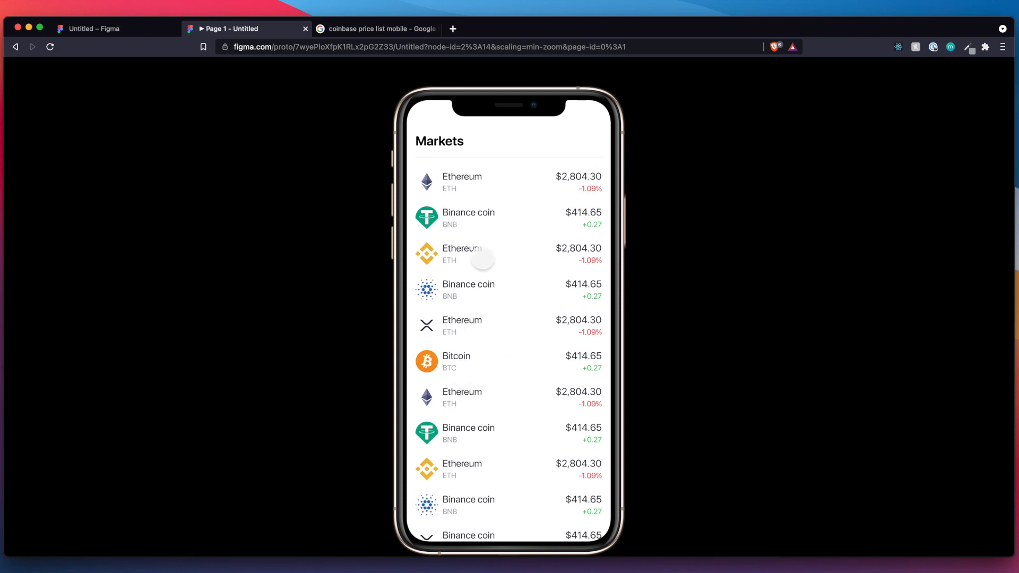
Preview the Bitcoin price sheet in the Markets prototype and dismiss it.
click(454, 362)
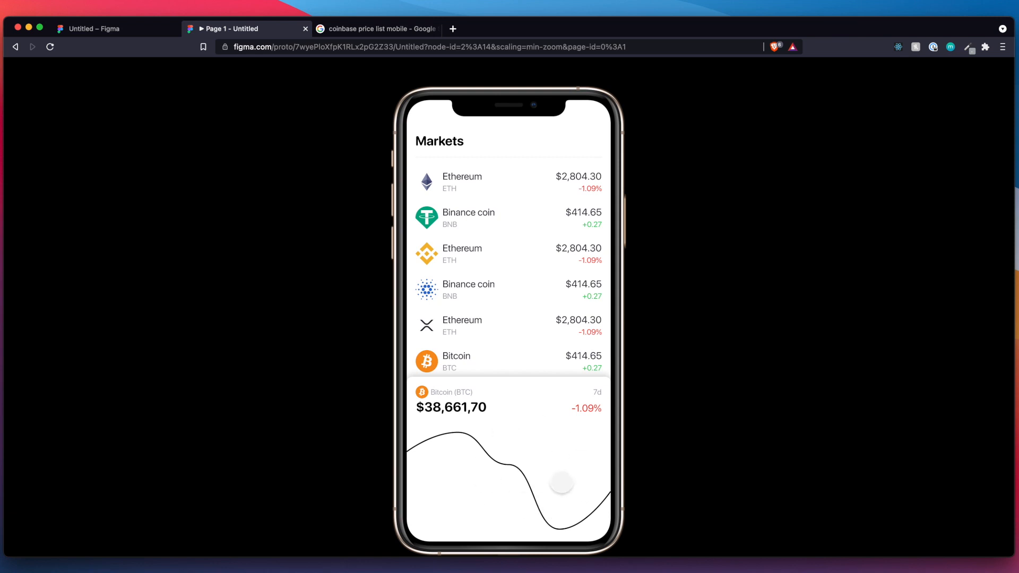
click(545, 287)
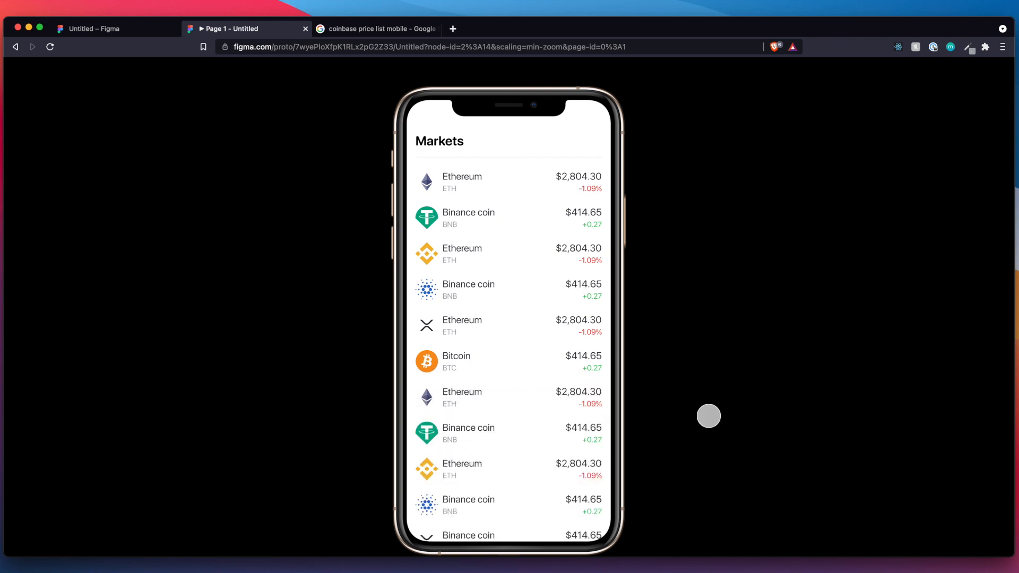
Examine the finished Markets and BottomSheet frames and the reference phone mockup in the design file.
click(106, 29)
scroll(411, 326, down, 10)
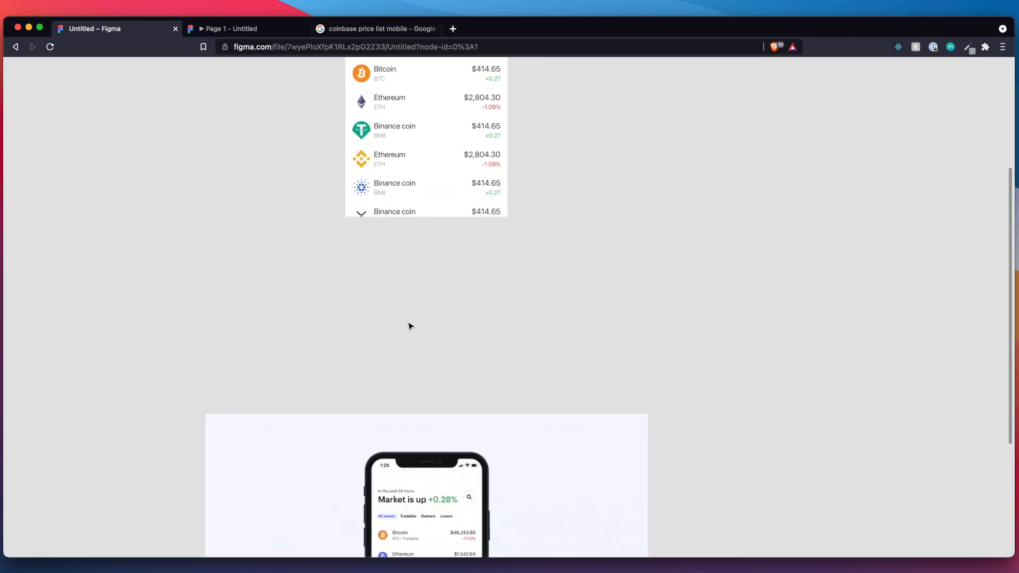
scroll(411, 326, up, 5)
scroll(410, 326, down, 5)
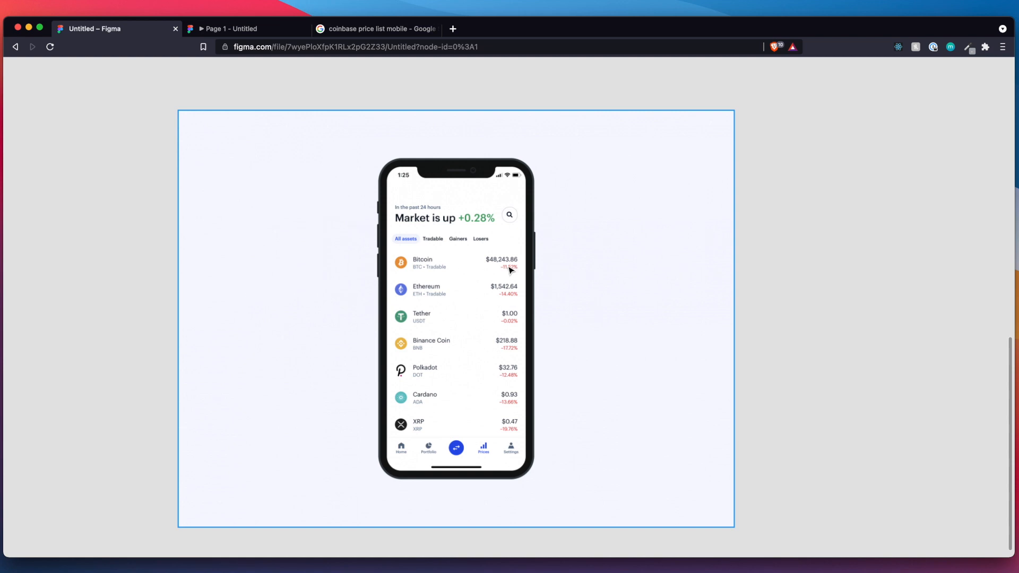
scroll(843, 355, down, 5)
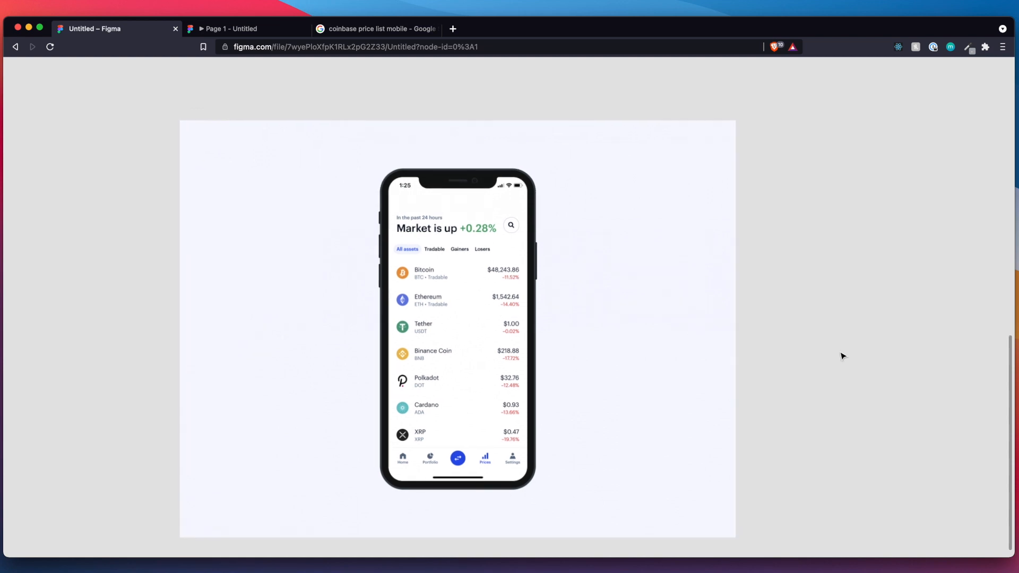
scroll(843, 356, up, 10)
scroll(843, 356, up, 3)
scroll(843, 356, right, 2)
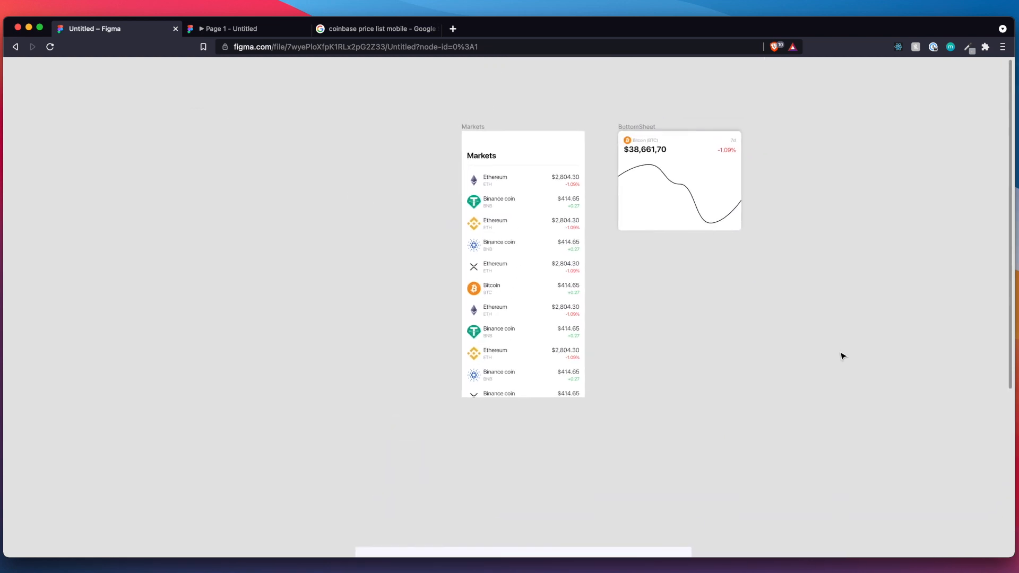
scroll(843, 356, up, 3)
scroll(843, 356, up, 2)
scroll(843, 356, left, 2)
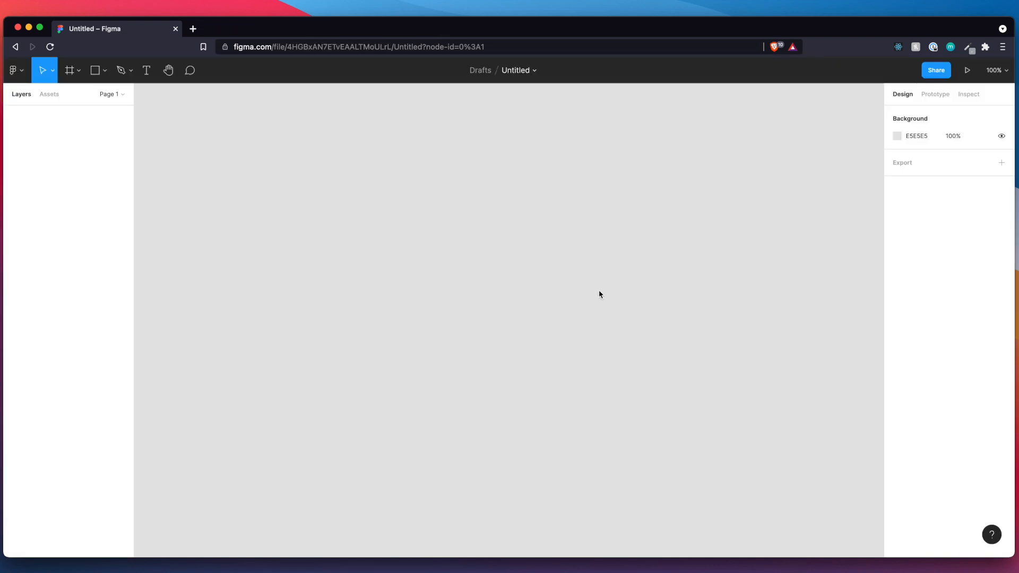
Rename the untitled draft file as "Crypto price tracker".
click(518, 70)
key(BackSpace)
text(Crypto price tracker)
key(Return)
Show the page list and rename Page 1 as "Assets".
click(120, 96)
double_click(24, 135)
text(Assets)
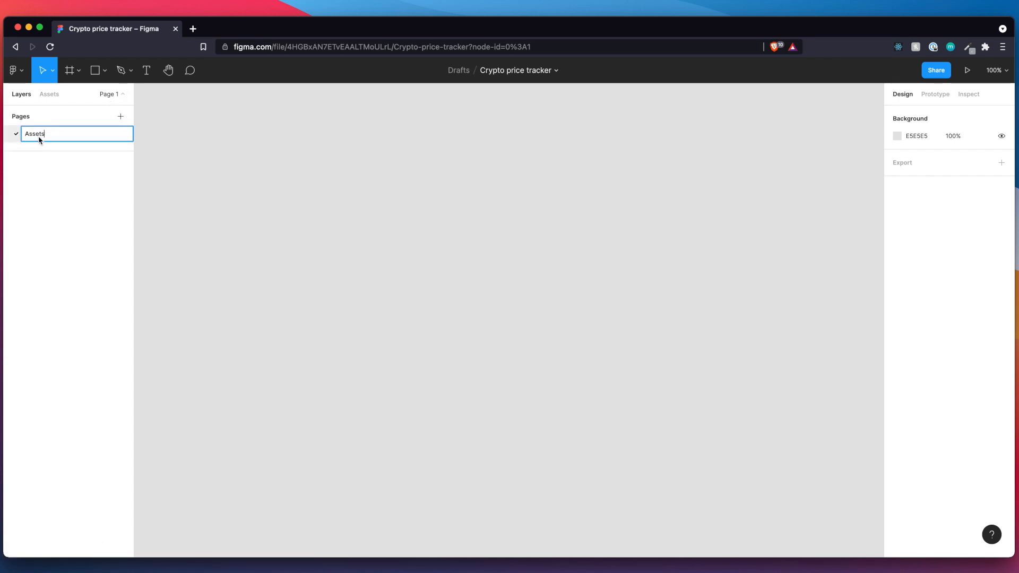
key(Return)
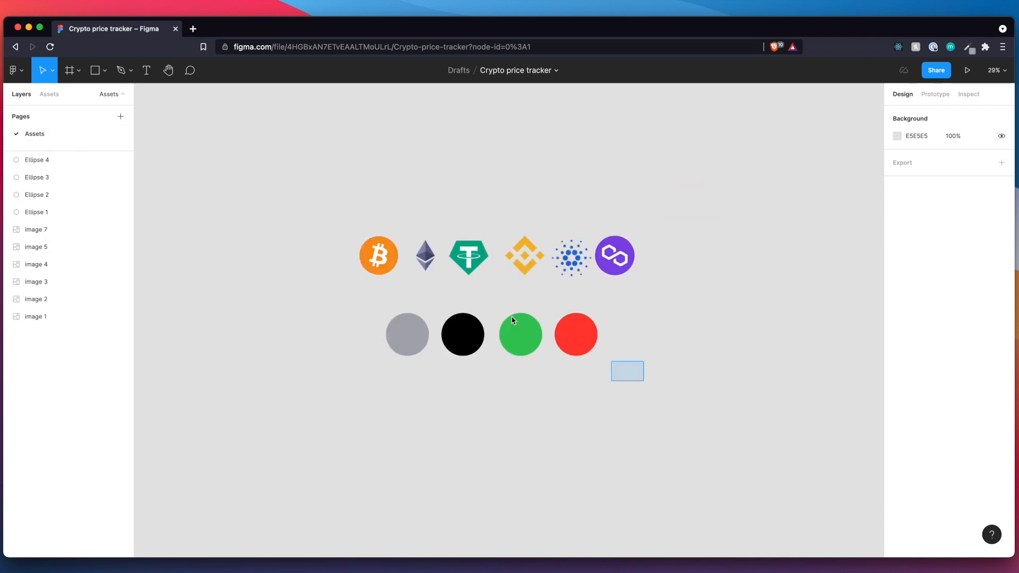
Create a color style named "Gray" from the gray circle's fill.
drag(513, 320, 359, 307)
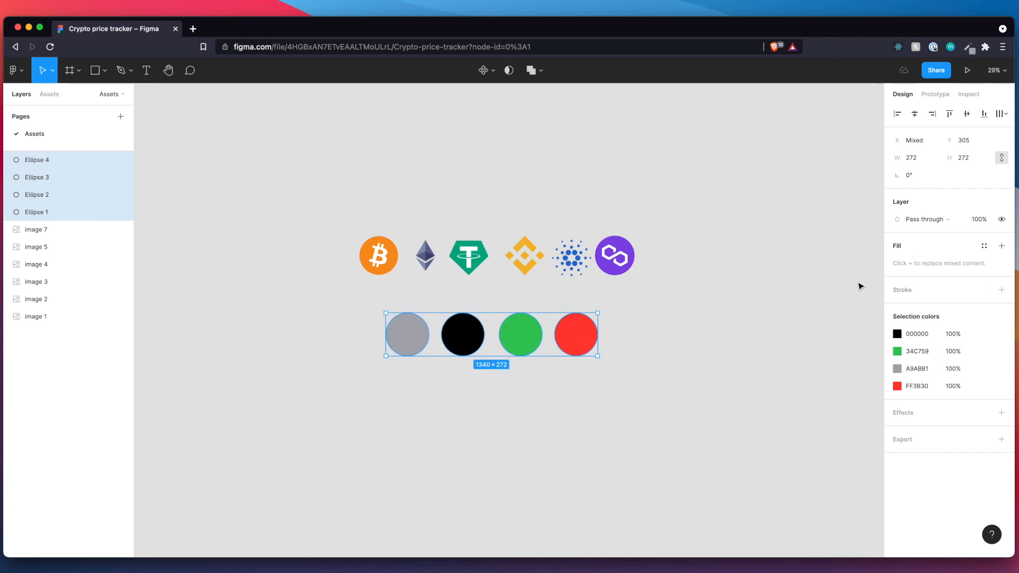
click(641, 427)
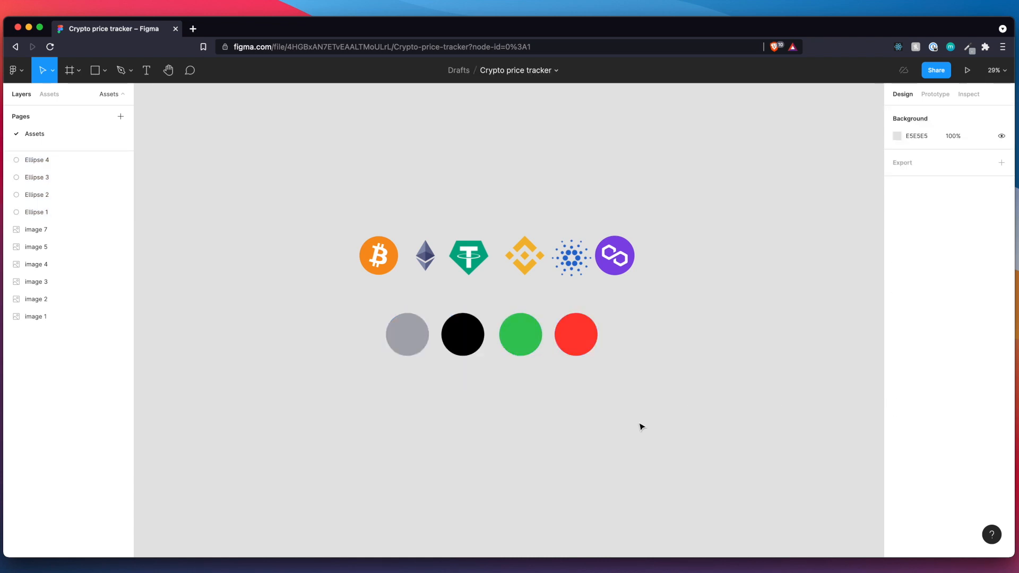
click(395, 339)
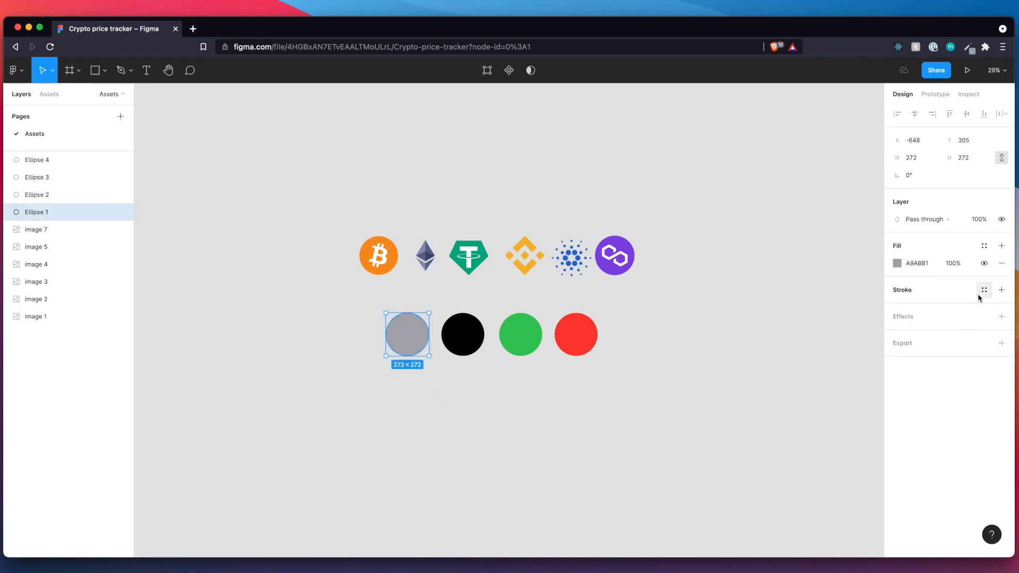
click(985, 252)
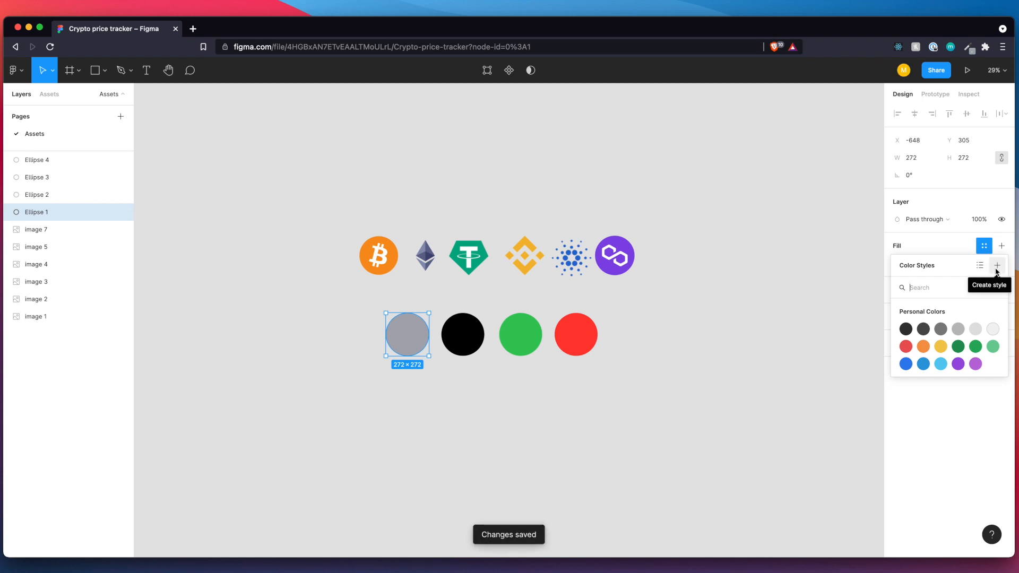
click(997, 271)
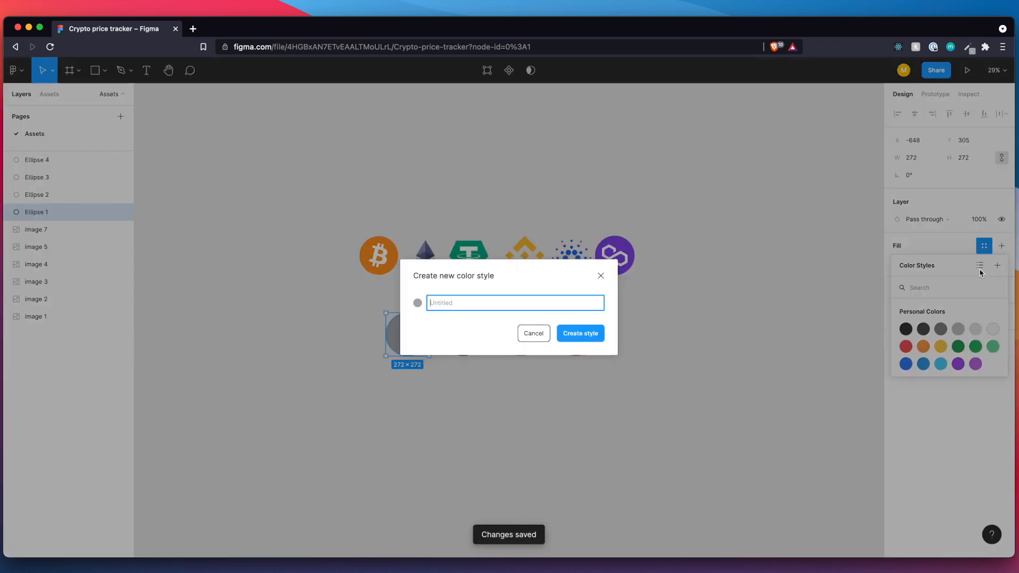
text(Gray)
key(Return)
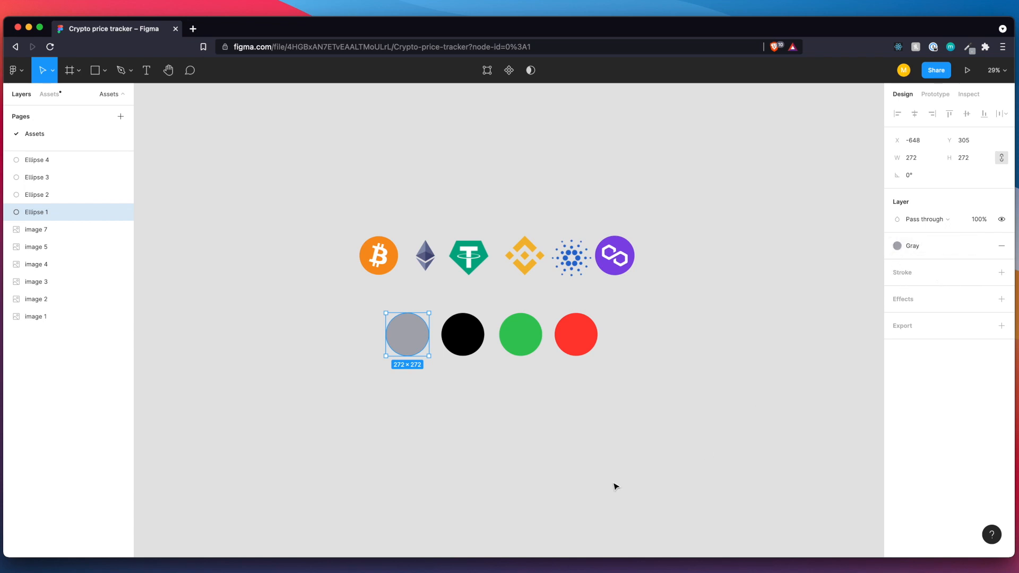
Create a color style named "Black" from the black circle's fill.
click(462, 355)
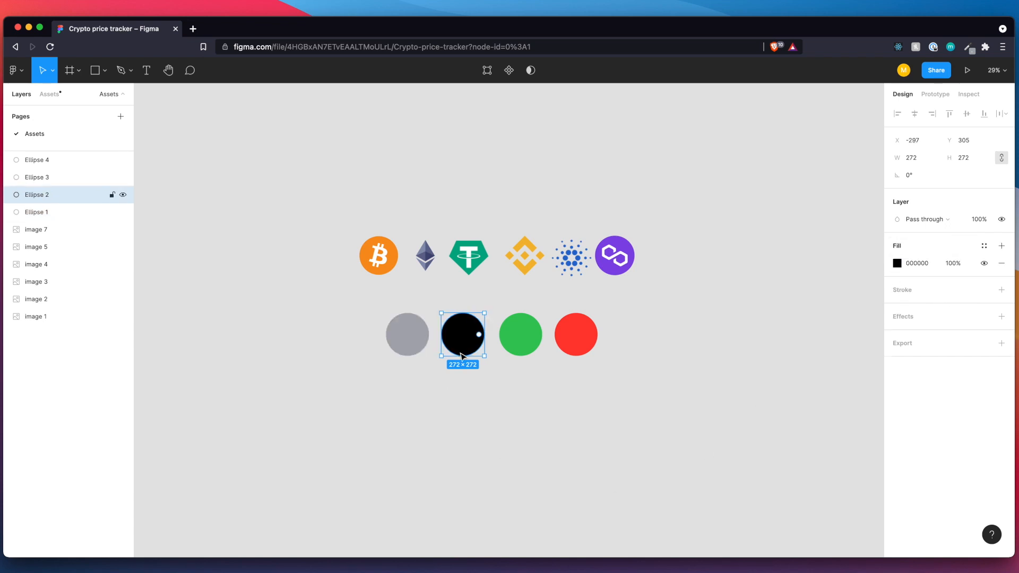
click(985, 247)
click(998, 265)
text(B)
key(Return)
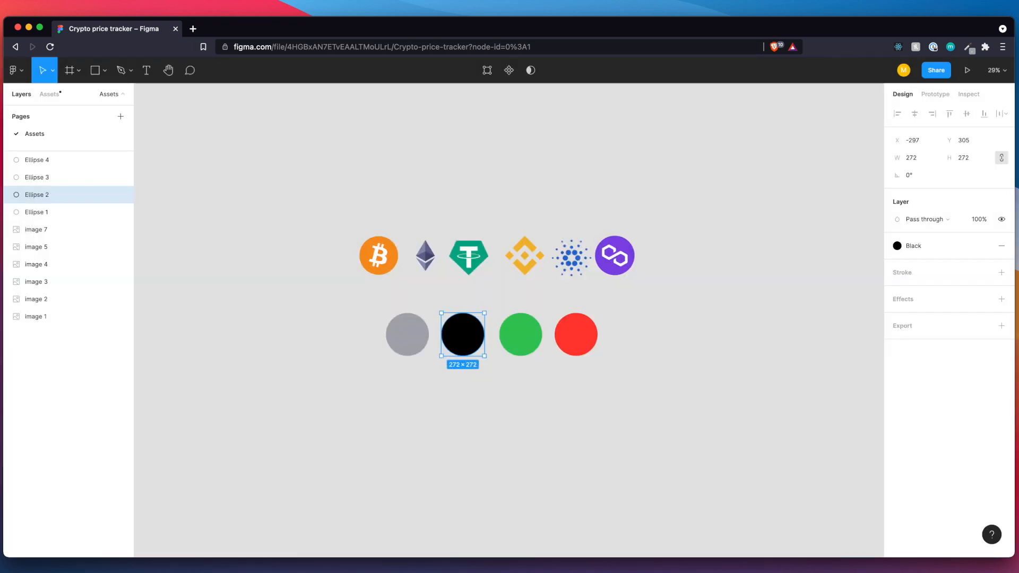
Create a color style named "Green" from the green circle's fill.
click(528, 335)
click(985, 246)
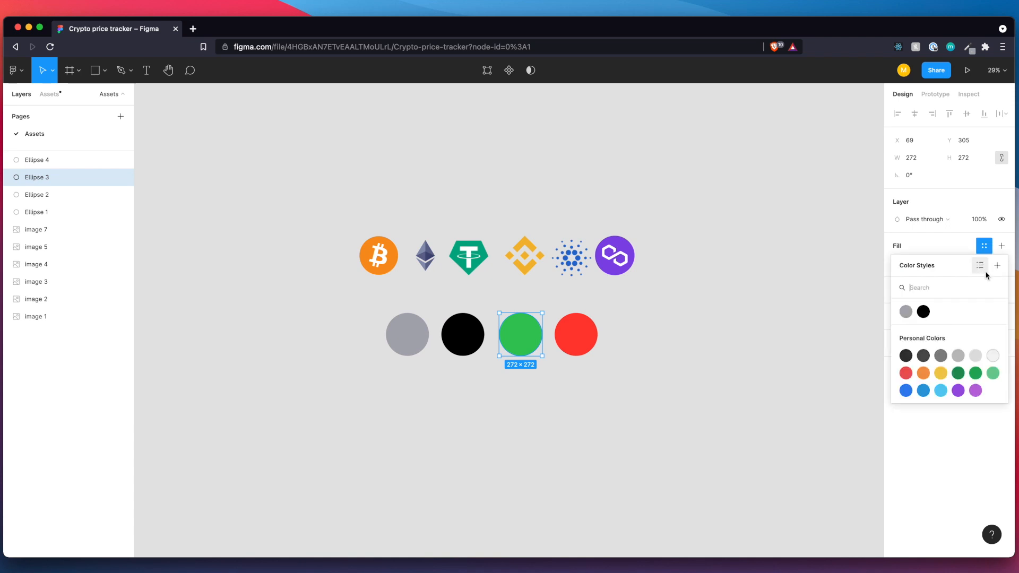
click(997, 265)
text(Green)
key(Return)
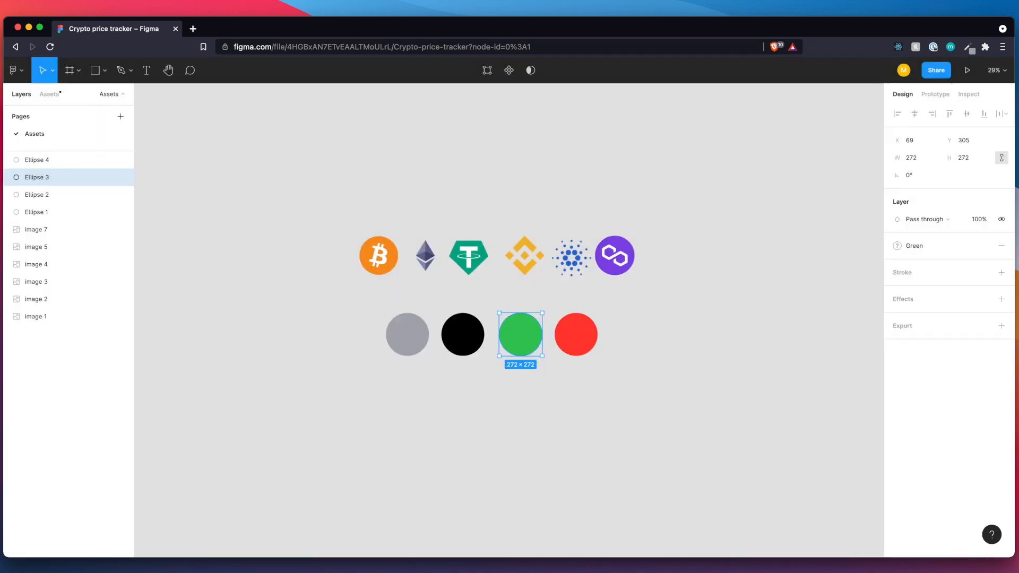
Create a color style named "Red" from the red circle's fill and deselect the circle.
click(568, 343)
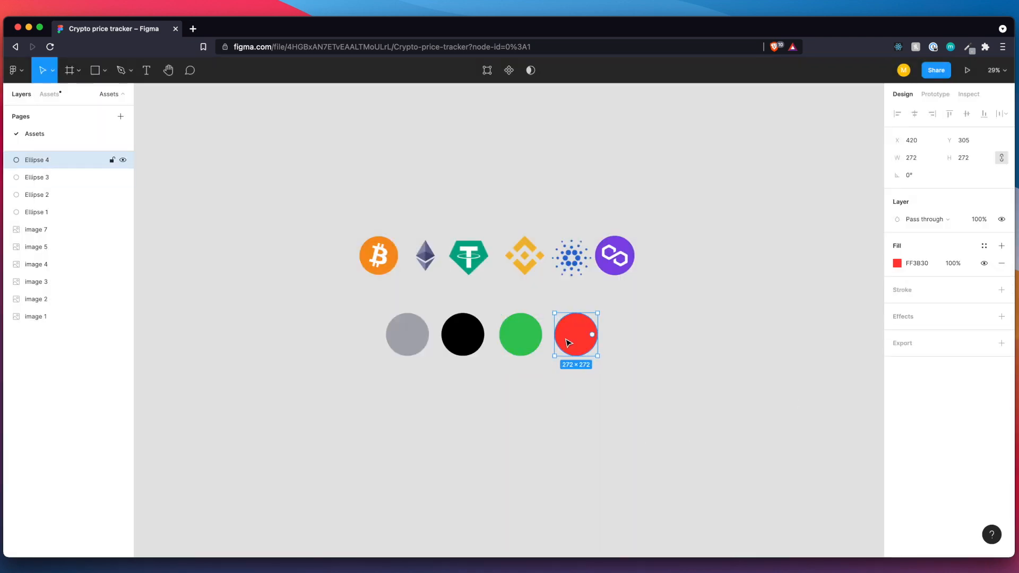
click(985, 246)
click(998, 265)
text(Red)
key(Return)
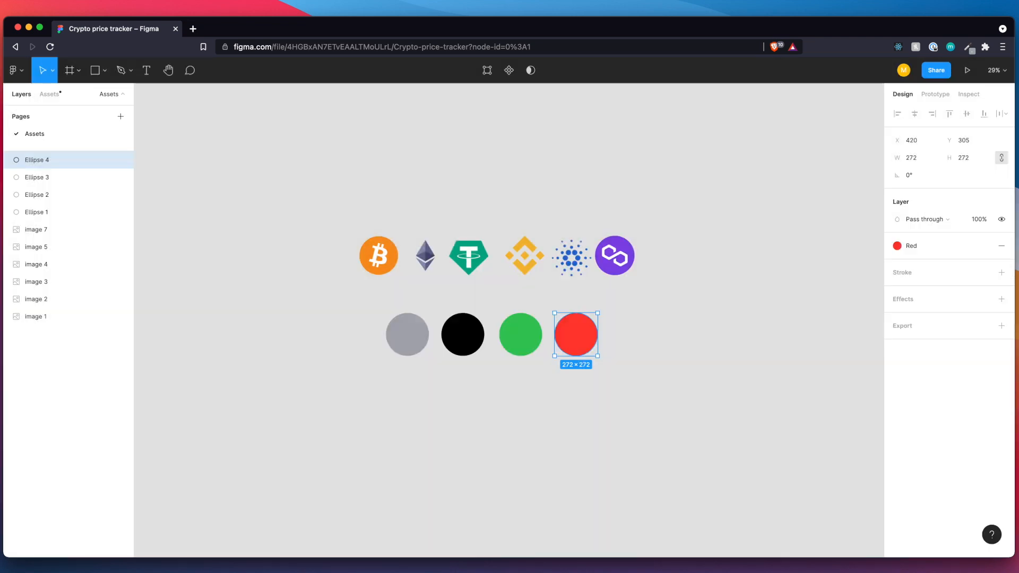
click(587, 455)
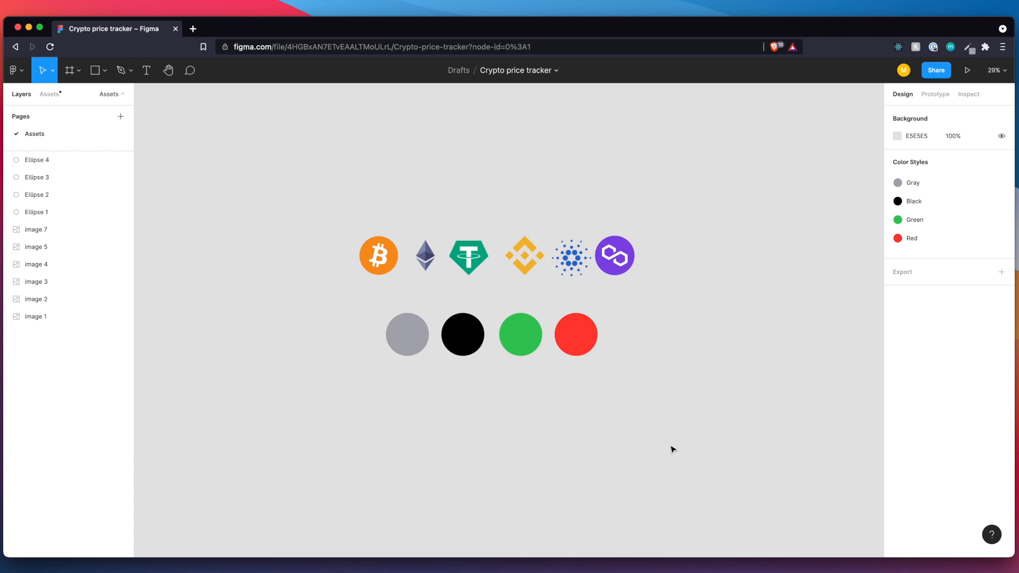
Add a second page to the file and name it "Designs".
scroll(671, 448, down, 3)
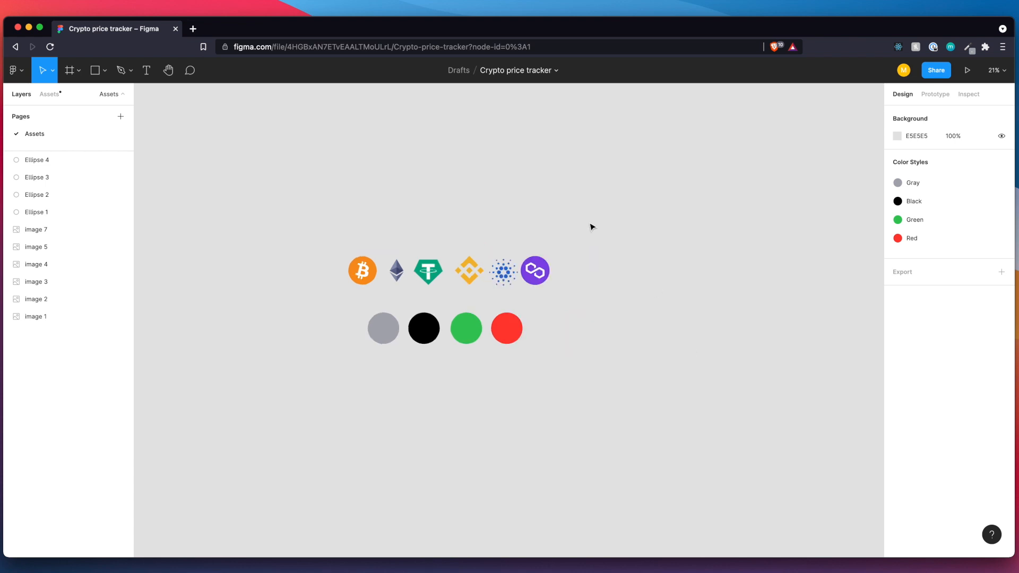
click(120, 116)
text(Des)
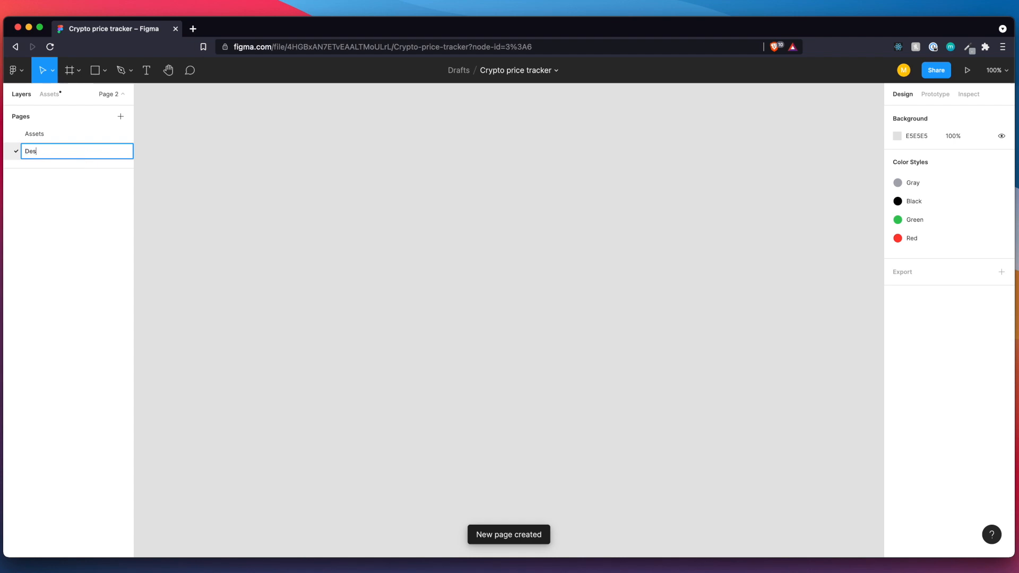
text(igns)
key(Return)
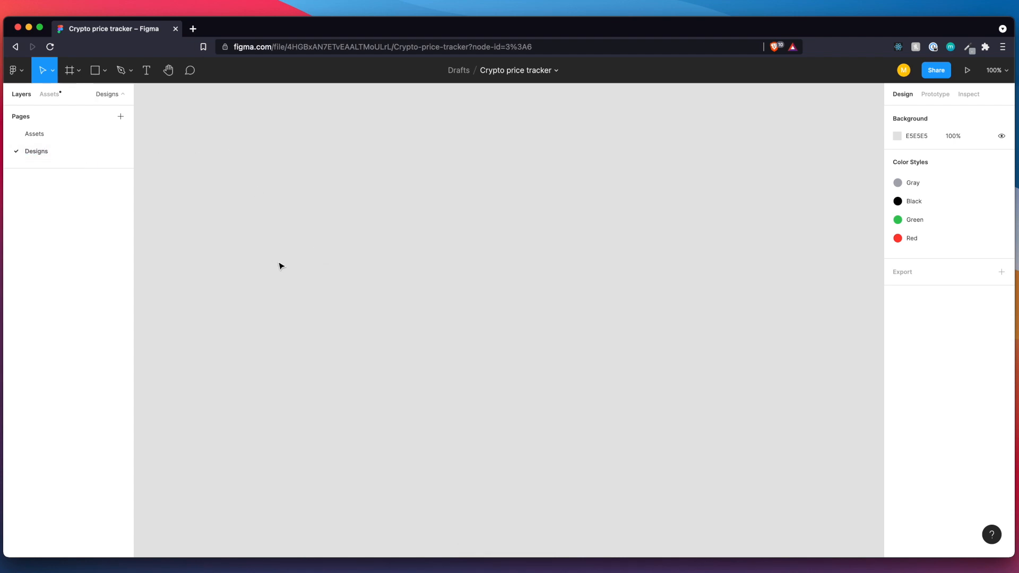
Add an iPhone 11 Pro / X frame to the Designs page using the 375 × 812 phone preset.
click(78, 71)
key(Escape)
key(f)
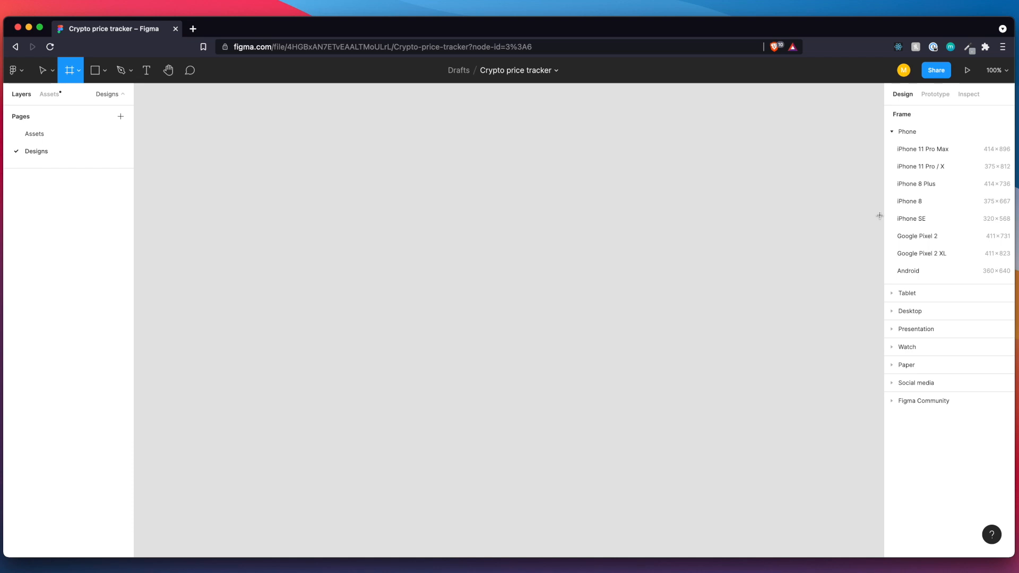
click(958, 169)
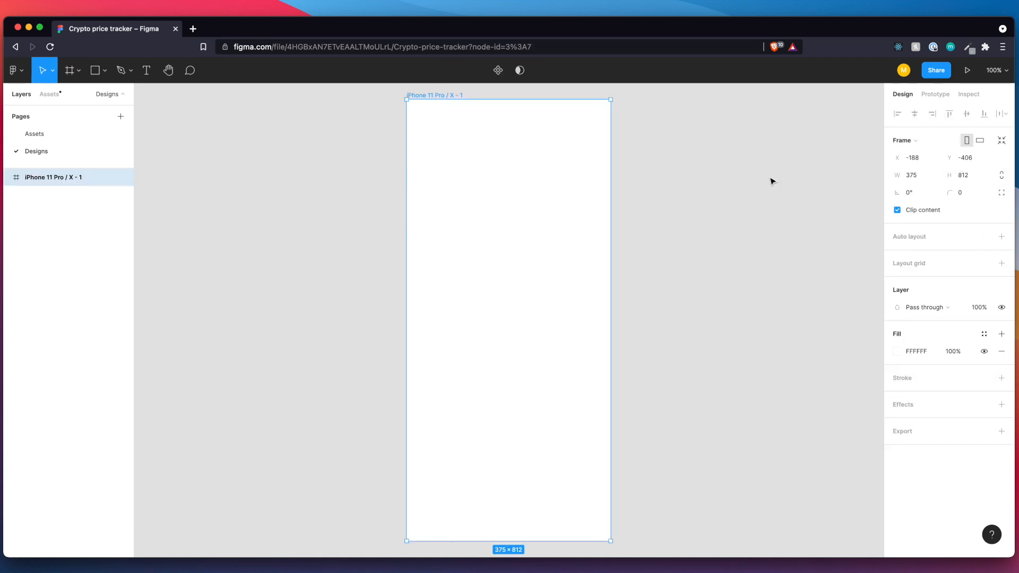
scroll(561, 335, down, 3)
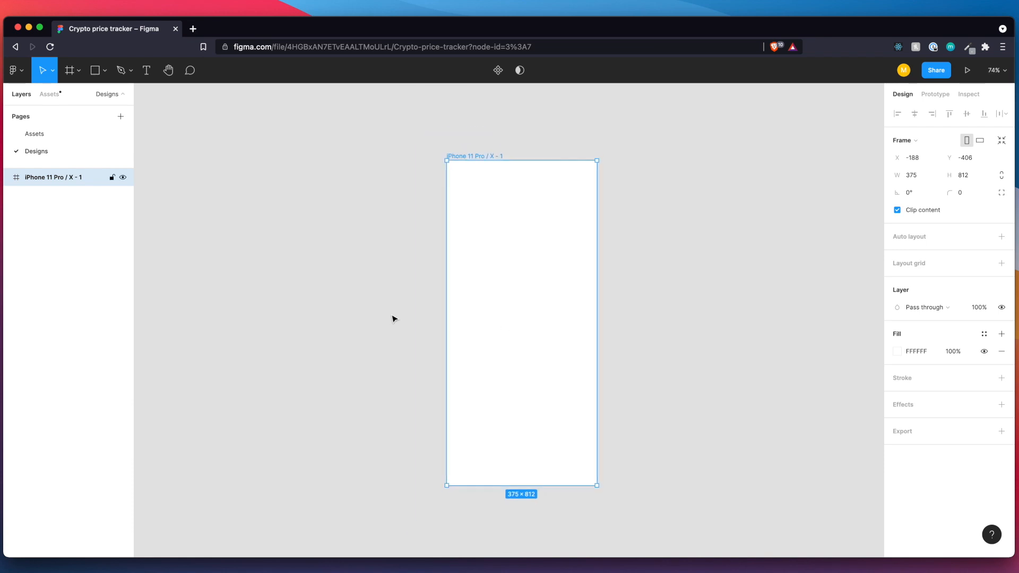
Paste the Markets screen reference image and place it on the canvas to the left of the phone frame.
click(353, 309)
key(super+v)
drag(497, 321, 292, 305)
scroll(292, 305, down, 5)
drag(343, 419, 266, 291)
drag(256, 252, 257, 313)
scroll(257, 312, up, 5)
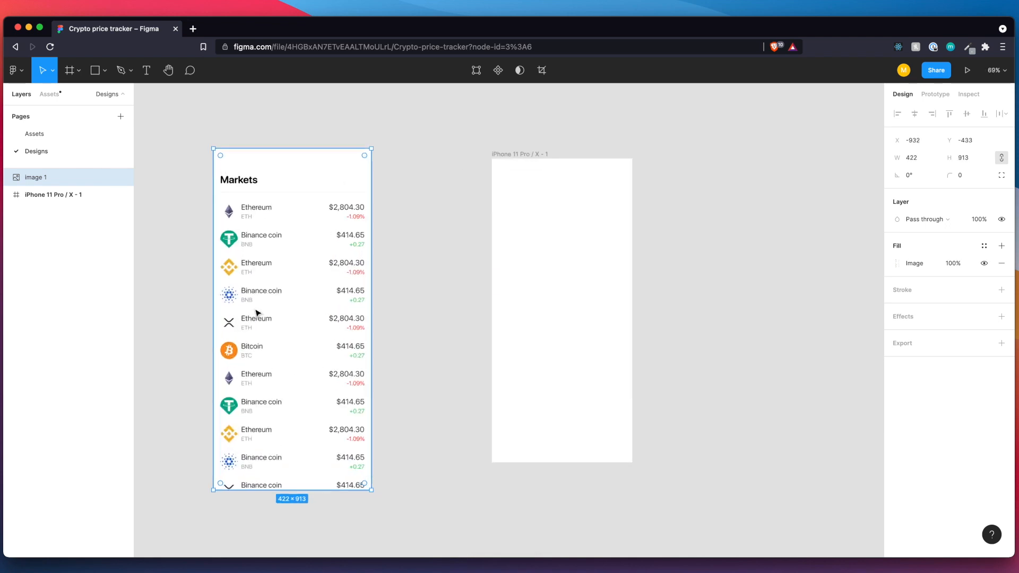
click(489, 348)
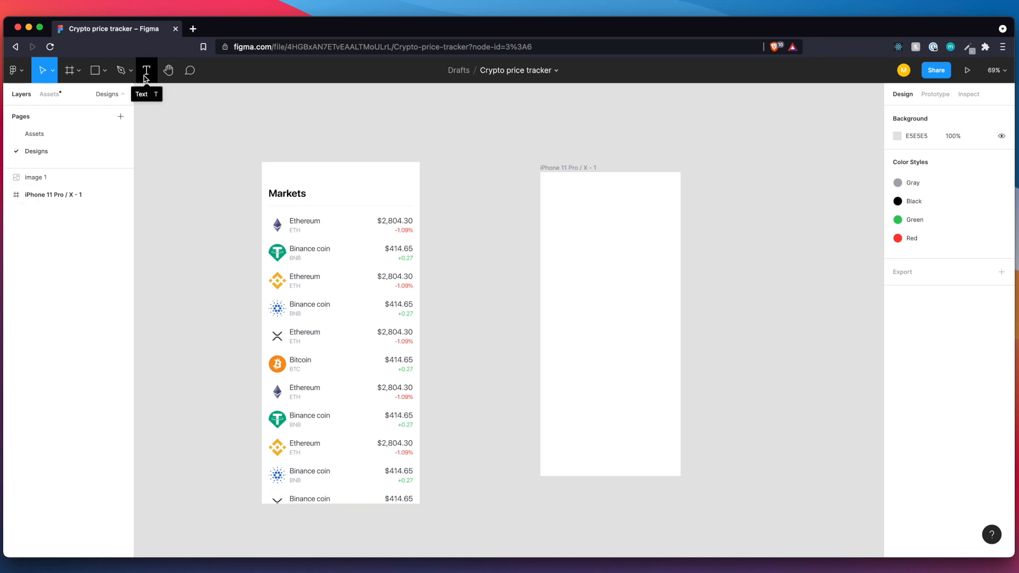
Add the text "Markets" near the upper-left corner of the phone frame.
click(144, 77)
click(562, 200)
text(Markets)
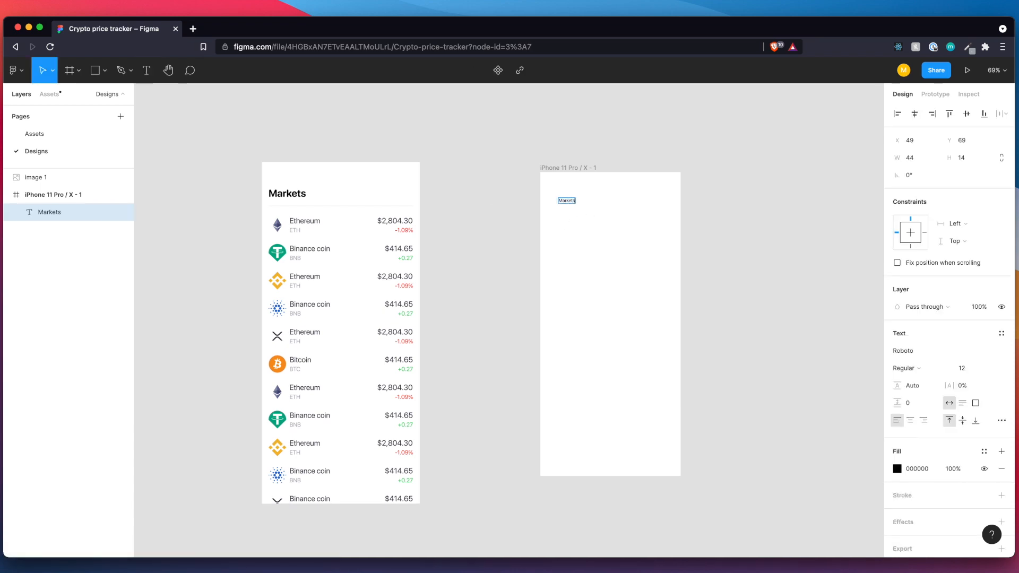
key(Escape)
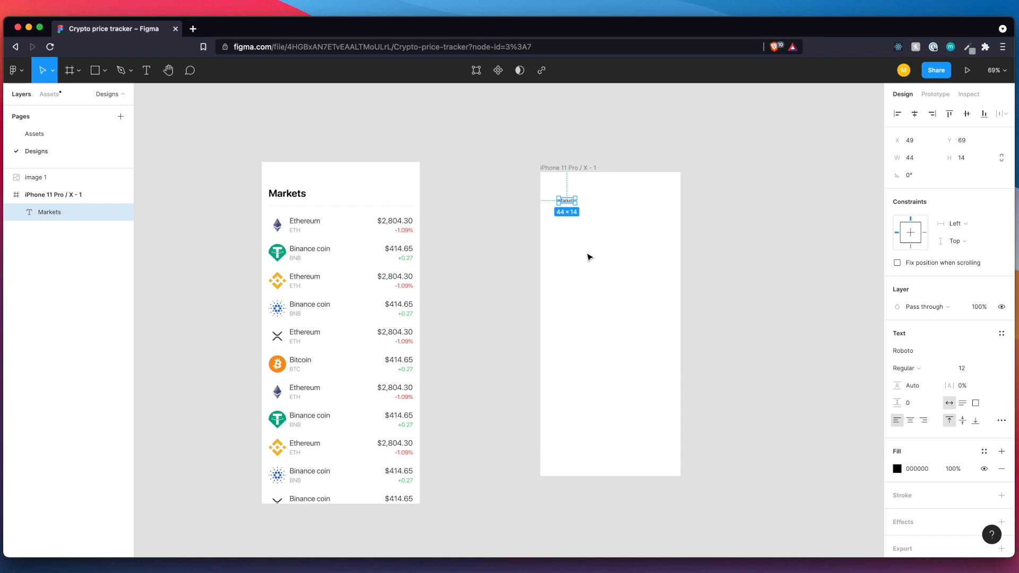
Format the "Markets" heading as bold at font size 24.
click(925, 367)
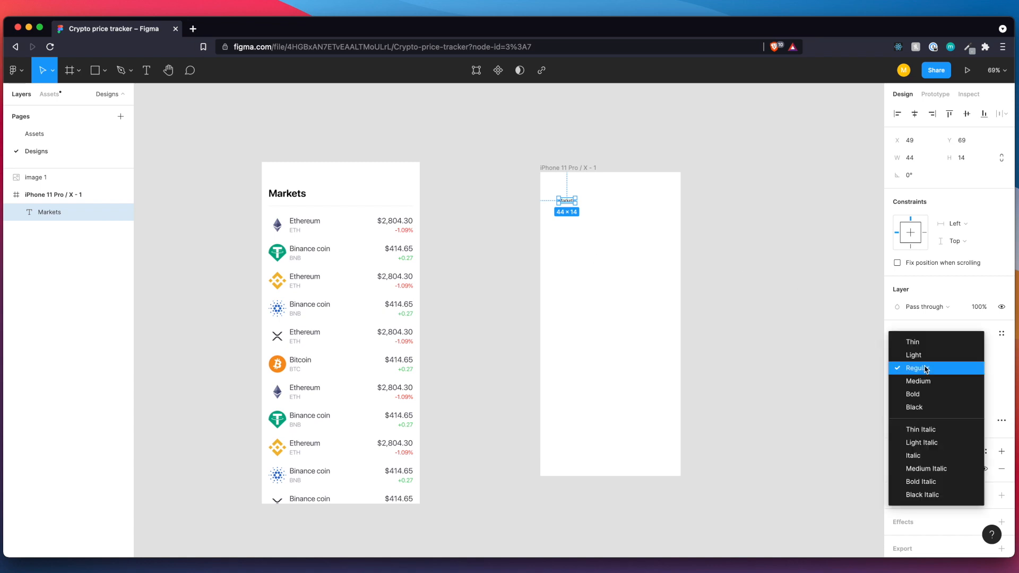
click(922, 394)
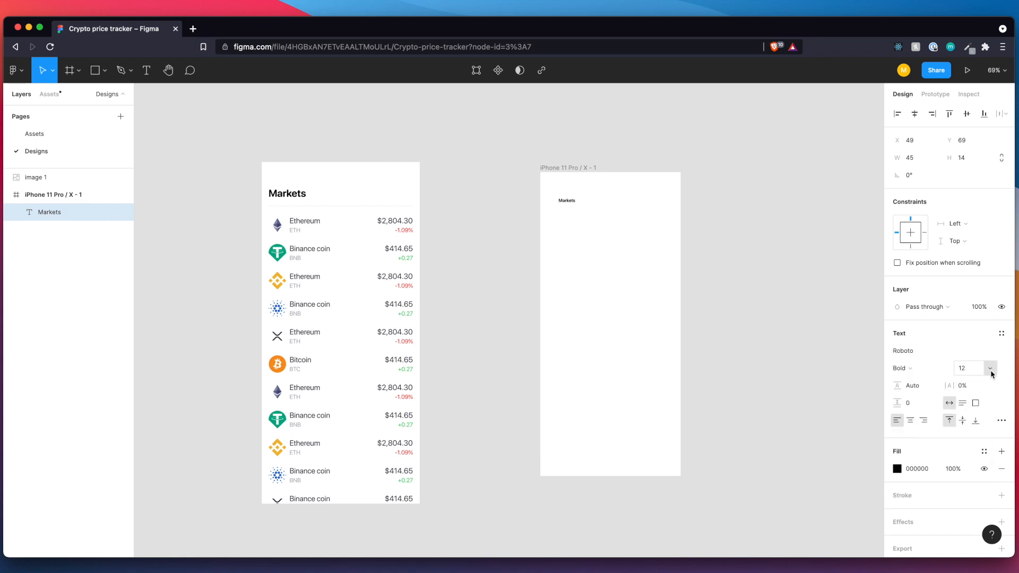
click(972, 371)
text(24)
key(Return)
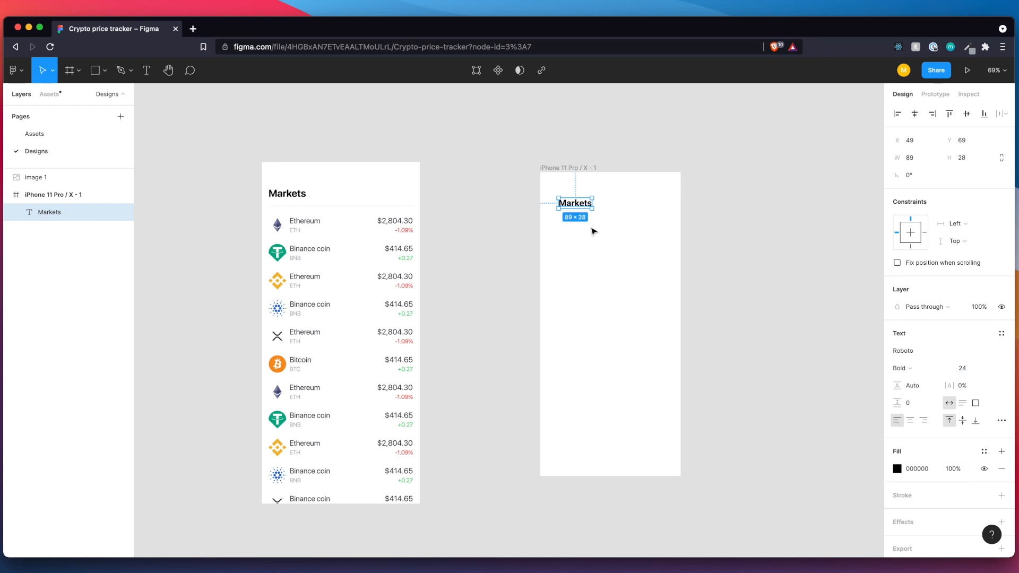
Move the "Markets" heading to 16 px from the phone frame's left edge.
drag(571, 210, 564, 210)
scroll(563, 209, up, 3)
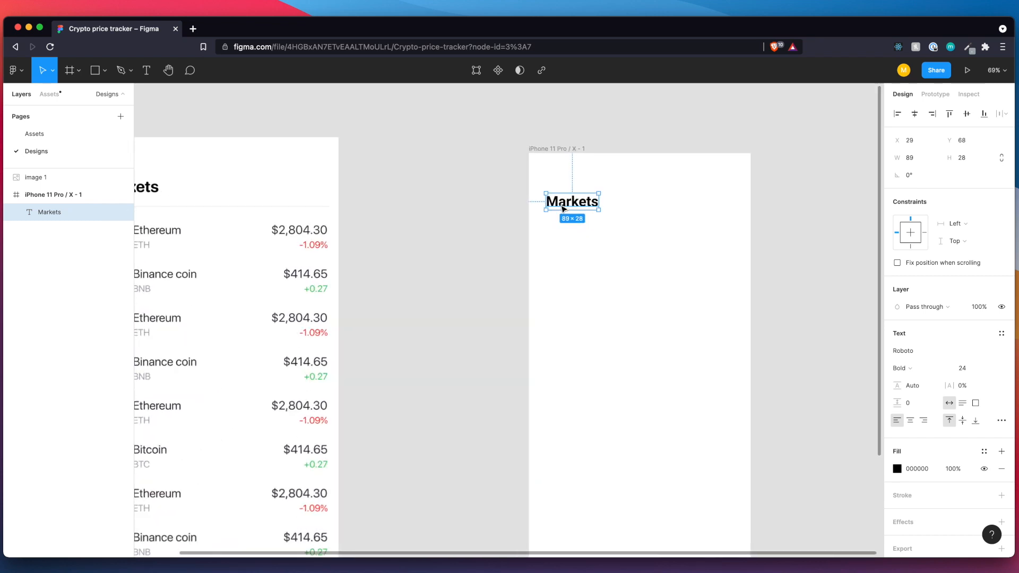
scroll(564, 209, right, 1)
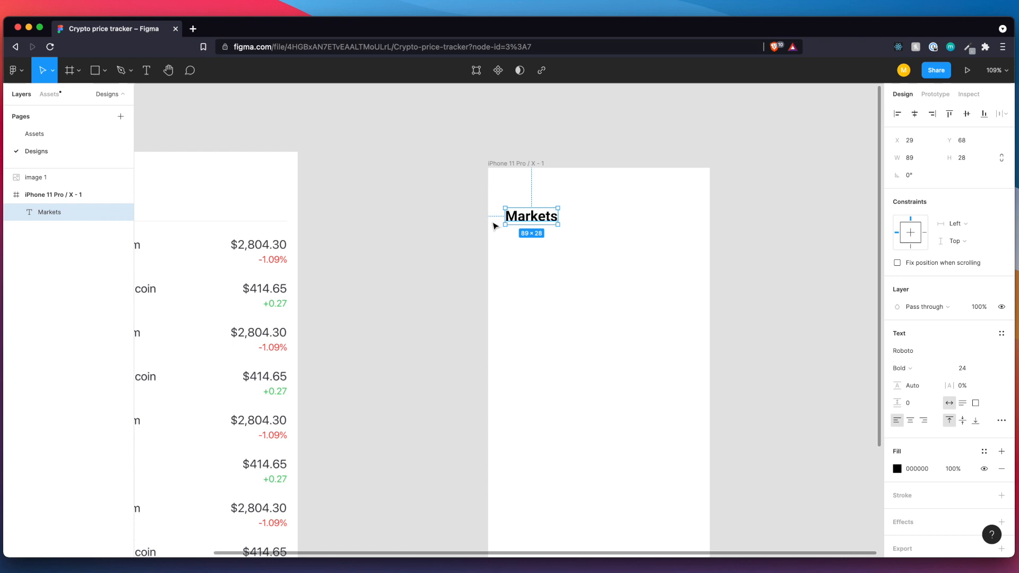
key(alt)
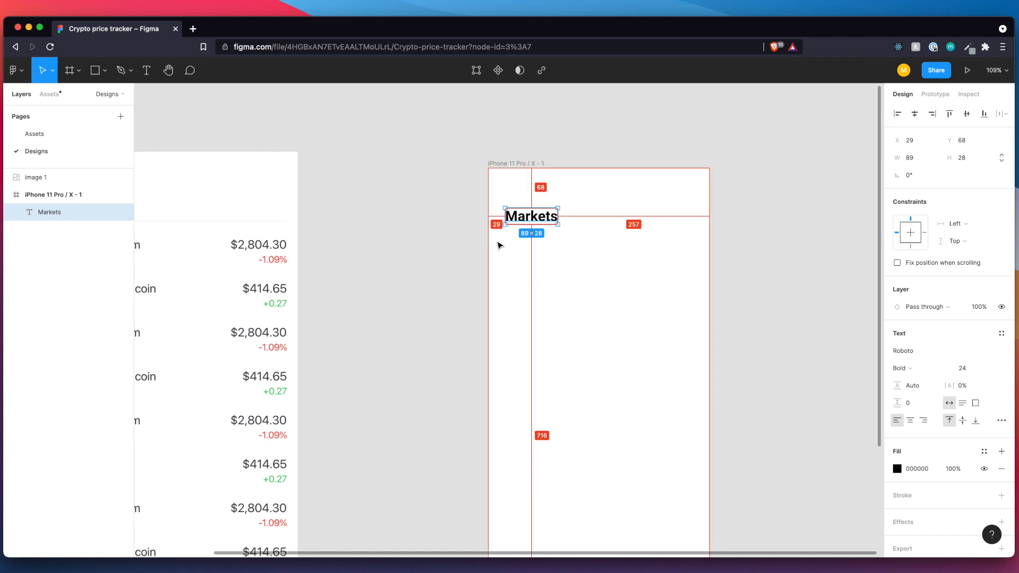
key(Left)
key(Left)
key(Left)
key(Left)
key(Left)
key(Left)
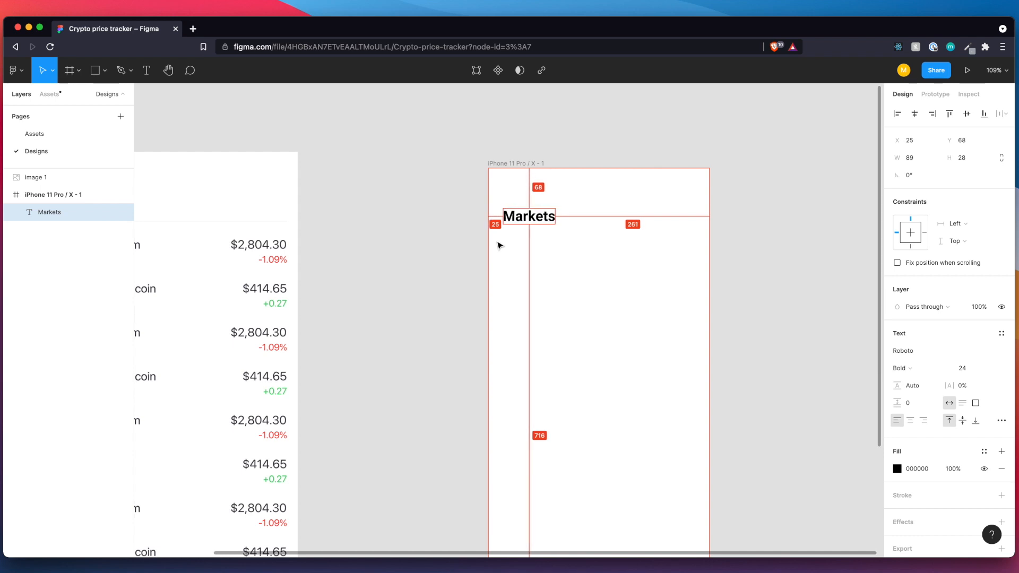
key(Left)
key(Left)
key(Left)
key(Left)
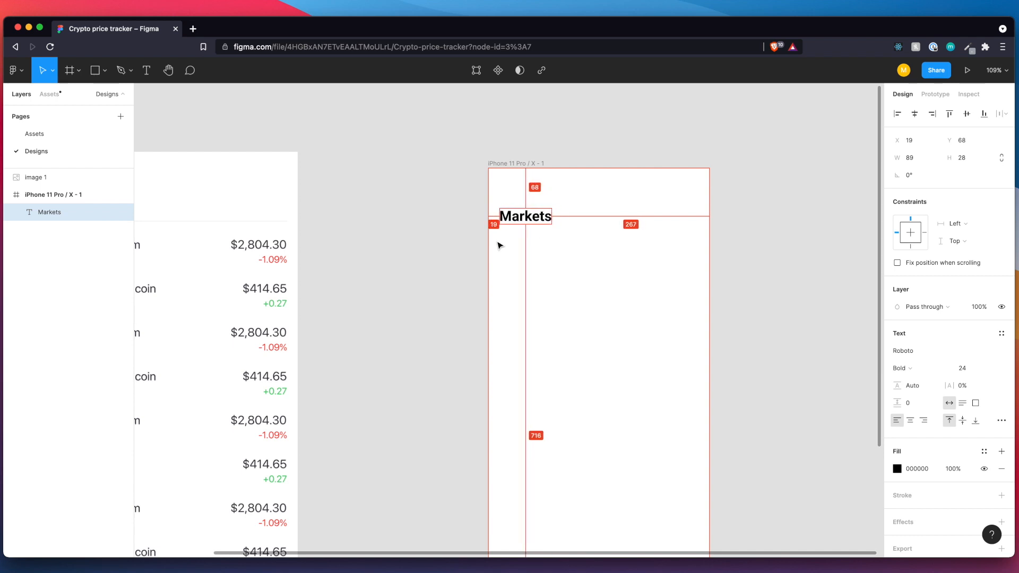
key(Left)
key(Left)
key(Left)
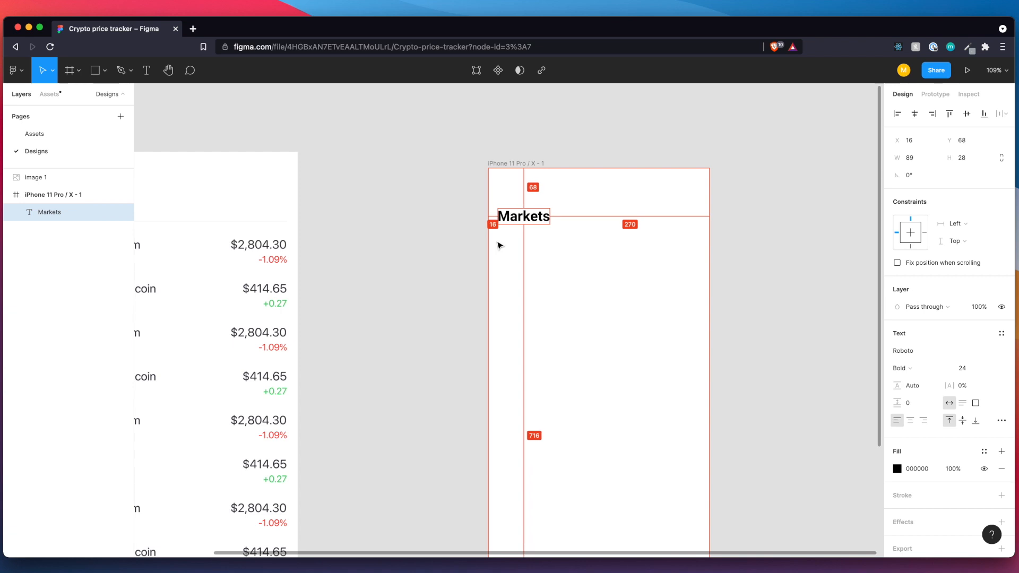
Lower the "Markets" heading to Y 80 in the phone frame.
key(Down)
key(Down)
key(Down)
key(Down)
key(Down)
key(Down)
key(Down)
key(Down)
key(Down)
key(Down)
key(Down)
key(Down)
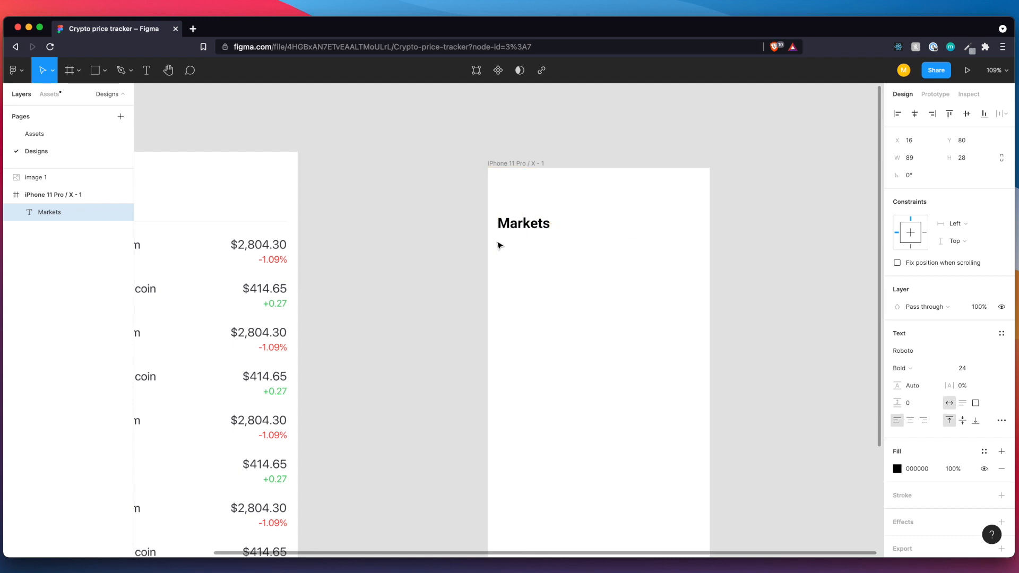
Examine the heading and the divider line beneath it in the reference image against the phone frame.
scroll(507, 255, left, 5)
scroll(507, 255, up, 1)
scroll(507, 256, down, 3)
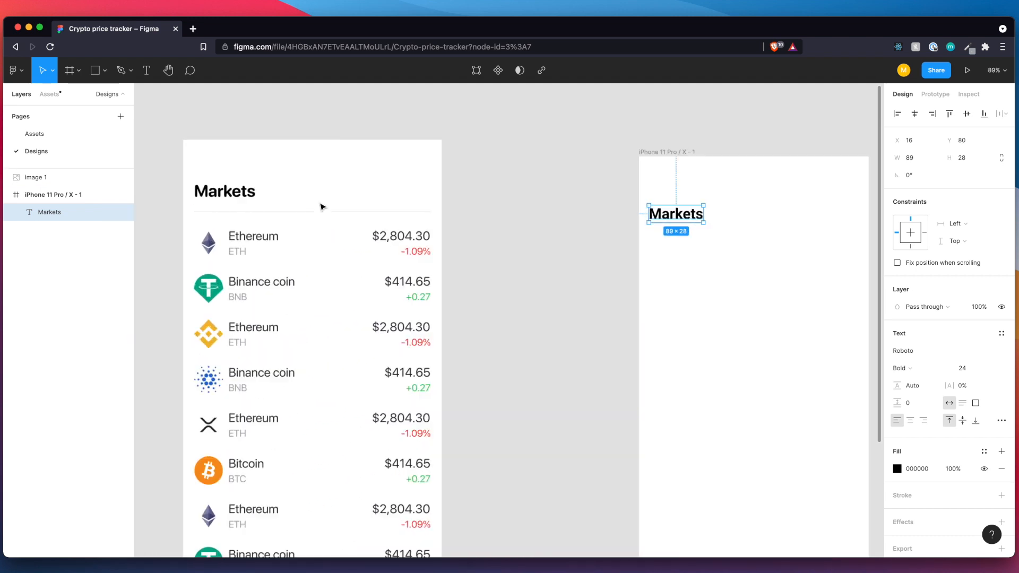
scroll(320, 207, up, 5)
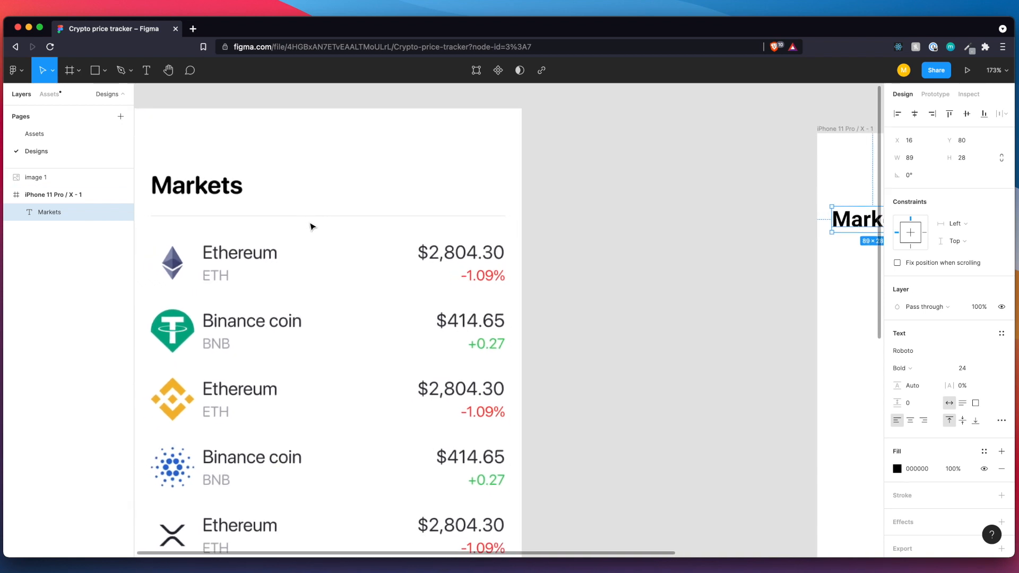
scroll(312, 226, down, 2)
scroll(579, 288, right, 4)
scroll(690, 289, right, 5)
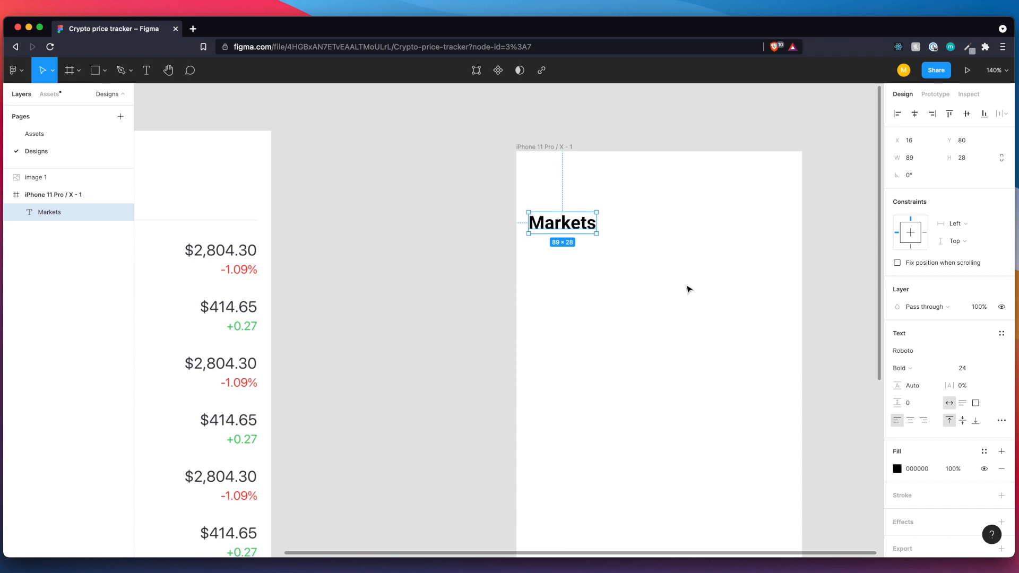
scroll(689, 289, right, 4)
click(600, 289)
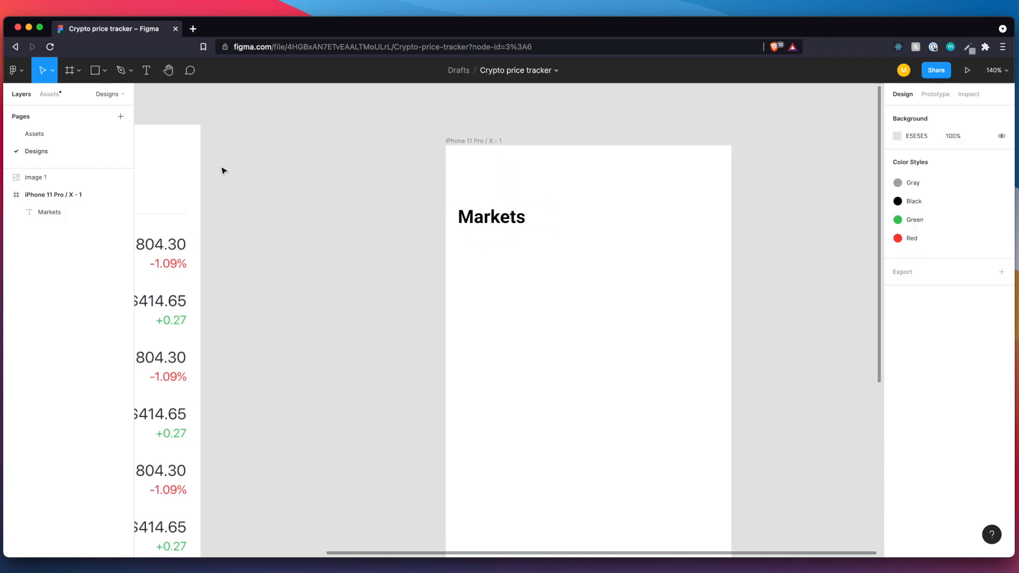
Draw a line about 333 px long beneath the "Markets" heading, starting at X 16.
click(107, 74)
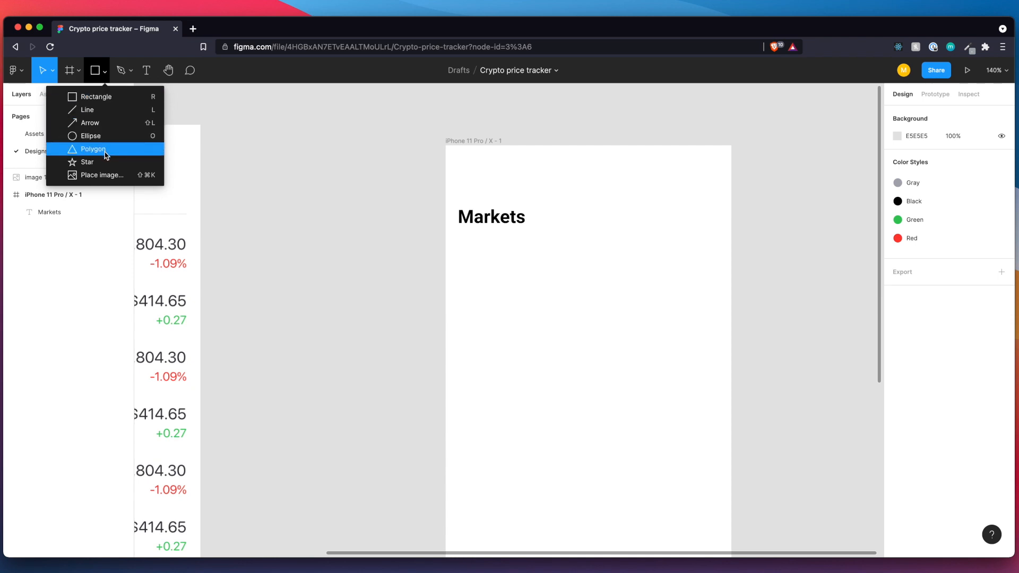
click(107, 110)
mouse_move(462, 242)
mouse_down()
mouse_move(705, 250)
mouse_move(711, 242)
mouse_up()
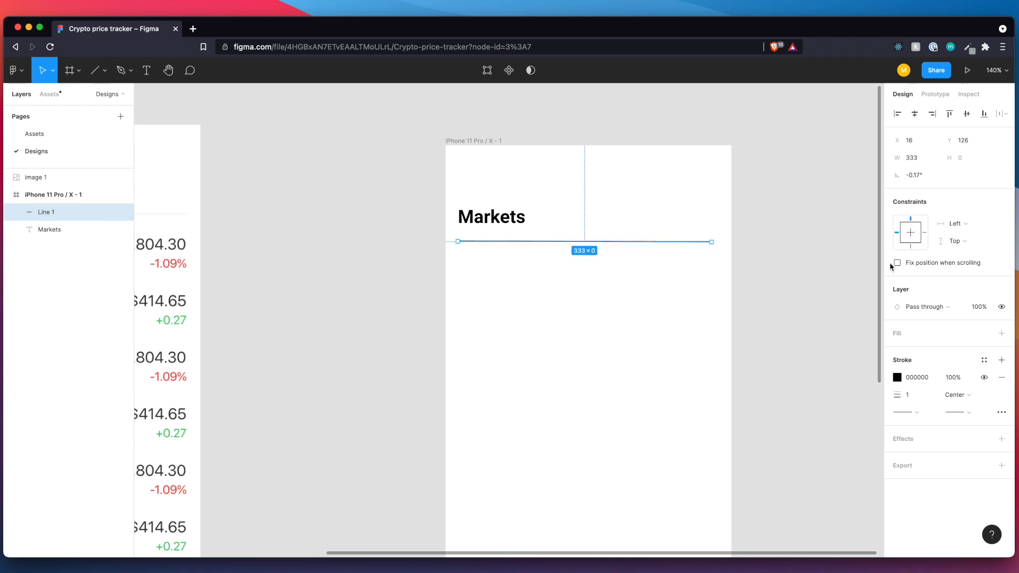
Extend the divider line to about 344 px and set its rotation to 0°.
click(916, 180)
text(0)
key(Return)
drag(712, 242, 719, 242)
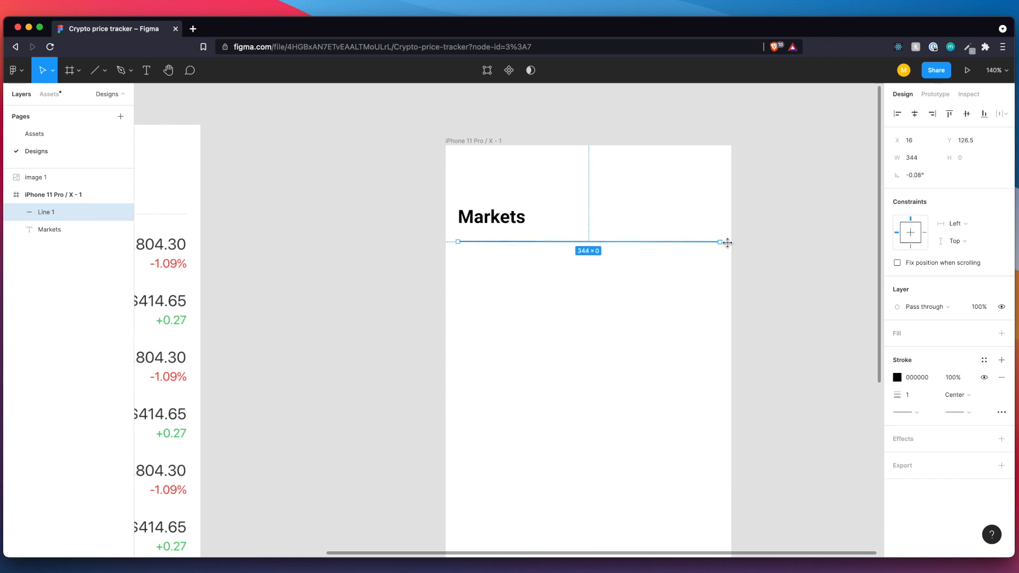
click(911, 177)
text(0)
key(Return)
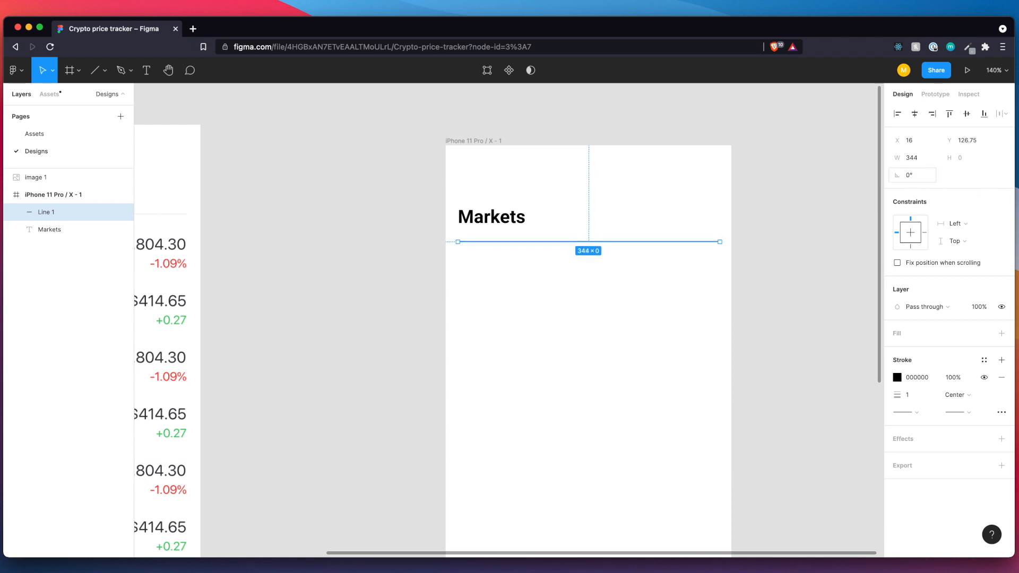
Set the divider line's width to 343 and check its distances to both sides of the phone frame.
key(alt)
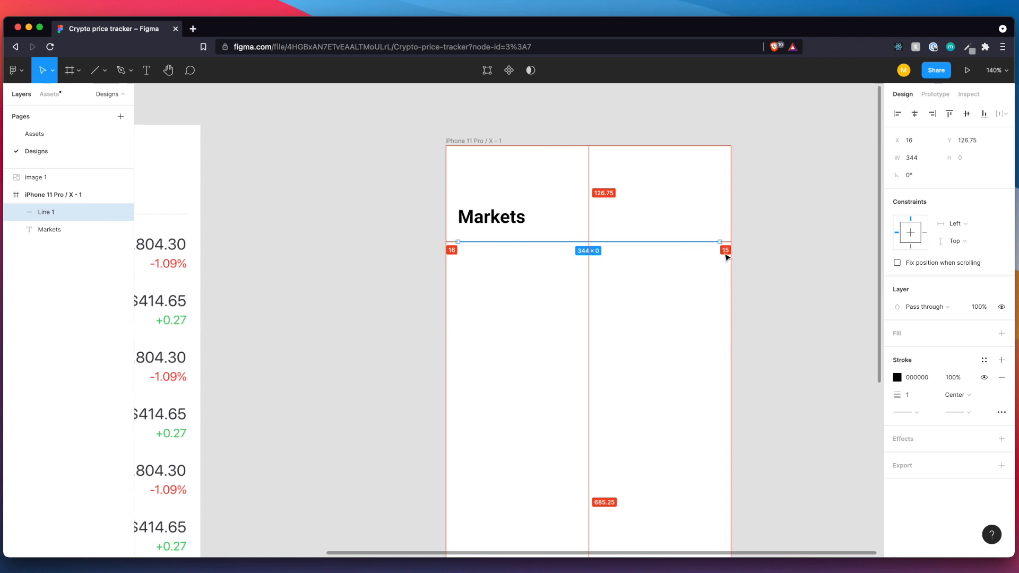
click(920, 159)
key(Right)
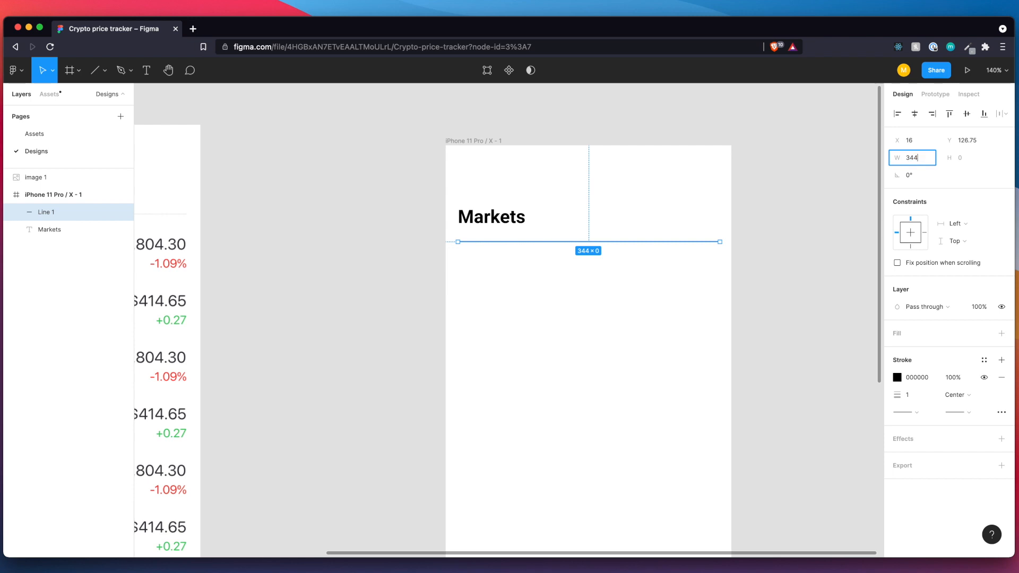
text(3)
key(Return)
key(alt)
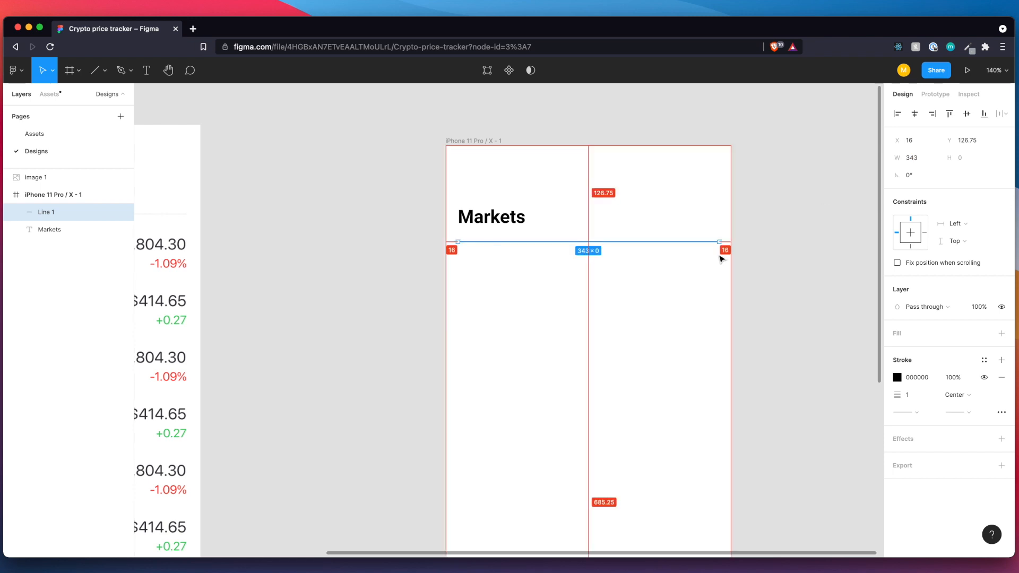
key(alt)
key(alt)
key(alt)
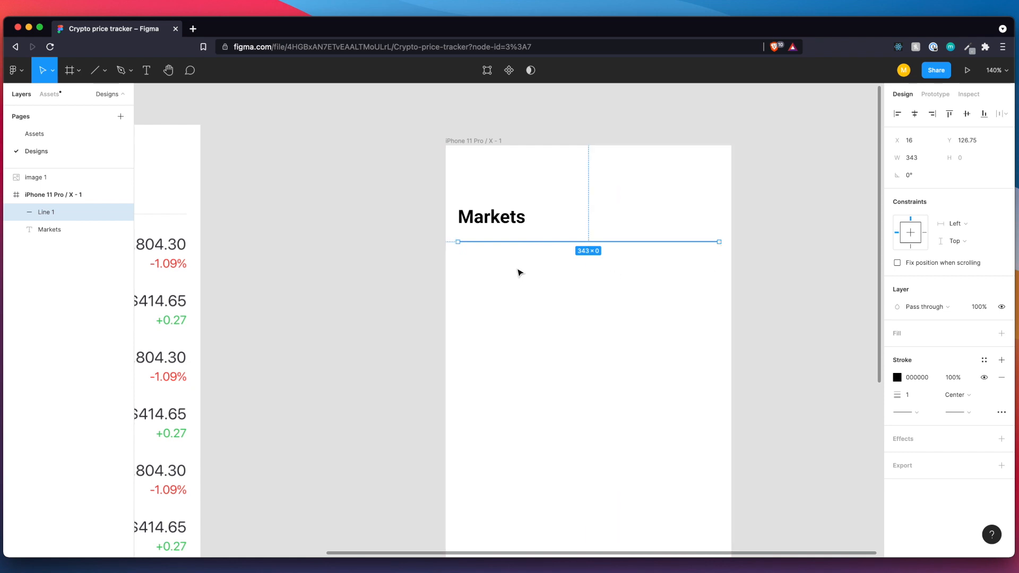
Position the divider line at Y 124, checking its spacing from the "Markets" heading.
key(alt)
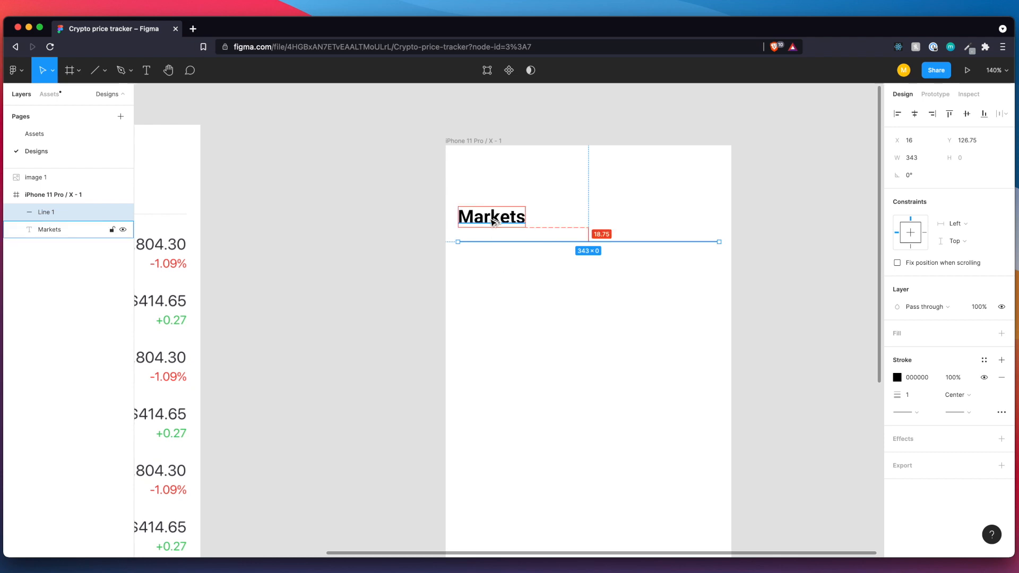
drag(490, 245, 487, 264)
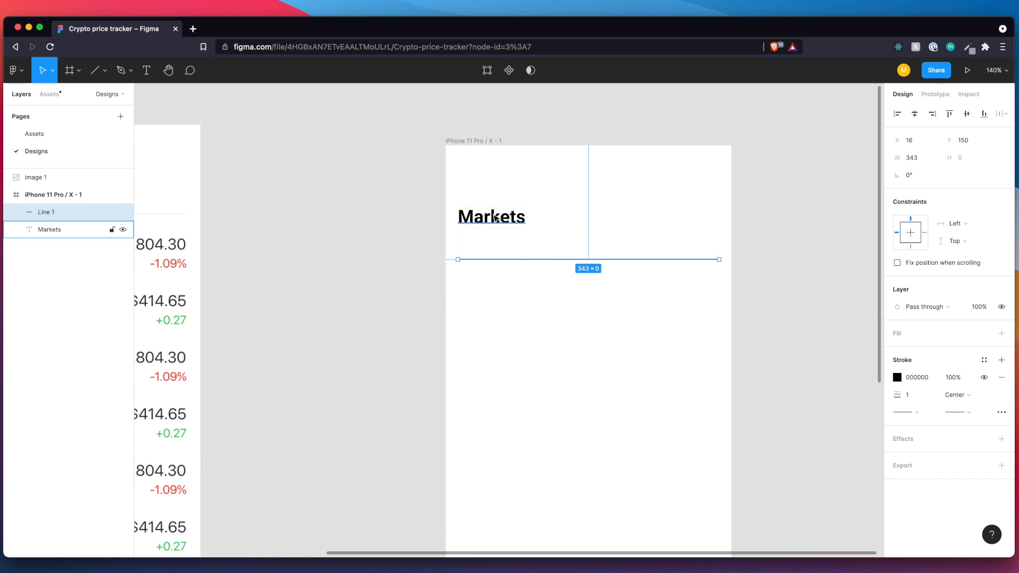
key(alt)
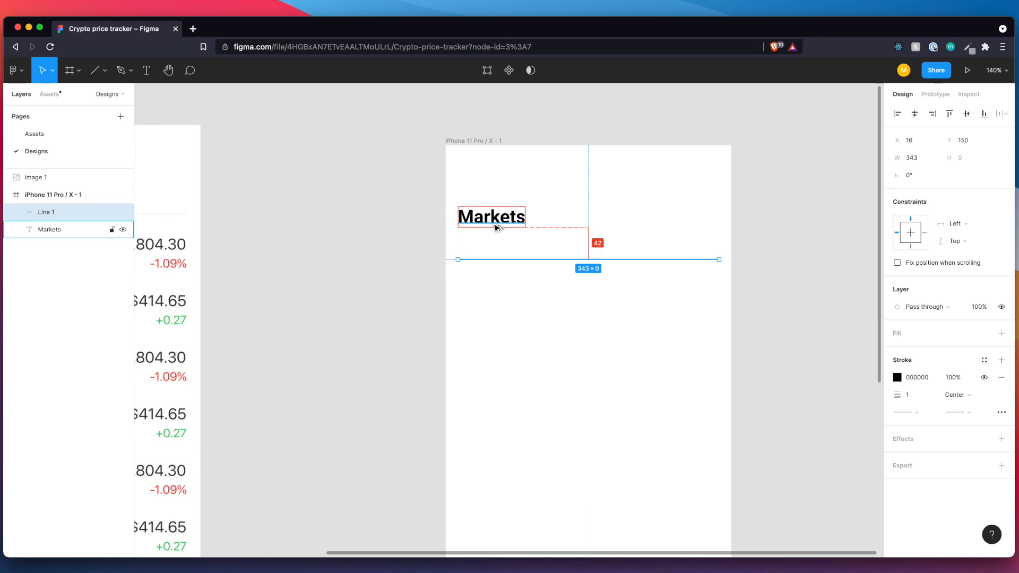
key(Up)
key(Up)
key(Up)
key(Up)
key(Up)
key(Up)
key(Up)
key(Up)
key(Up)
key(Up)
key(Up)
key(Up)
key(Up)
key(Up)
key(Up)
key(Up)
key(Up)
key(Up)
key(Up)
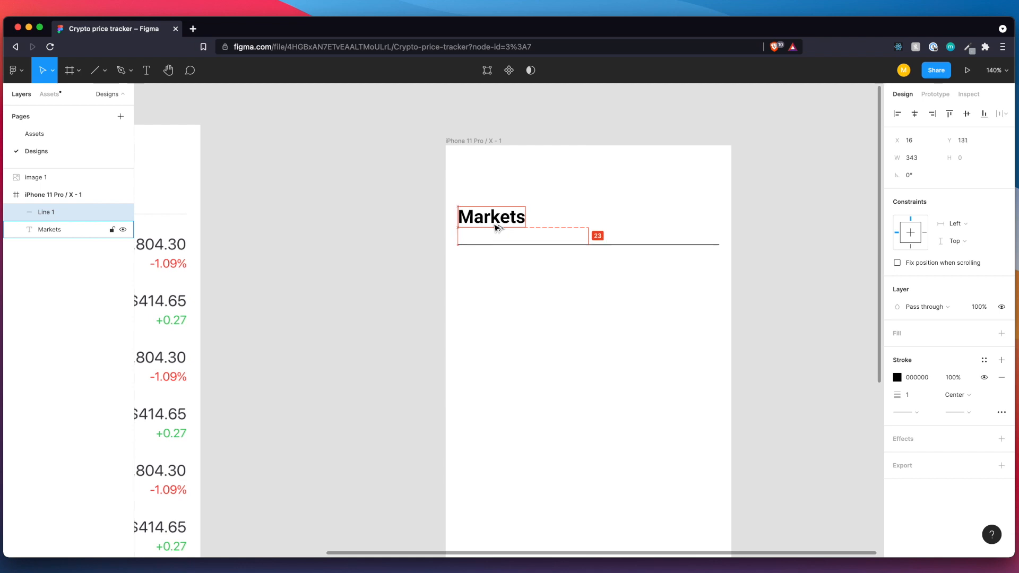
key(Down)
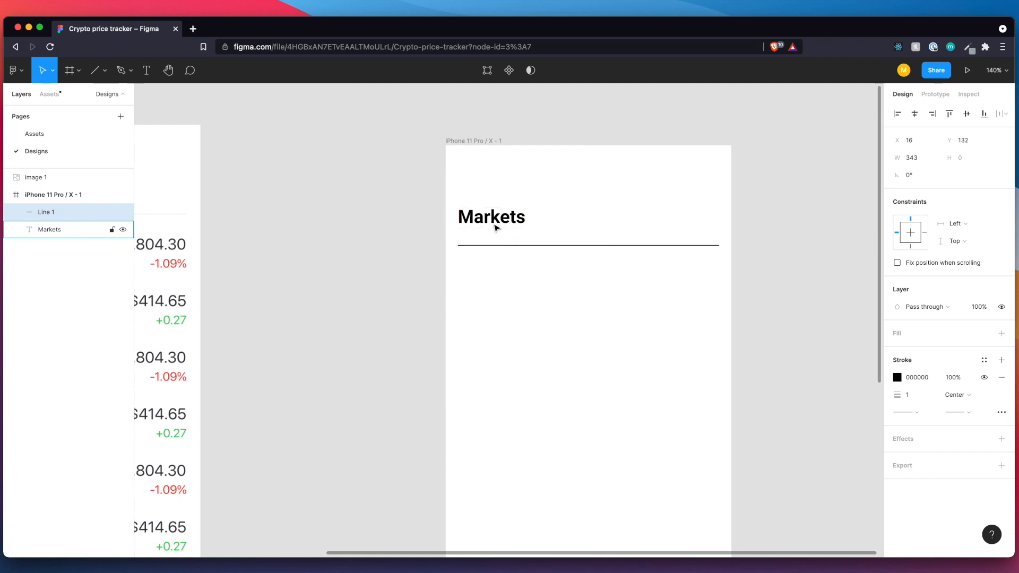
key(alt)
key(Up)
key(Up)
key(Up)
key(Up)
key(Up)
key(Up)
key(Up)
key(Up)
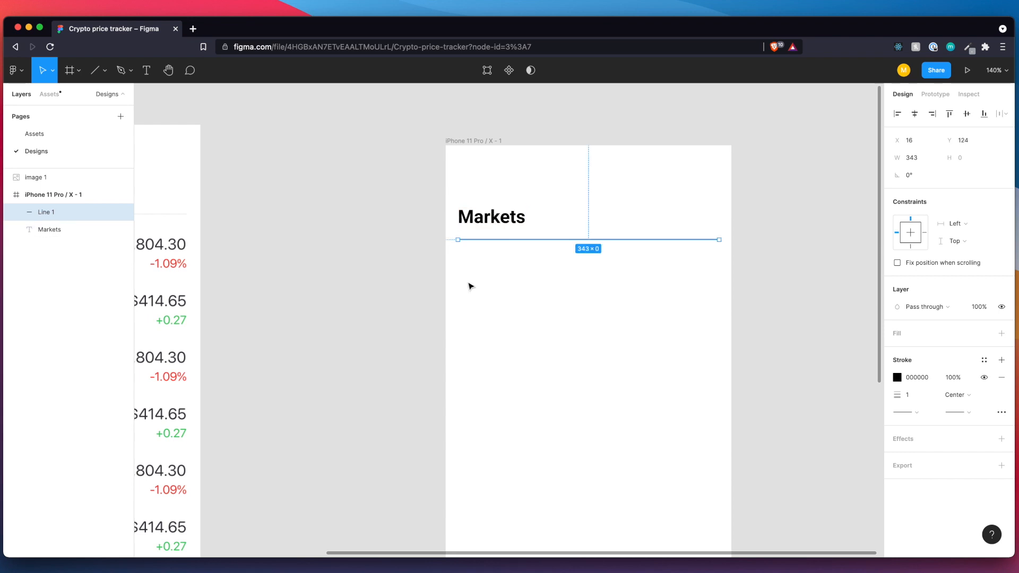
click(556, 291)
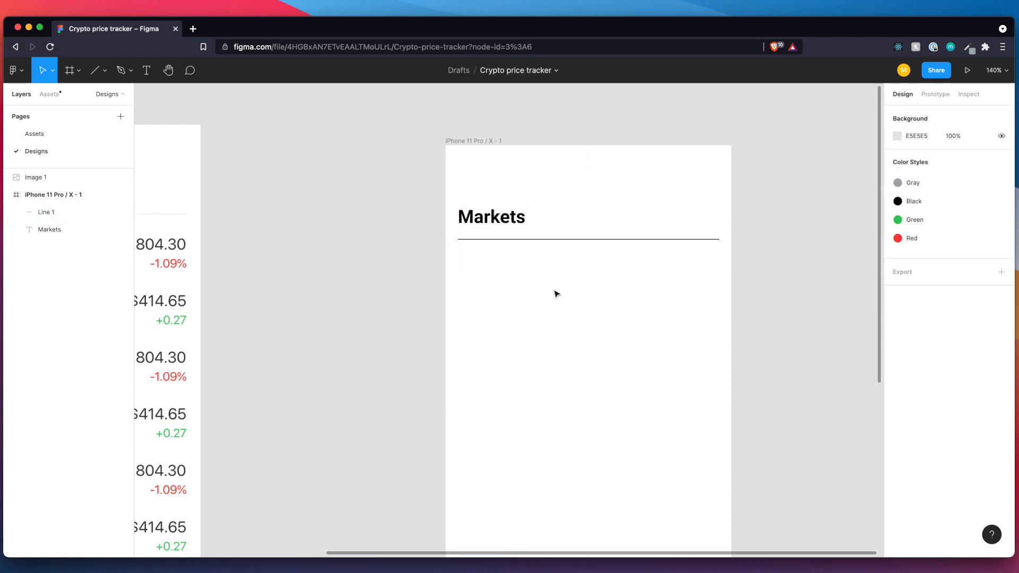
Apply the Gray color style to the divider line's stroke.
click(548, 240)
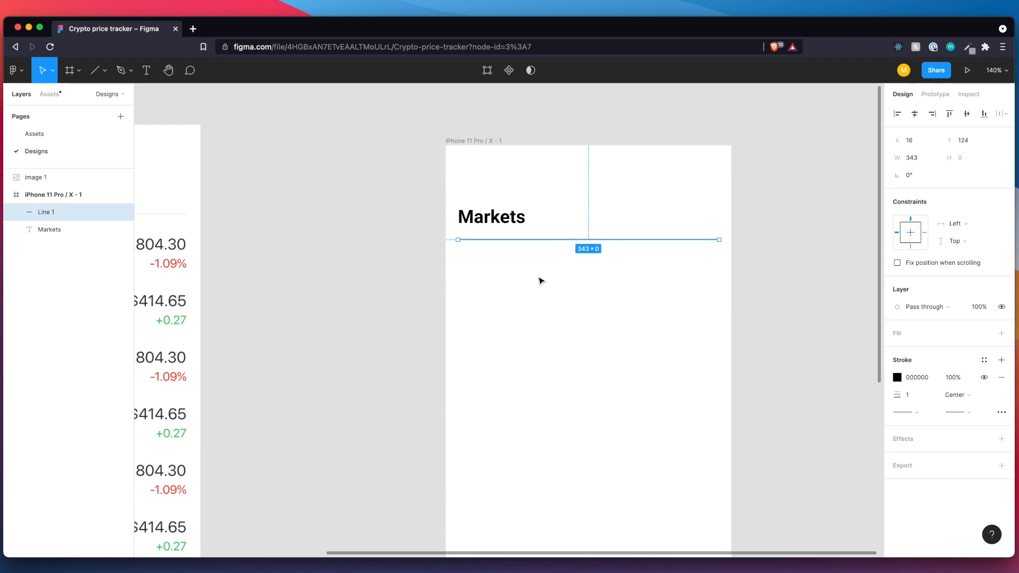
scroll(345, 260, left, 5)
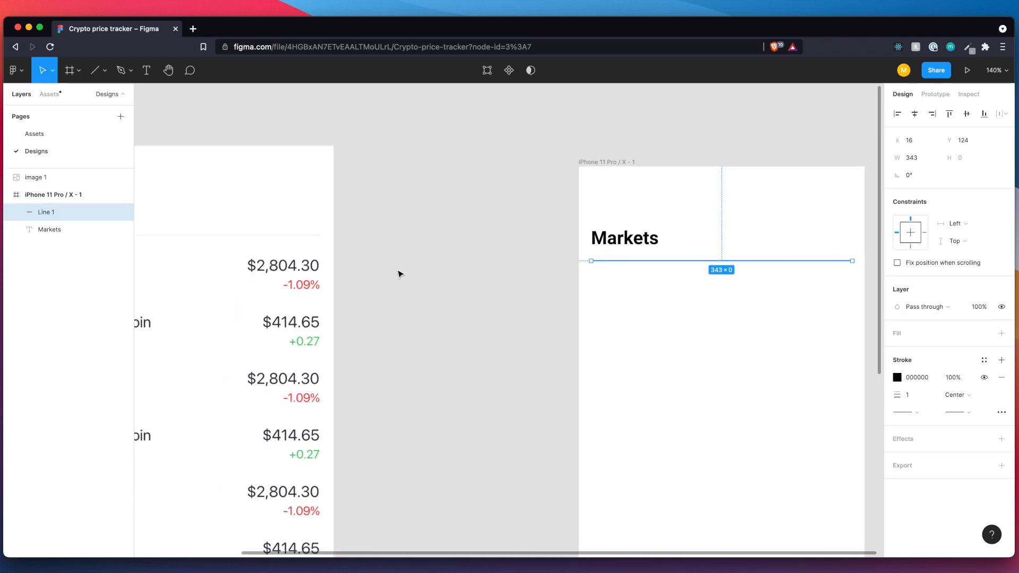
scroll(446, 292, right, 4)
scroll(559, 302, right, 3)
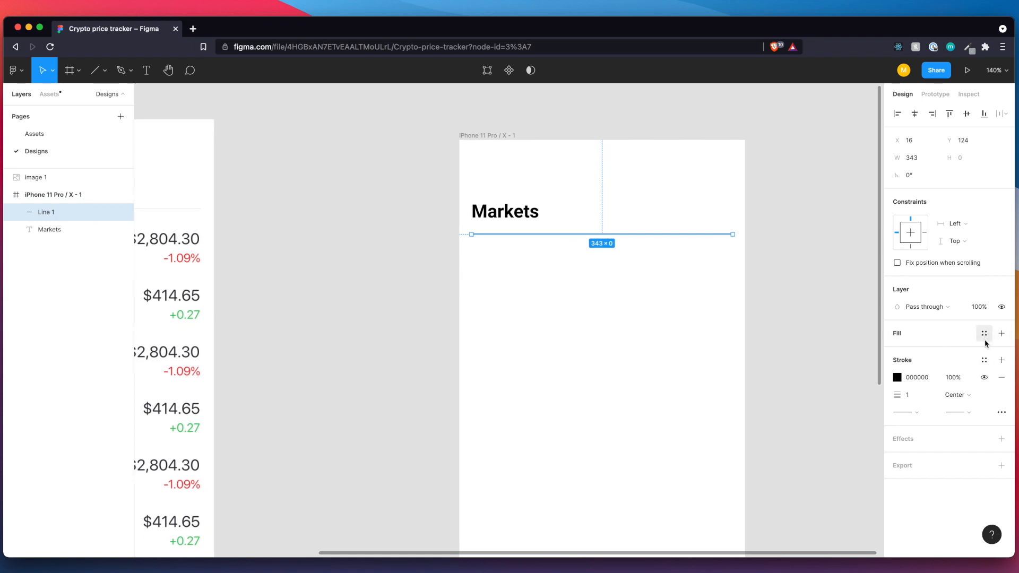
click(985, 362)
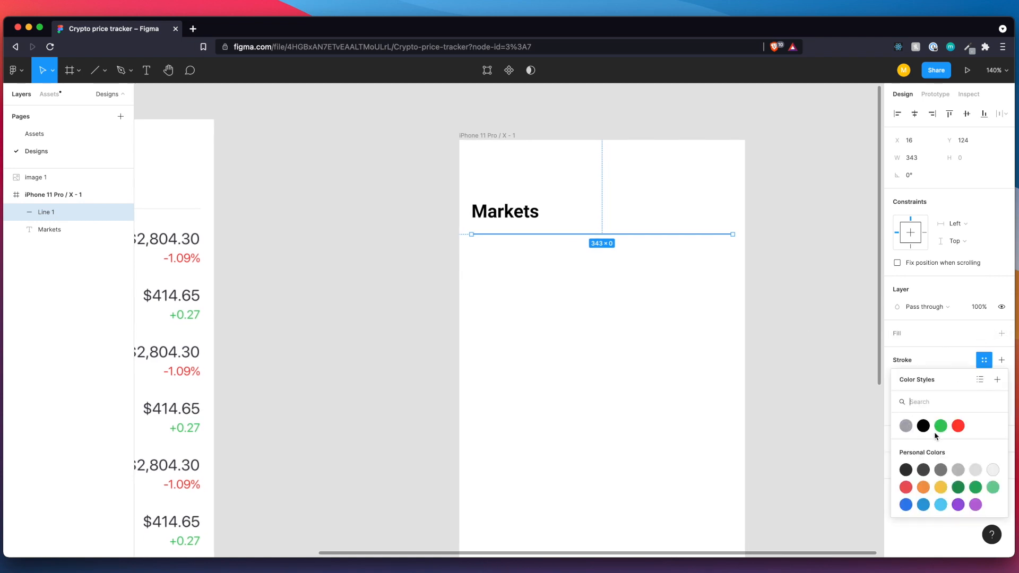
click(906, 426)
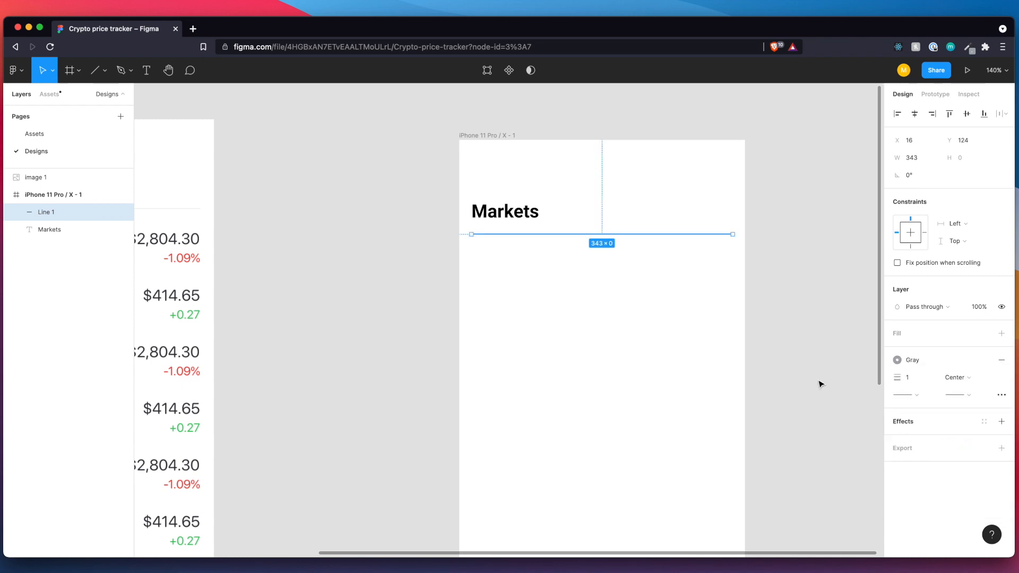
click(804, 337)
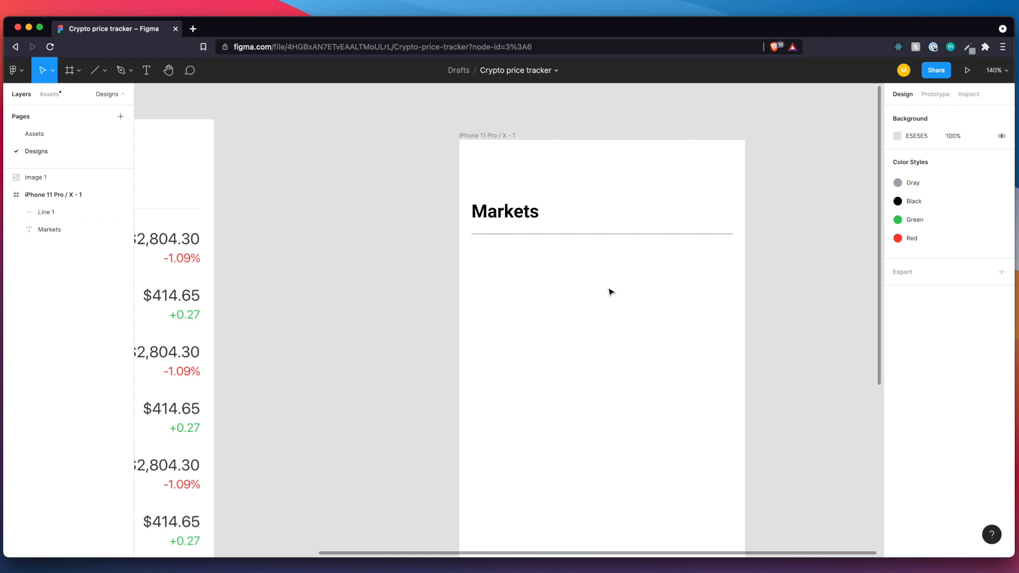
Examine the coin rows in the reference image and compare them with the phone frame.
scroll(610, 291, left, 3)
scroll(737, 319, down, 3)
scroll(737, 320, down, 2)
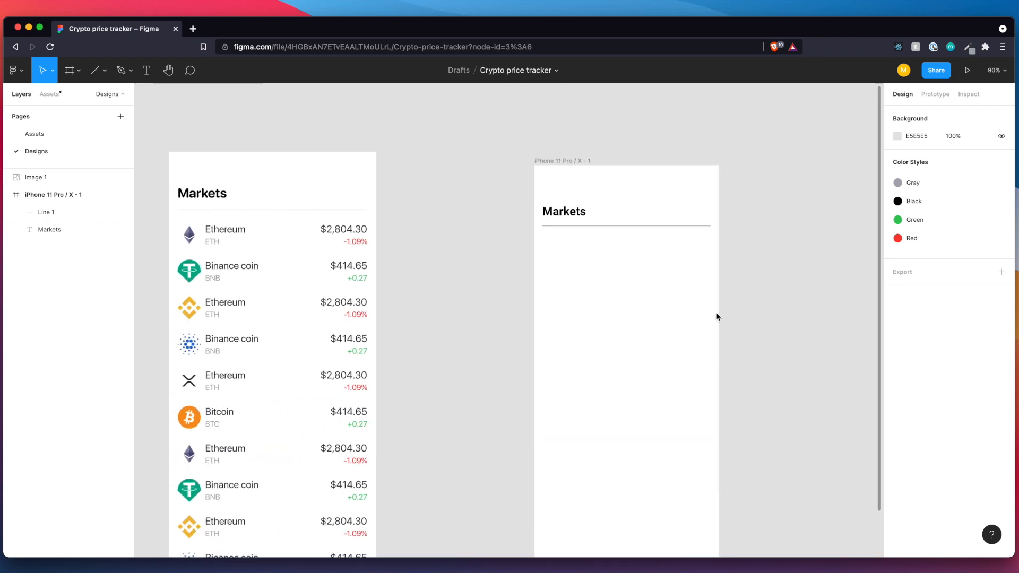
scroll(718, 316, left, 2)
click(216, 232)
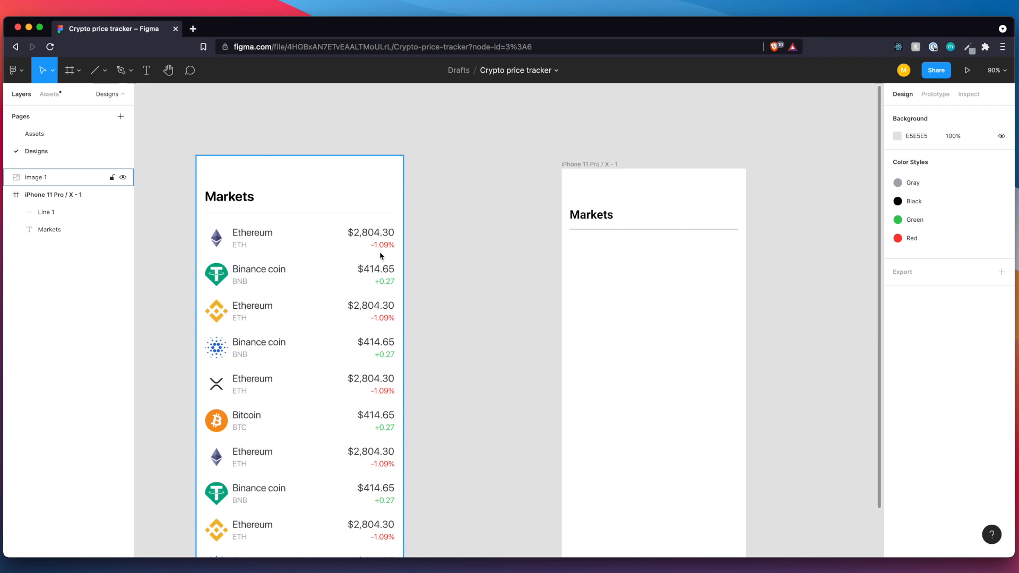
scroll(365, 300, down, 2)
scroll(383, 297, right, 1)
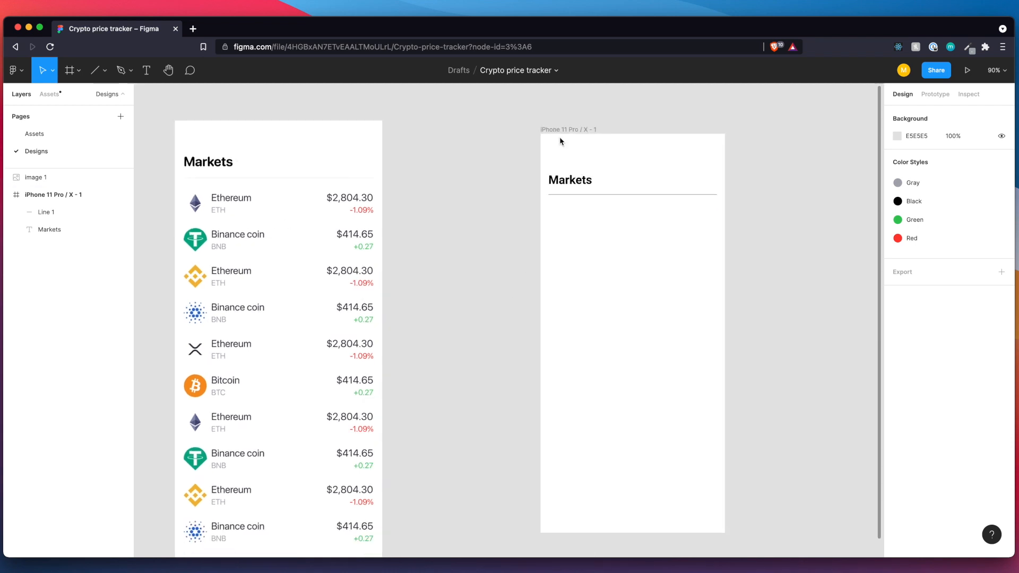
Move the phone frame farther away from the reference image and paste the Ethereum logo from the Assets page into the gap.
drag(560, 130, 745, 131)
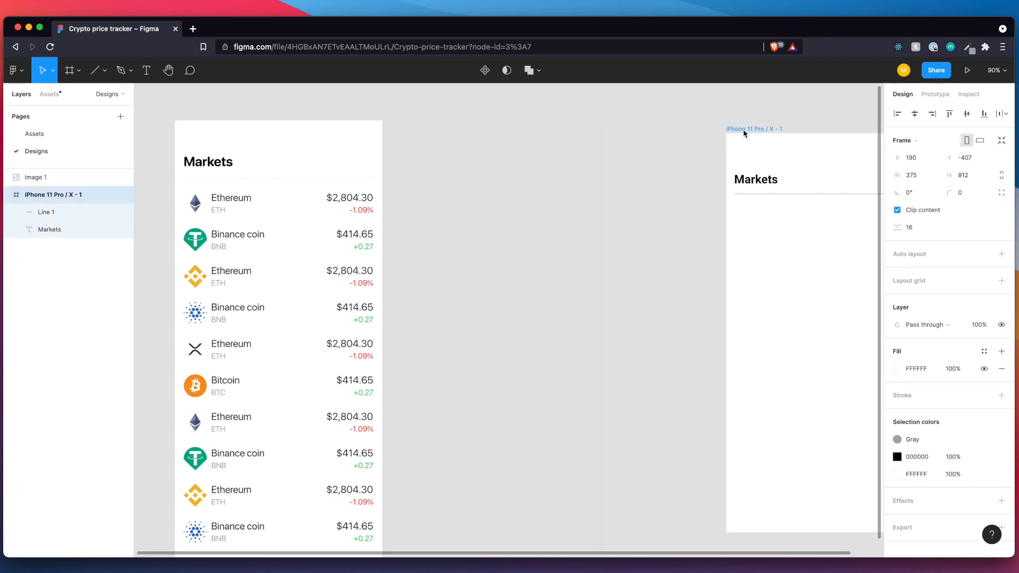
click(460, 231)
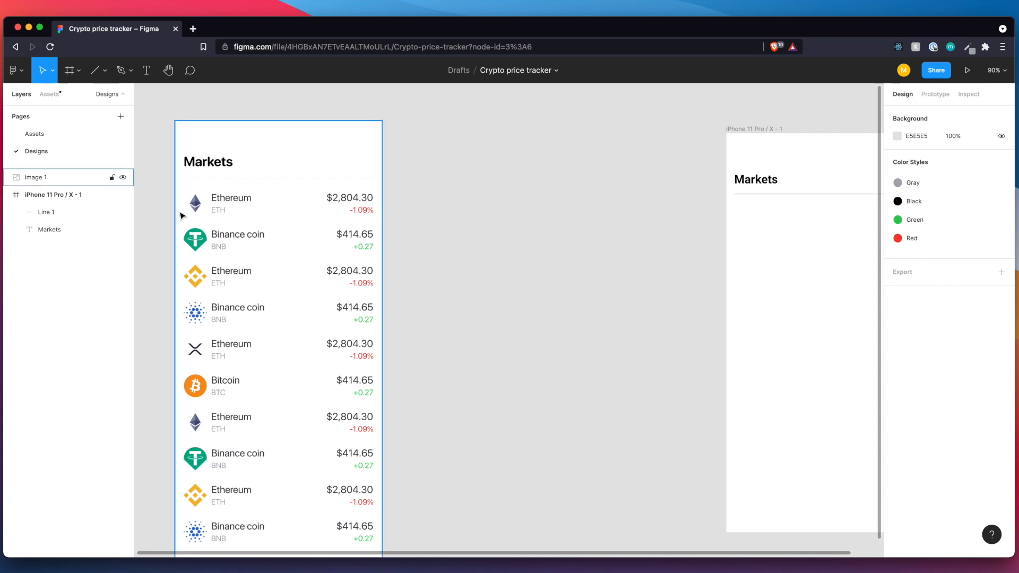
click(59, 135)
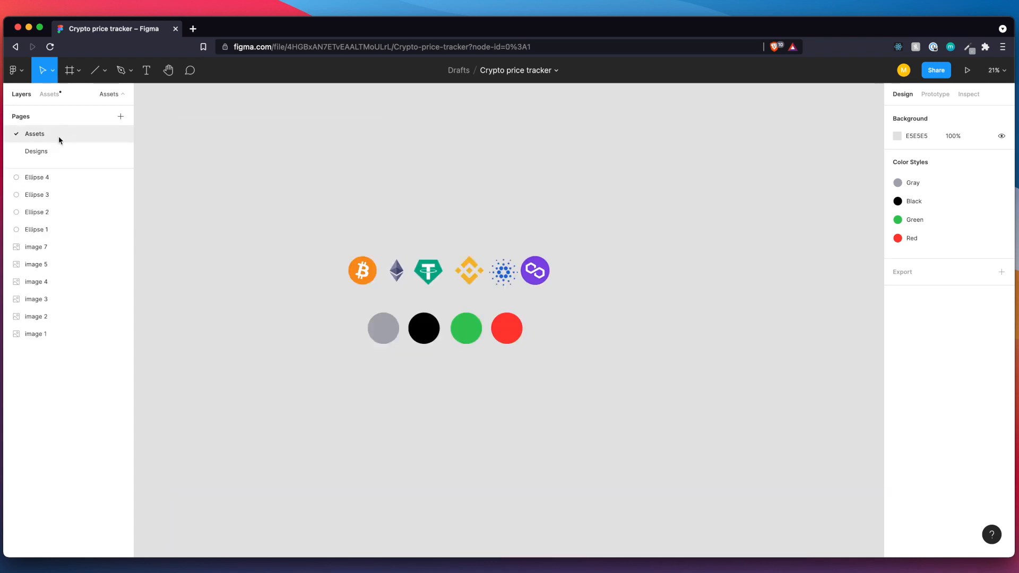
click(400, 275)
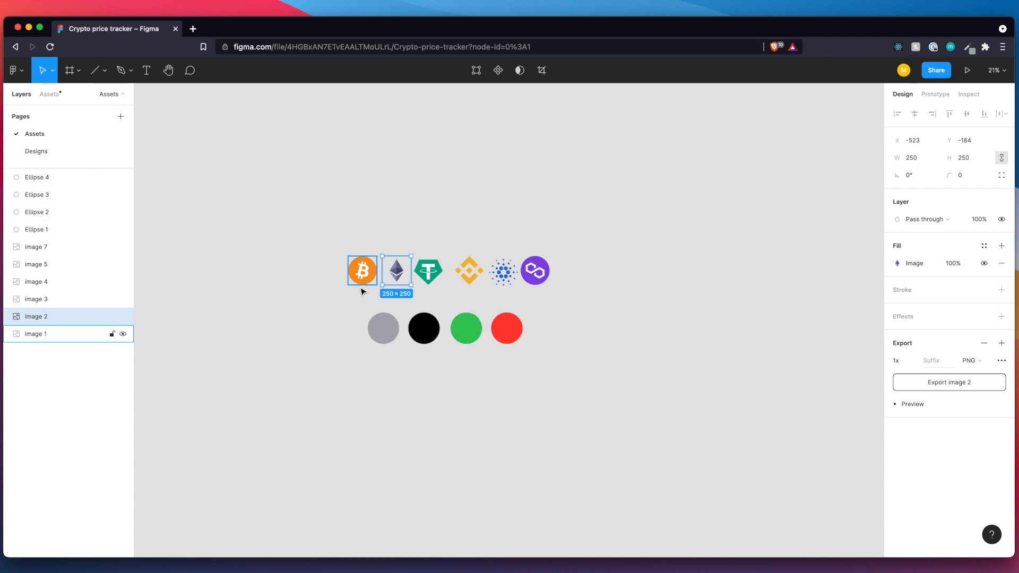
click(57, 153)
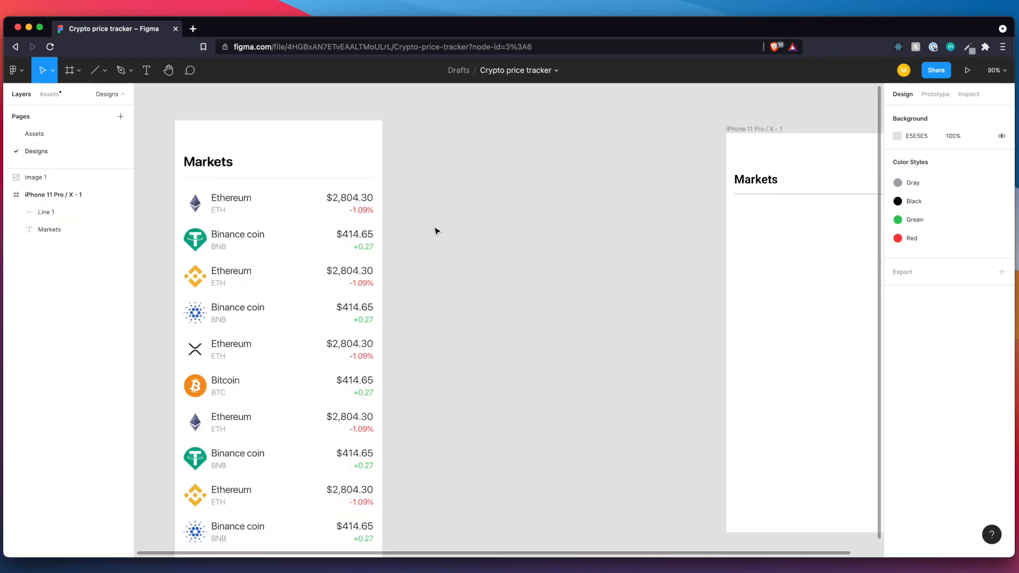
key(super+v)
drag(502, 319, 508, 271)
Resize the pasted Ethereum logo to 48 × 48 and place it beside the reference image's first coin row.
click(918, 160)
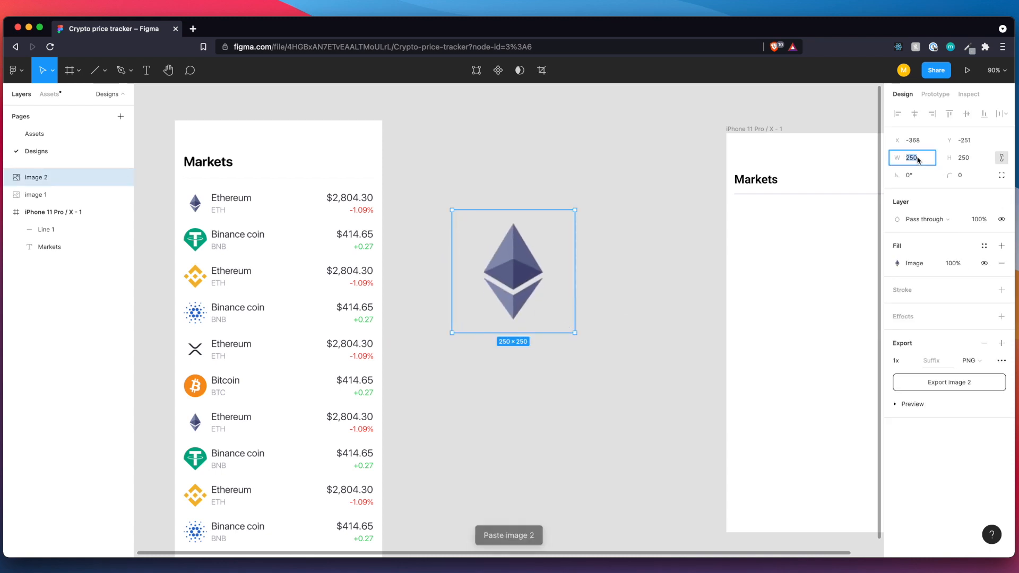
text(28)
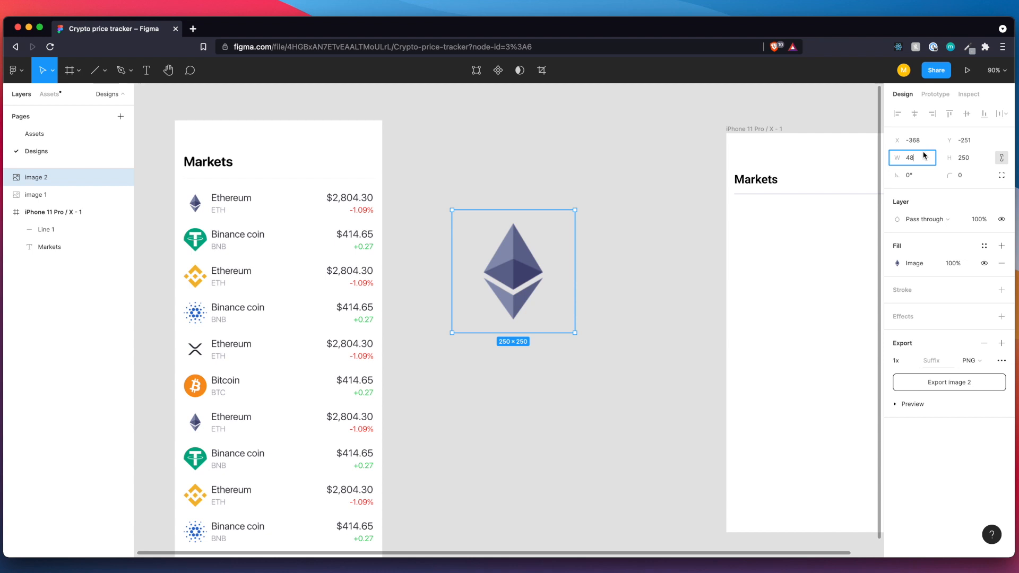
key(Return)
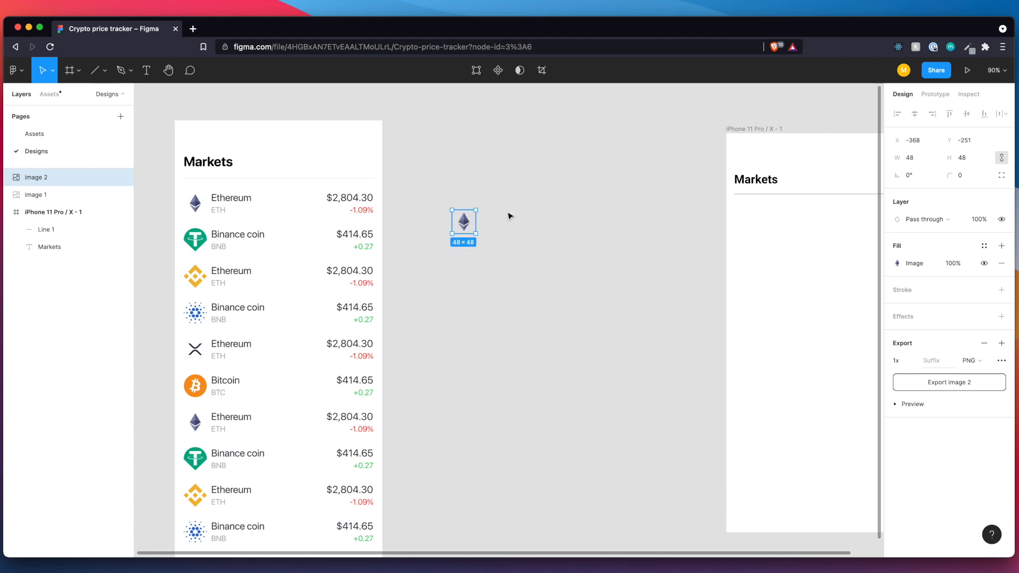
scroll(506, 217, up, 5)
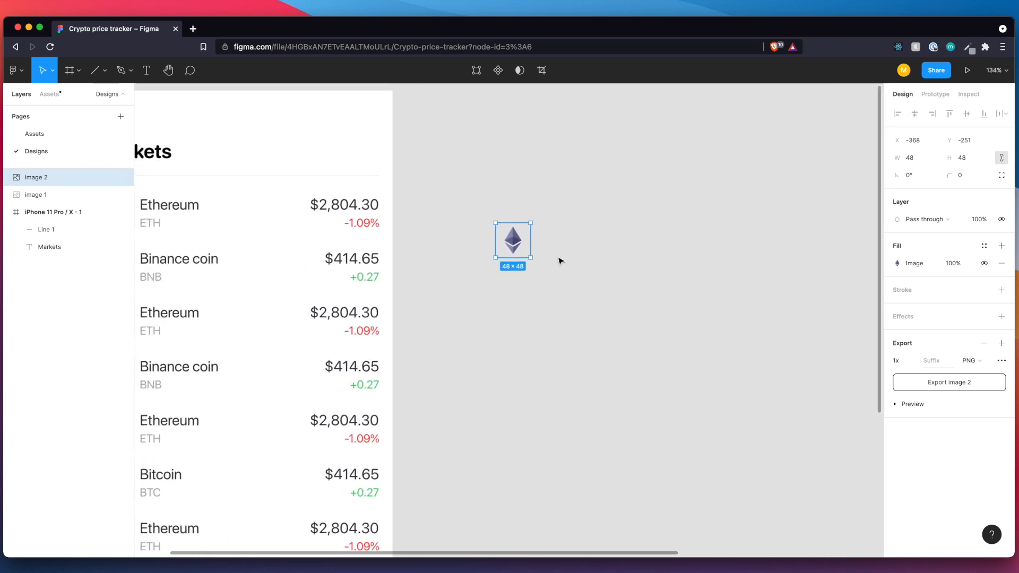
drag(552, 246, 508, 217)
click(553, 219)
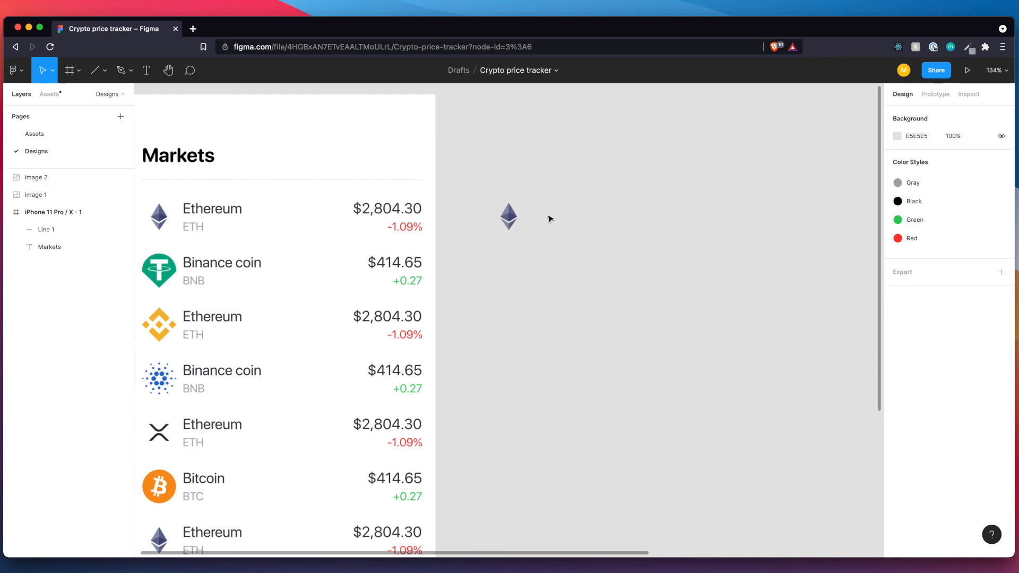
Add the text label "Ethereum" just to the right of the Ethereum logo.
key(t)
click(535, 212)
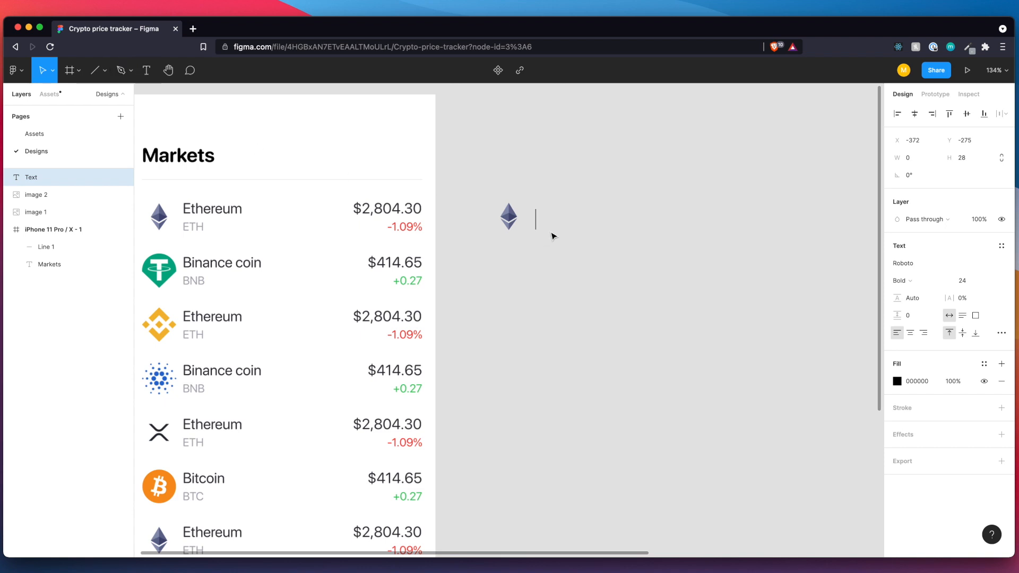
text(Ether)
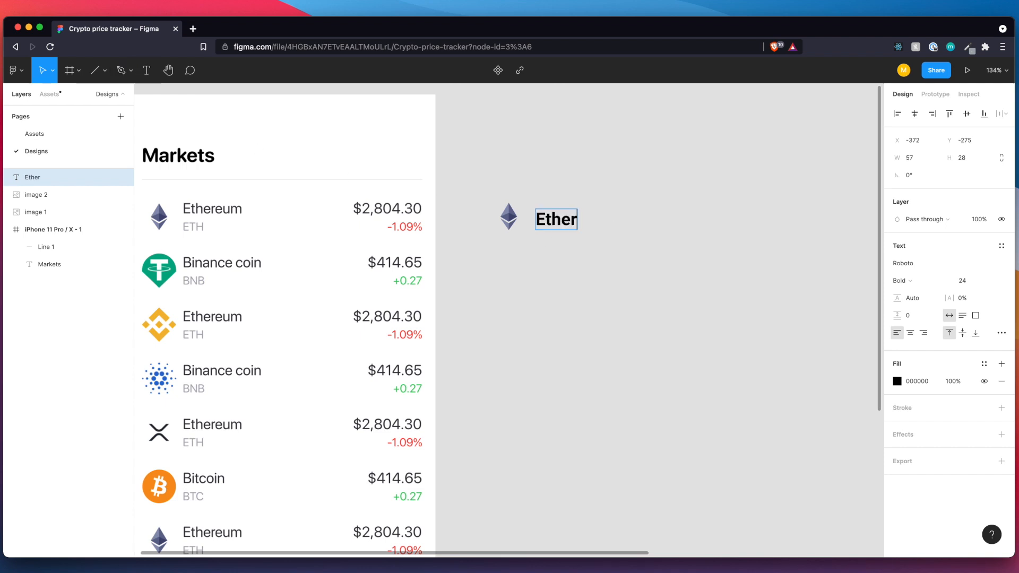
text(eum)
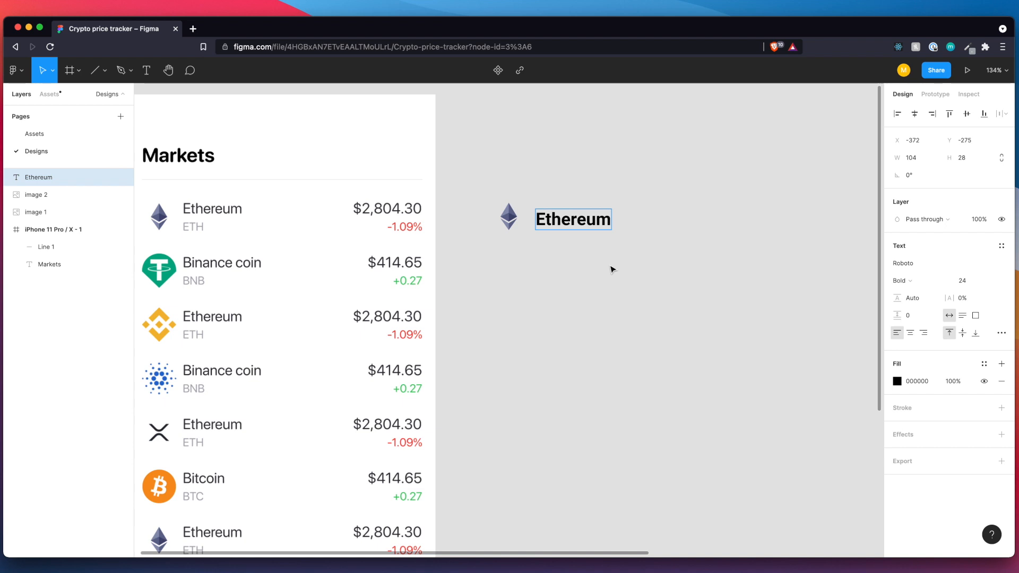
key(Escape)
Set the "Ethereum" label to font size 18 and Regular weight.
click(967, 284)
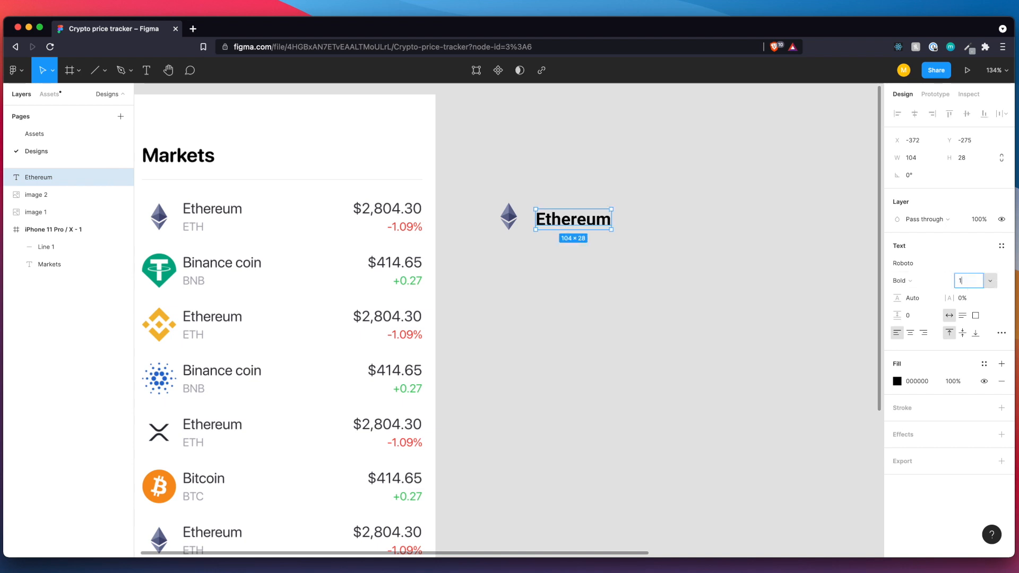
text(18)
key(Return)
click(914, 281)
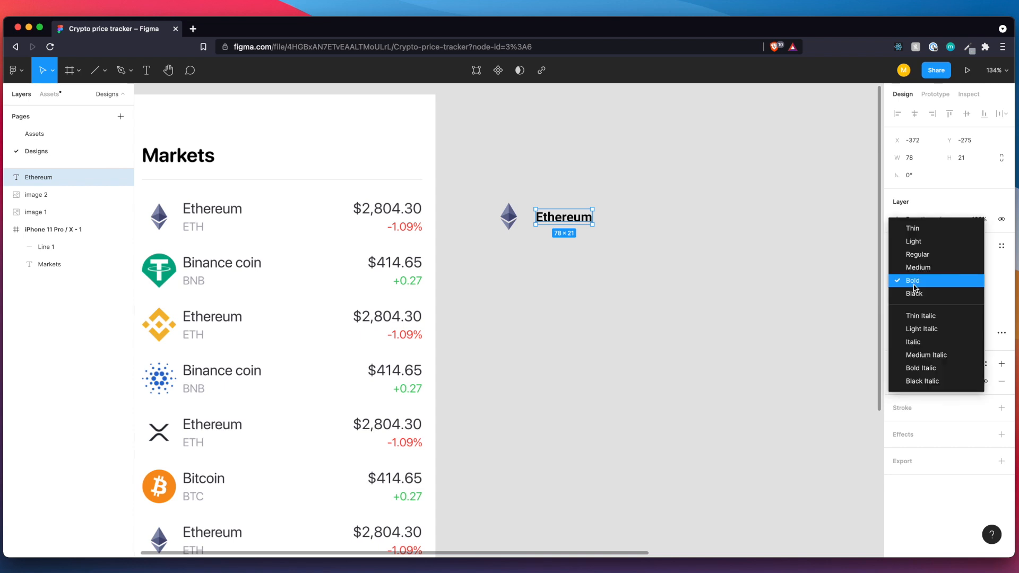
click(918, 256)
click(560, 227)
click(552, 217)
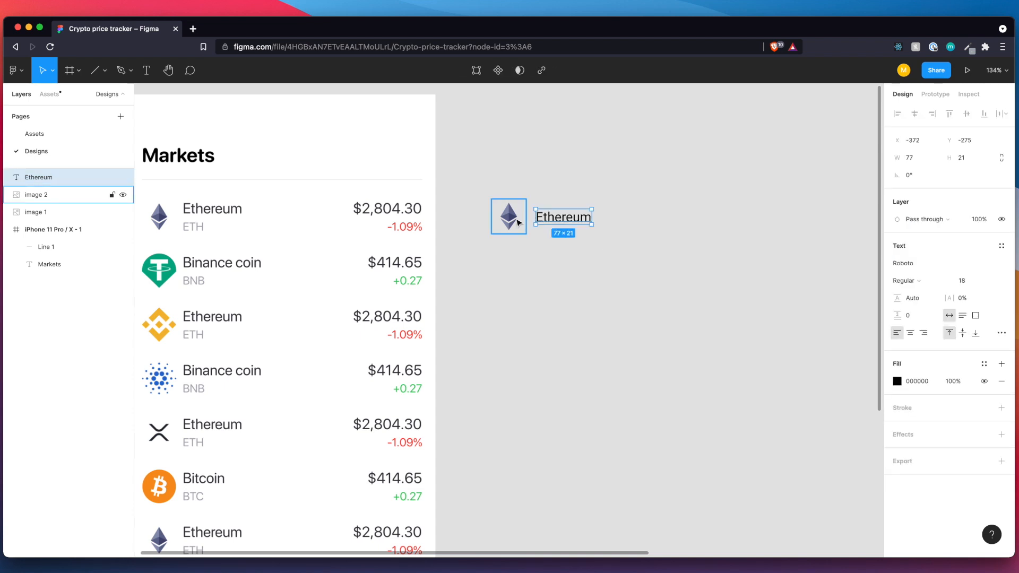
Nudge the "Ethereum" label horizontally until it sits 8 px from the logo's right edge.
key(alt)
key(Right)
key(Right)
key(Right)
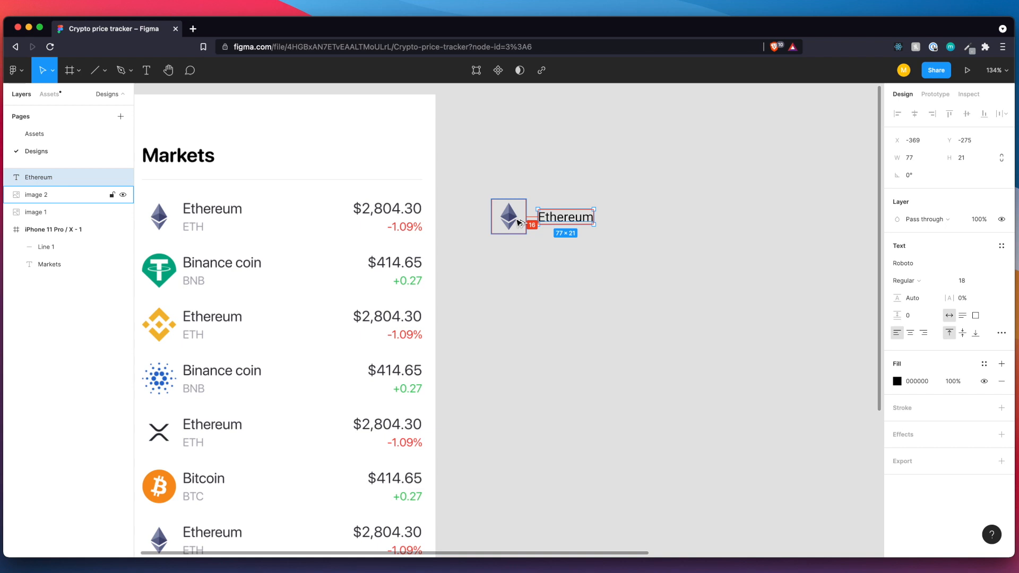
key(Left)
key(Left)
key(Left)
key(Left)
key(Left)
key(Left)
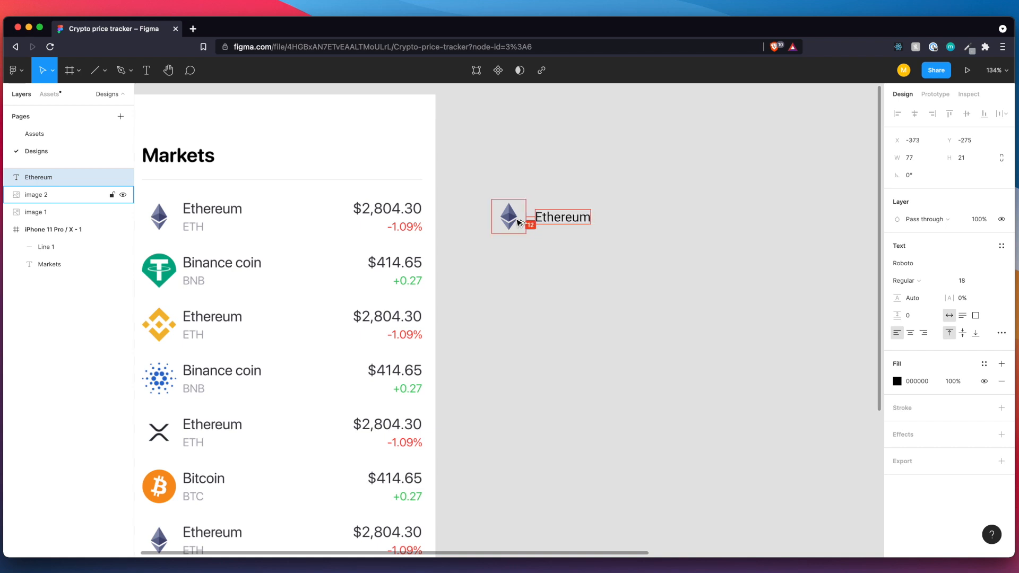
key(Left)
key(Left)
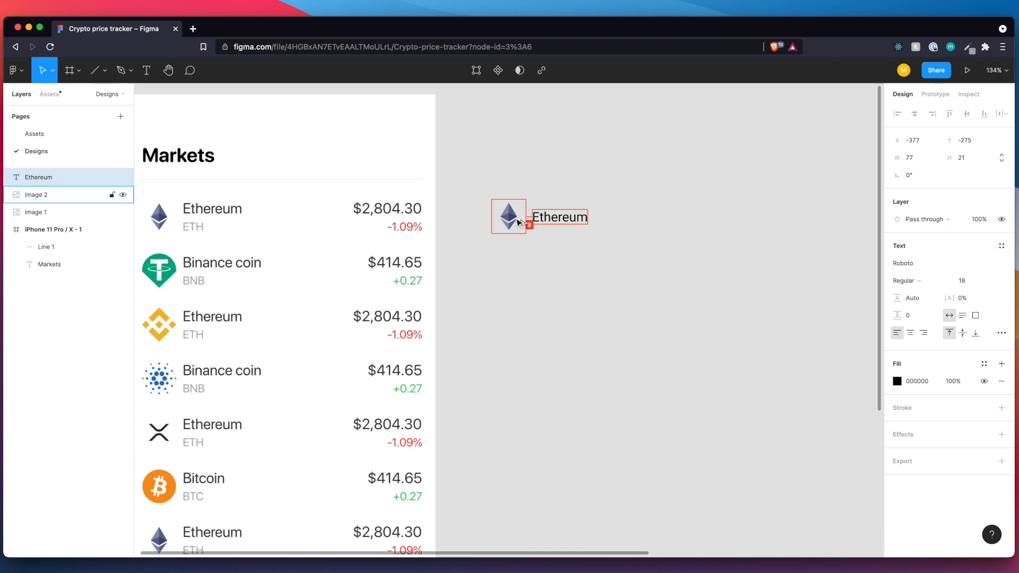
Nudge the "Ethereum" label up to Y -282, leaving room for a second text line beneath it.
key(Up)
key(Up)
key(Up)
key(Up)
key(Up)
key(Up)
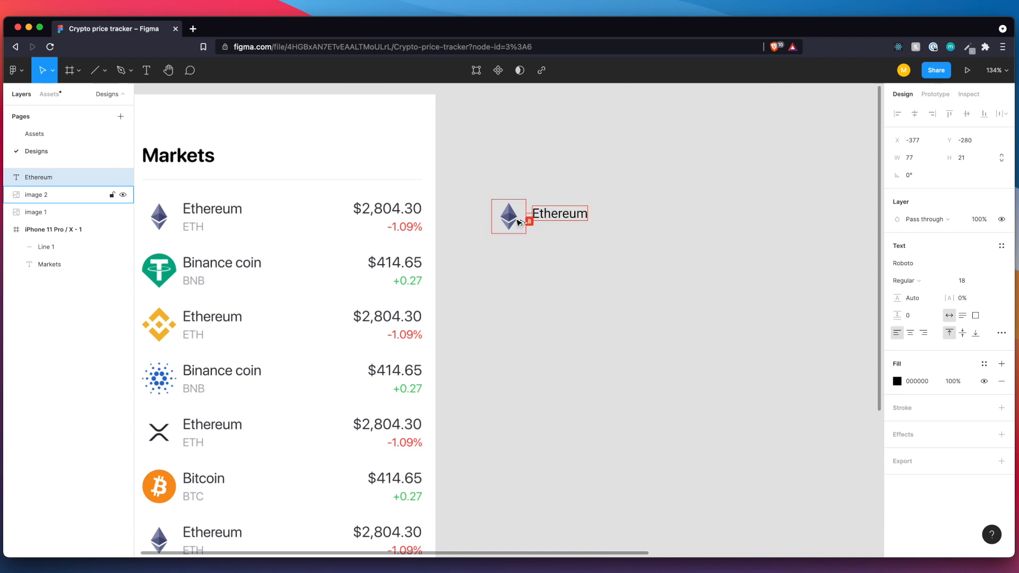
key(Up)
key(Up)
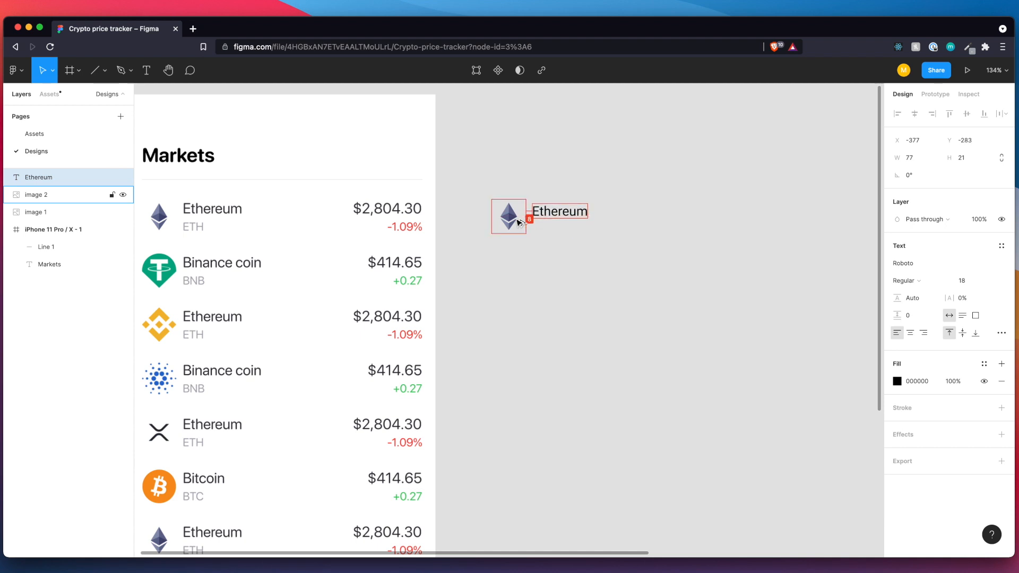
key(Down)
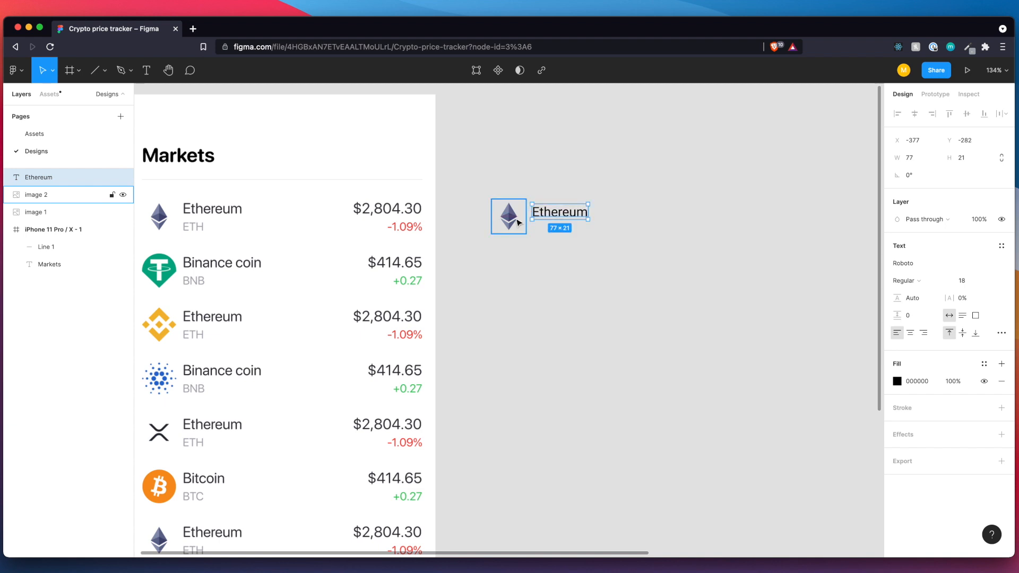
key(Escape)
Add the text label "ETH" directly below the "Ethereum" label, aligned with its left edge.
key(t)
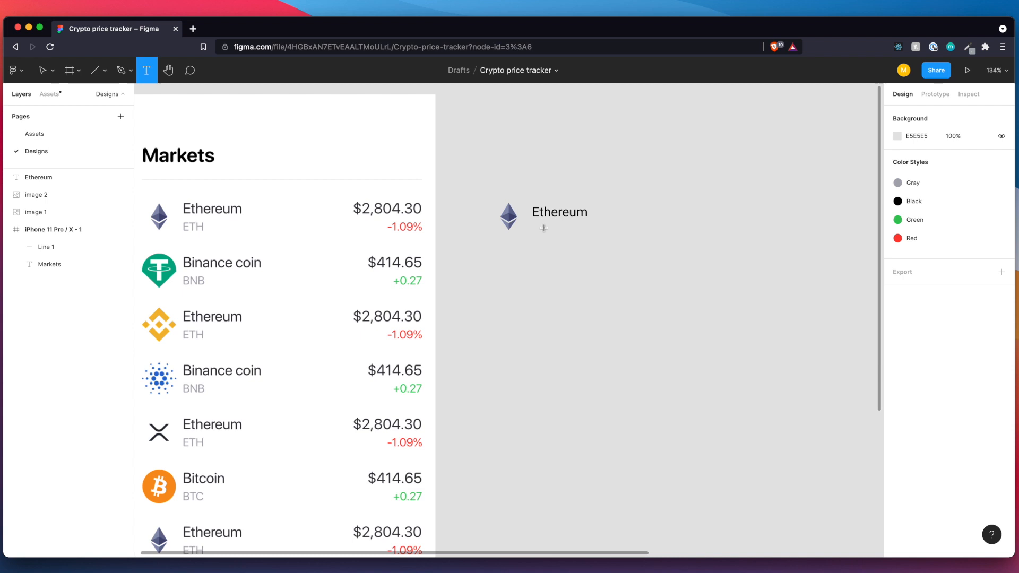
click(553, 224)
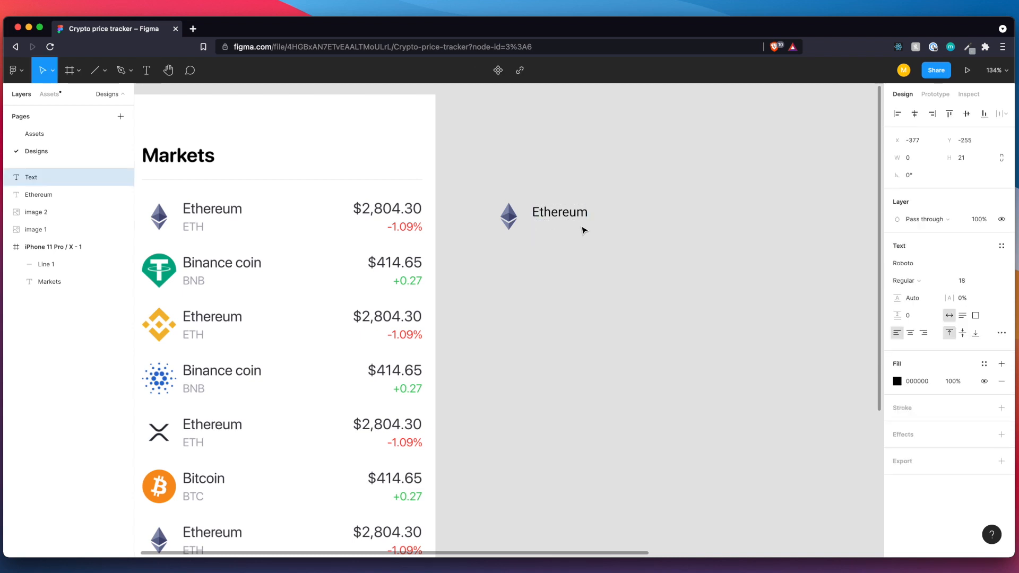
text(ETH)
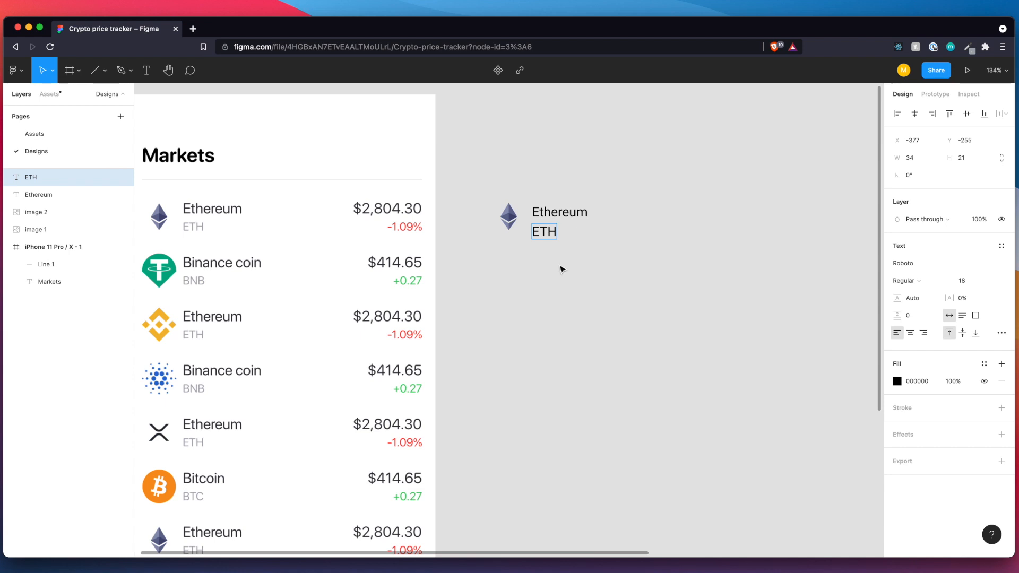
key(Escape)
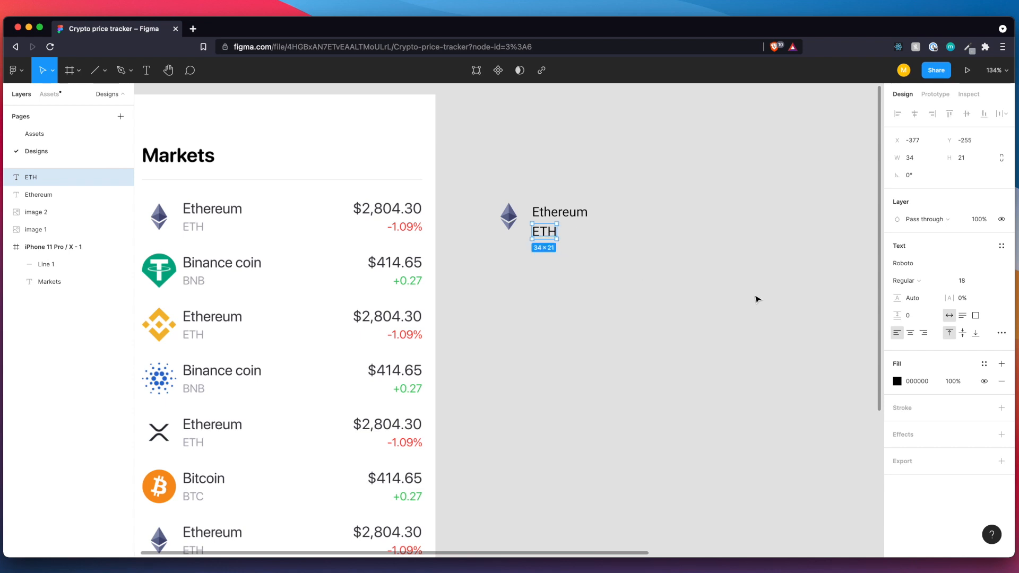
Apply the Gray color style to the "ETH" label and the Black color style to the "Ethereum" label.
click(980, 367)
click(906, 429)
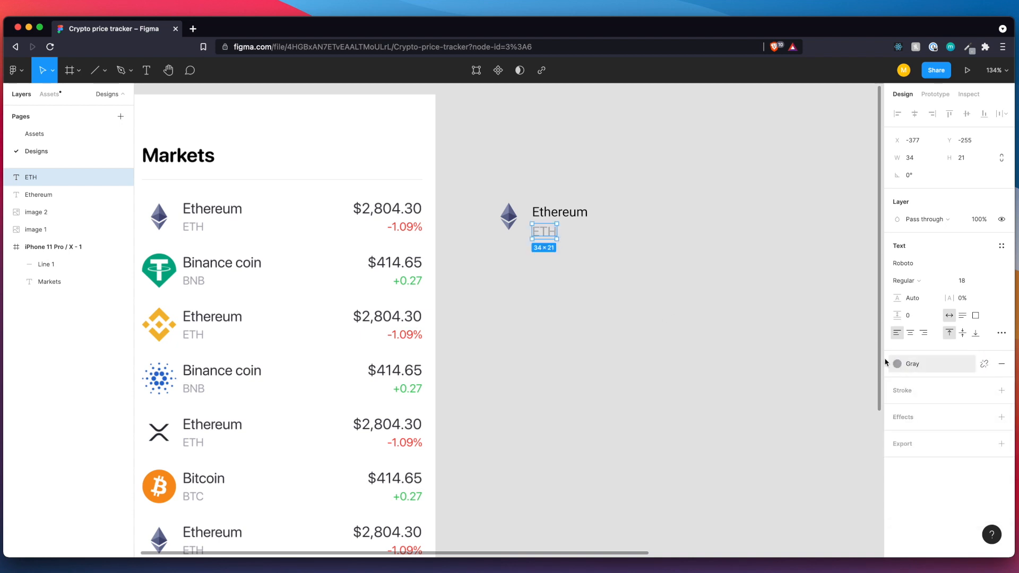
click(579, 221)
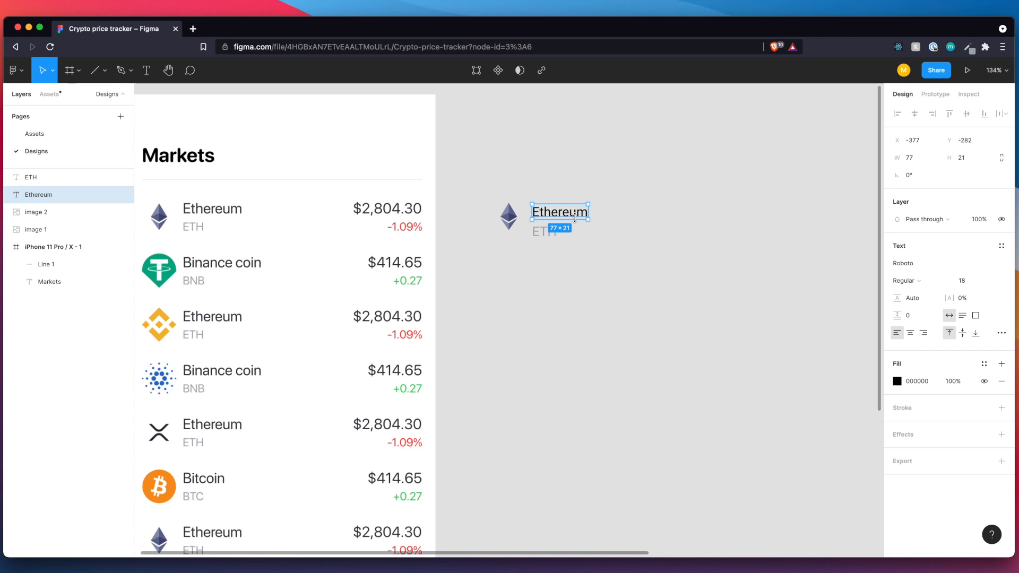
click(984, 364)
click(928, 432)
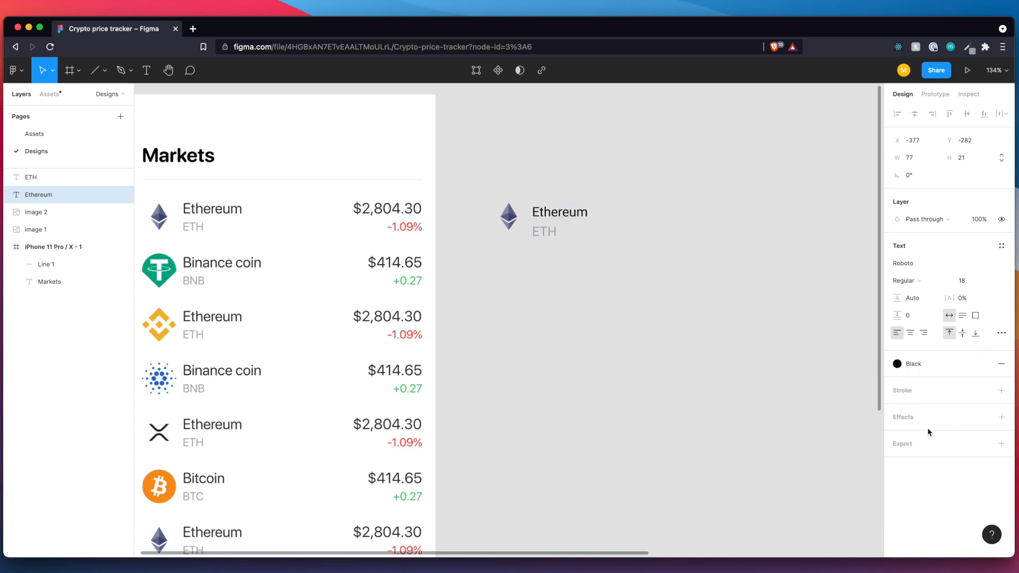
click(667, 294)
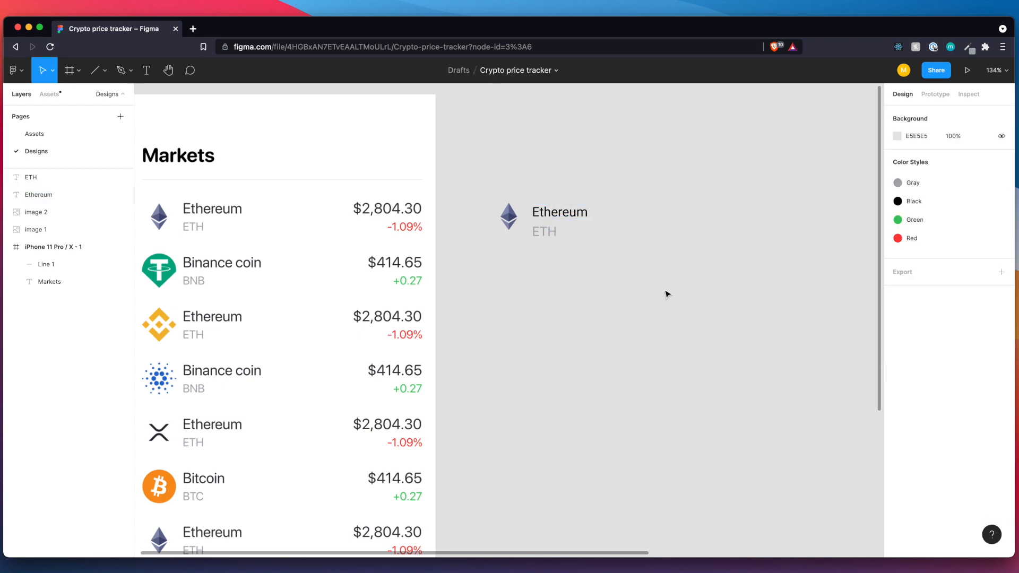
Set the "ETH" label's font size to 14 and move it up to Y -261, directly beneath the "Ethereum" label.
click(546, 234)
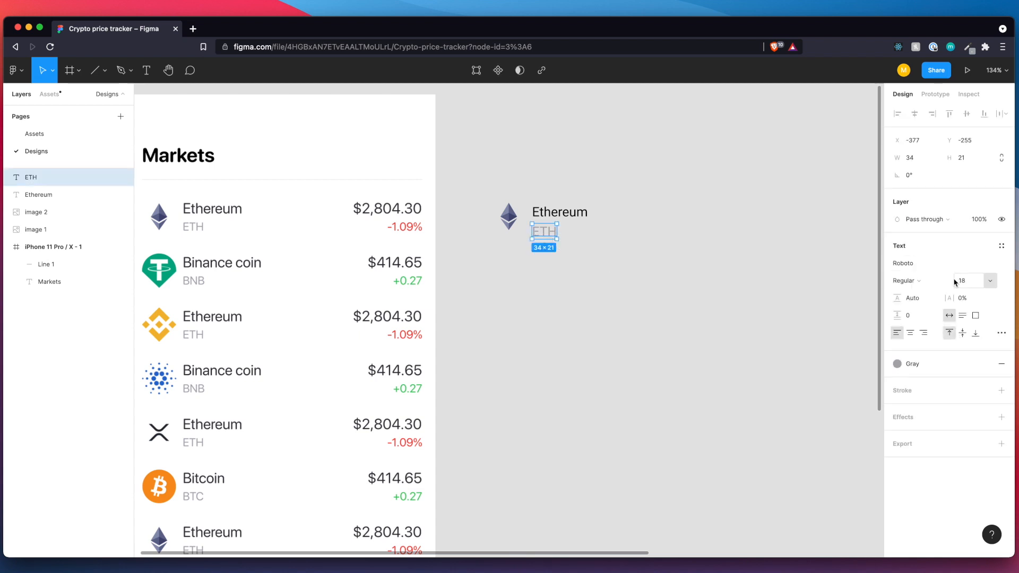
click(976, 284)
text(14)
key(Return)
click(519, 260)
drag(544, 234, 542, 231)
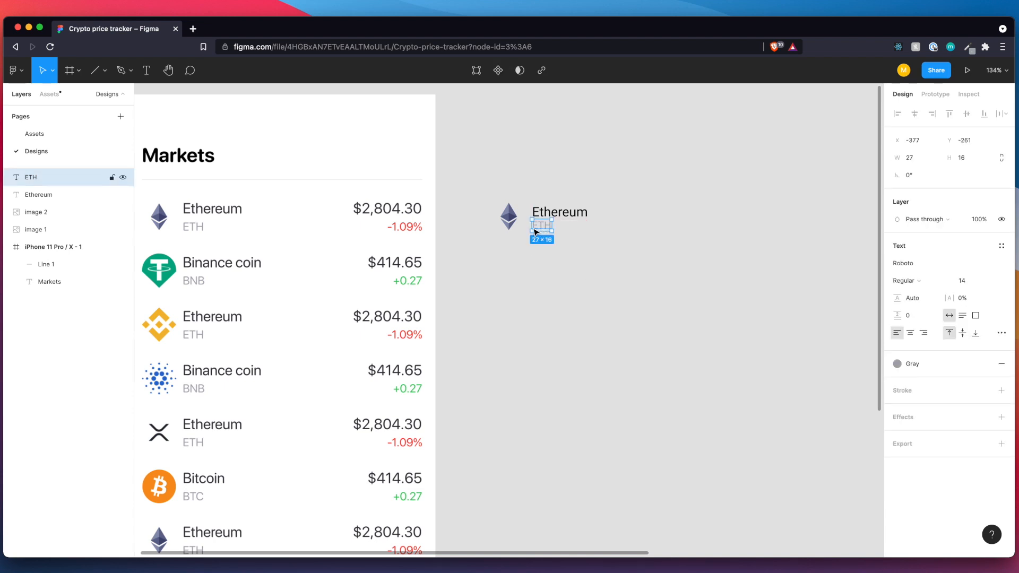
Shift the "Ethereum" and "ETH" labels up together beside the logo, keeping X at -377 and putting "ETH" at Y -262.
click(545, 216)
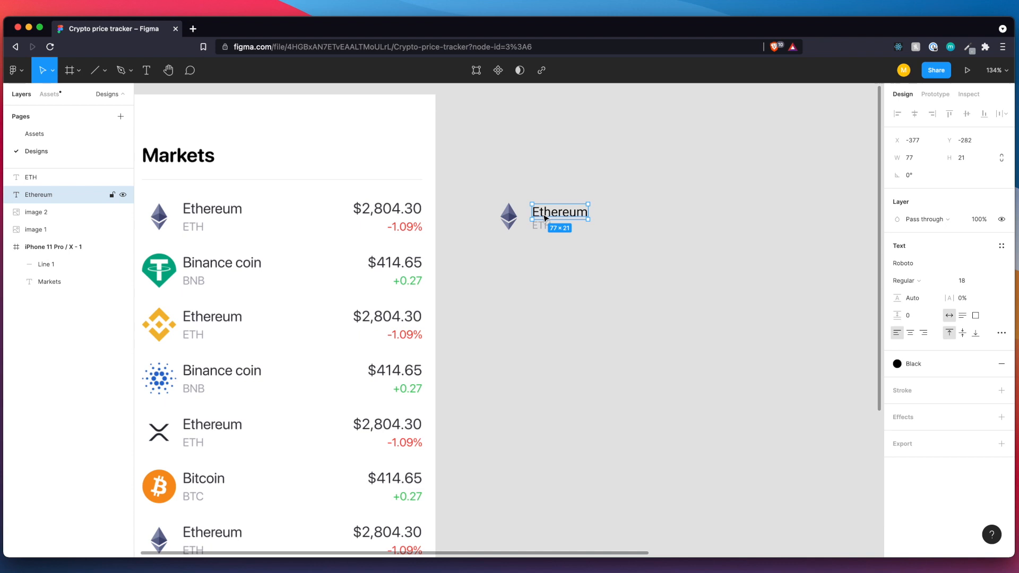
shift+click(546, 228)
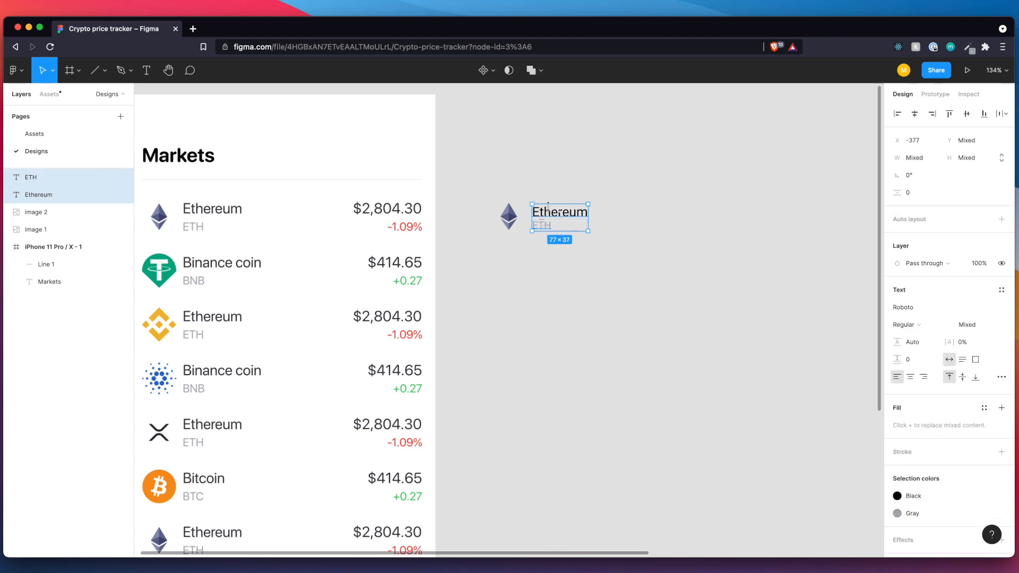
shift+click(552, 229)
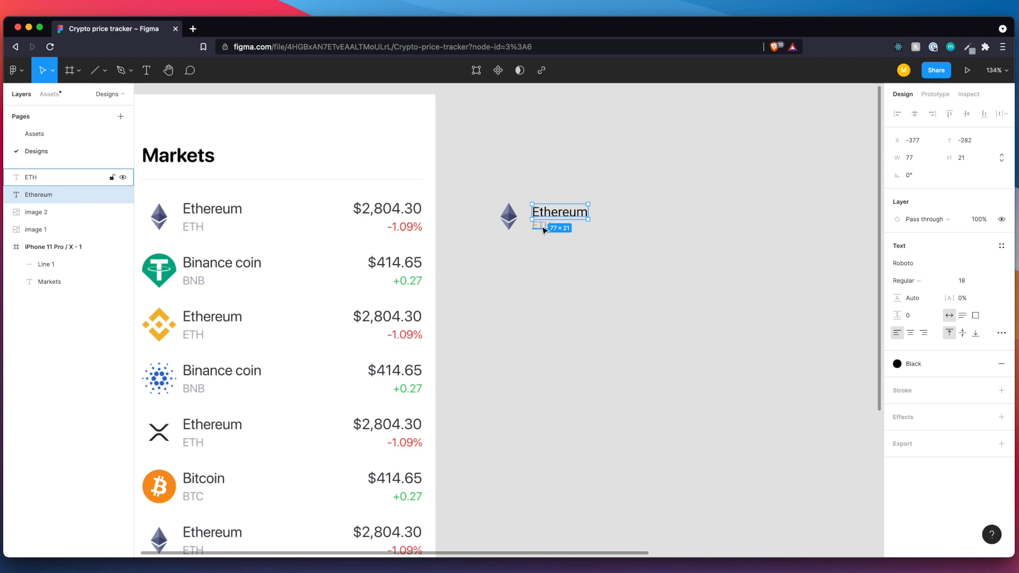
shift+click(545, 230)
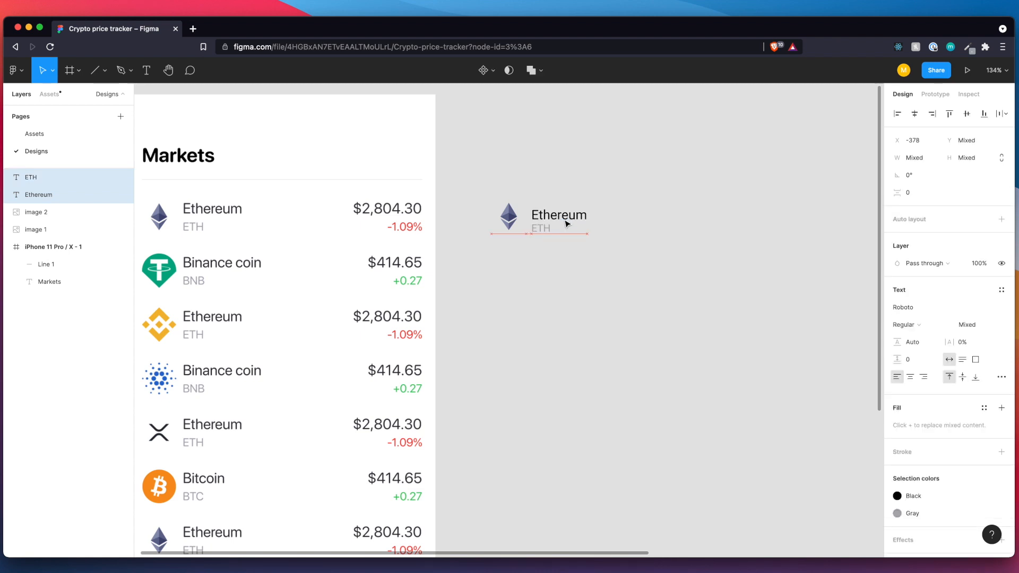
drag(567, 224, 568, 222)
key(alt)
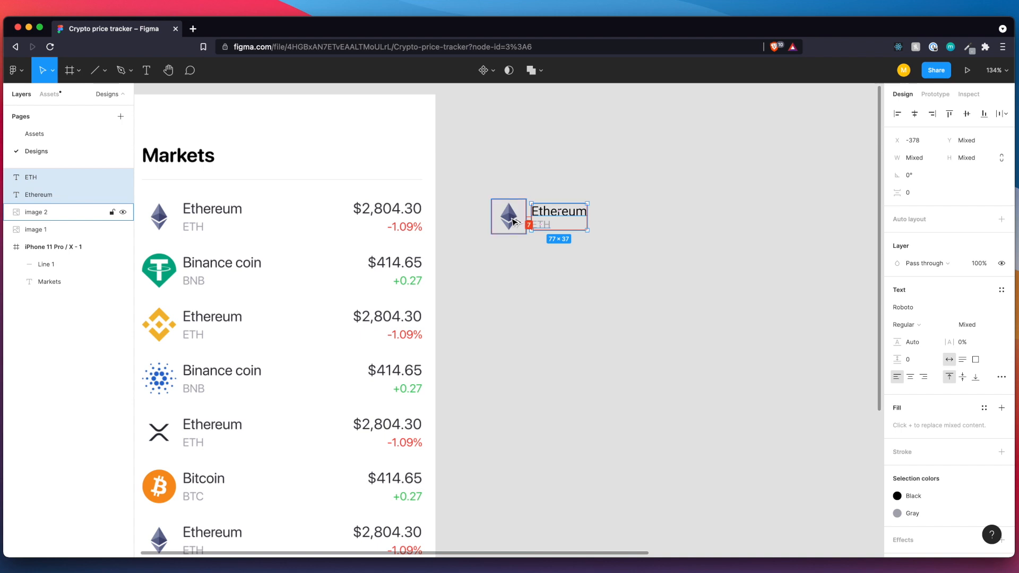
key(Right)
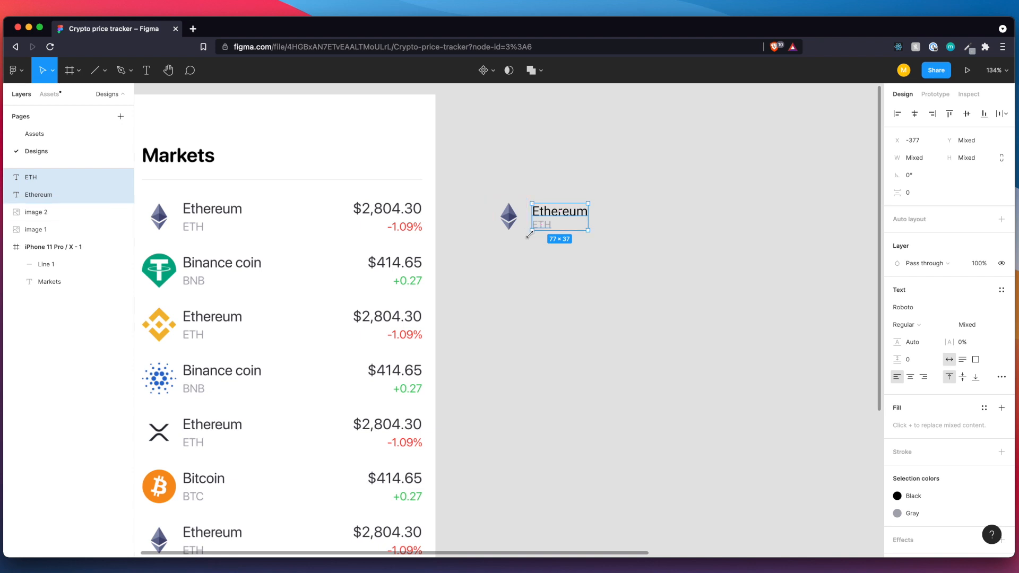
click(574, 256)
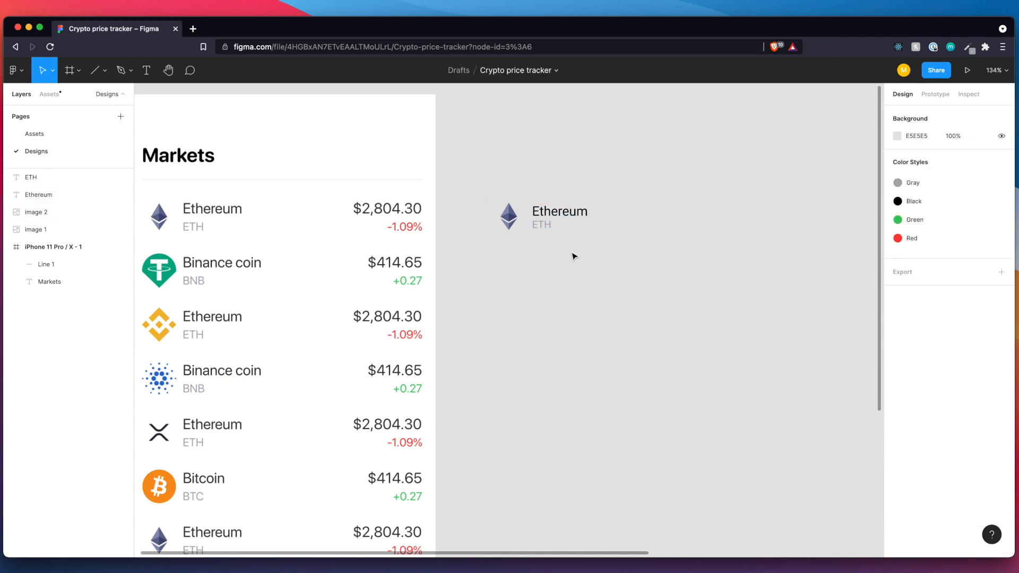
Lower the "ETH" label to Y -258, leaving a 4 px gap beneath the "Ethereum" label.
click(546, 214)
click(543, 226)
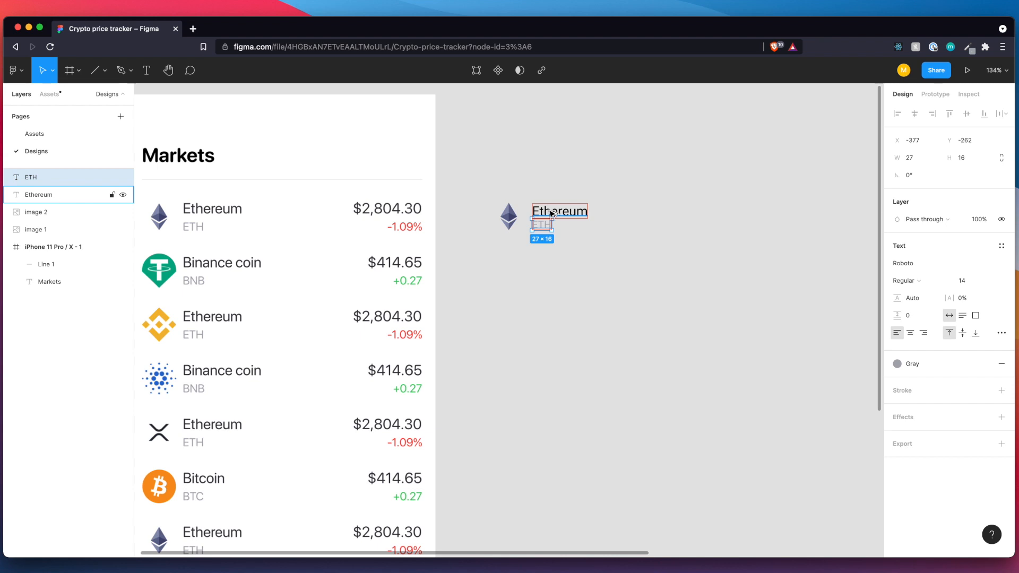
key(Down)
key(Down)
key(Down)
key(Down)
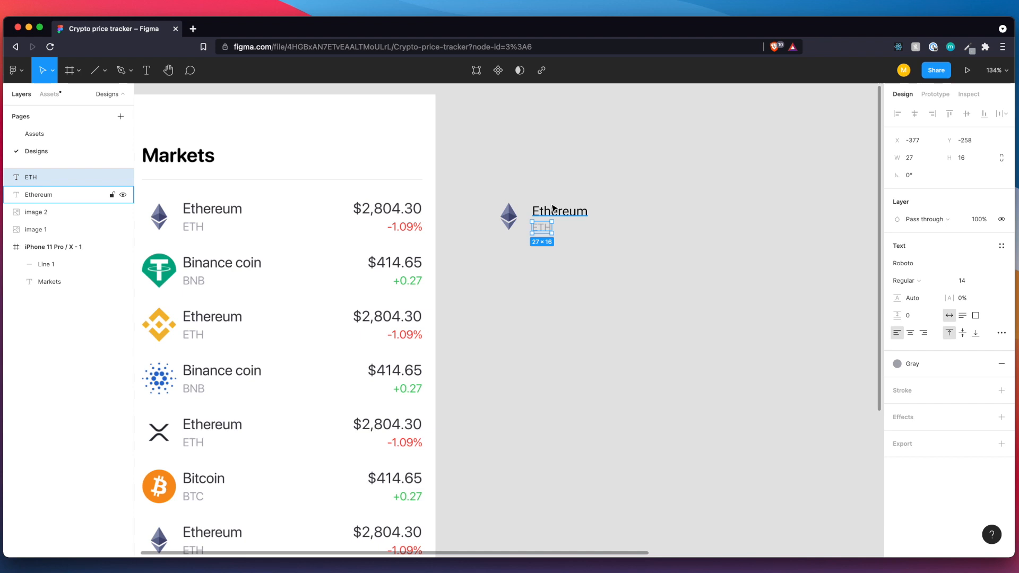
Nudge the "Ethereum" and "ETH" labels up together by 2 px to centre them vertically against the logo.
shift+click(549, 212)
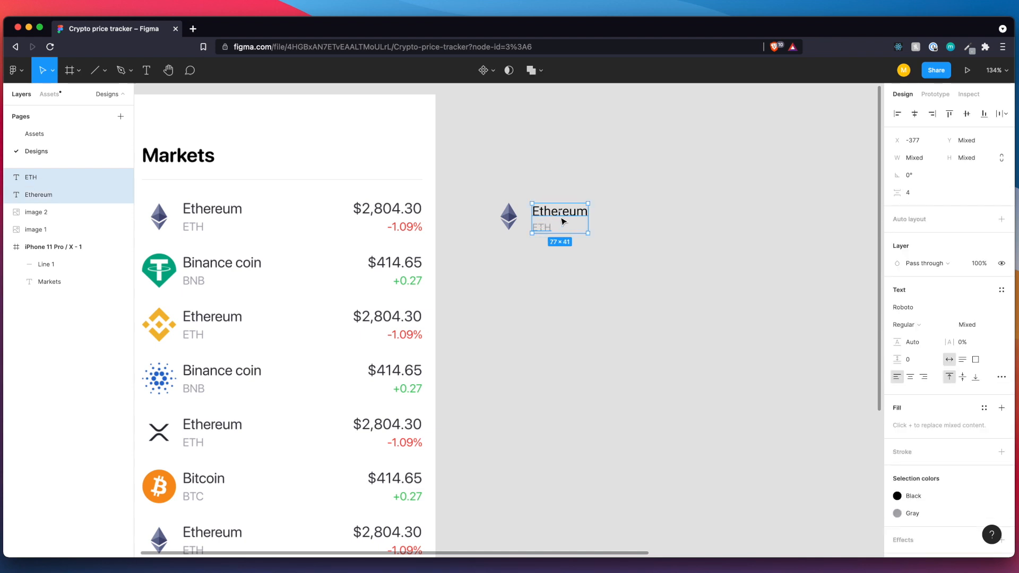
key(Up)
key(Up)
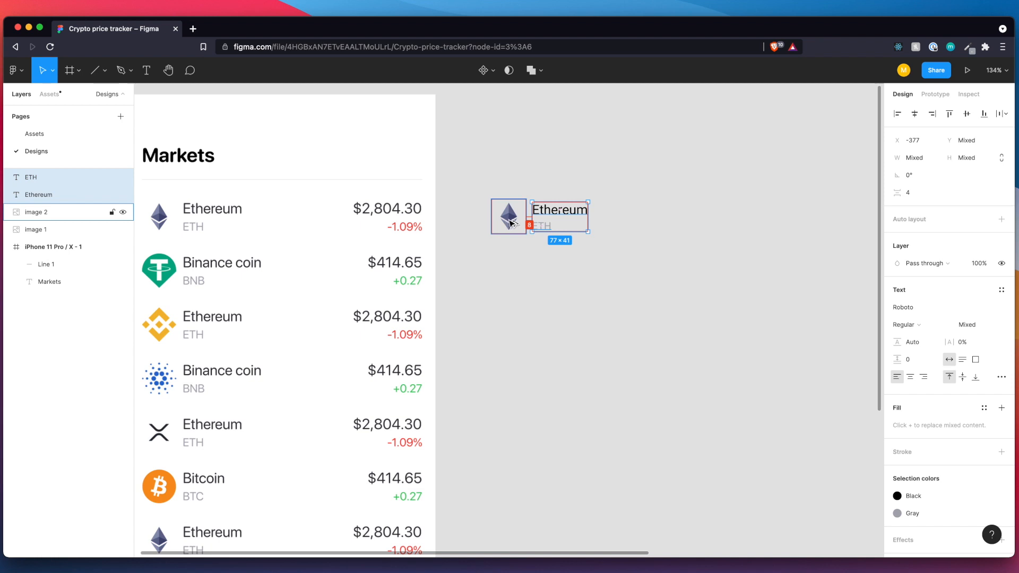
click(573, 297)
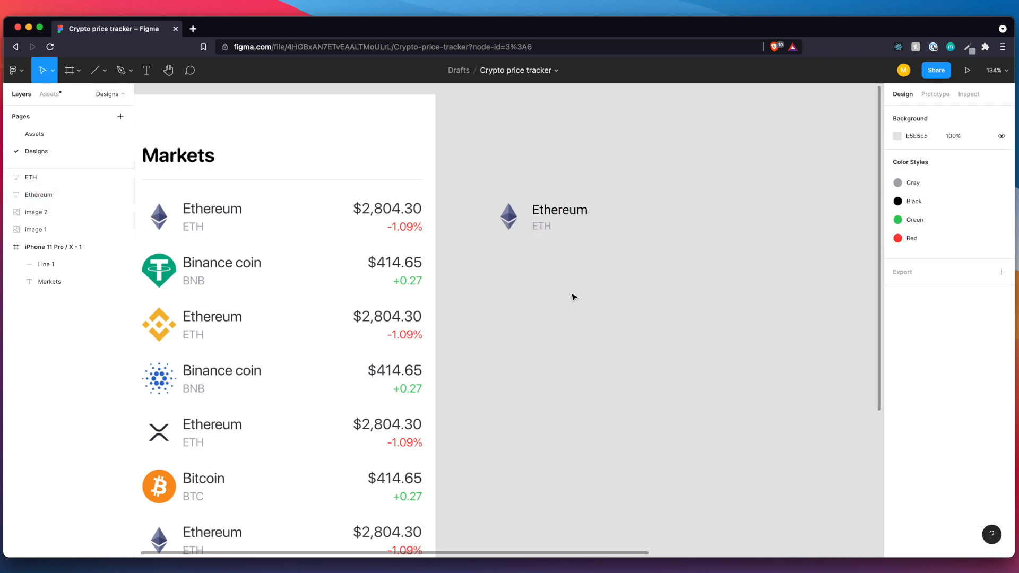
Duplicate the "Ethereum" and "ETH" labels and place the copies to the right on the same row, at X -223.
scroll(574, 297, down, 3)
scroll(574, 297, right, 1)
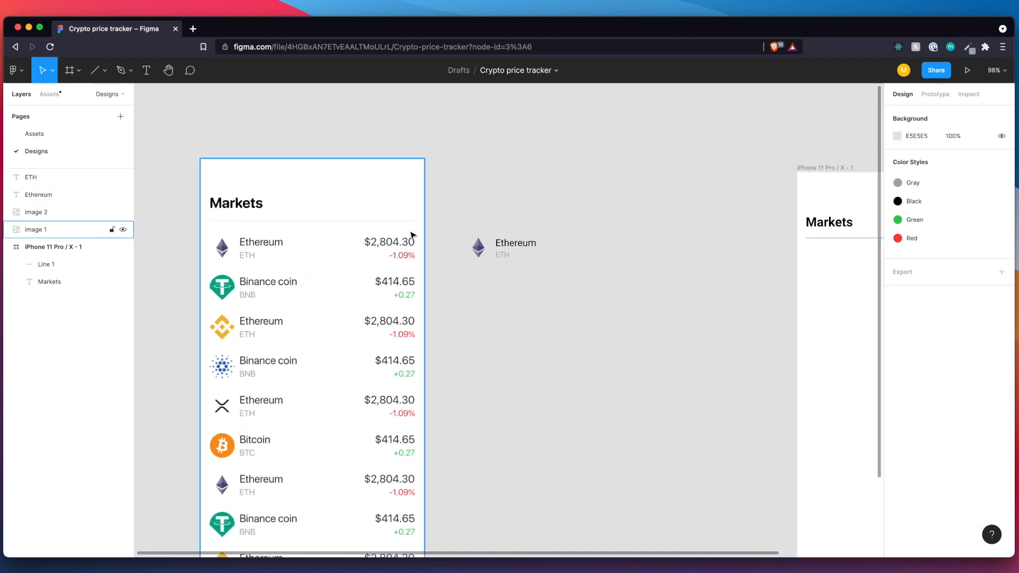
scroll(419, 253, right, 2)
scroll(419, 253, down, 1)
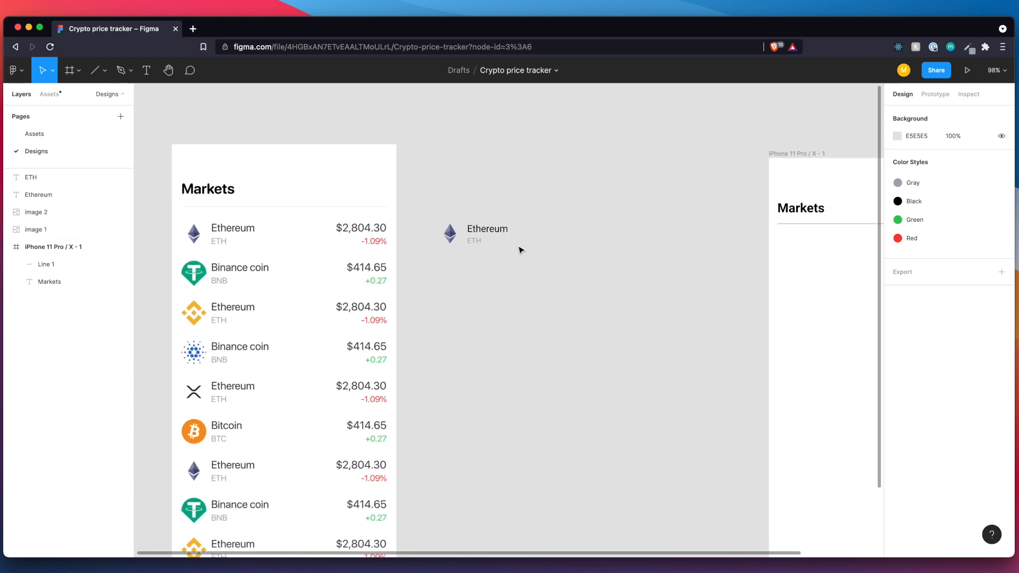
drag(499, 253, 477, 225)
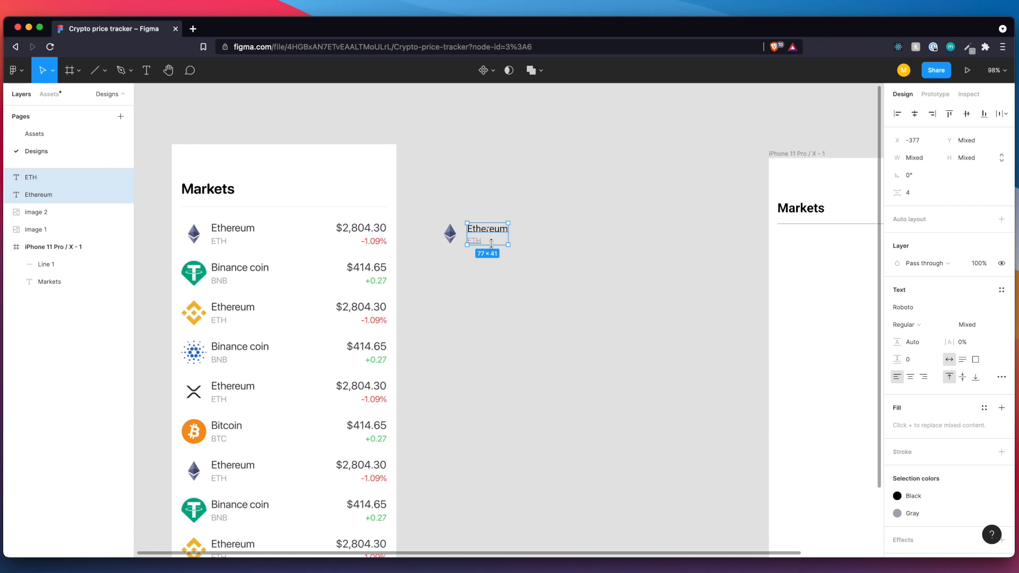
key(super+v)
drag(500, 243, 585, 243)
Replace the copied labels' text with "$2,804.30" on the upper line and "-1.09%" on the lower line.
click(565, 228)
double_click(565, 228)
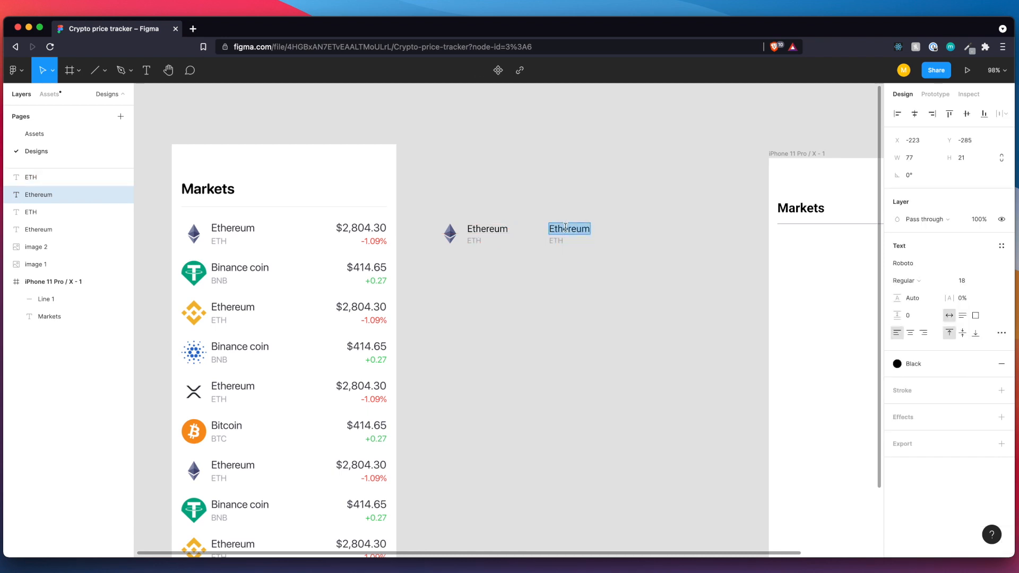
text($2,804.3)
double_click(559, 243)
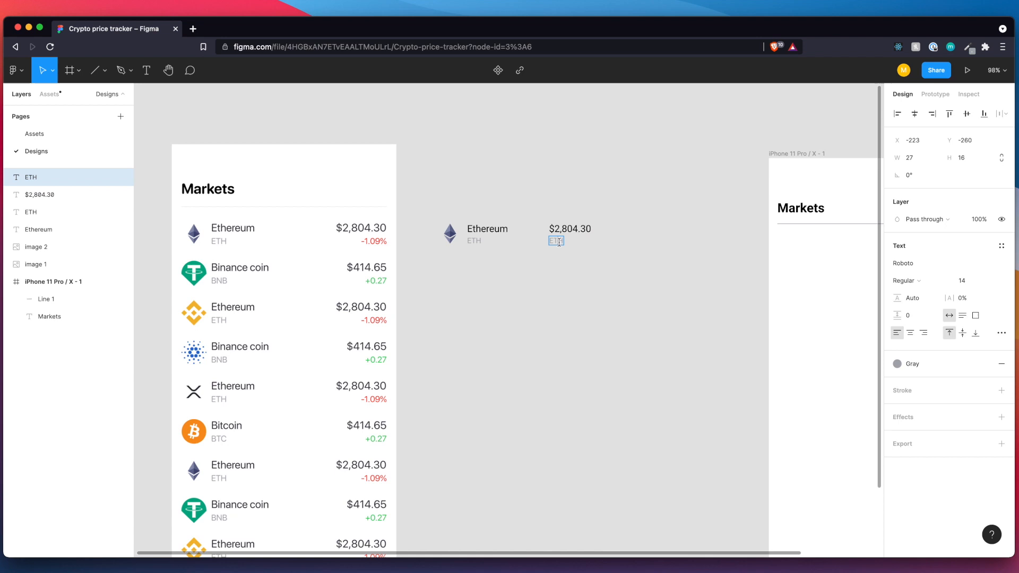
text(-1.0)
click(552, 279)
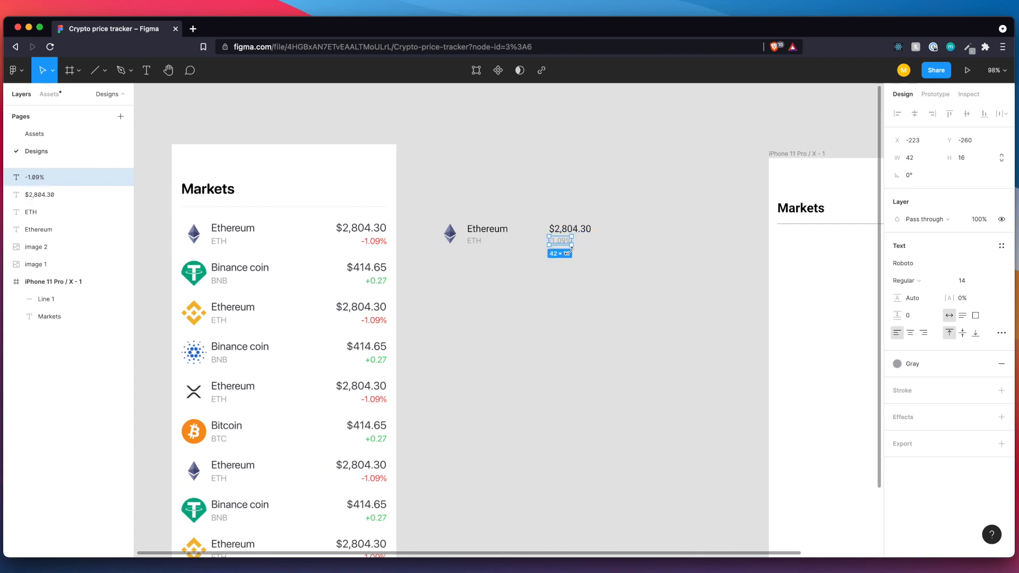
Right-align the "-1.09%" label with the "$2,804.30" label and move the pair farther right, with the price at X -154.
scroll(569, 251, up, 1)
scroll(569, 251, up, 5)
mouse_move(544, 252)
mouse_down()
mouse_move(567, 251)
mouse_move(556, 251)
mouse_up()
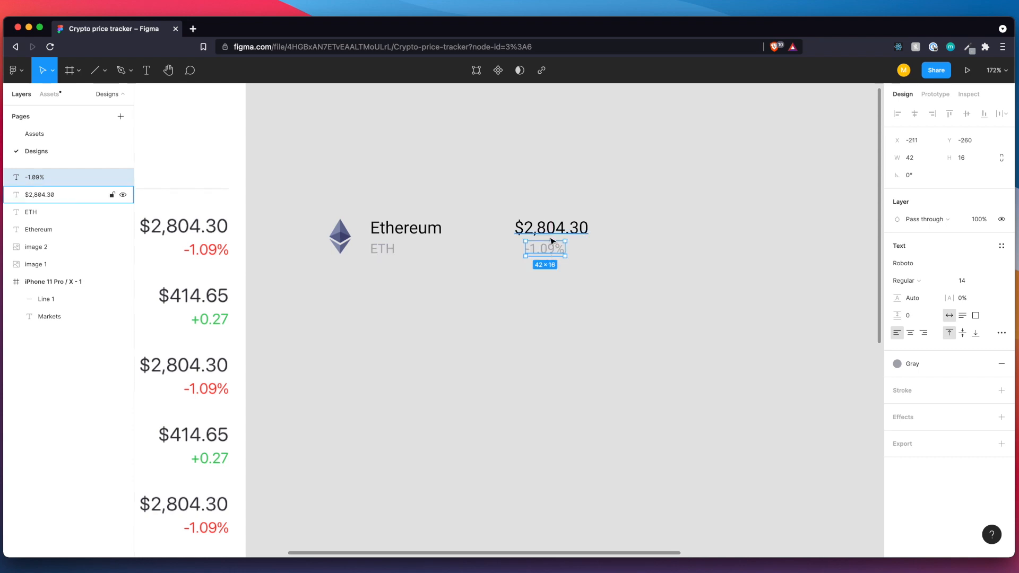
shift+click(553, 231)
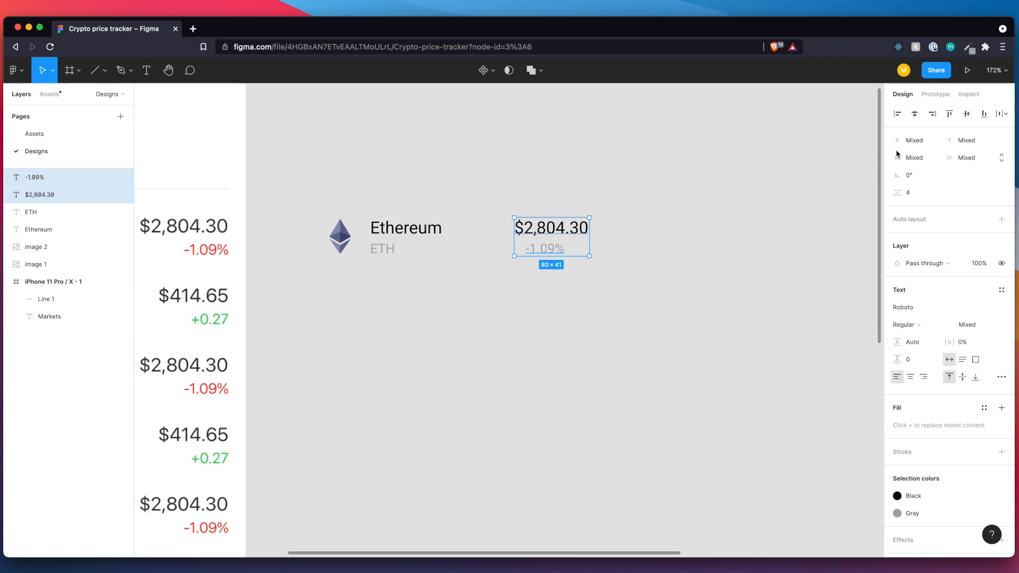
click(928, 118)
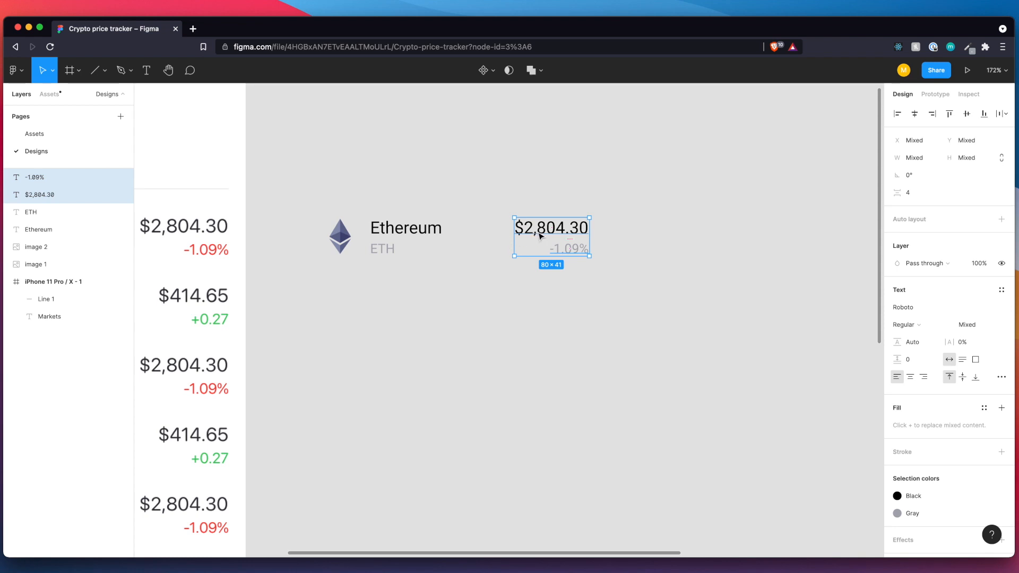
drag(542, 244, 606, 244)
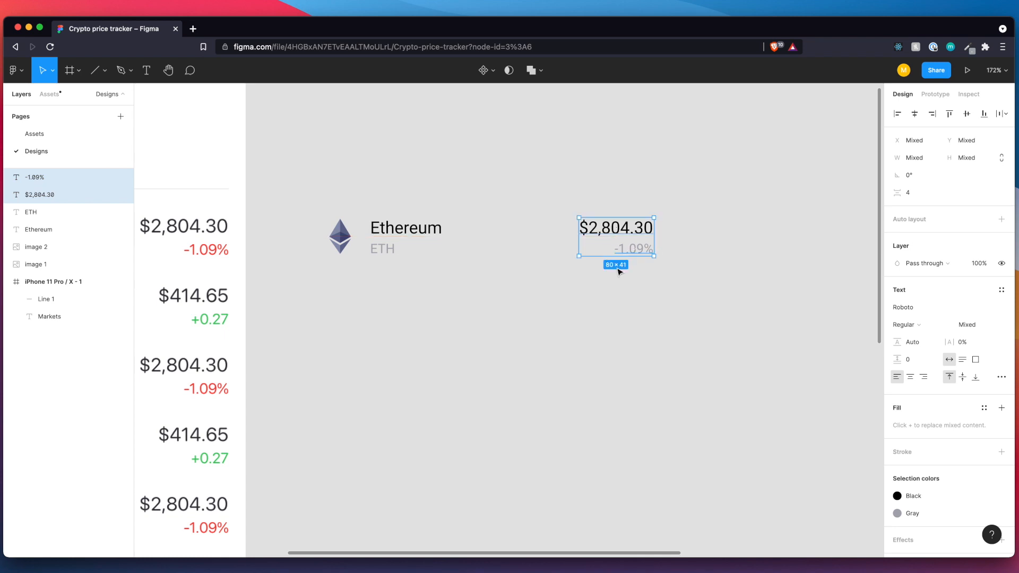
click(644, 282)
Apply the Red color style to the "-1.09%" label.
click(607, 230)
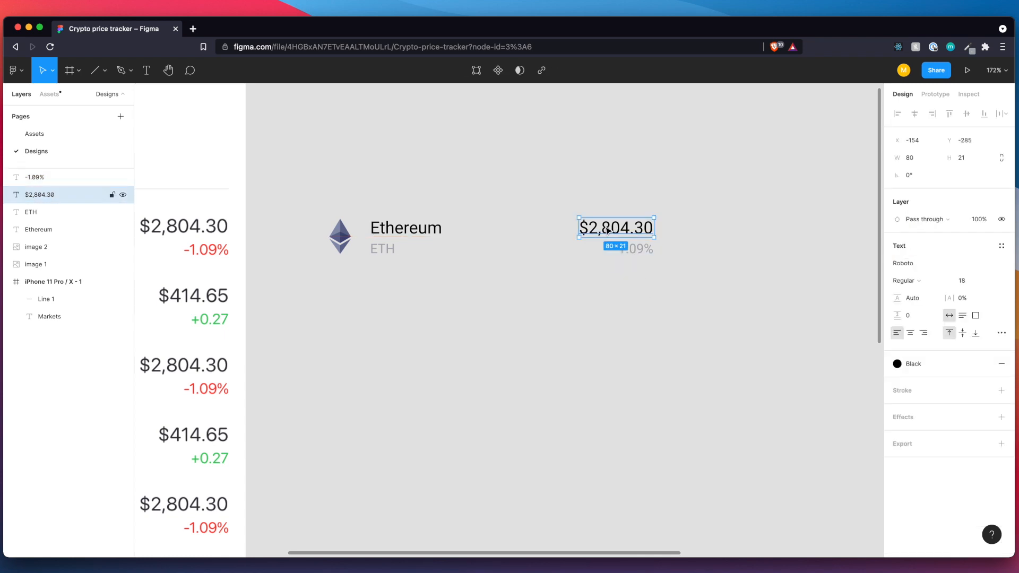
click(633, 254)
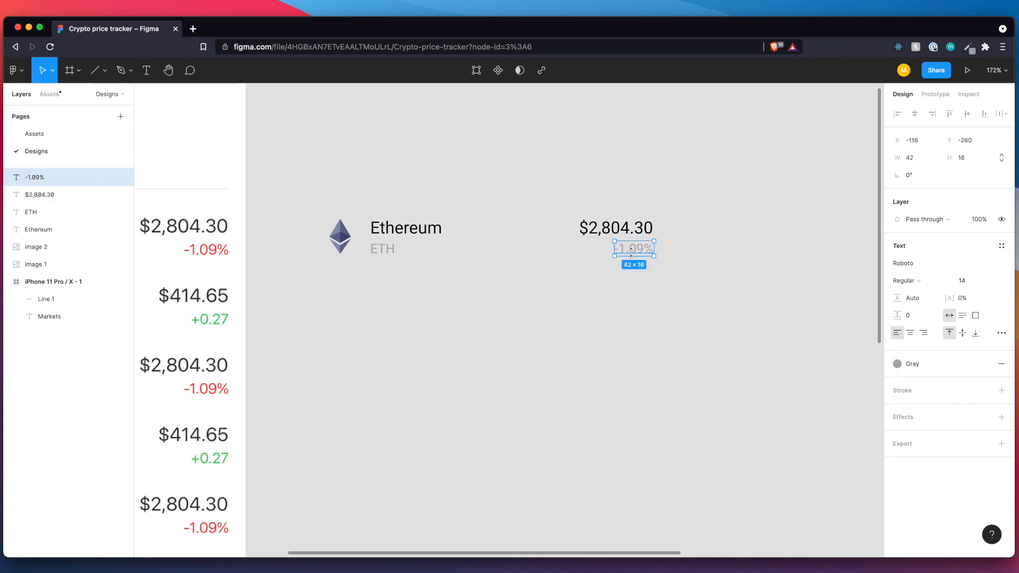
click(898, 364)
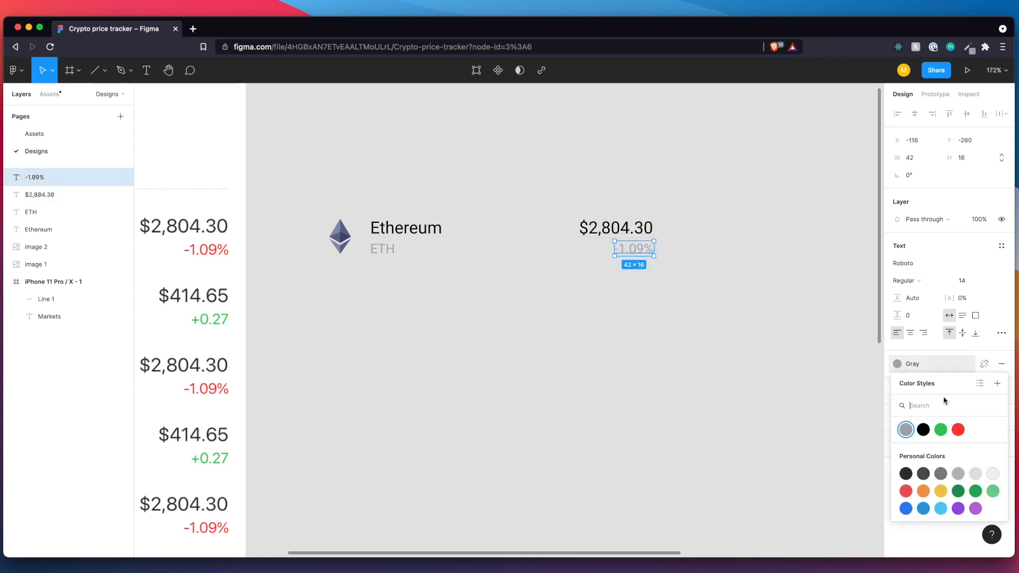
click(959, 430)
click(662, 318)
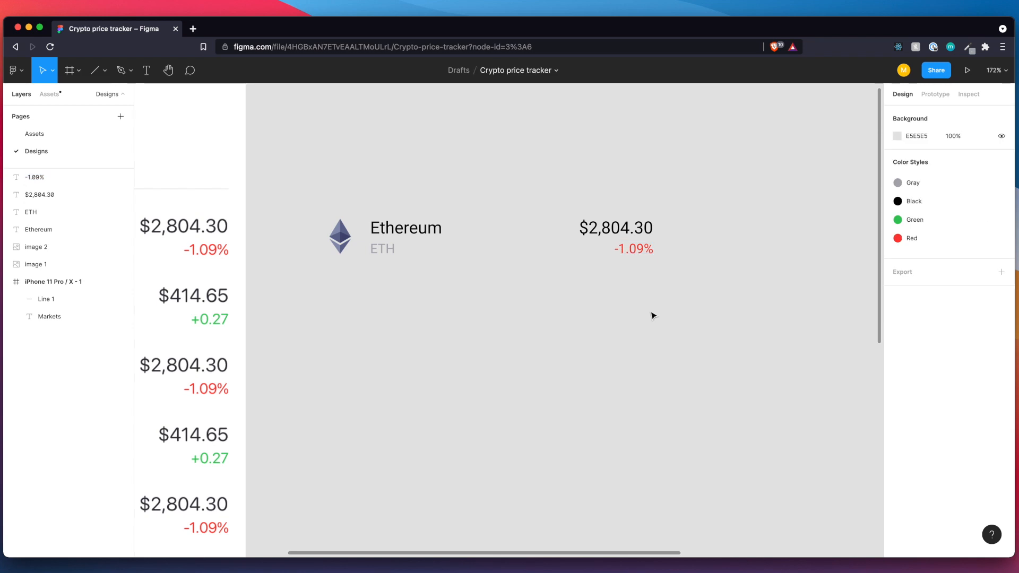
Move the phone frame closer to the reference and place the coin row beneath its divider line, with the logo at X 16, Y 140.
scroll(642, 313, down, 10)
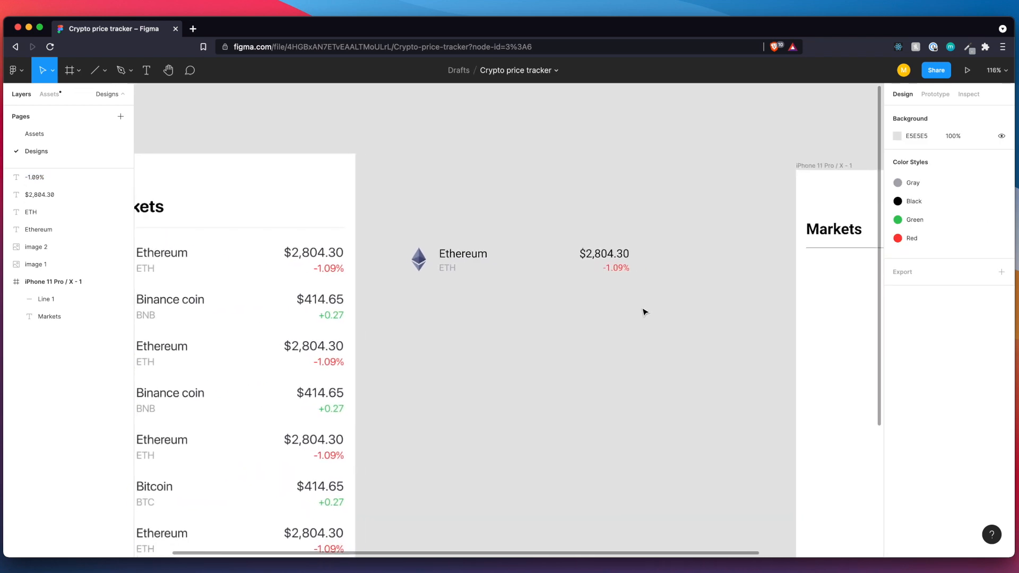
scroll(645, 313, down, 1)
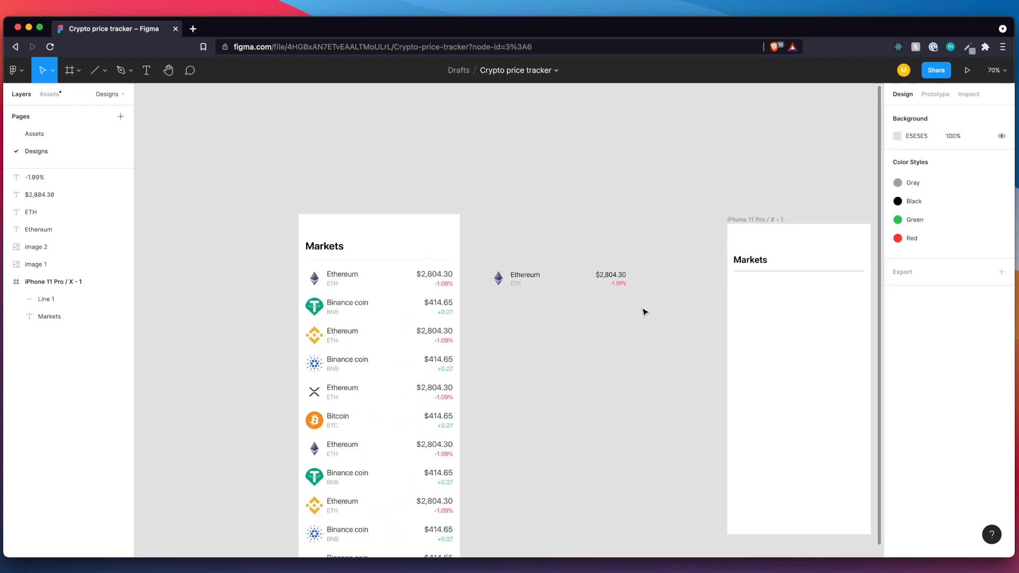
scroll(660, 319, right, 3)
drag(413, 274, 552, 322)
drag(695, 231, 607, 226)
drag(414, 272, 663, 295)
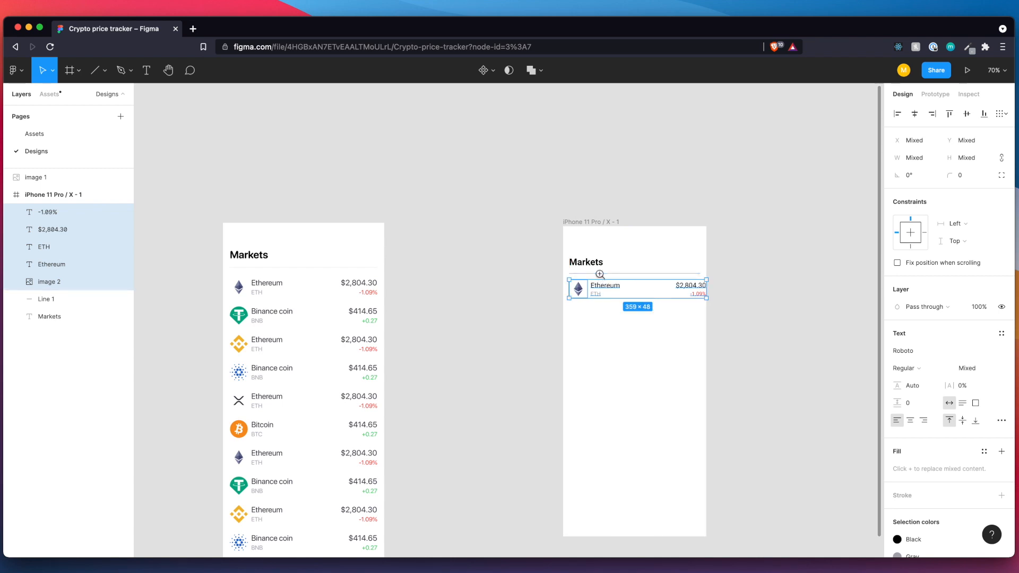
scroll(603, 278, up, 10)
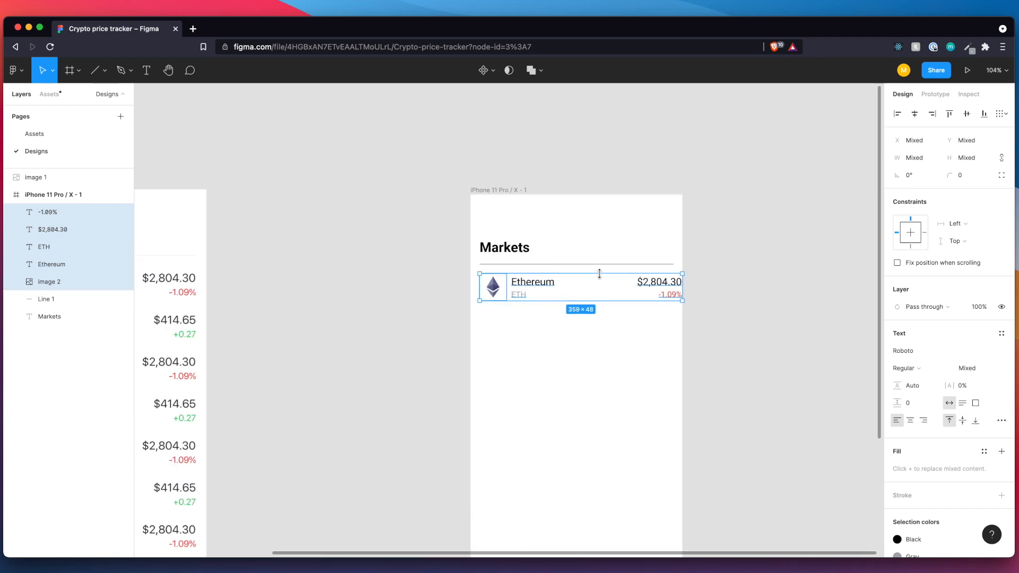
Move the "$2,804.30" and "-1.09%" labels left together so their right edges align with the divider line's right end.
click(404, 235)
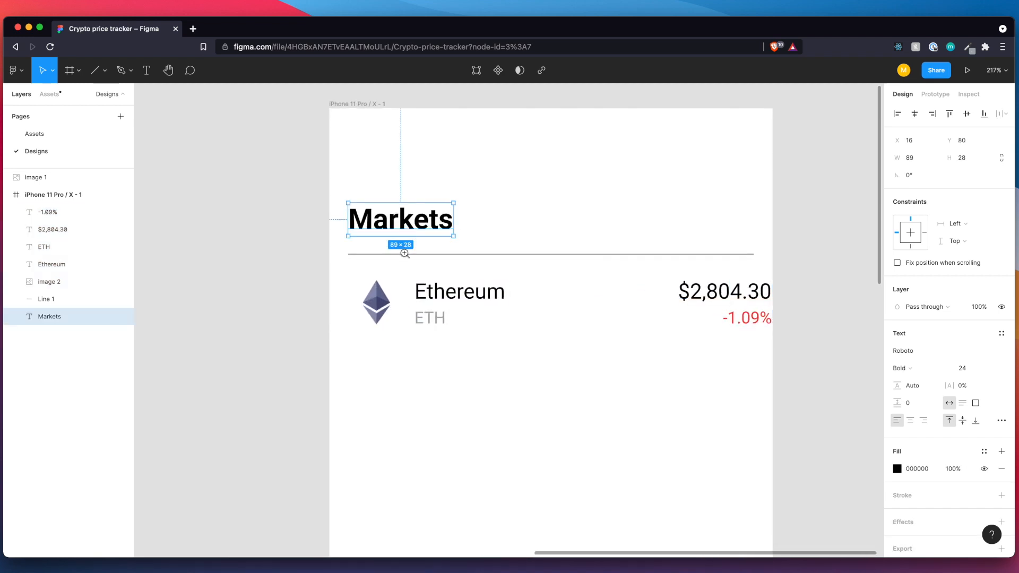
click(378, 306)
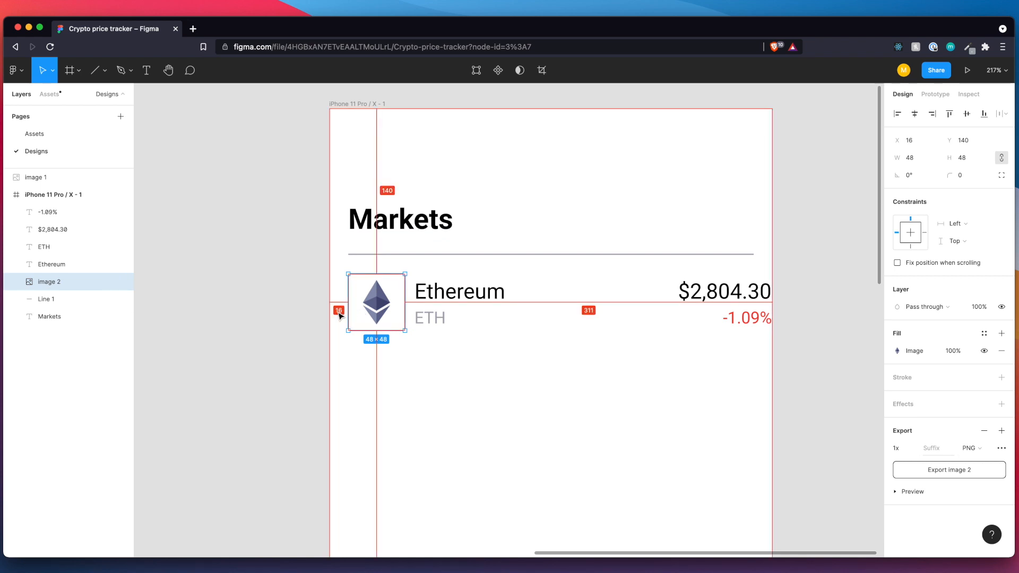
click(706, 297)
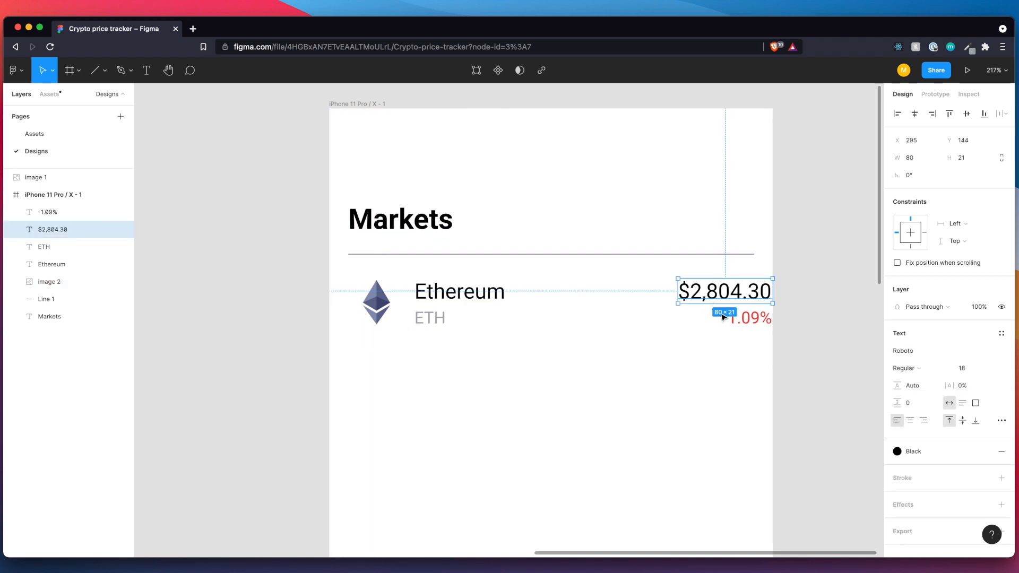
shift+click(731, 318)
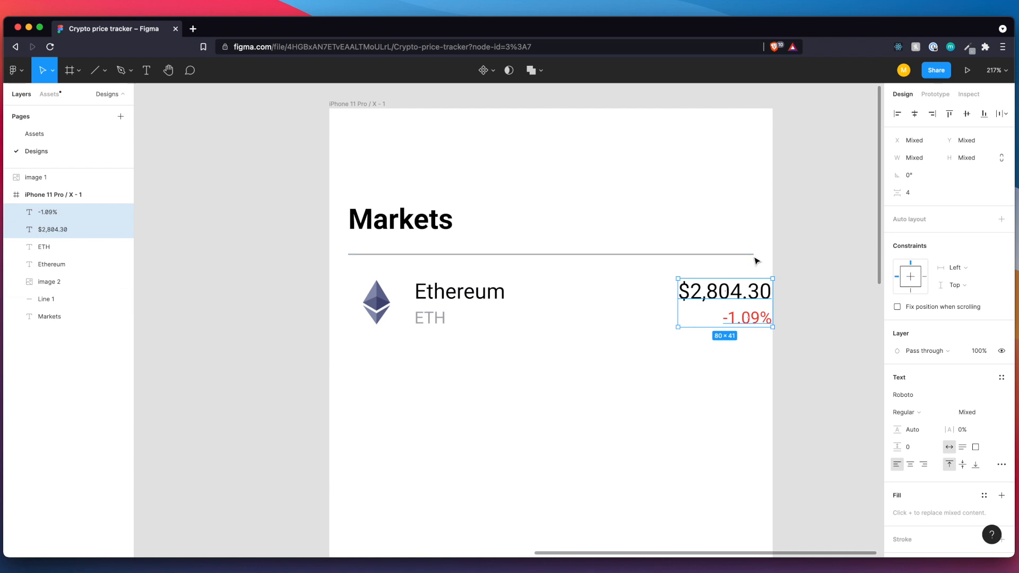
drag(753, 312, 735, 313)
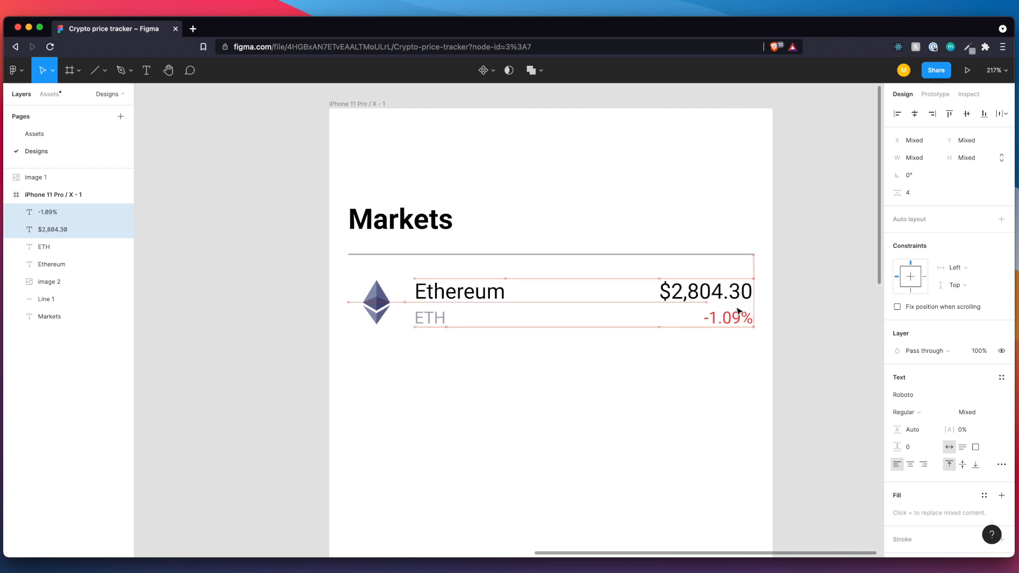
Measure the spacing between the price and change labels and the phone frame's right edge.
key(alt)
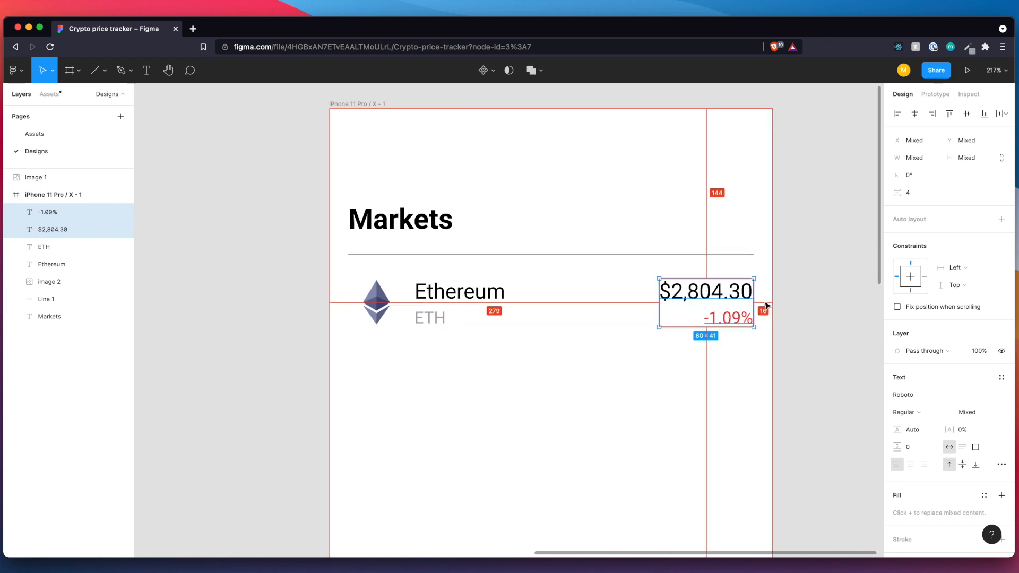
drag(676, 312, 676, 310)
click(678, 357)
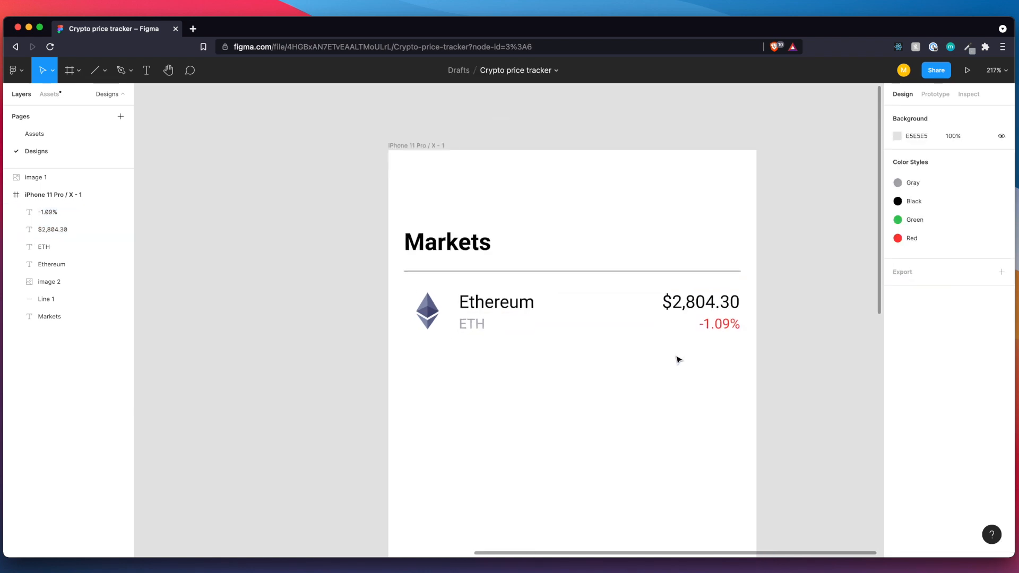
Create a component from the coin row's Ethereum logo, name, ticker, price and change labels.
scroll(678, 359, down, 10)
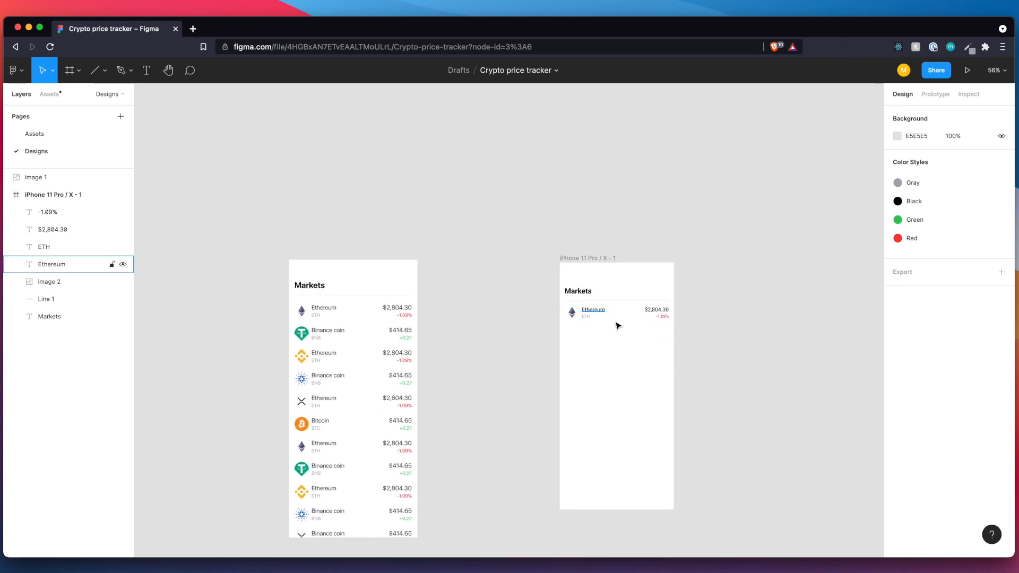
scroll(617, 327, up, 10)
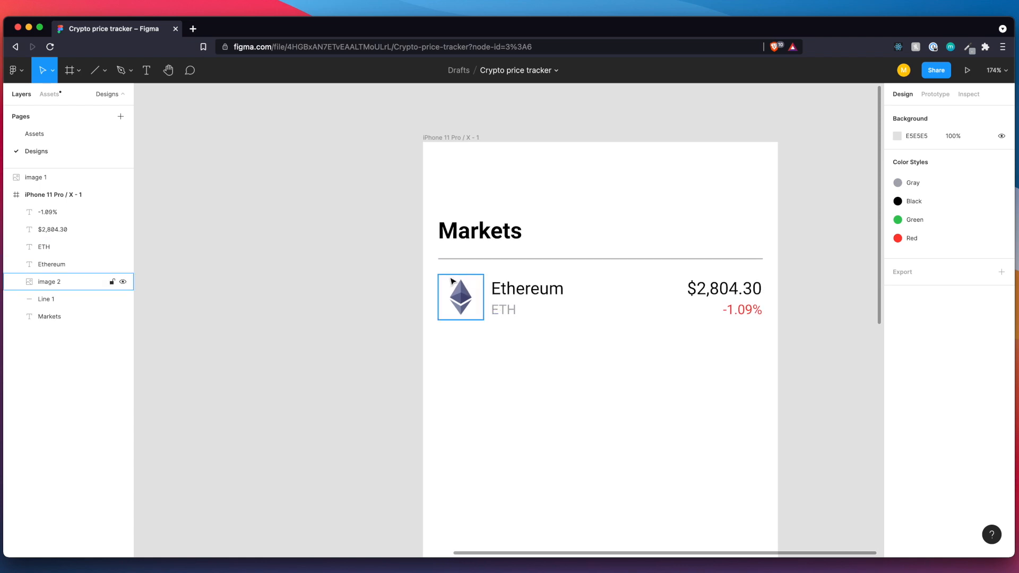
drag(436, 269, 766, 343)
right_click(644, 304)
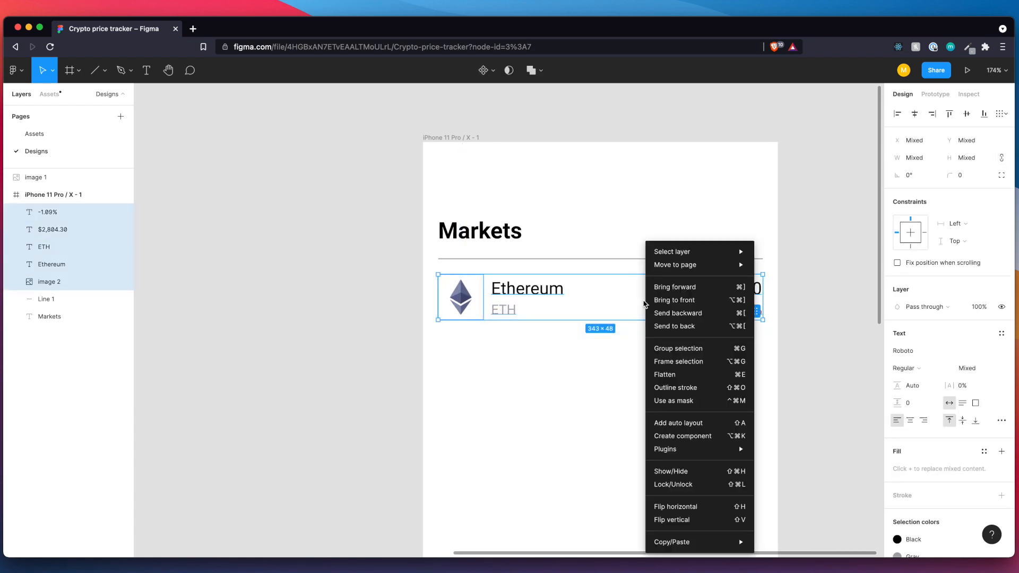
click(697, 440)
Move the new component out of the phone frame into the gap beside the reference, at X -436, Y -373.
drag(635, 313, 250, 223)
scroll(250, 223, down, 5)
scroll(247, 221, left, 3)
scroll(325, 223, left, 3)
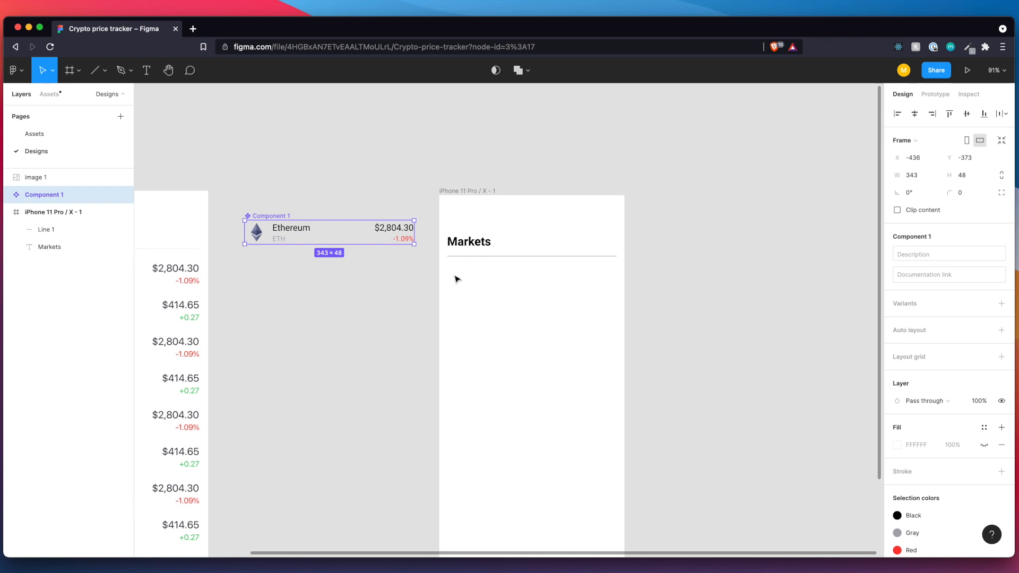
Add an instance of the coin row component to the phone frame beneath the divider line, at X 16, Y 140.
key(super+v)
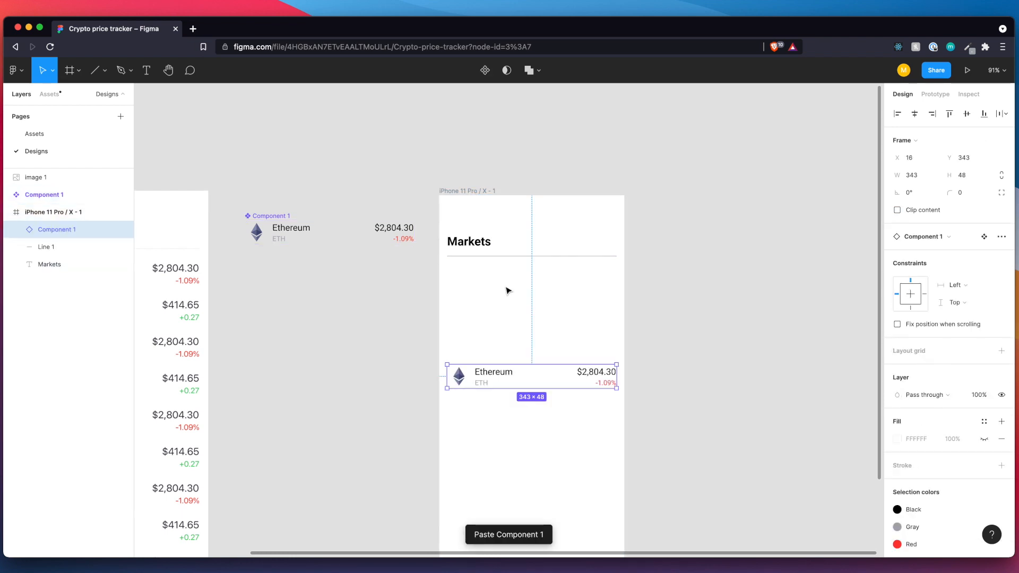
drag(512, 378, 513, 281)
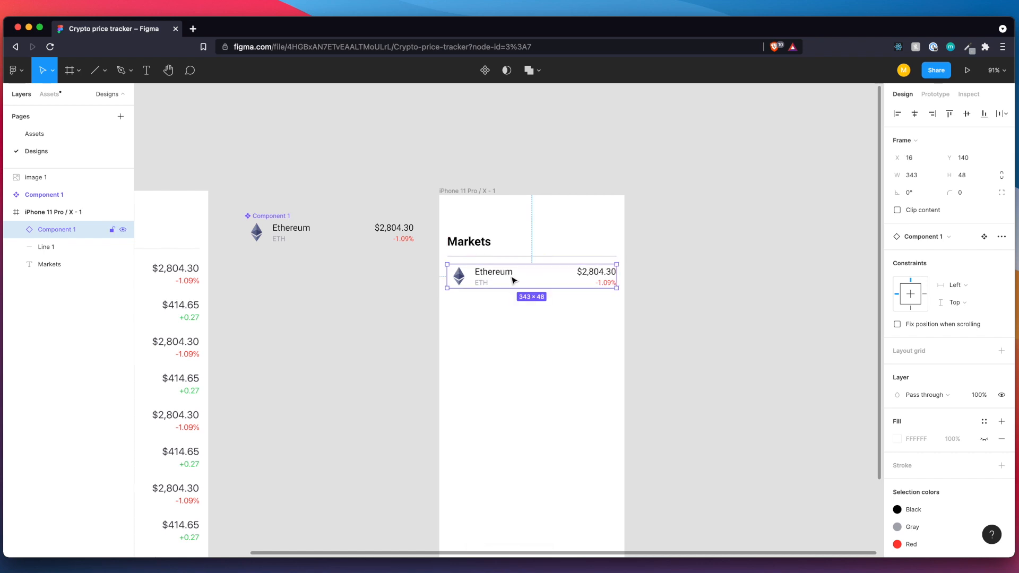
Add two more coin row instances beneath the first one, at Y 204 and Y 268.
key(super+v)
drag(504, 287, 502, 349)
key(super+v)
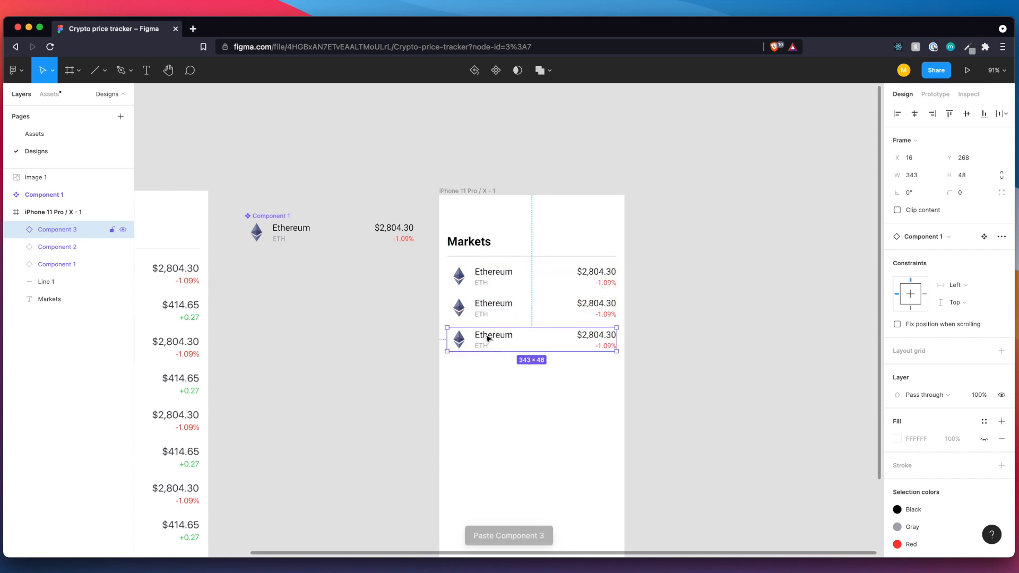
Shift the "Ethereum" and "ETH" labels in the main component away from the logo to X 64.
scroll(486, 338, left, 5)
click(421, 229)
click(421, 229)
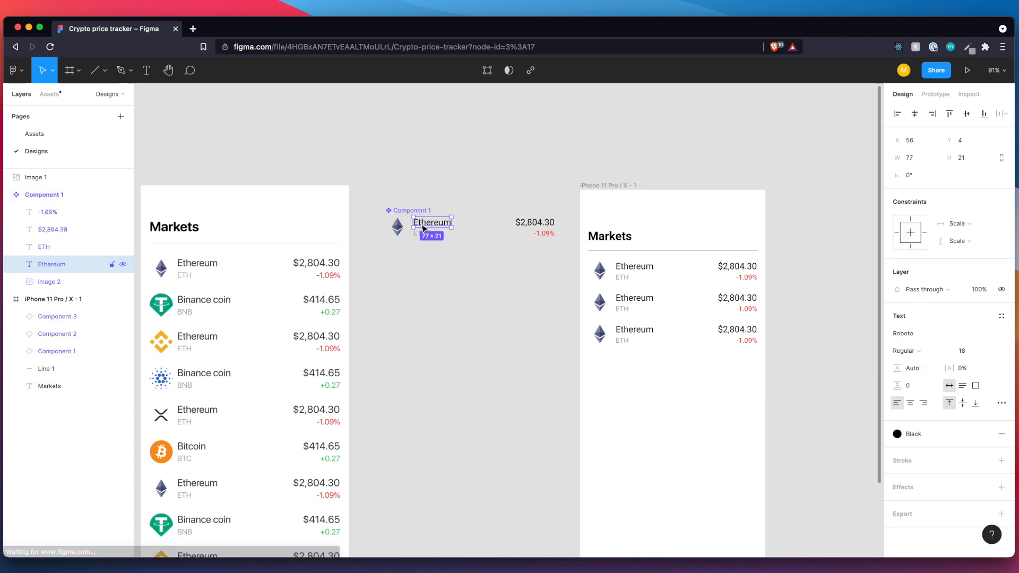
click(432, 264)
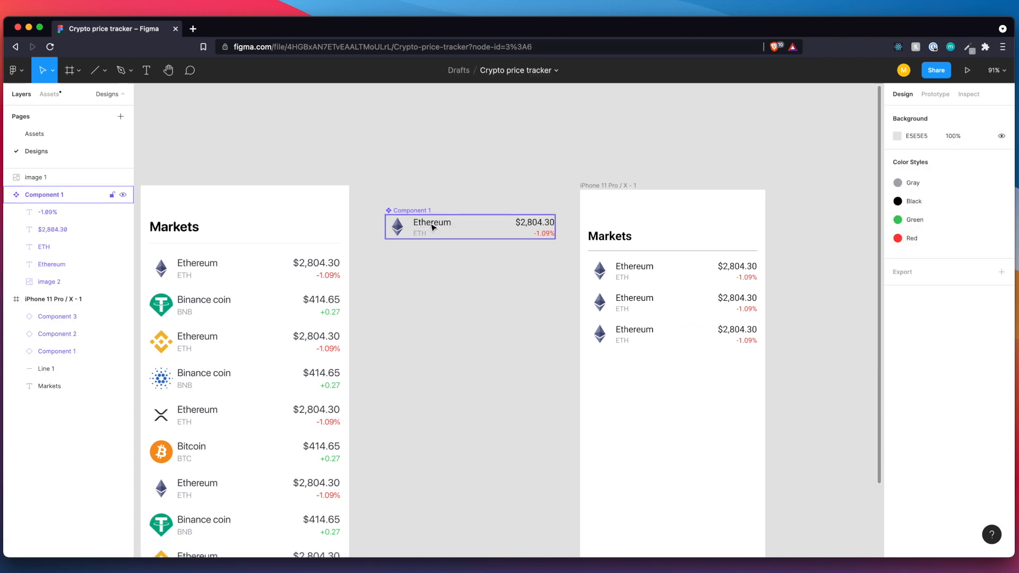
scroll(432, 227, up, 5)
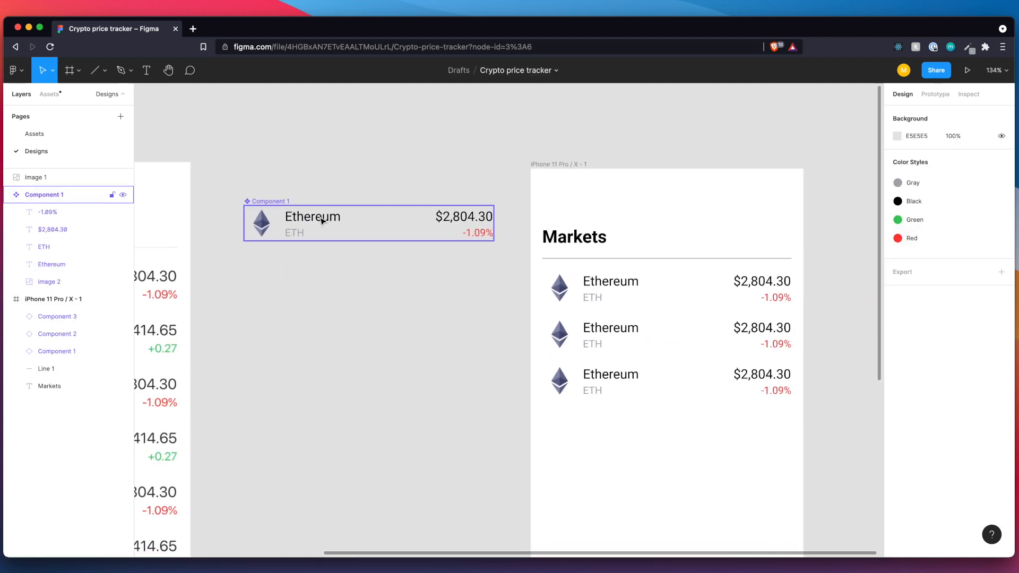
double_click(322, 220)
double_click(322, 221)
key(Escape)
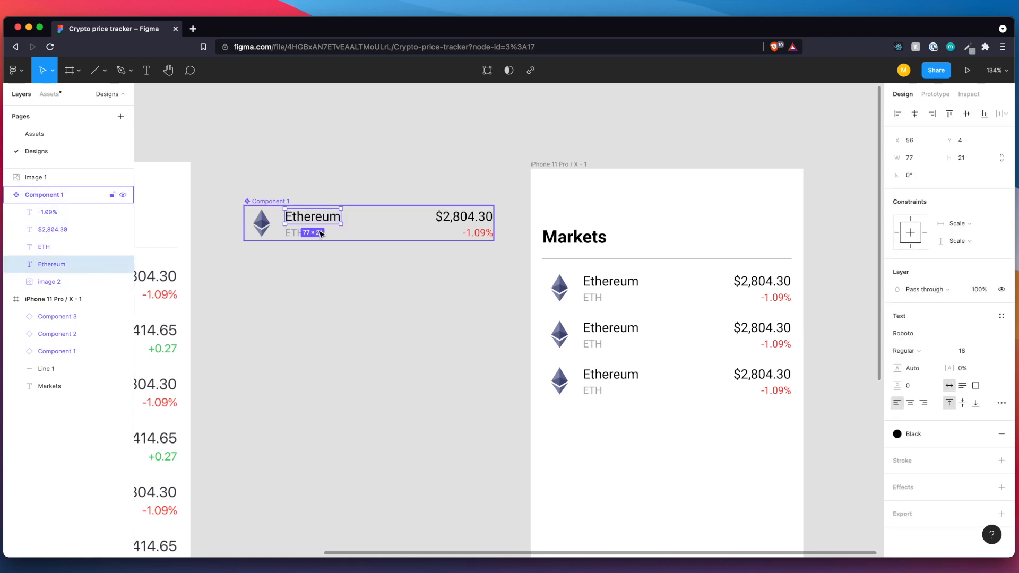
shift+click(298, 235)
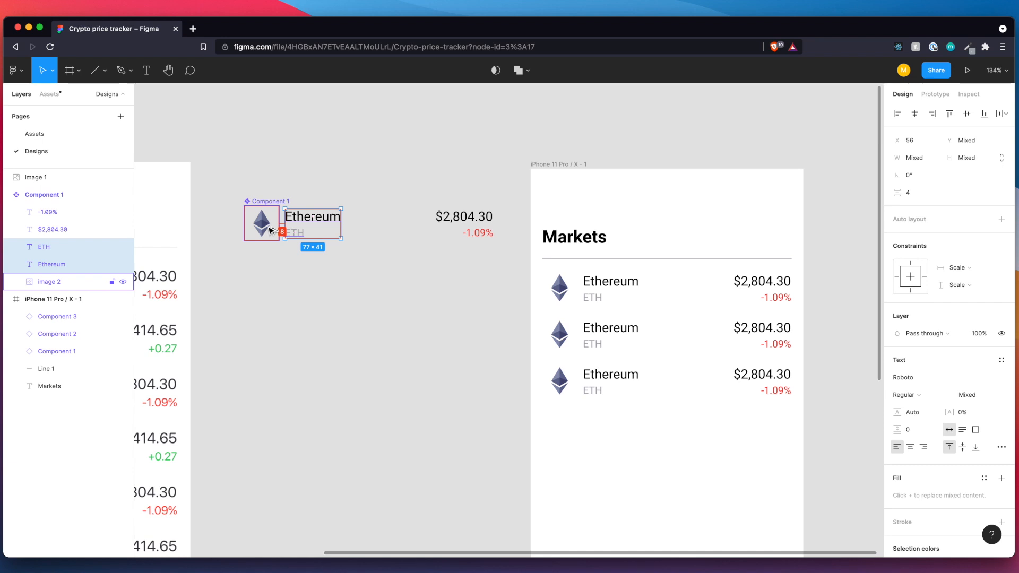
key(Right)
key(Right)
key(Right)
key(Right)
key(Right)
key(Right)
key(Right)
key(Right)
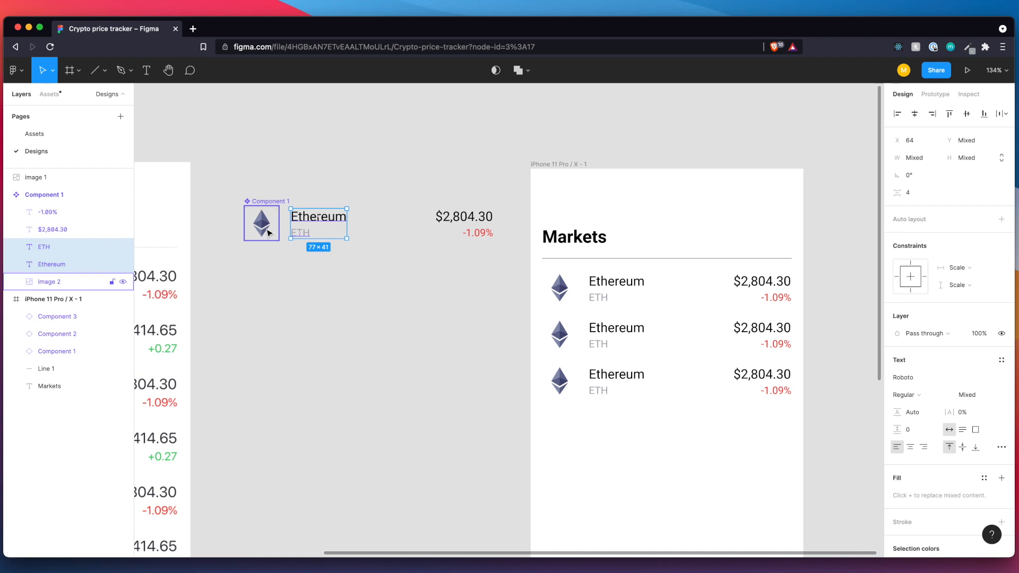
Return the "Ethereum" and "ETH" labels in the main component to X 56.
key(Left)
key(Left)
key(Left)
key(Left)
key(Left)
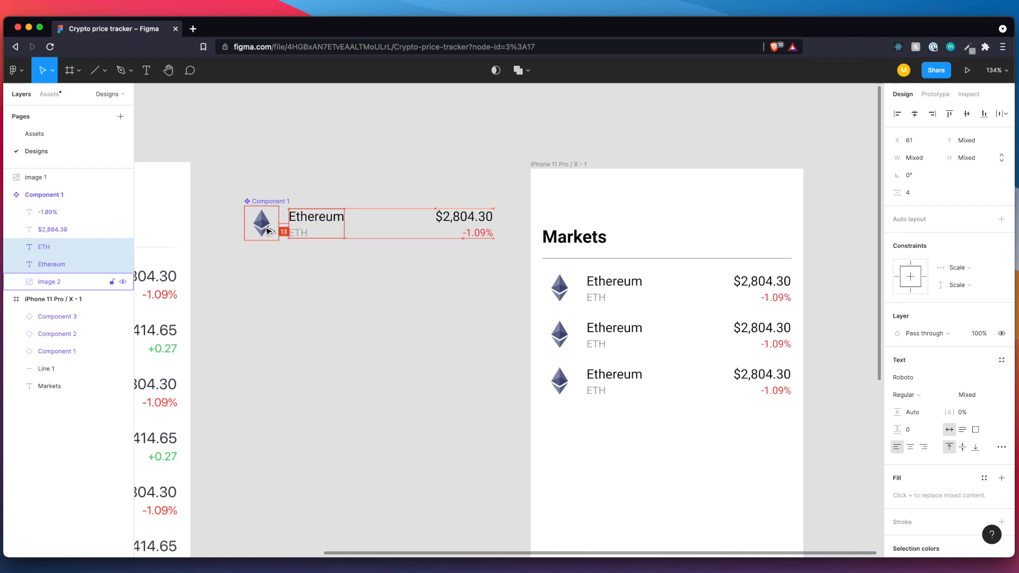
key(Left)
key(Left)
key(Left)
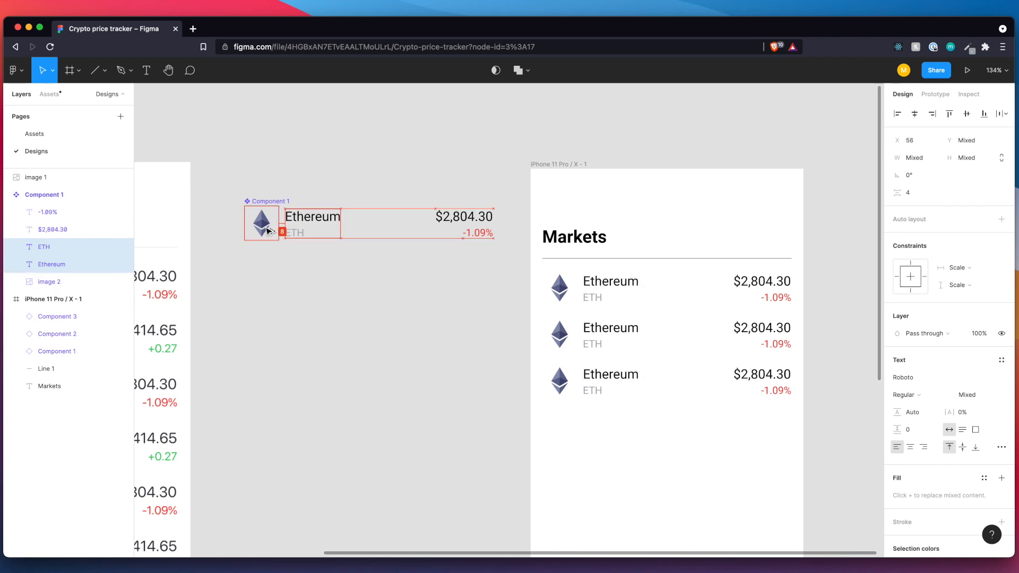
scroll(469, 337, right, 3)
scroll(469, 337, down, 1)
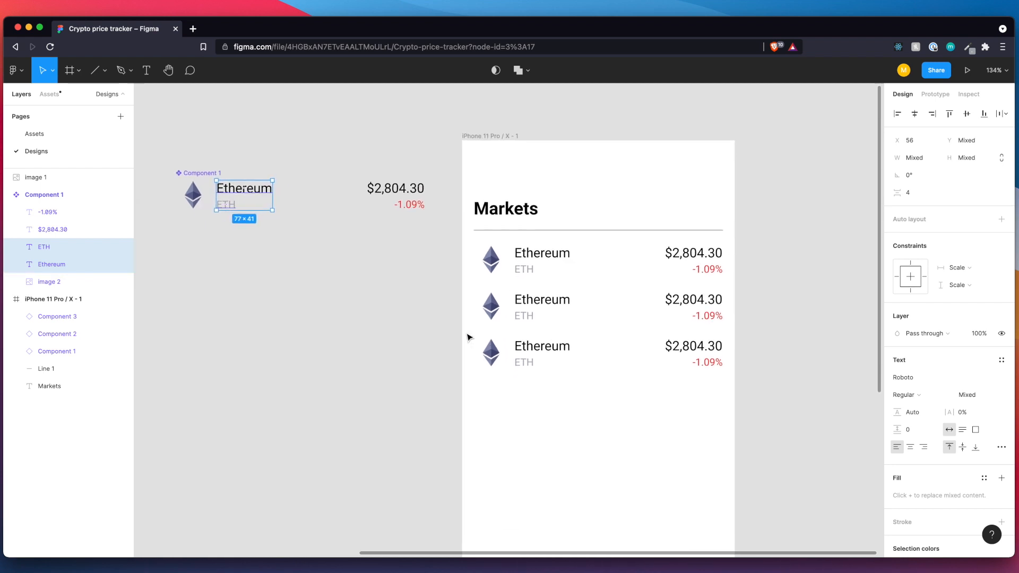
click(408, 331)
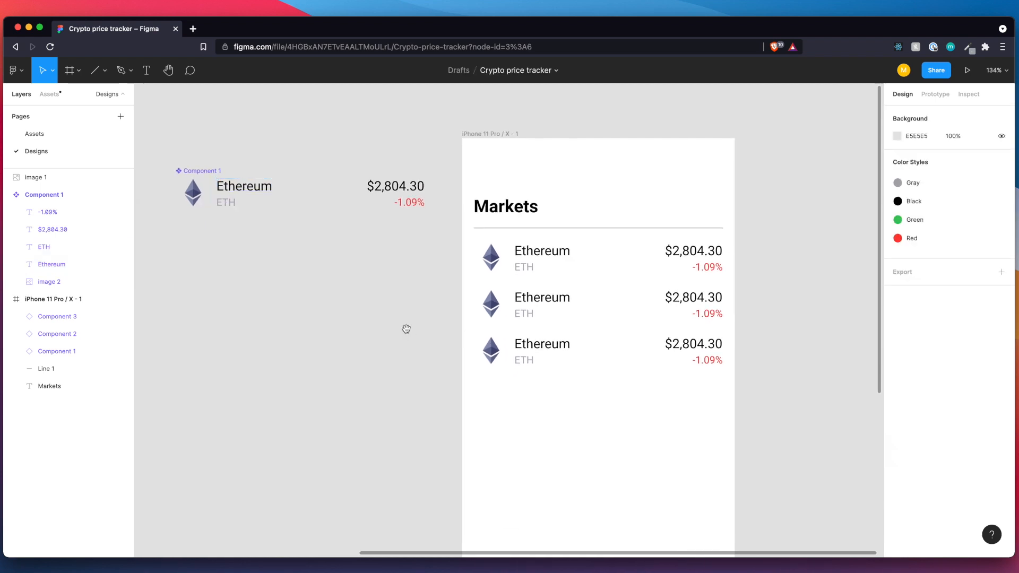
Measure the gap between the first coin row and the divider line above it.
scroll(406, 329, down, 3)
scroll(289, 319, left, 5)
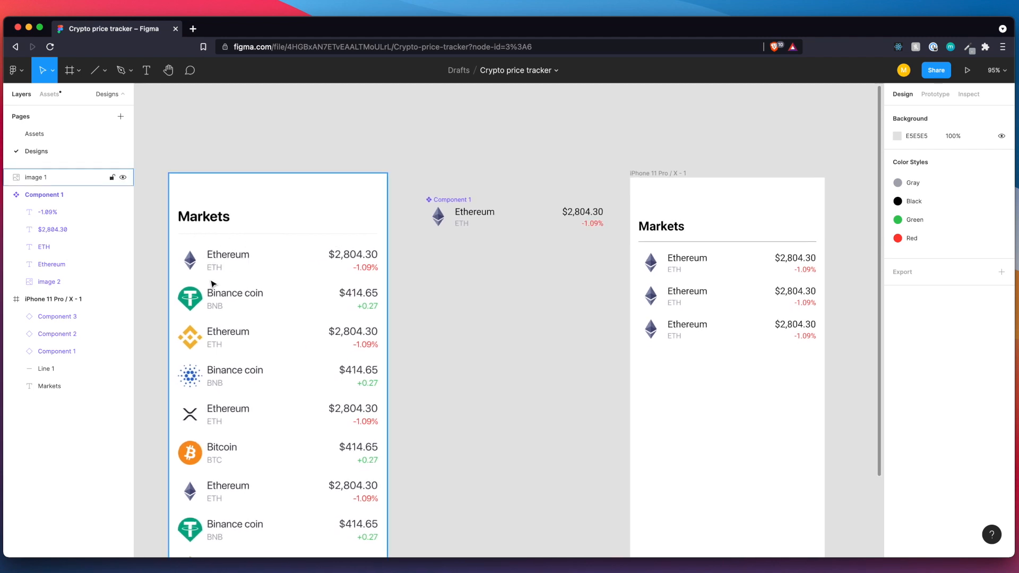
click(700, 270)
key(alt)
key(alt)
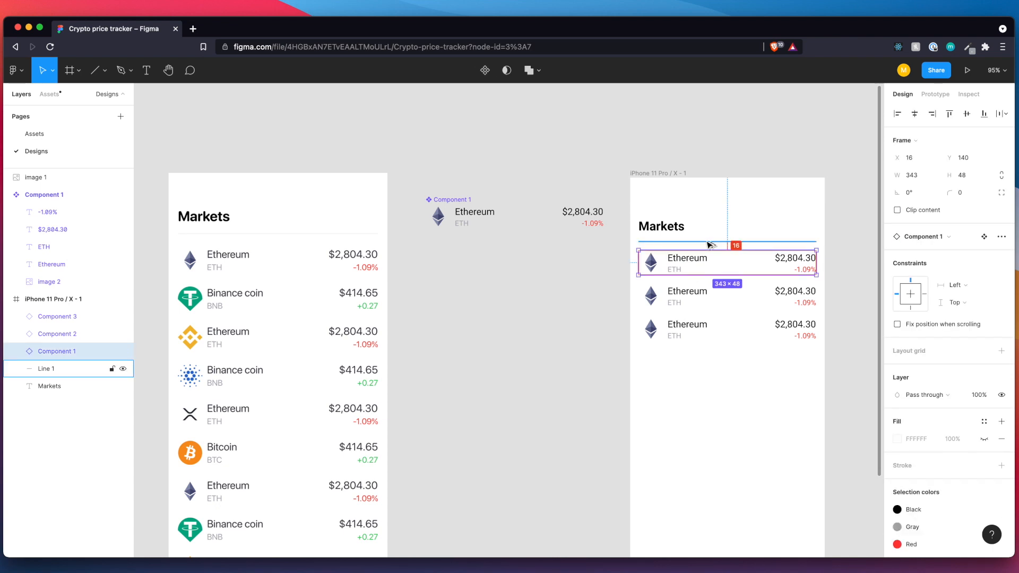
Delete the second and third coin rows from the phone frame.
click(674, 292)
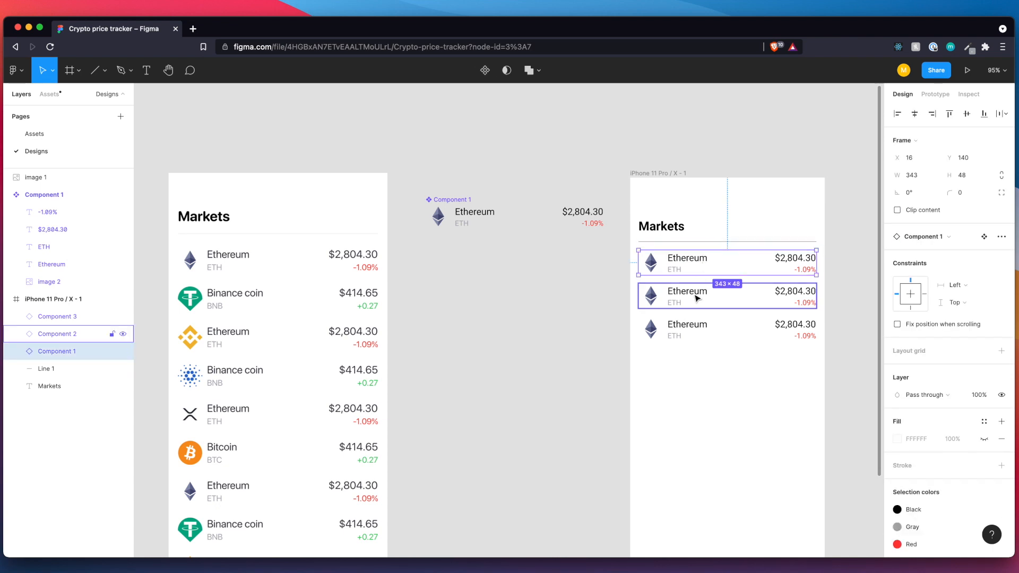
shift+click(693, 328)
key(Delete)
Lower the remaining coin row beneath the divider line to Y 148.
click(719, 272)
key(alt)
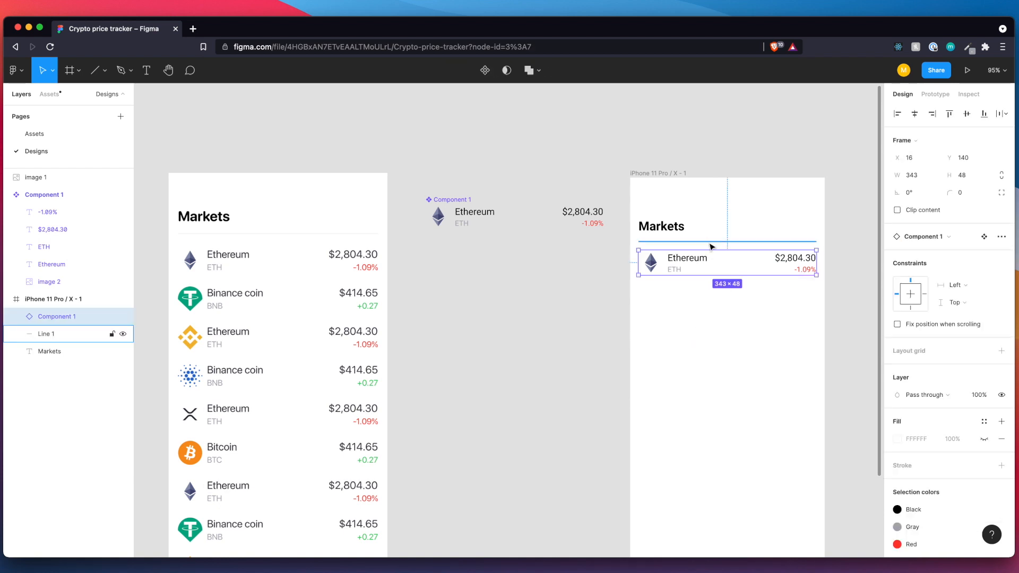
key(Down)
key(Down)
key(Down)
key(Down)
key(Down)
key(Down)
key(Down)
key(Down)
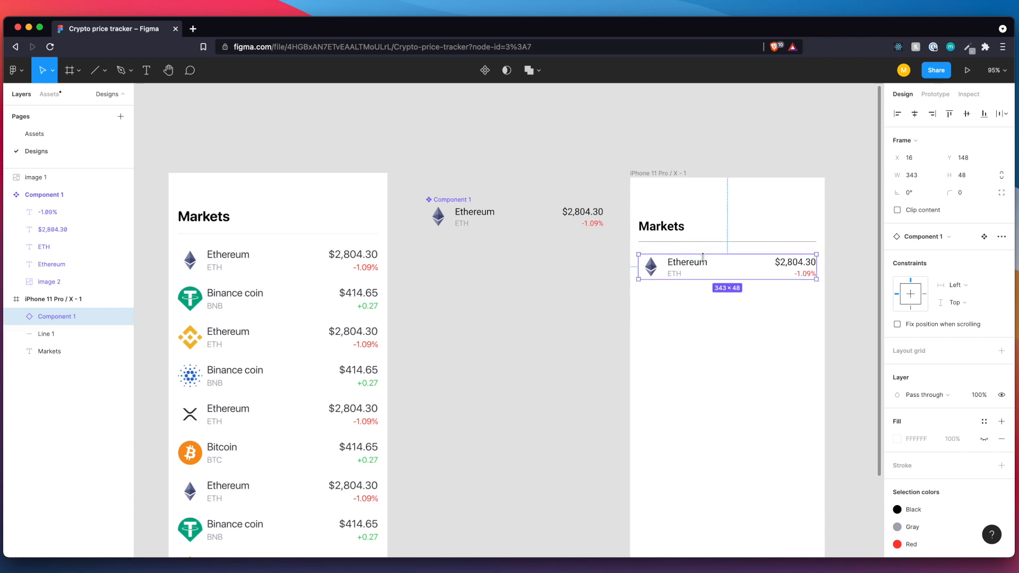
Duplicate the coin row down the phone frame until there are six evenly spaced rows, with the fifth at Y 436.
drag(710, 267, 713, 412)
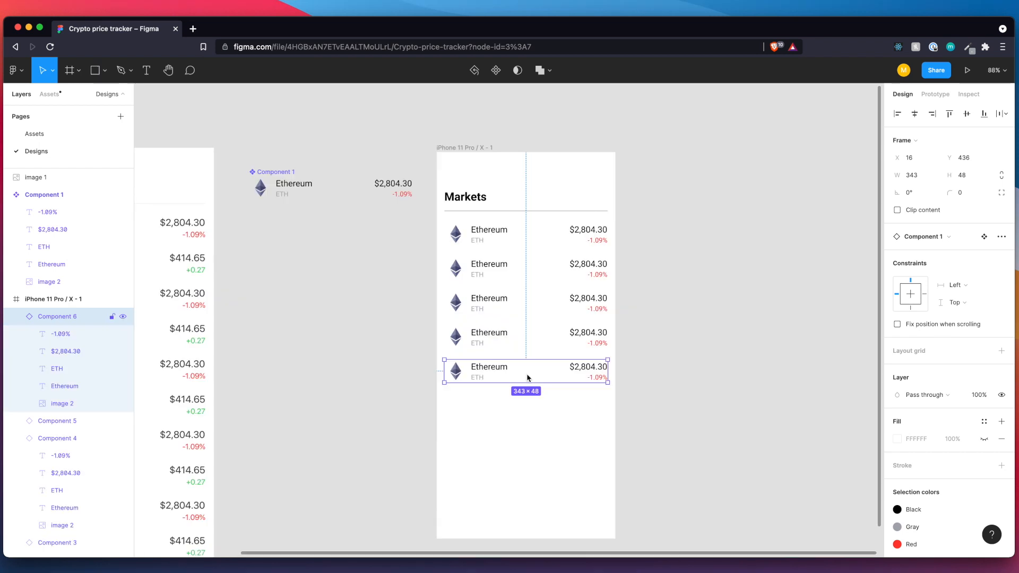
drag(531, 378, 534, 414)
click(705, 412)
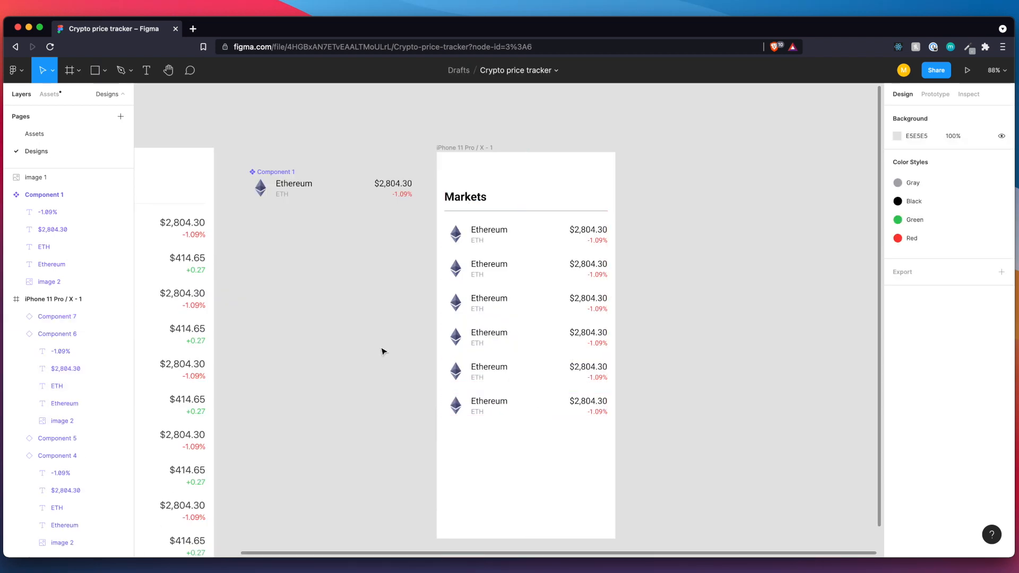
Export the six coin logos on the Assets page as PNG files at 1x.
scroll(382, 350, left, 6)
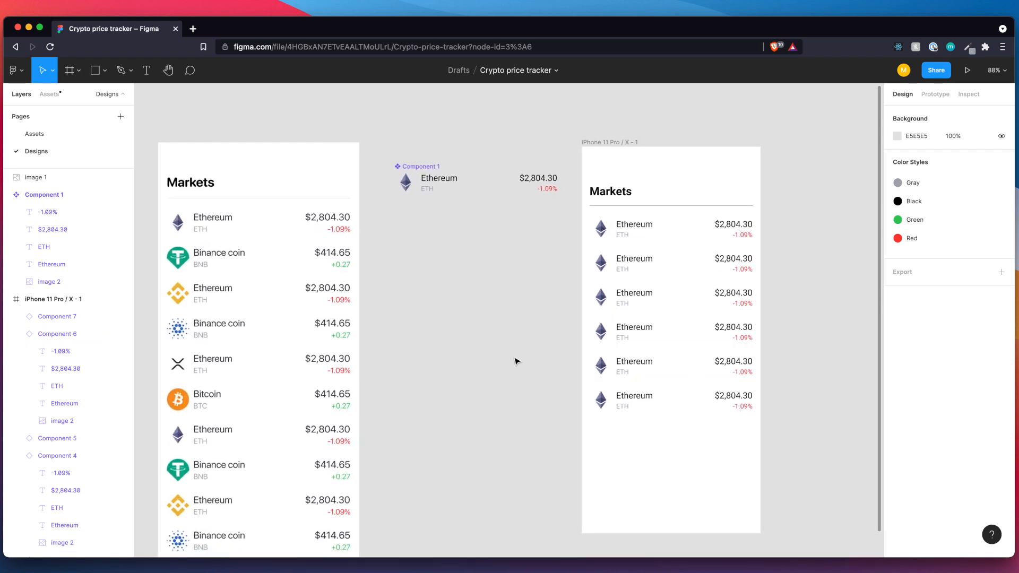
scroll(515, 362, right, 2)
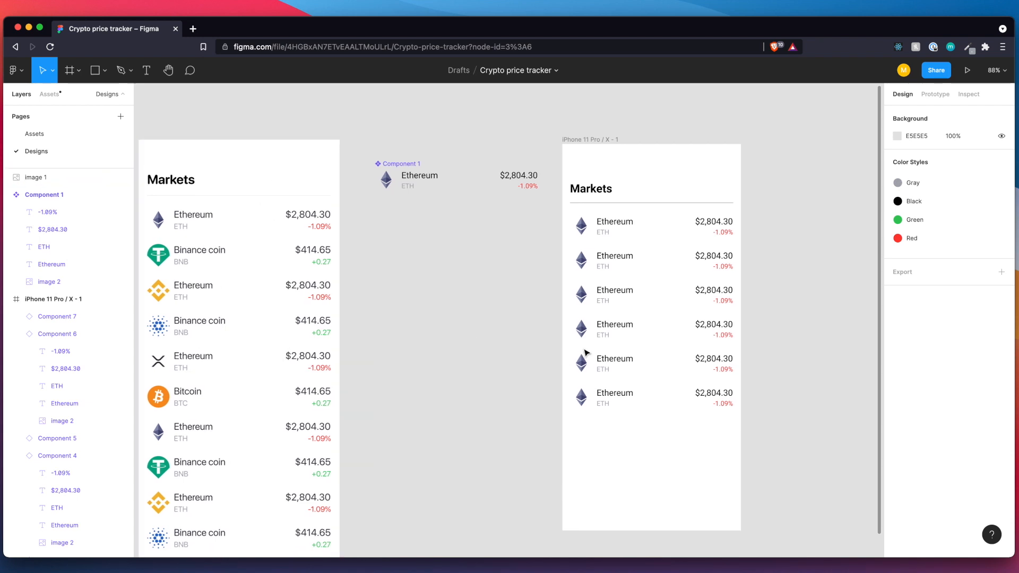
click(86, 133)
drag(492, 288, 597, 300)
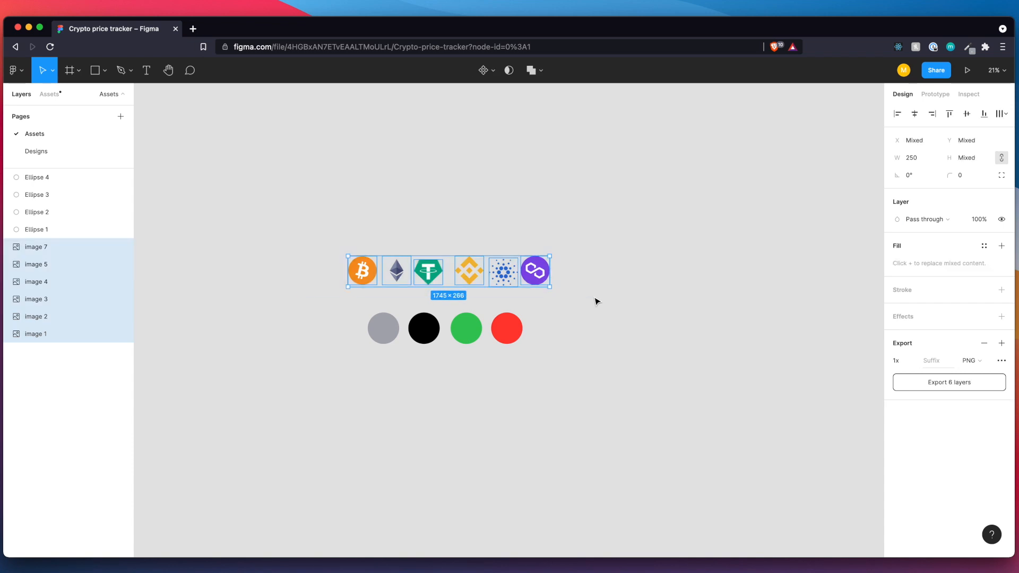
click(930, 381)
click(663, 393)
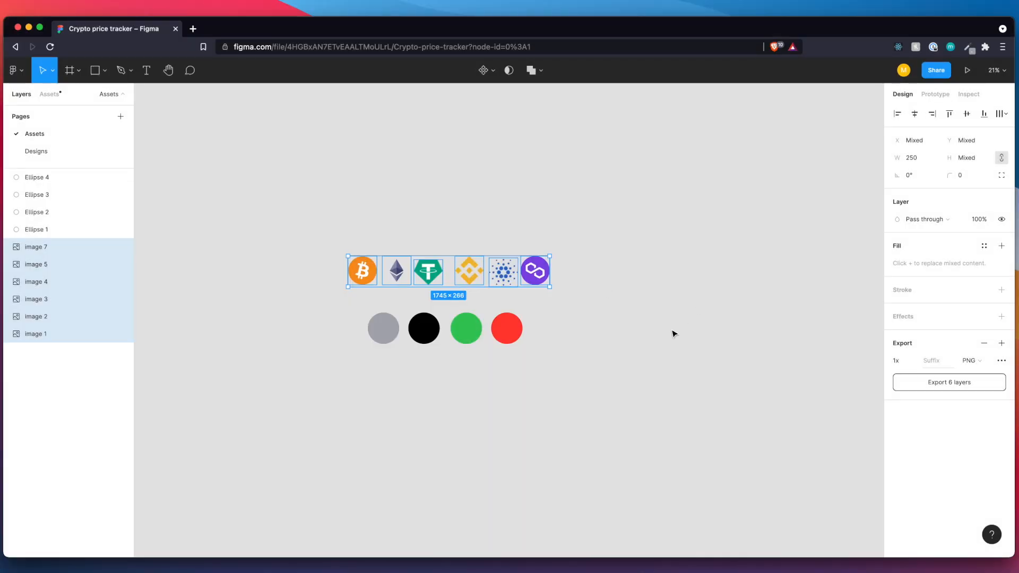
click(674, 335)
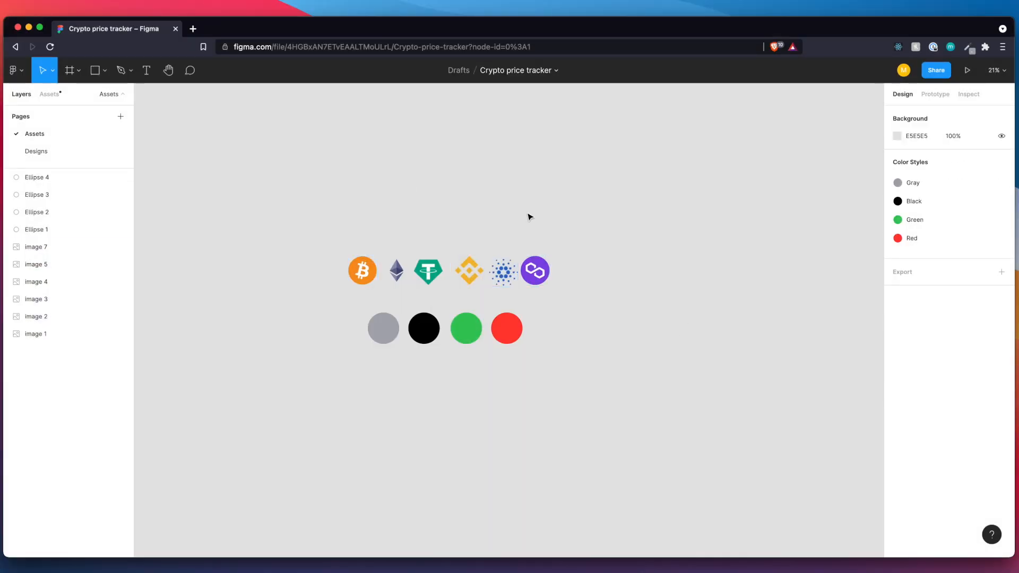
On the Designs page, select the logo images in all six coin rows of the phone frame together.
click(30, 153)
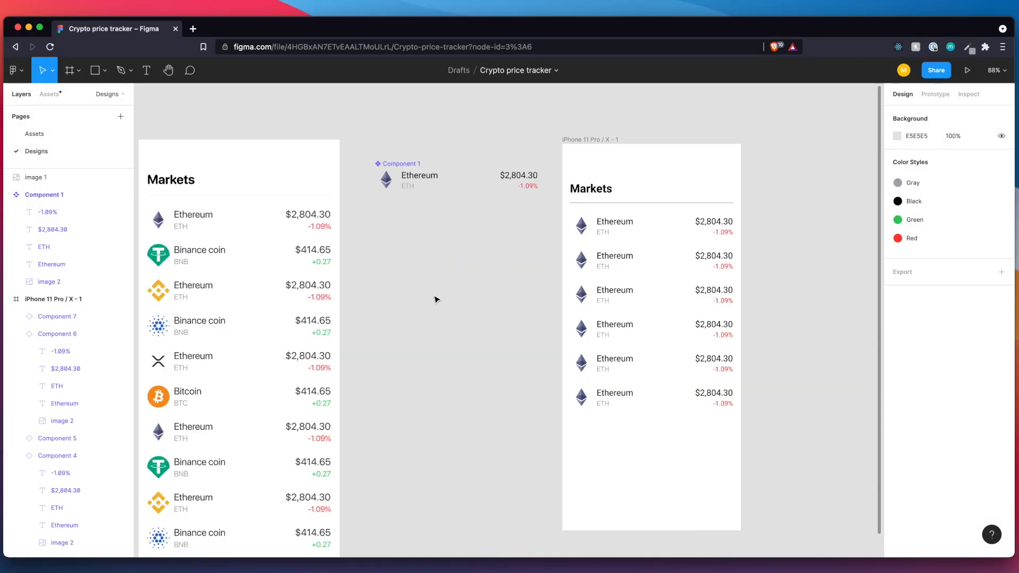
scroll(435, 300, right, 1)
scroll(435, 300, right, 2)
scroll(435, 300, down, 1)
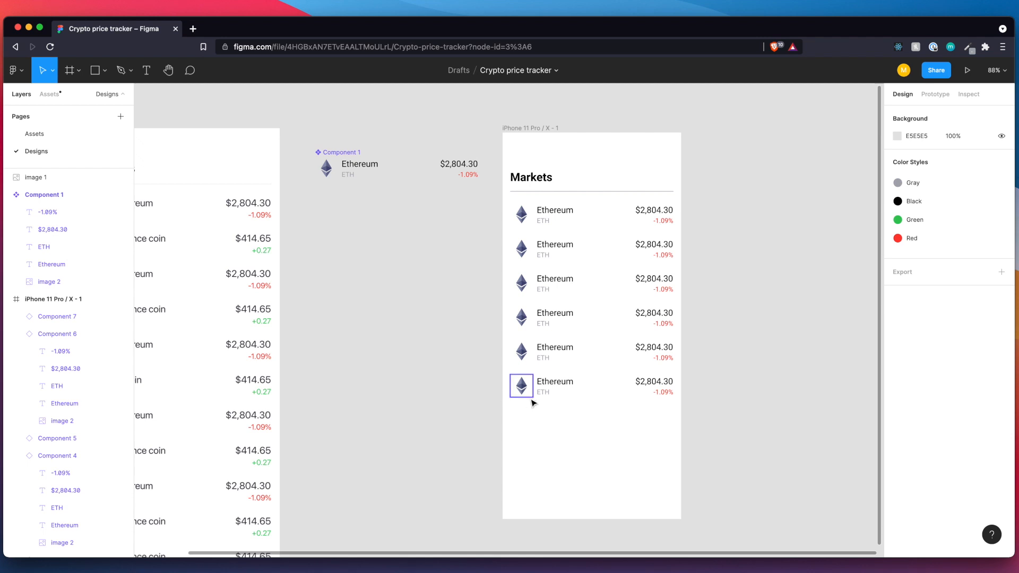
click(523, 386)
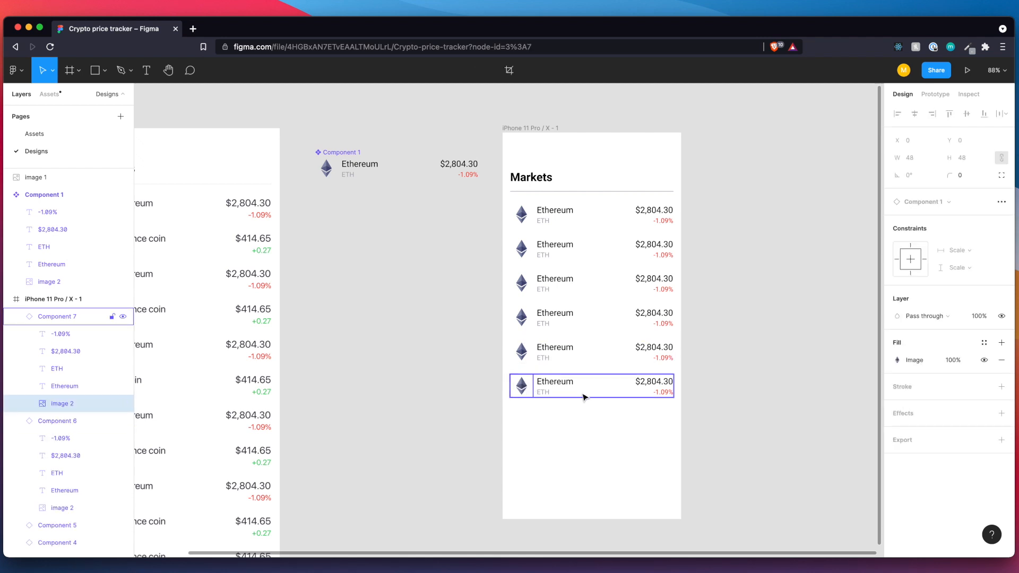
shift+click(522, 354)
shift+click(522, 319)
shift+click(523, 284)
shift+click(523, 251)
shift+click(519, 223)
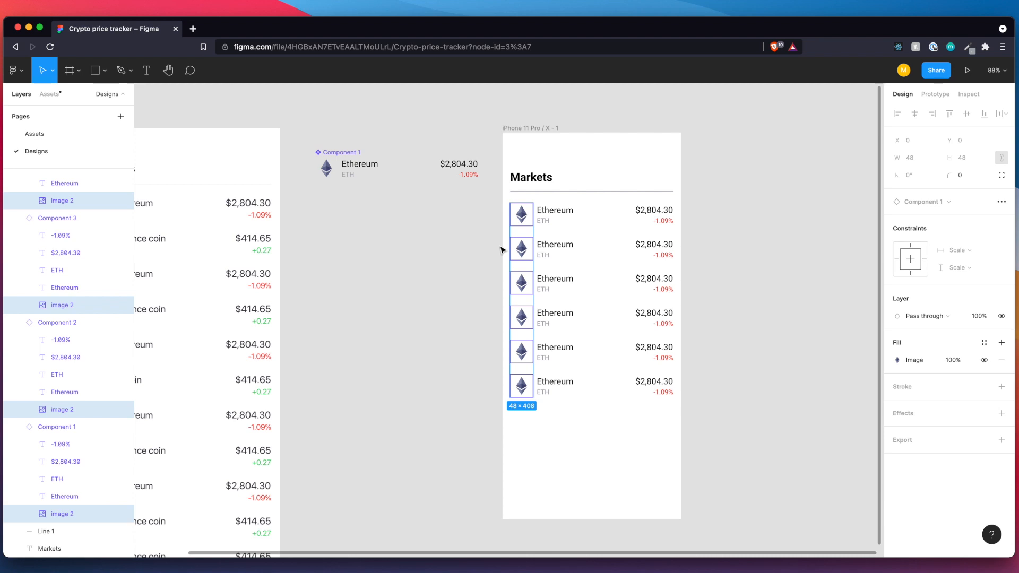
Place the six exported logo PNGs onto the rows' images, giving Bitcoin, Ethereum, Tether, Binance, Cardano and Polygon logos in order from the first row.
key(super+shift+k)
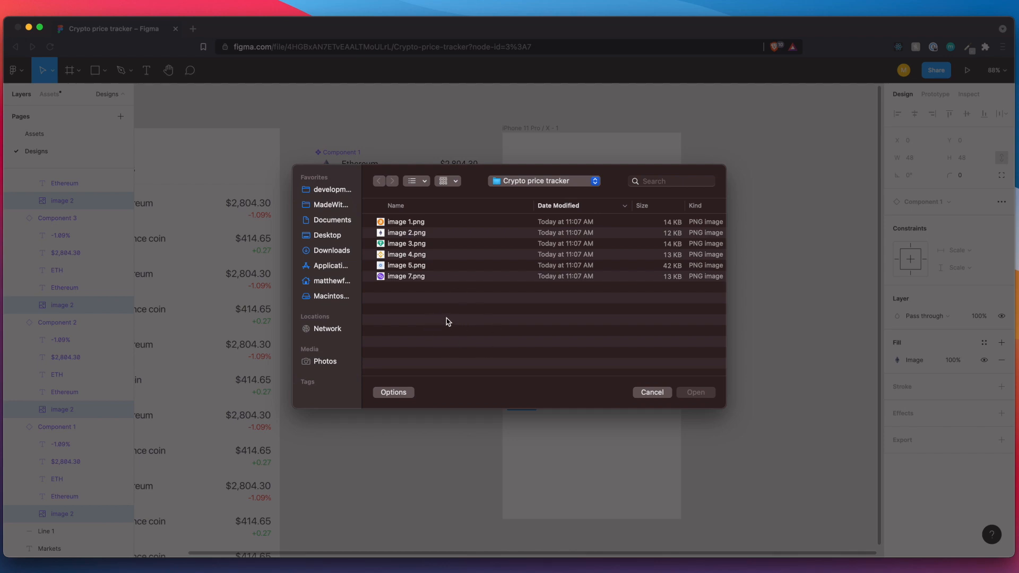
drag(446, 319, 423, 218)
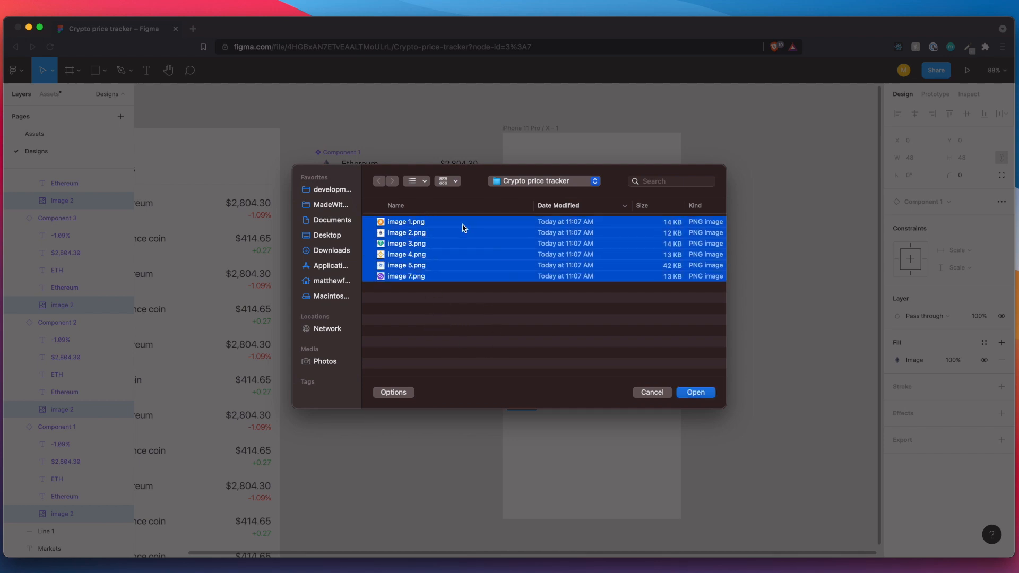
click(696, 393)
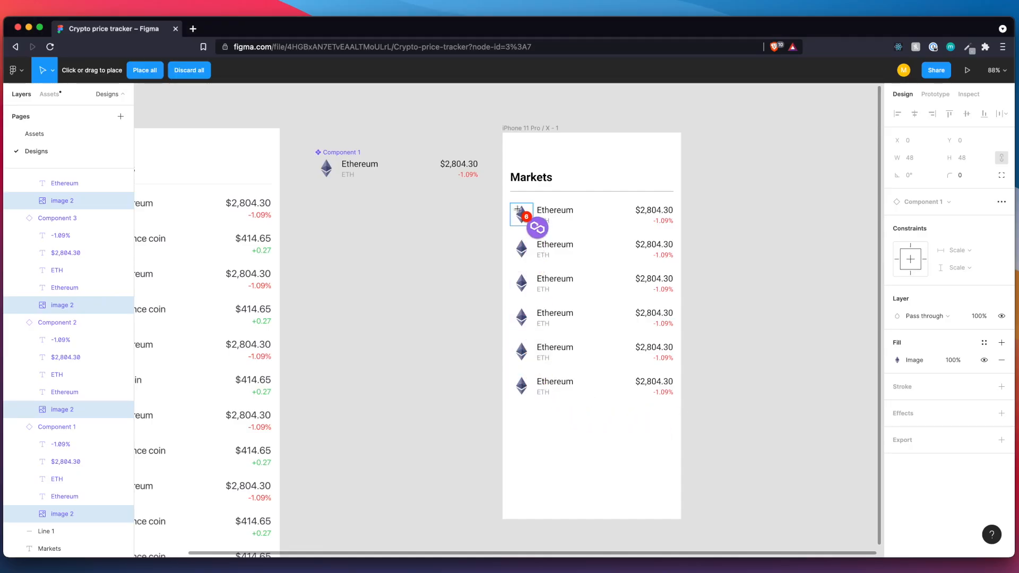
click(521, 389)
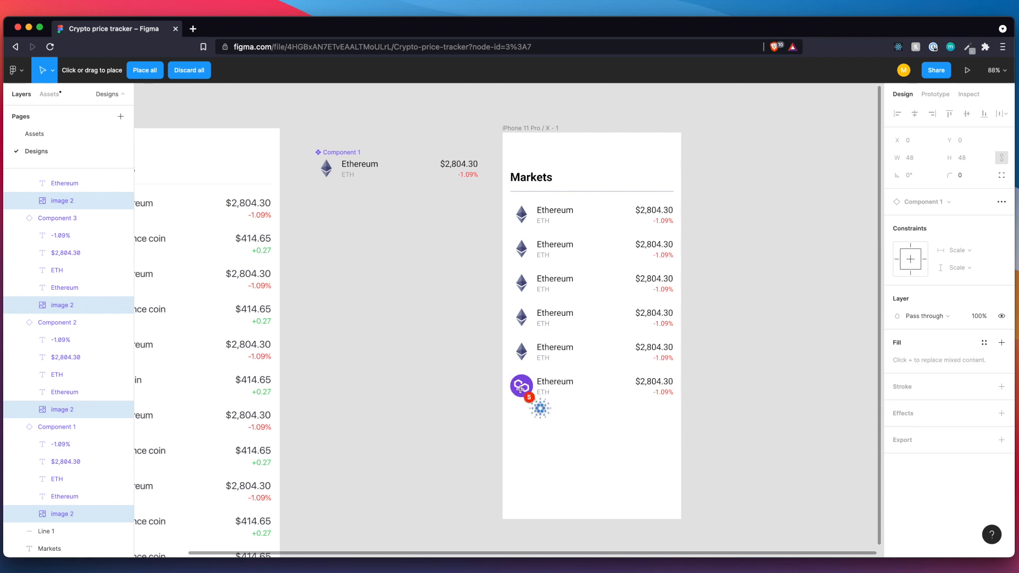
click(521, 353)
click(520, 317)
click(521, 287)
click(521, 248)
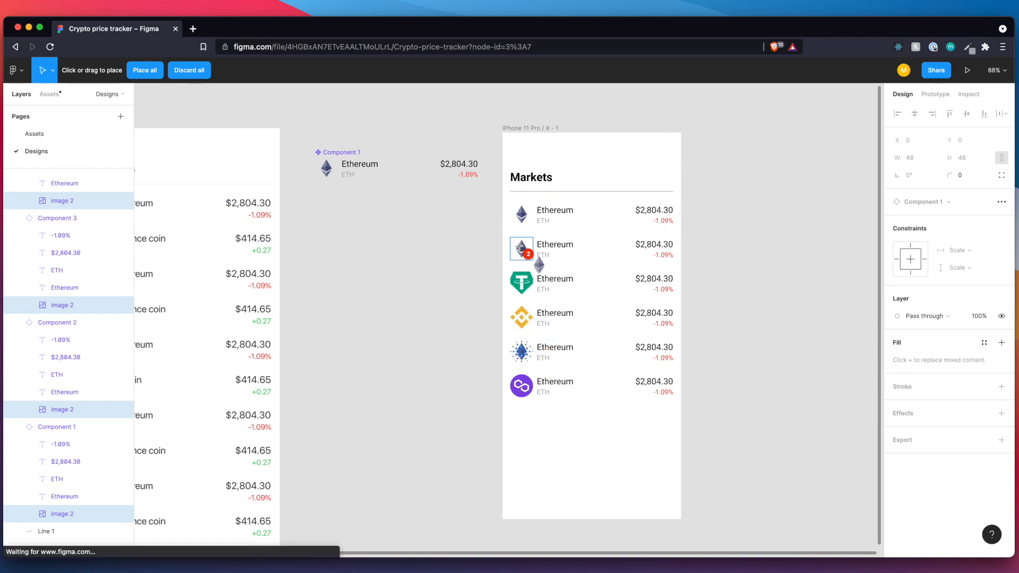
click(523, 214)
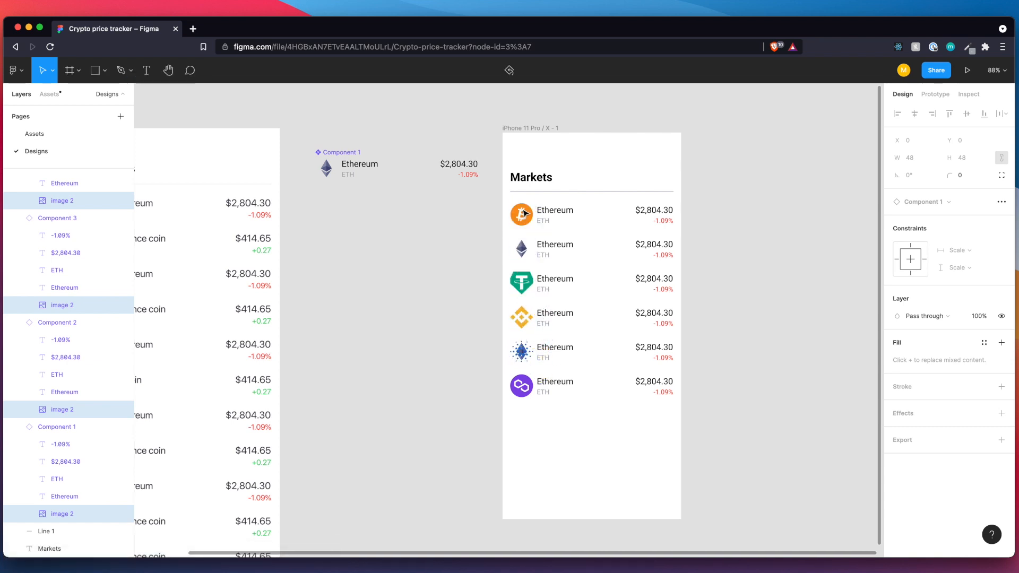
click(398, 371)
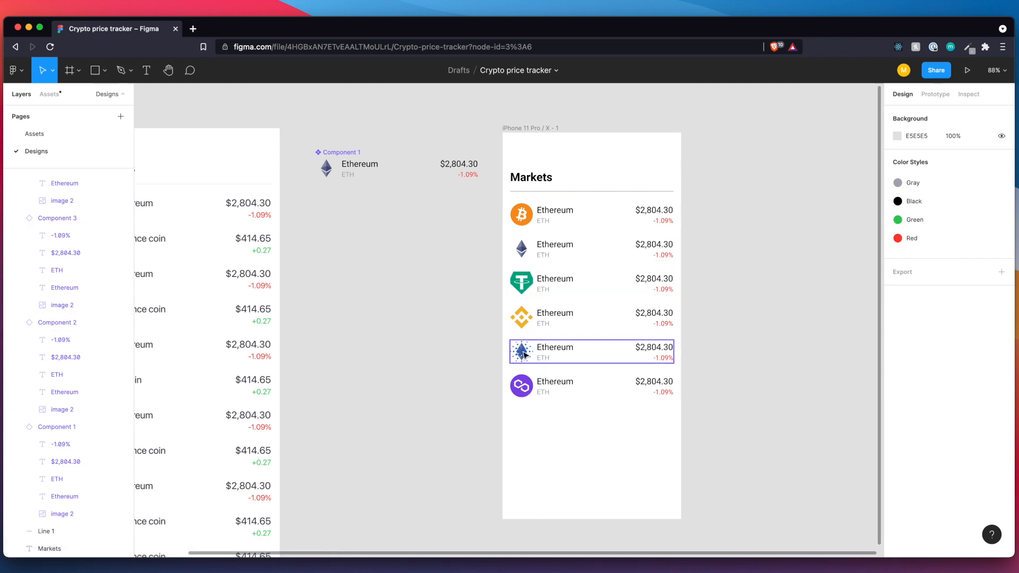
Delete the duplicate Ethereum row hidden beneath the Cardano logo row and put the Cardano row back at X 16, Y 436.
scroll(523, 352, up, 5)
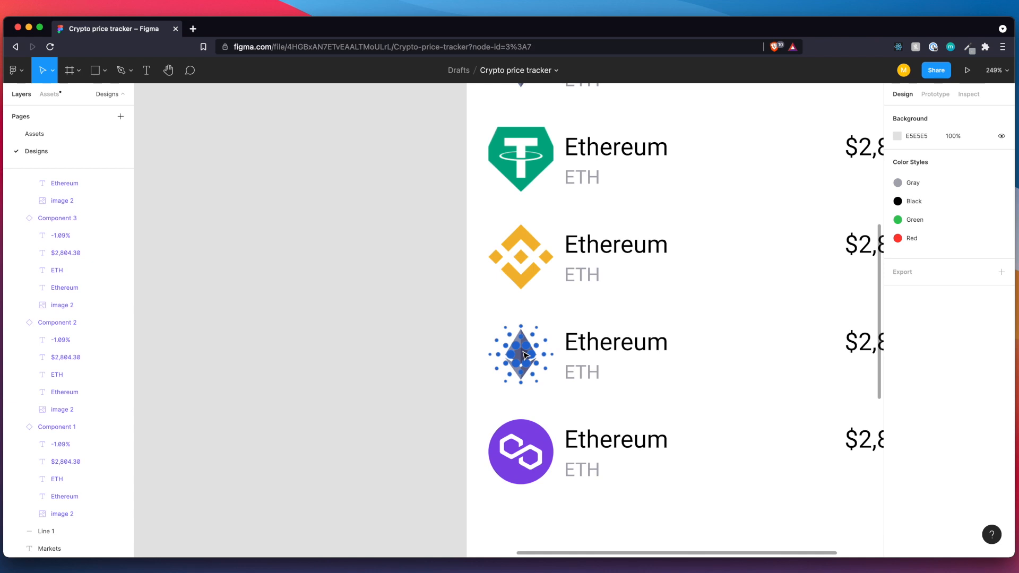
click(523, 355)
scroll(77, 216, up, 5)
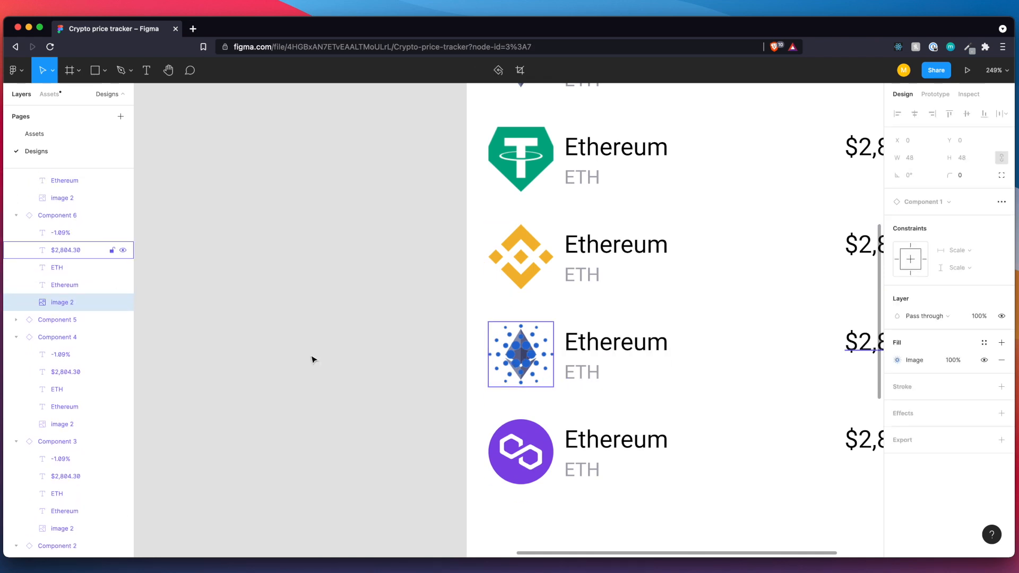
click(653, 364)
drag(662, 365, 485, 387)
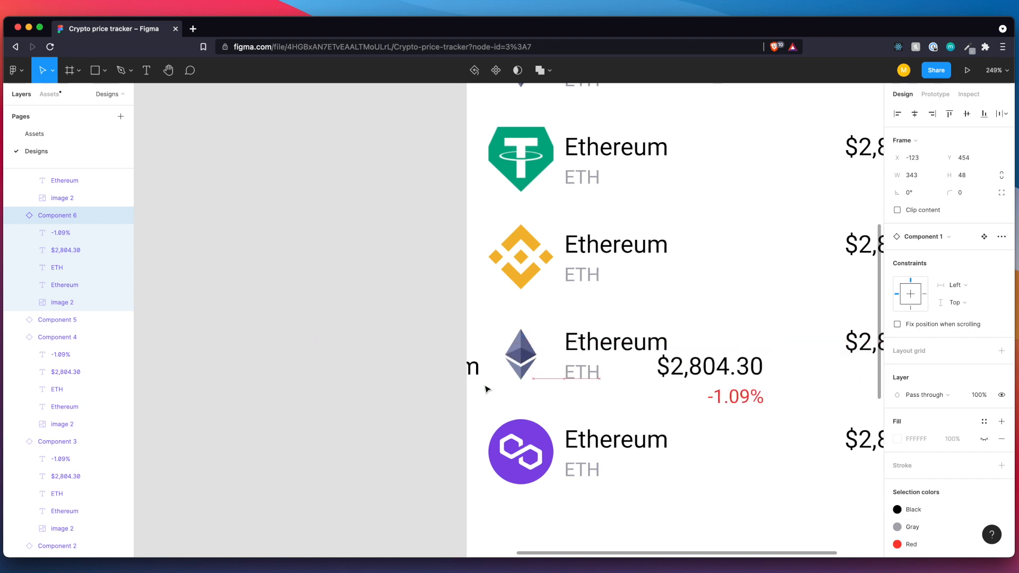
click(667, 332)
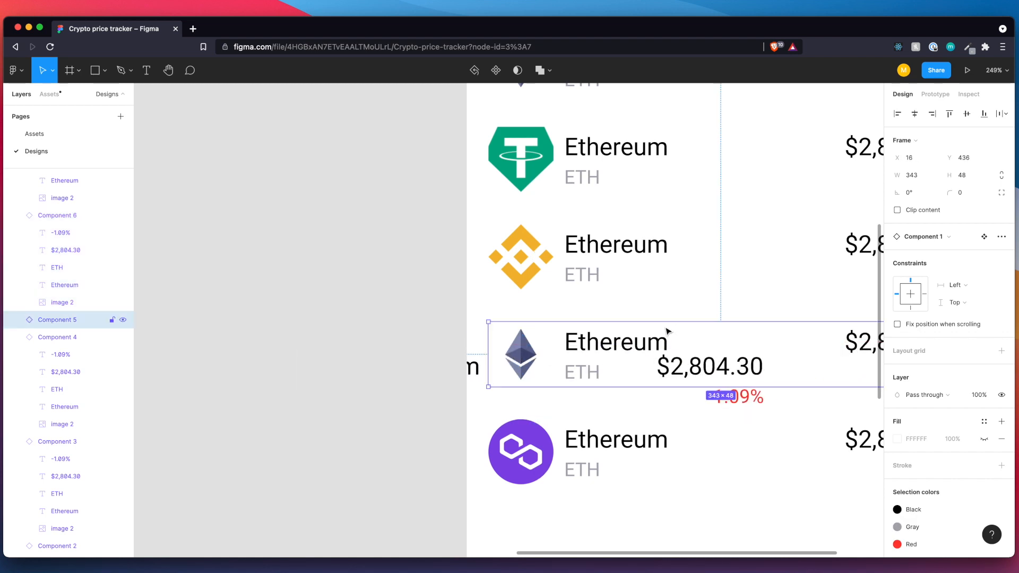
key(Delete)
drag(587, 382, 772, 356)
scroll(690, 336, down, 5)
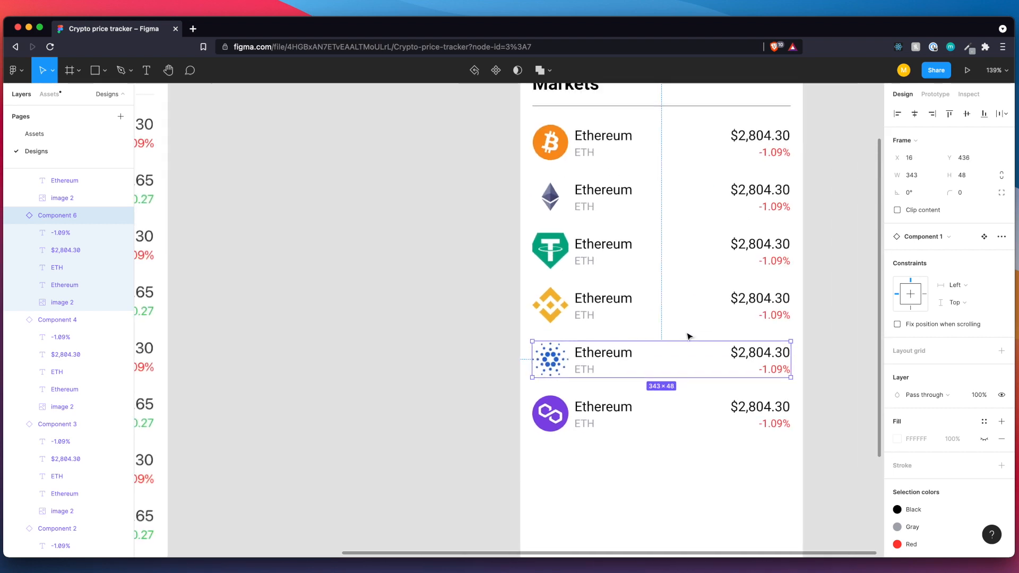
scroll(690, 337, right, 1)
click(392, 222)
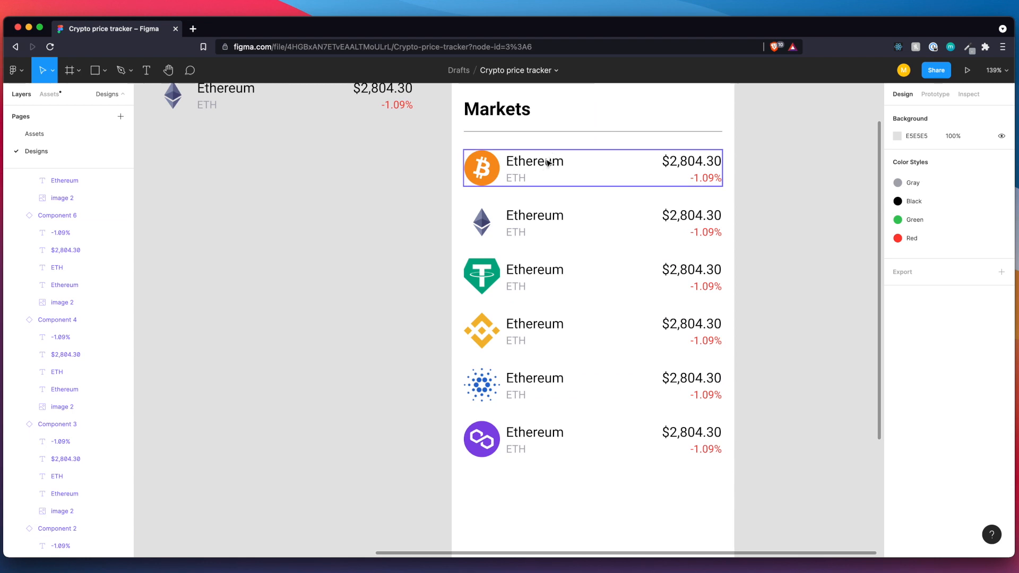
Set the price in the first coin row, the one with the Bitcoin logo, to $34,678.32.
scroll(543, 162, down, 3)
scroll(544, 162, down, 3)
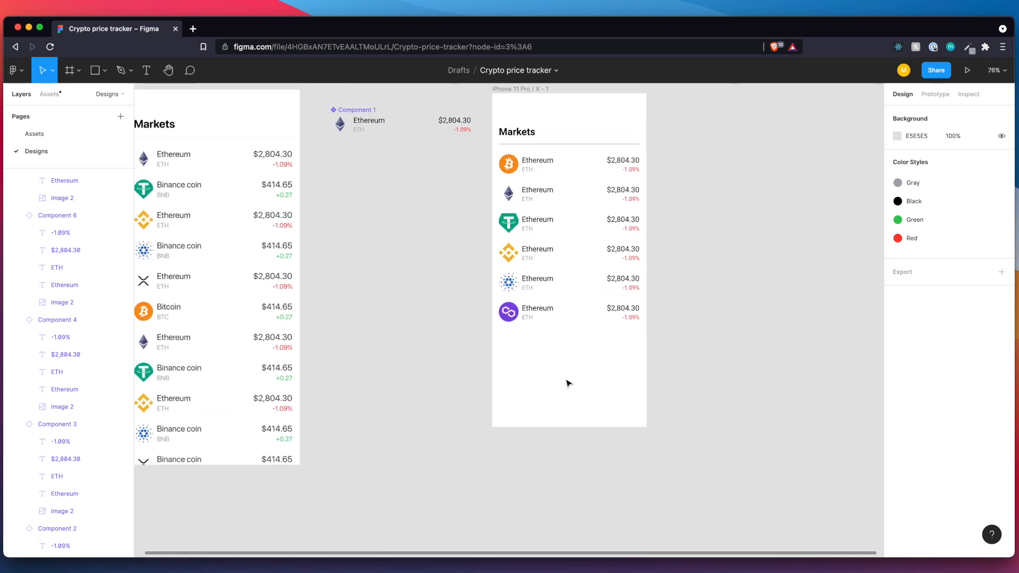
scroll(568, 383, up, 2)
scroll(568, 384, left, 1)
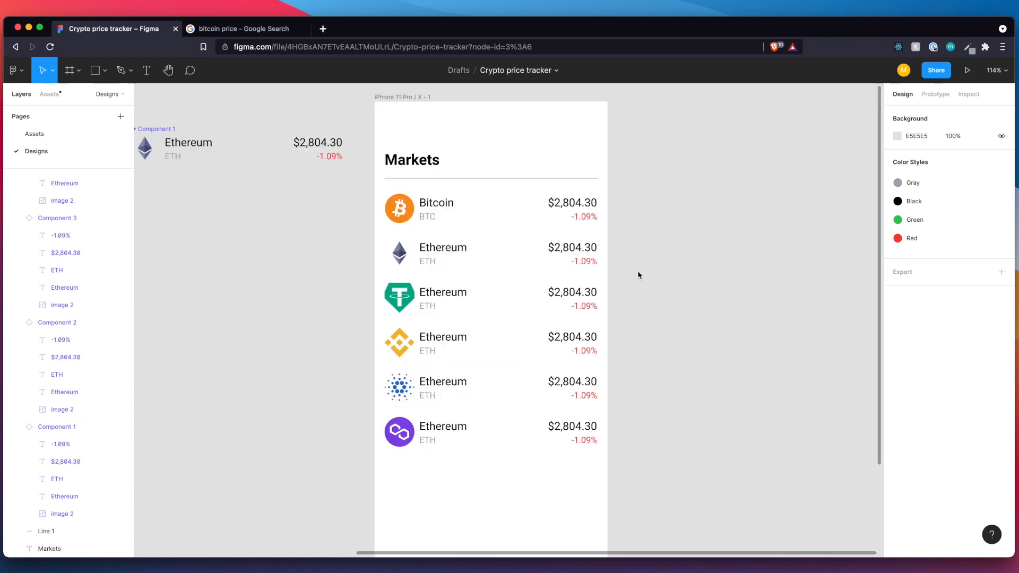
scroll(576, 212, up, 3)
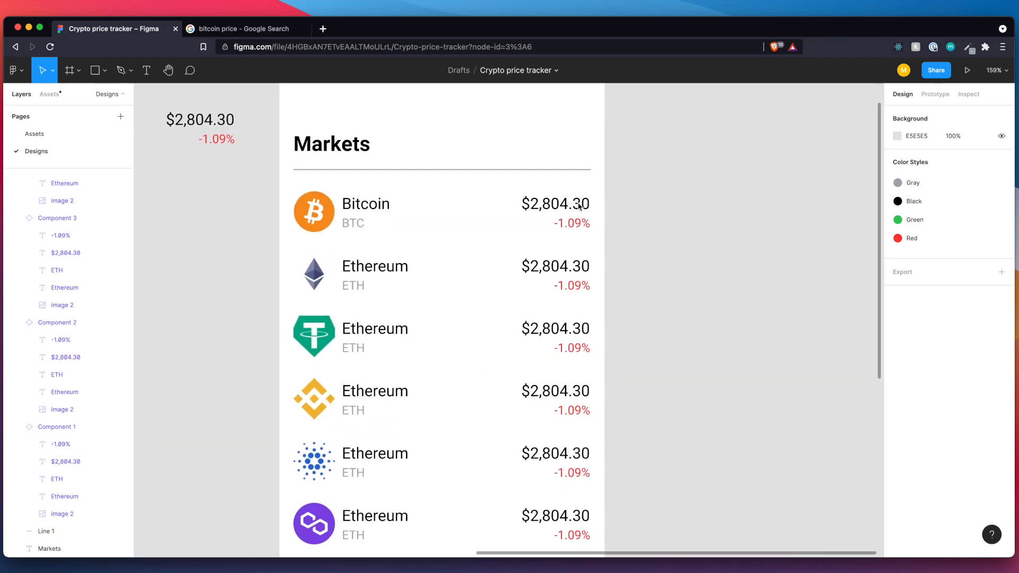
click(572, 207)
double_click(567, 202)
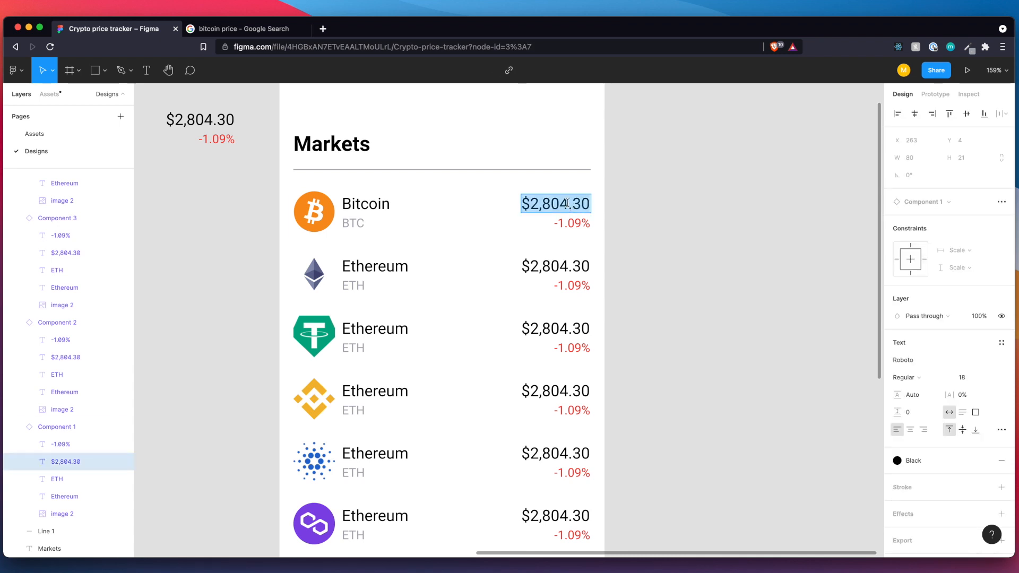
click(531, 204)
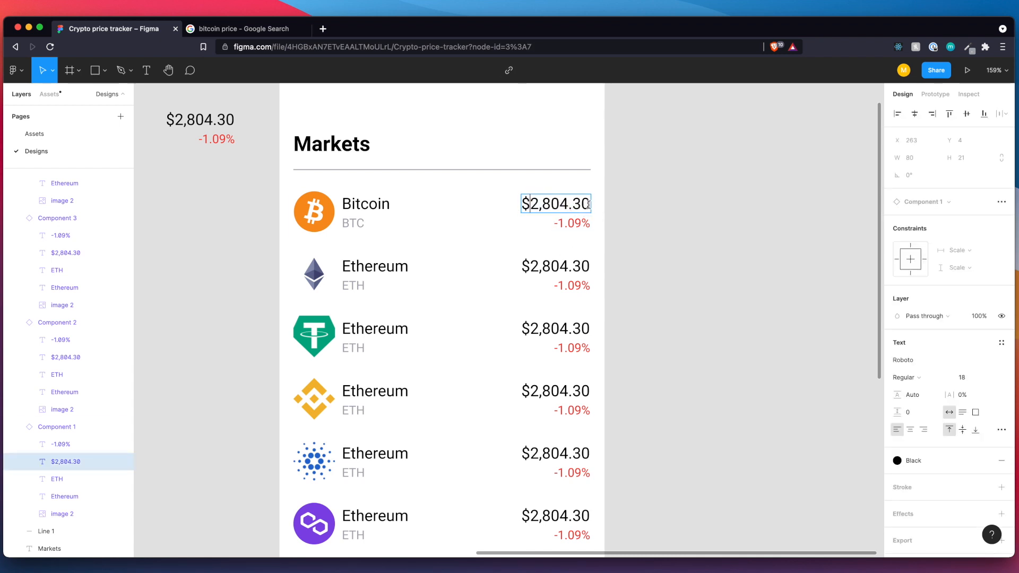
shift+click(588, 204)
text(34,)
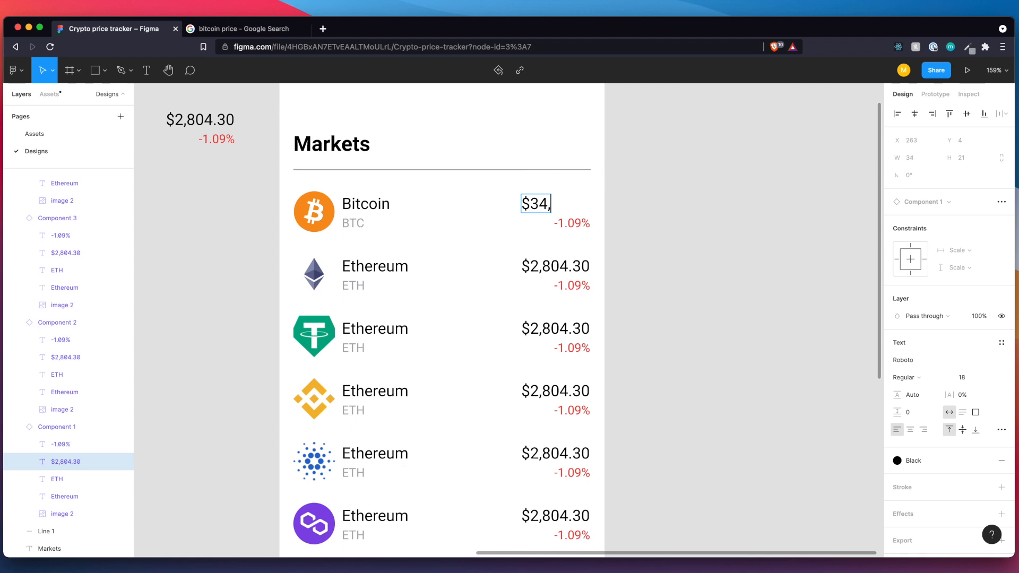
text(678.32)
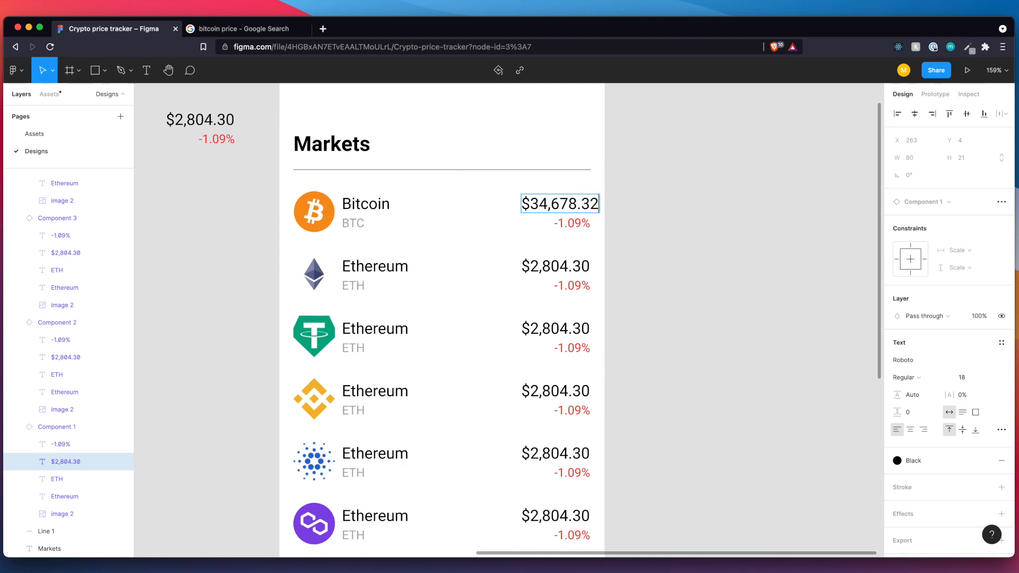
key(Escape)
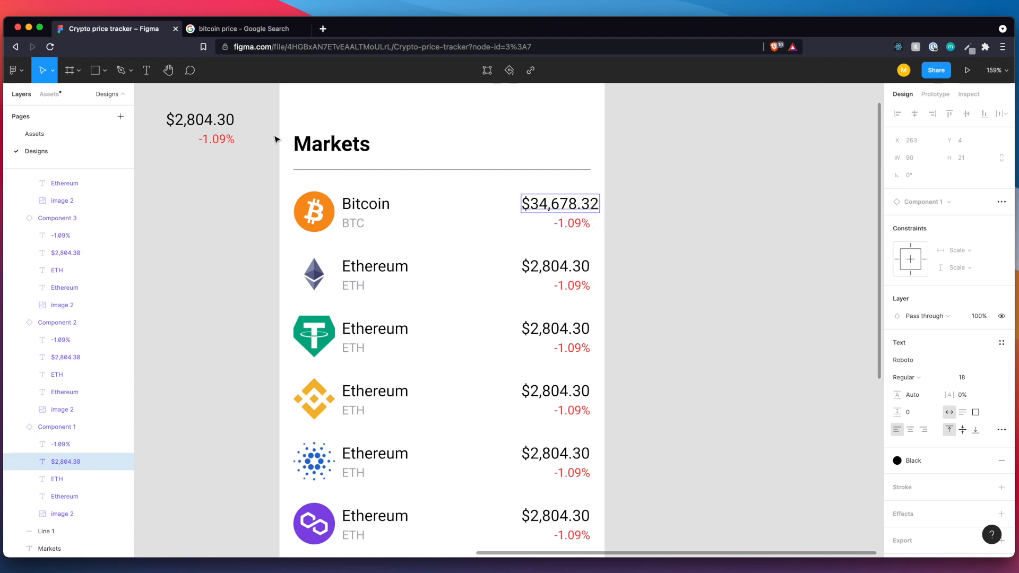
In the main coin row component, set the price text to auto height and widen its box leftward to 167.
scroll(271, 144, left, 3)
scroll(271, 143, up, 1)
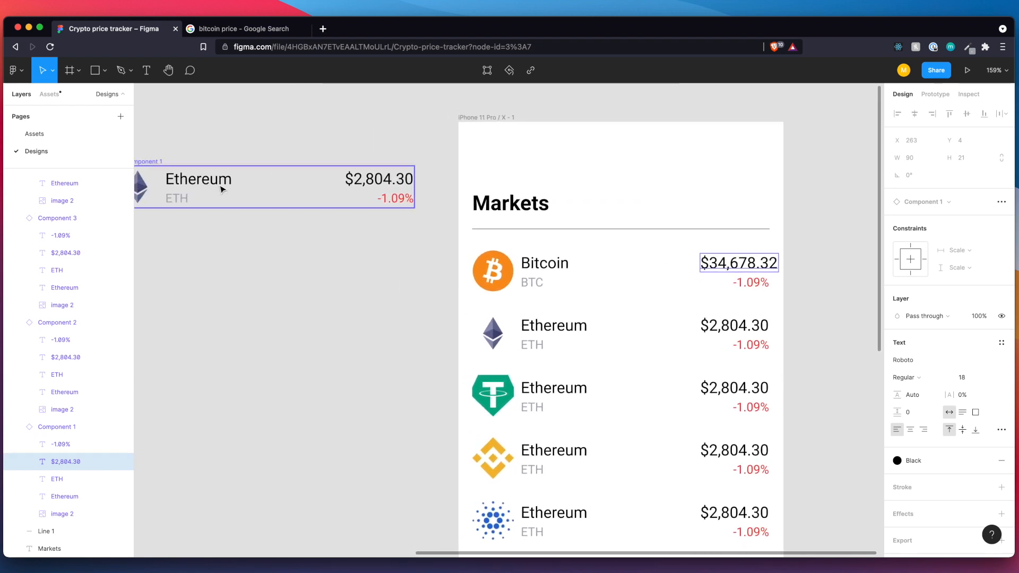
scroll(254, 188, left, 2)
click(362, 198)
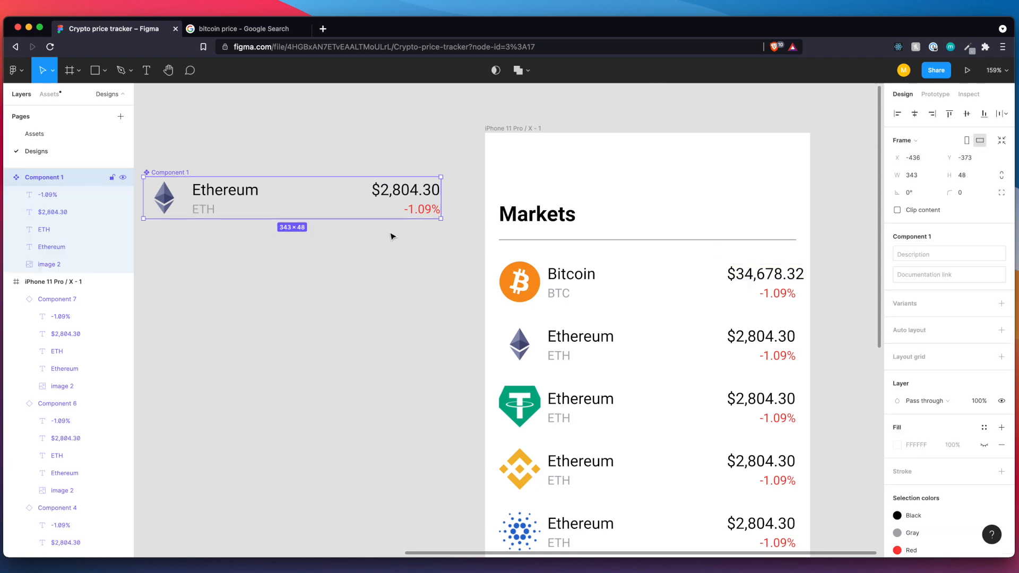
double_click(401, 195)
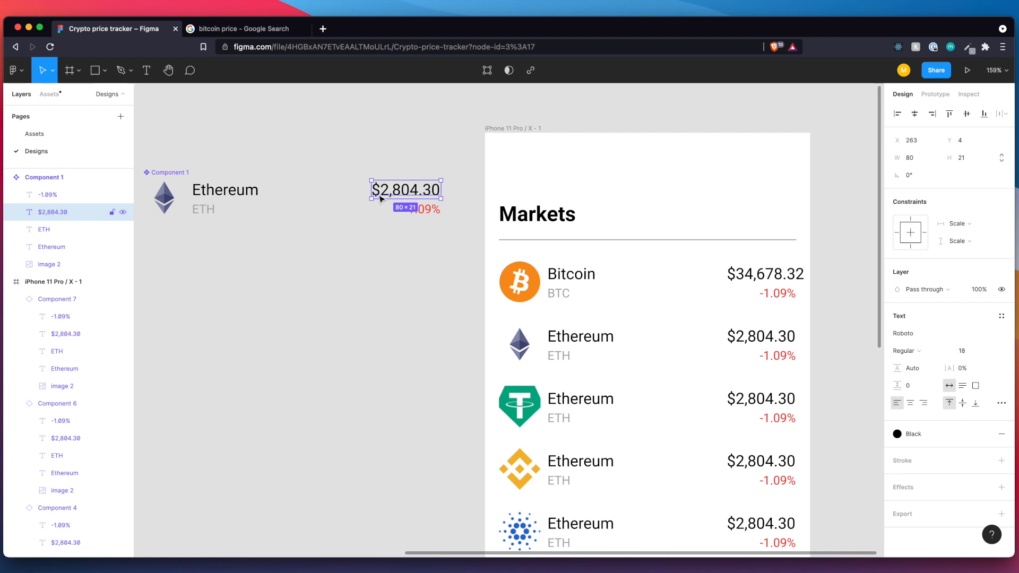
drag(370, 191, 296, 192)
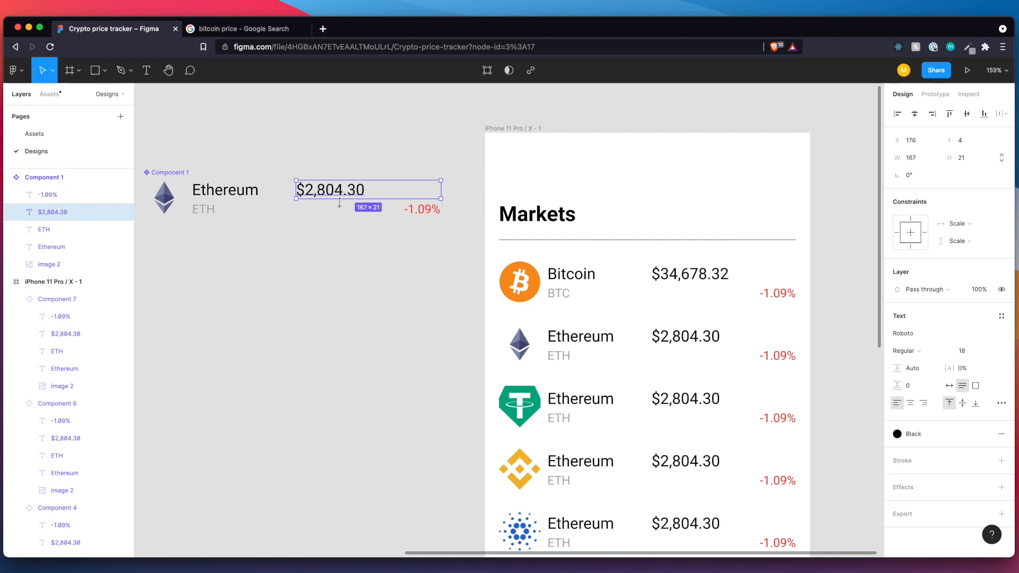
click(949, 386)
click(963, 386)
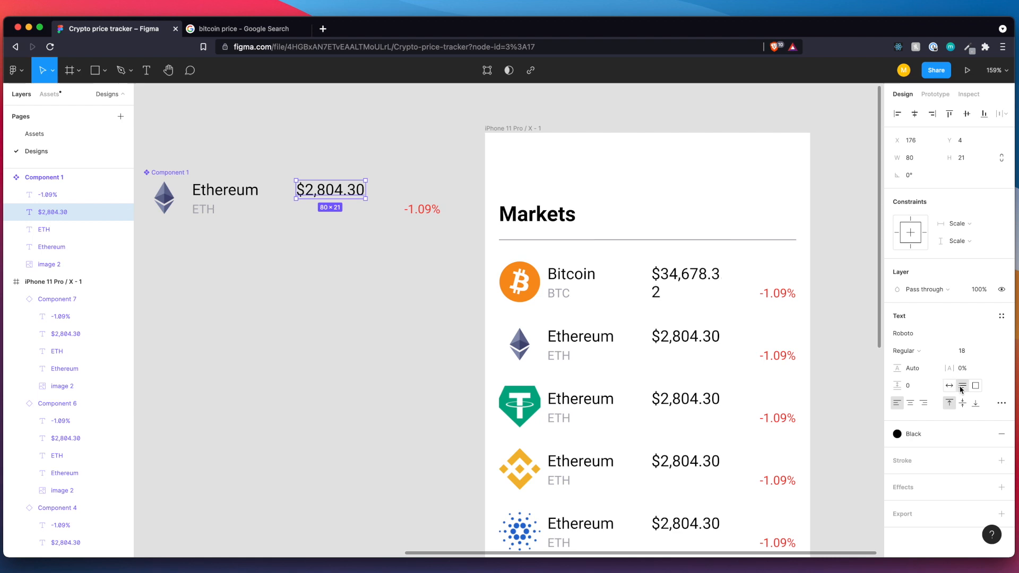
drag(387, 192, 441, 190)
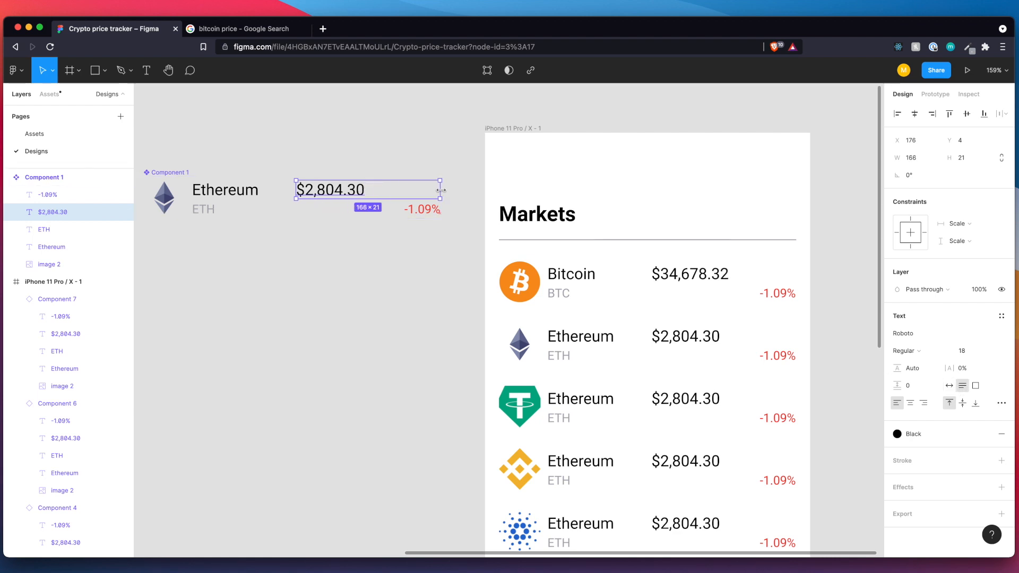
Right-align the price text within its box in the main coin row component.
click(1001, 405)
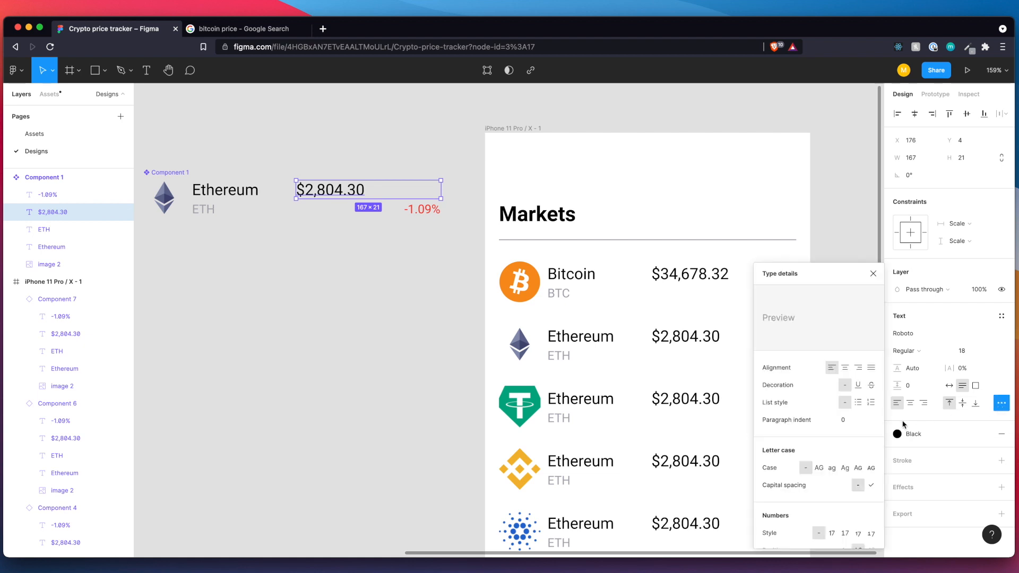
click(858, 369)
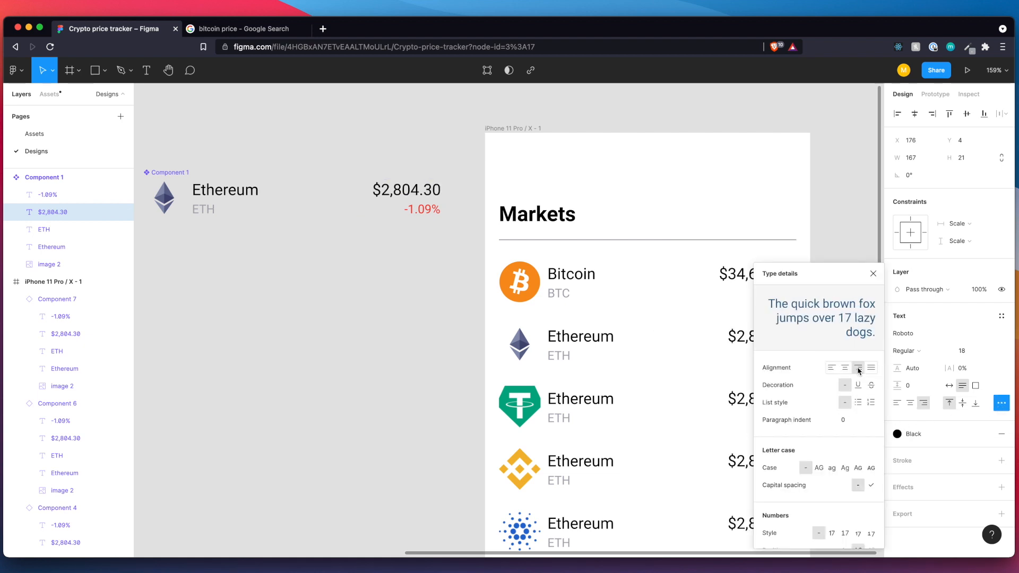
click(341, 302)
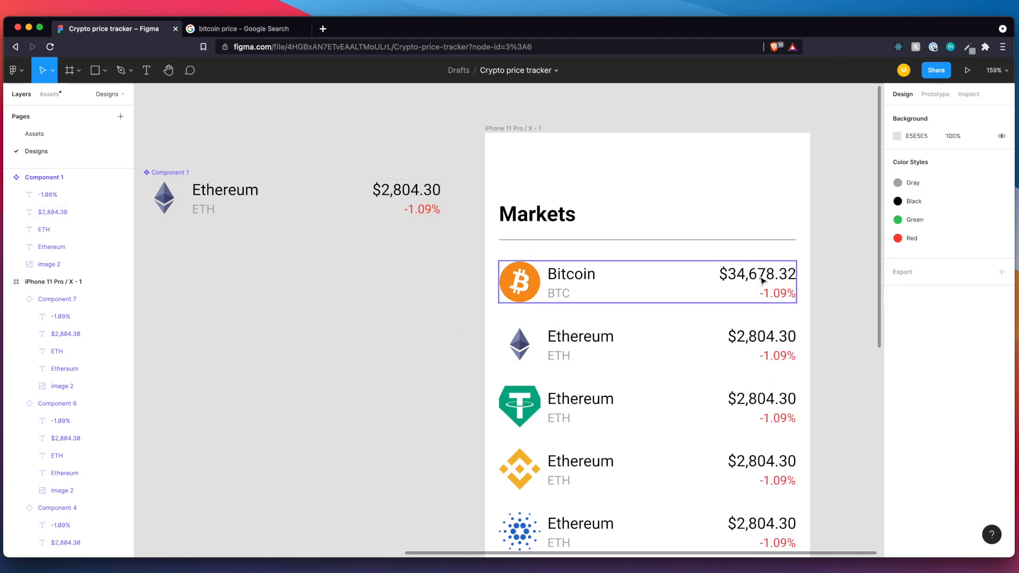
In the main coin row component, widen the percentage change text leftward to 146 and right-align it within its box.
click(425, 210)
click(425, 210)
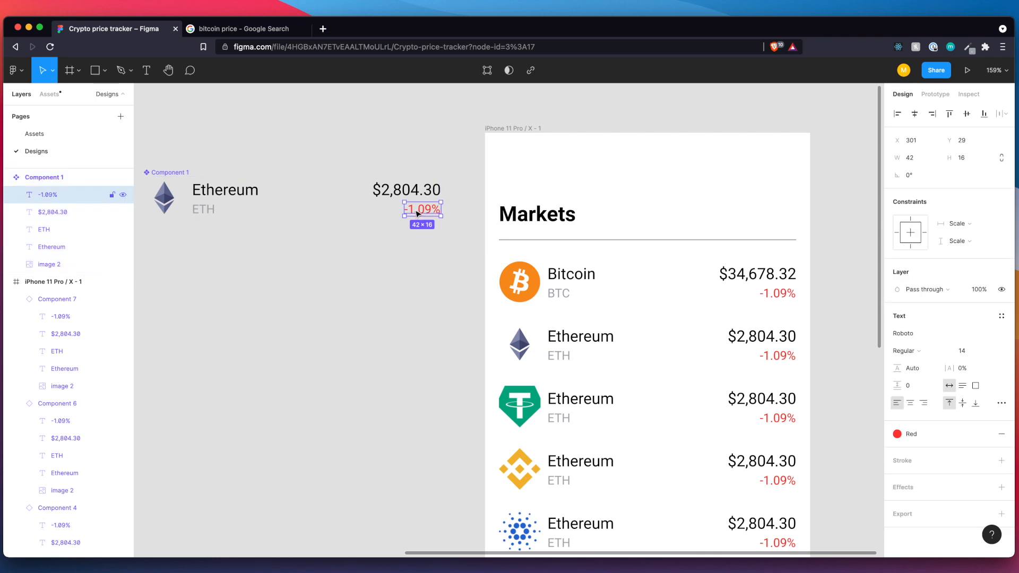
drag(404, 209, 314, 208)
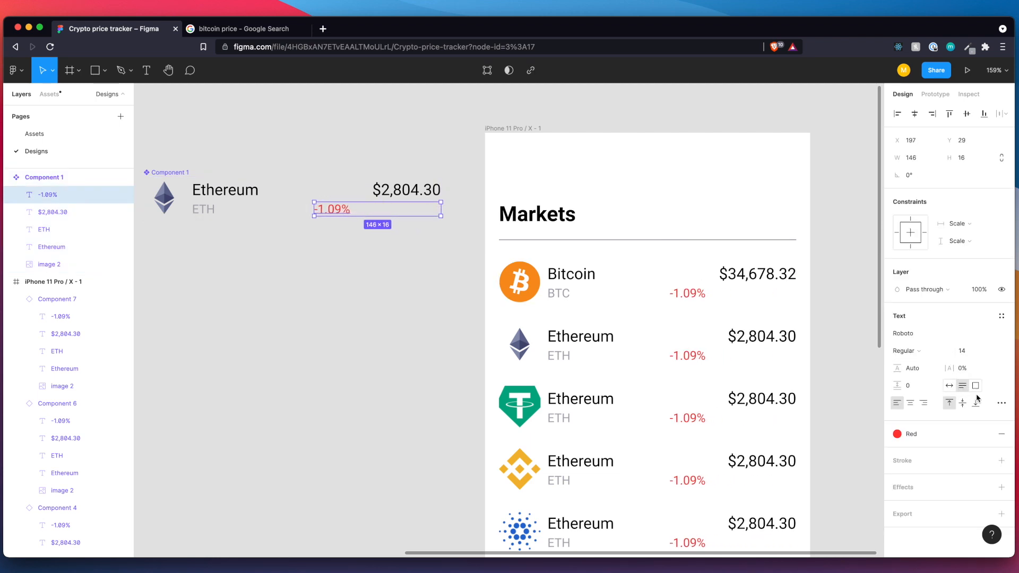
click(1001, 403)
click(857, 368)
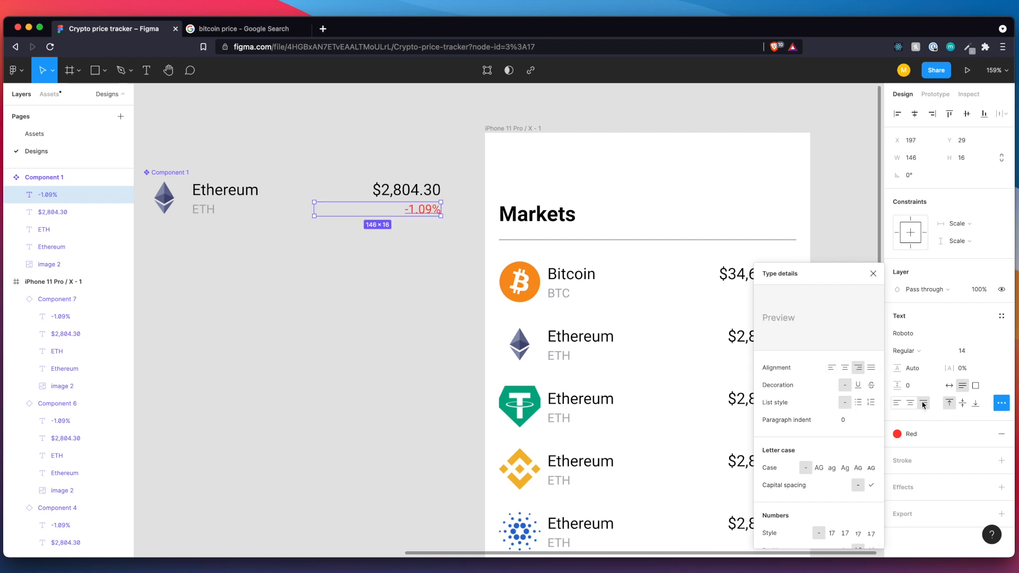
click(874, 274)
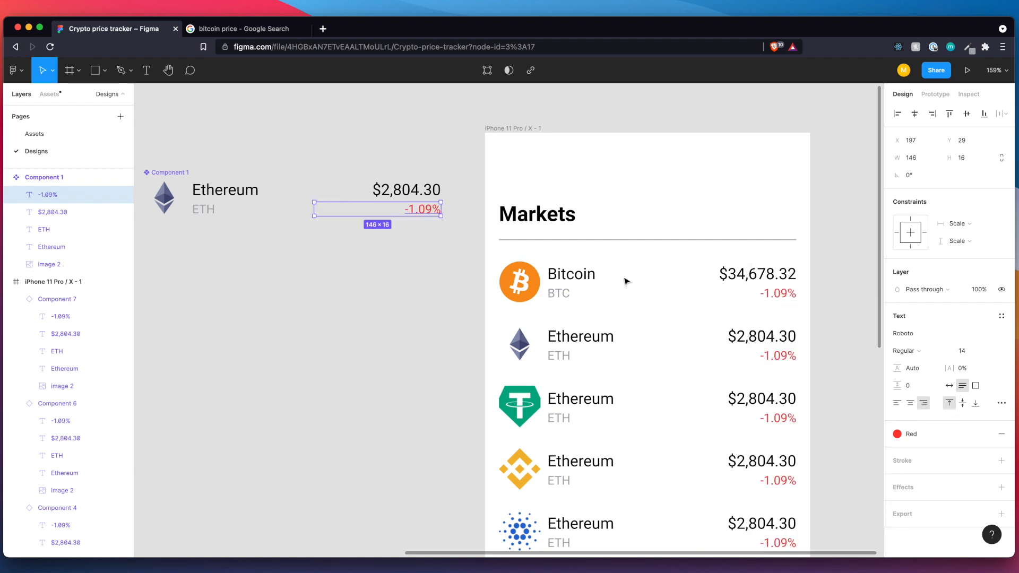
click(323, 297)
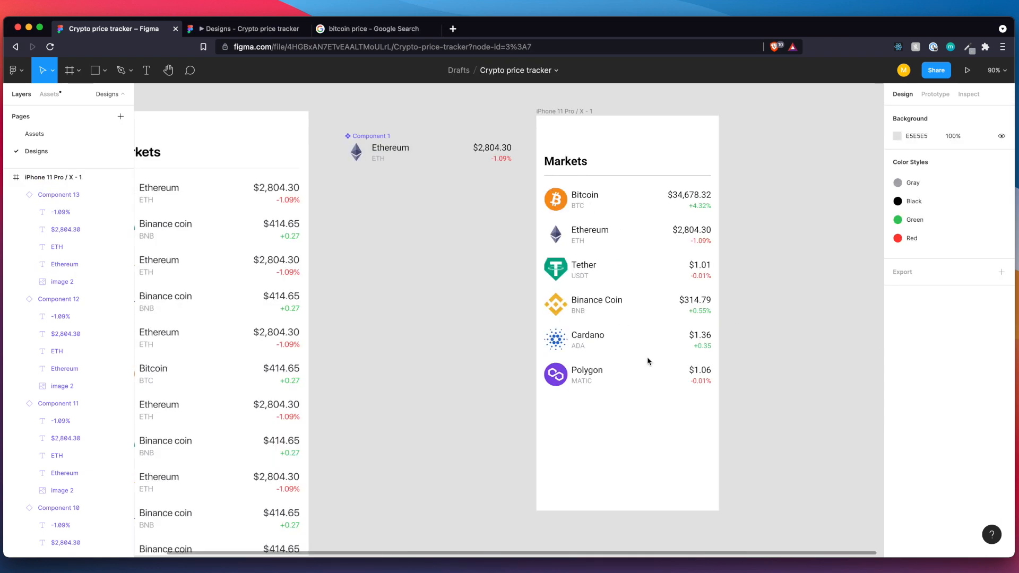
Duplicate the six coin rows and place the copies directly below the Polygon row in the Markets screen.
drag(541, 181, 697, 437)
key(super+c)
key(super+v)
drag(646, 452, 639, 444)
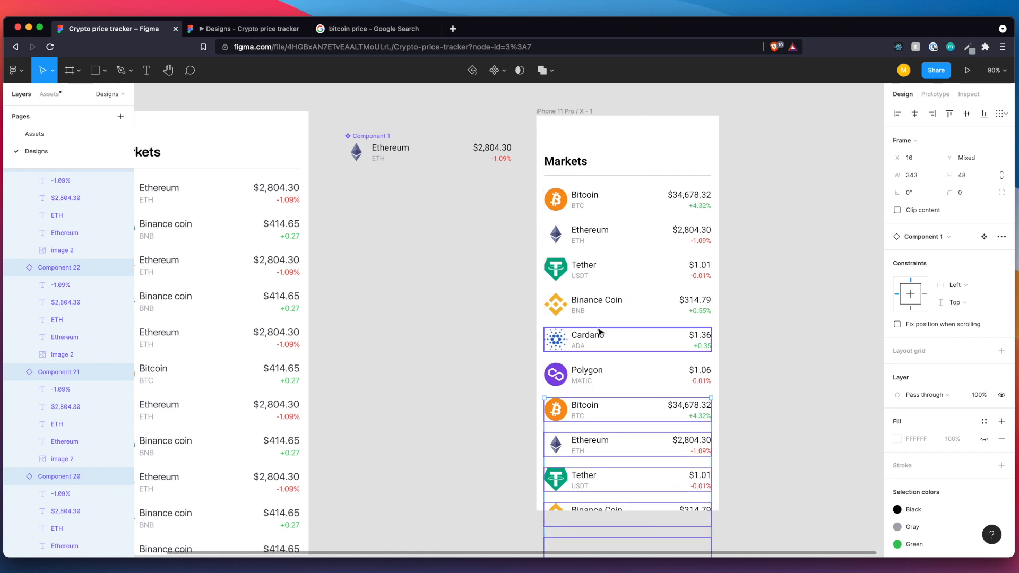
click(733, 344)
Set the overflow scrolling of the Markets phone frame to vertical scrolling.
click(556, 115)
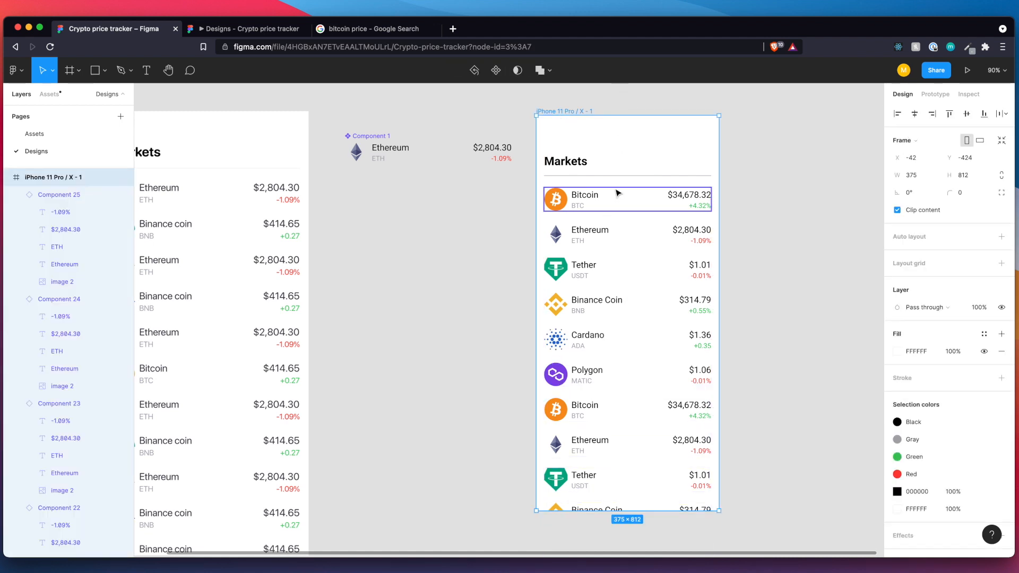
click(933, 99)
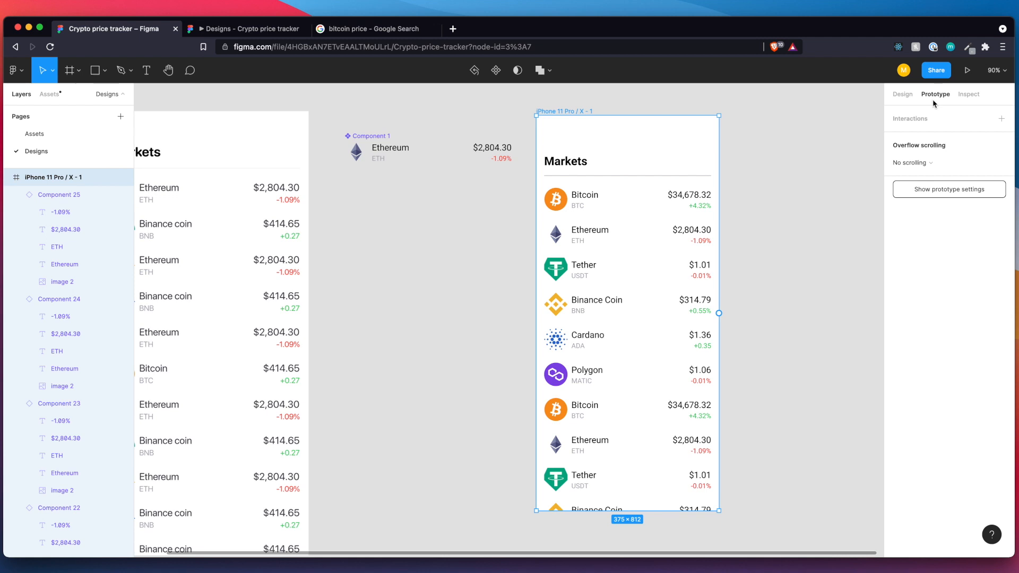
click(929, 163)
click(922, 189)
click(812, 233)
click(582, 112)
Preview the prototype, scroll through the coin list on the phone, and return to the design file.
click(967, 70)
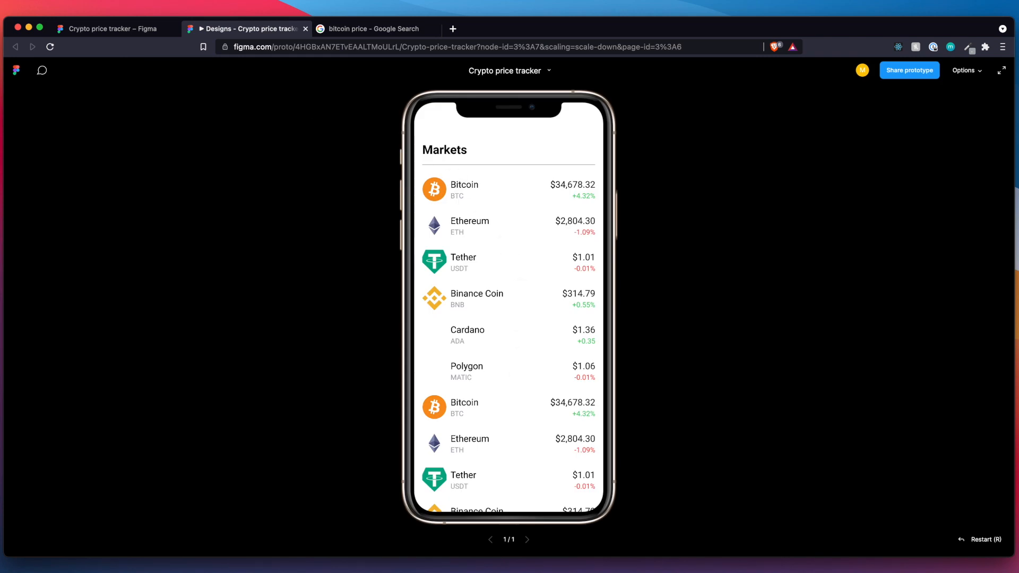
scroll(524, 341, down, 5)
drag(488, 411, 508, 517)
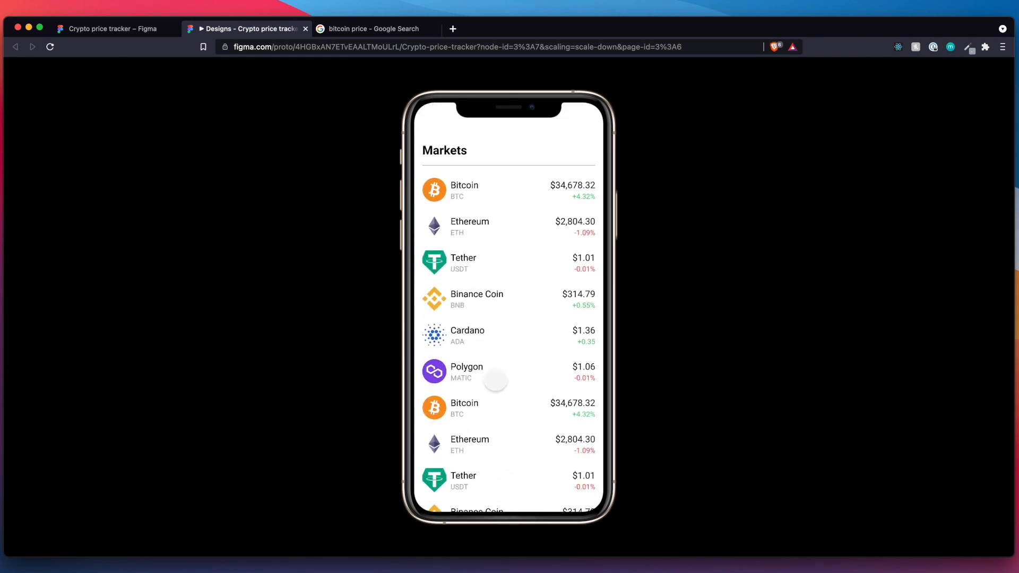
drag(497, 445, 514, 339)
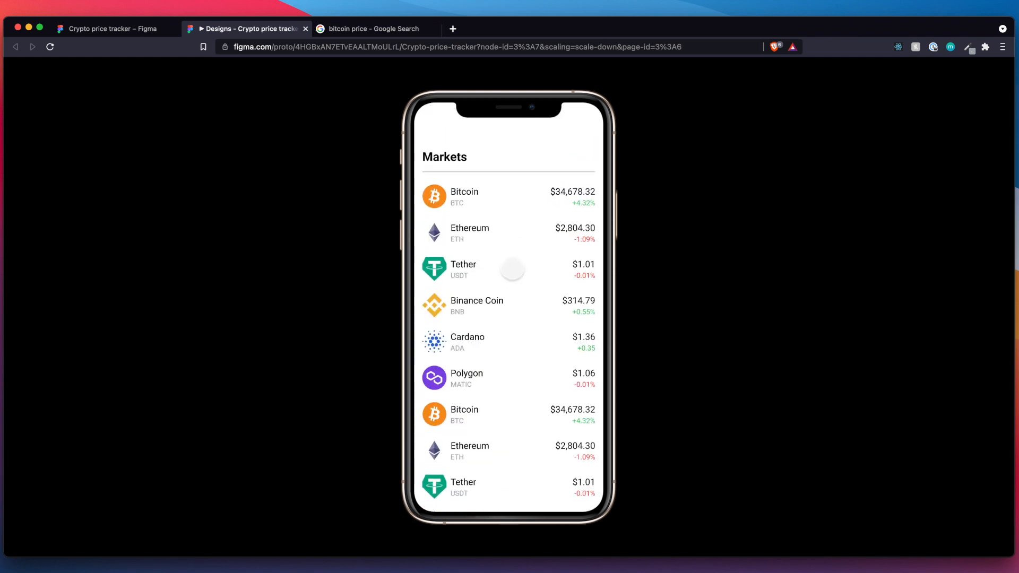
click(117, 29)
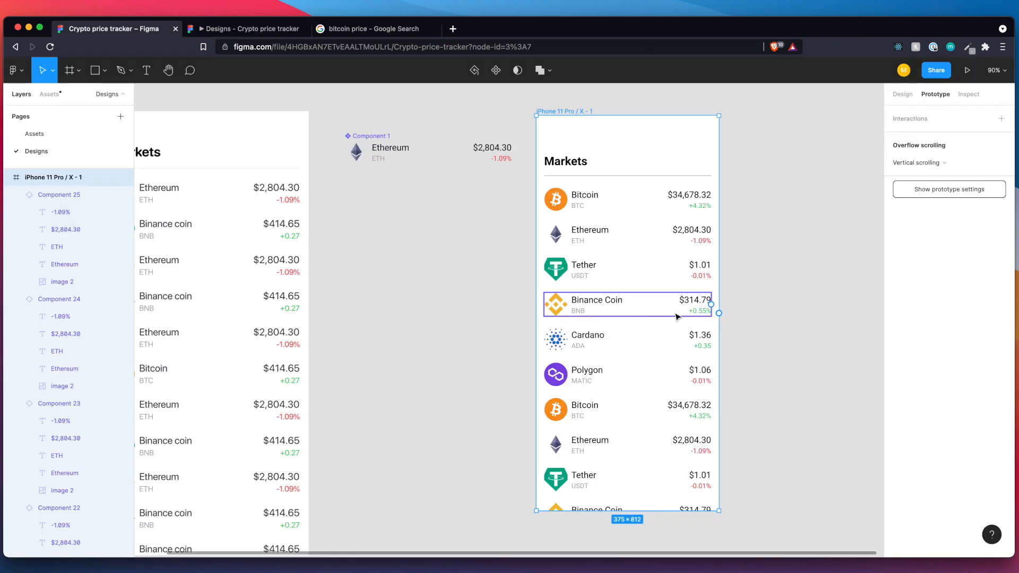
Draw a new frame about 275 high on the empty canvas beside the Markets screen.
scroll(785, 308, right, 1)
click(786, 308)
scroll(786, 308, right, 2)
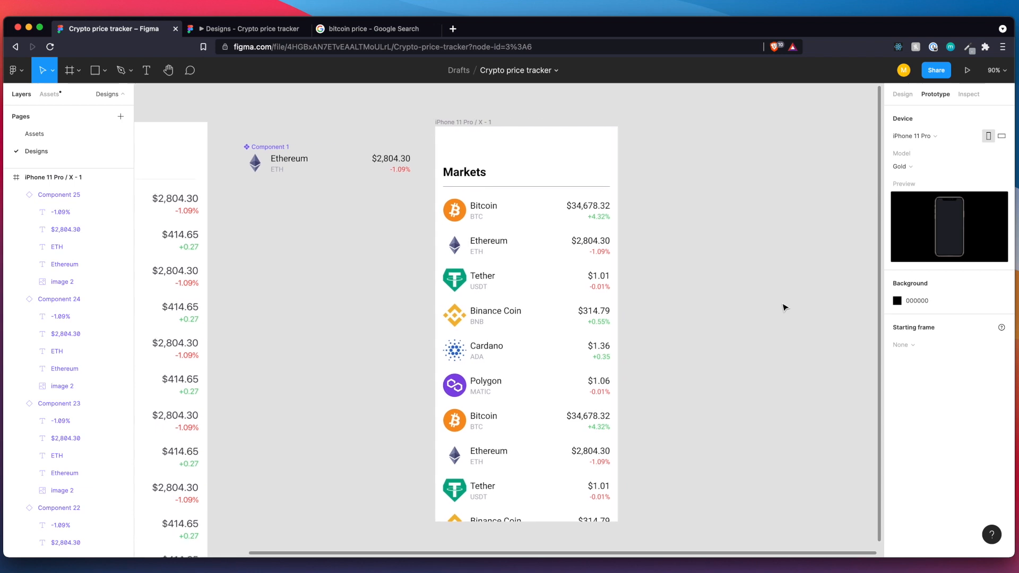
scroll(786, 308, right, 2)
scroll(786, 308, left, 1)
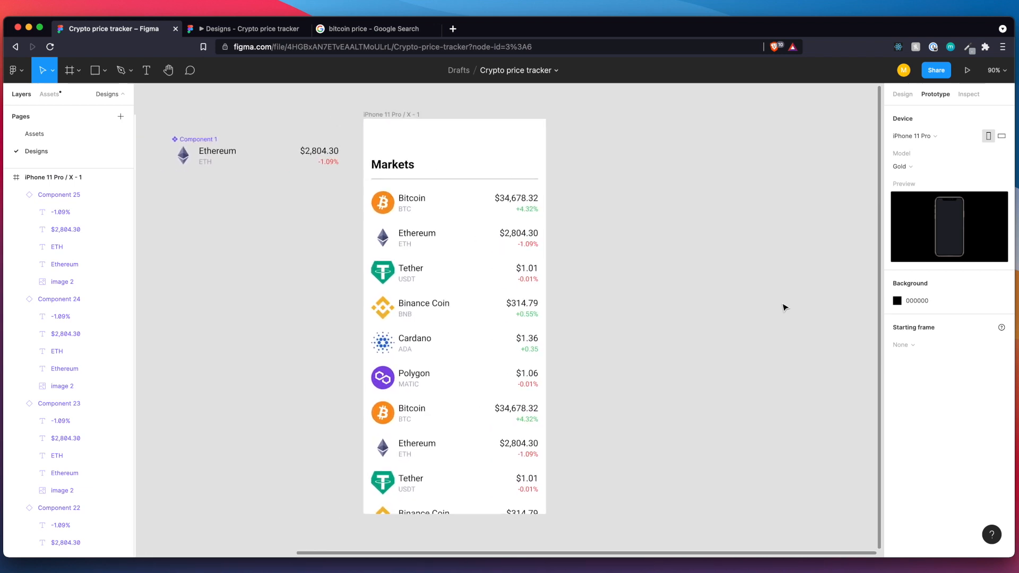
scroll(786, 308, down, 5)
scroll(785, 308, right, 4)
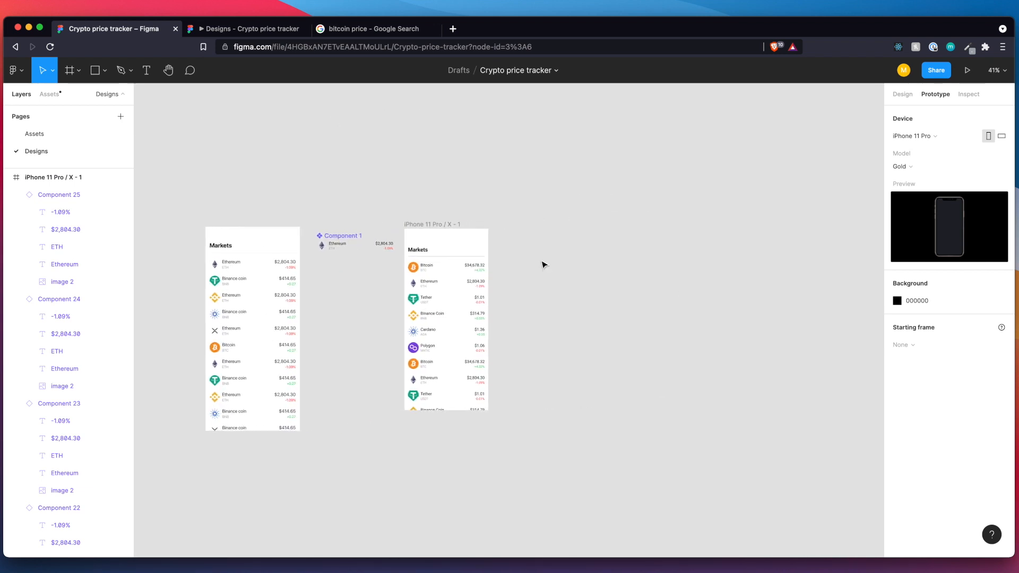
scroll(543, 264, up, 4)
scroll(543, 263, right, 1)
scroll(543, 264, down, 1)
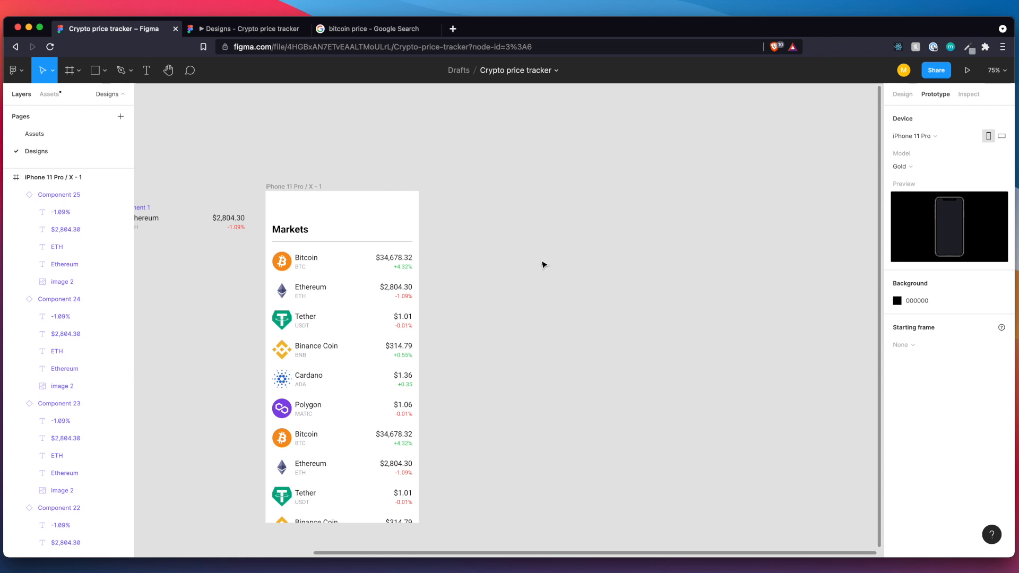
key(f)
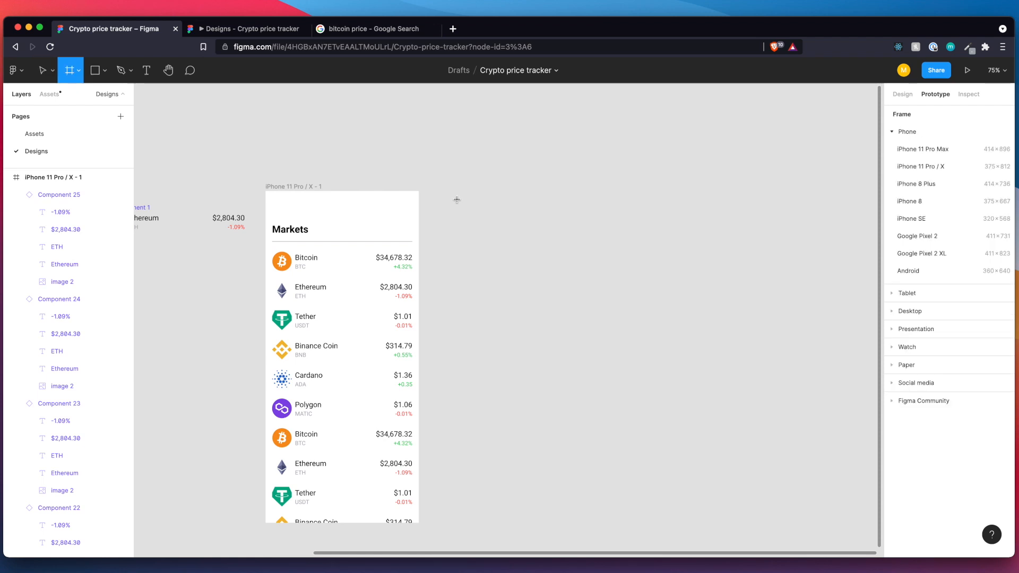
mouse_move(458, 191)
mouse_down()
mouse_move(528, 261)
mouse_move(611, 289)
mouse_move(620, 303)
mouse_up()
Match the new frame's width to the phone screen at 375, using that screen as a guide, and move it back to the empty canvas.
mouse_move(563, 255)
mouse_down()
mouse_move(353, 466)
mouse_move(377, 468)
mouse_up()
drag(431, 485, 419, 486)
drag(271, 485, 266, 485)
drag(312, 453, 567, 271)
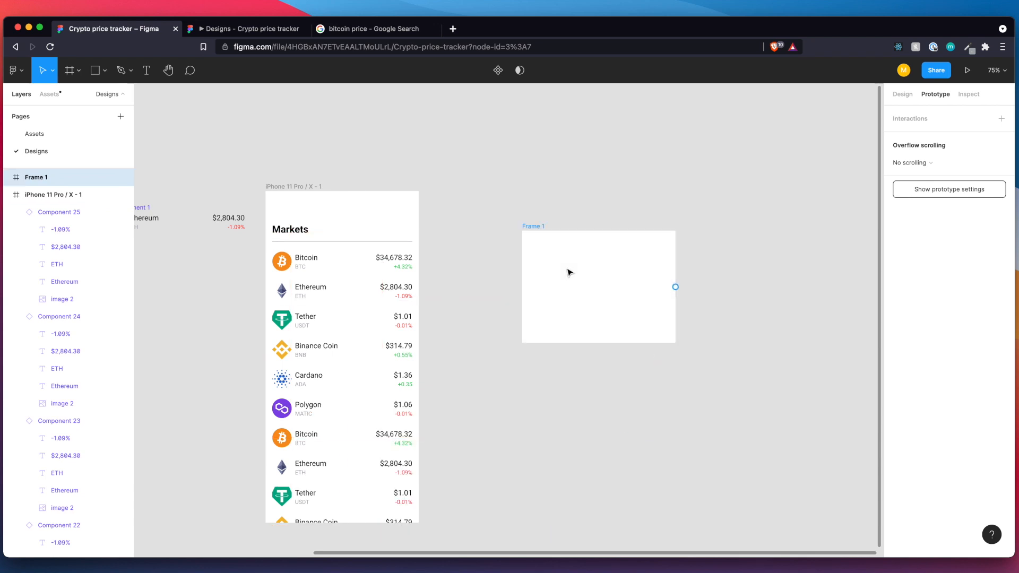
Set the corner radius of the new empty frame beside the Markets screen to 10.
click(904, 94)
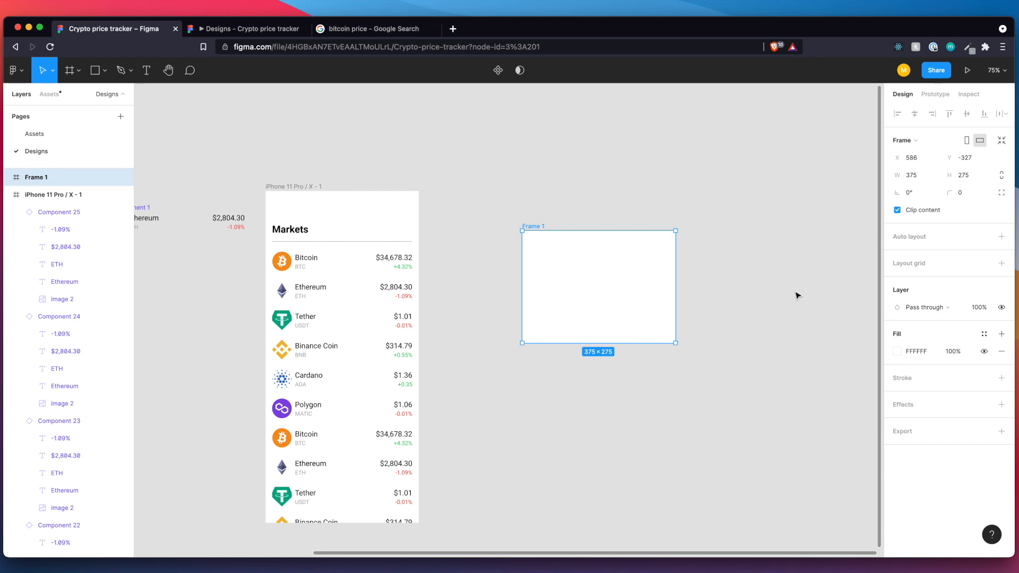
click(713, 291)
click(667, 266)
click(966, 194)
text(10)
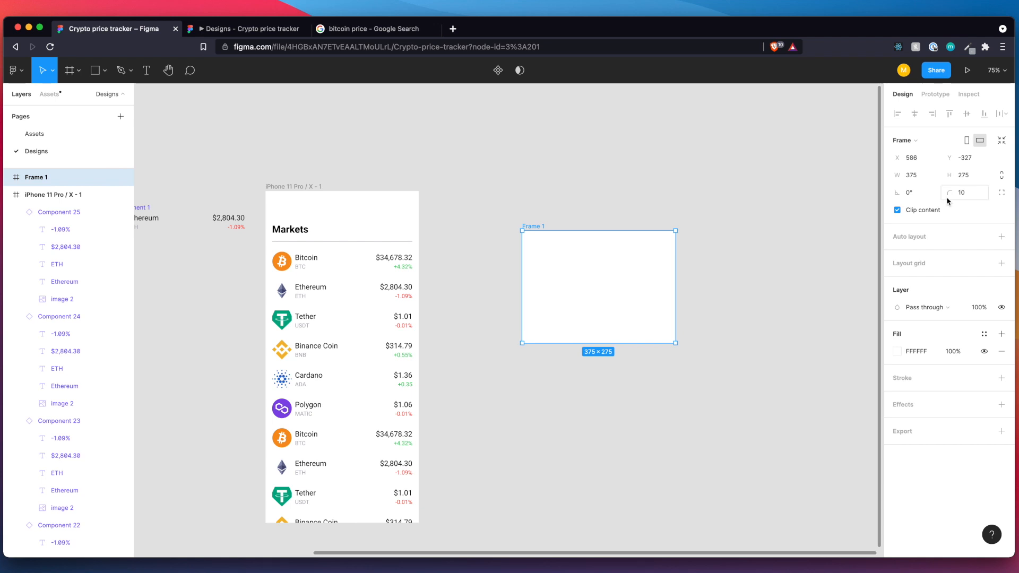
click(756, 330)
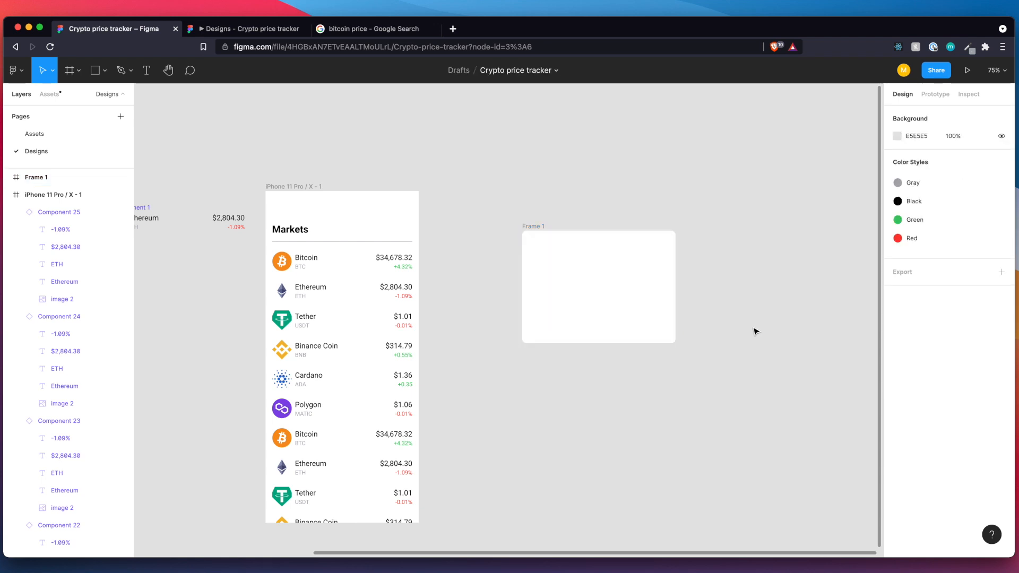
Give the empty frame independent corner radii, keeping 10 for the two upper corners and setting both lower corners to 0.
click(616, 314)
click(1002, 192)
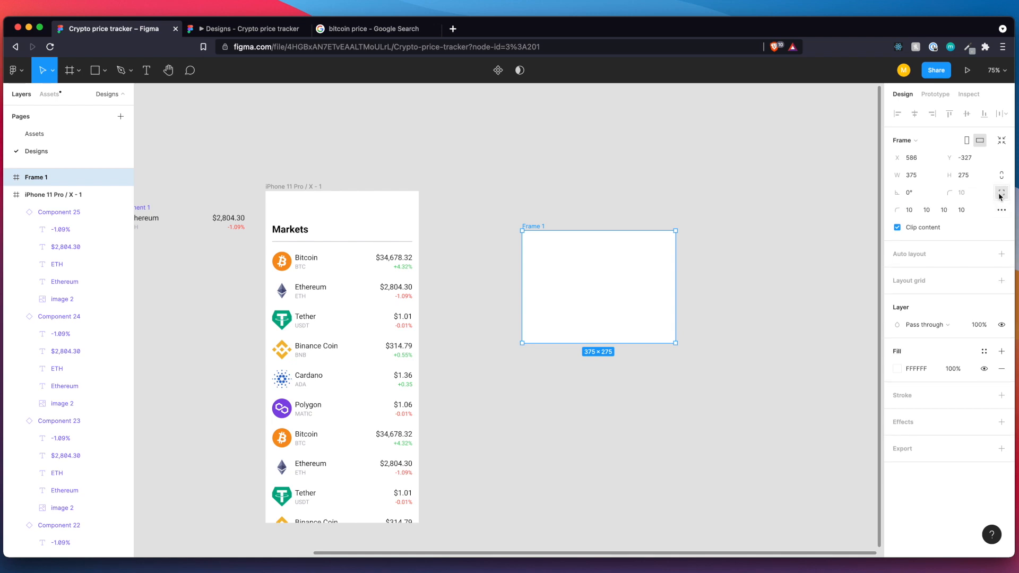
click(910, 210)
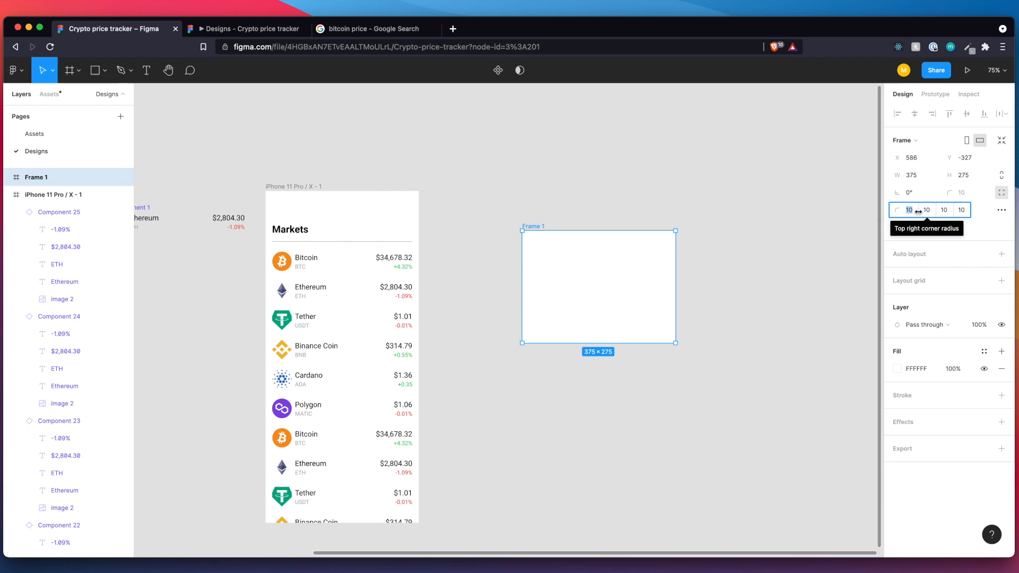
click(927, 210)
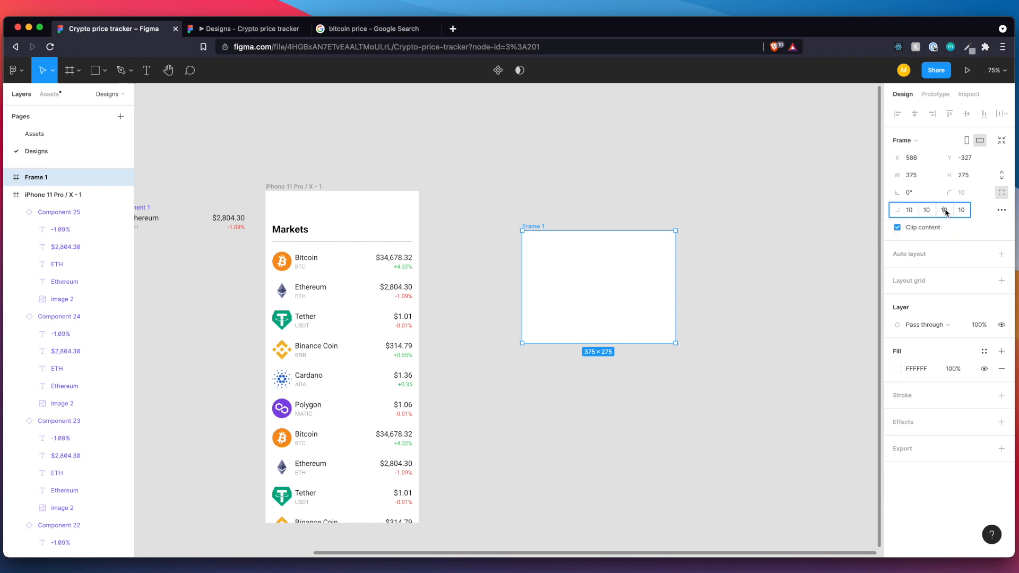
key(Tab)
text(0)
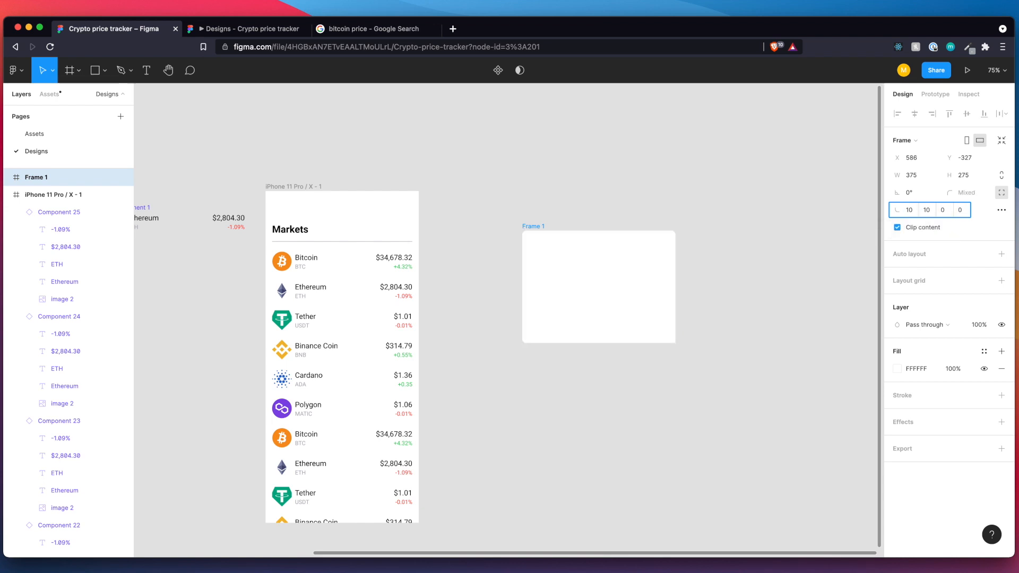
key(Return)
click(772, 353)
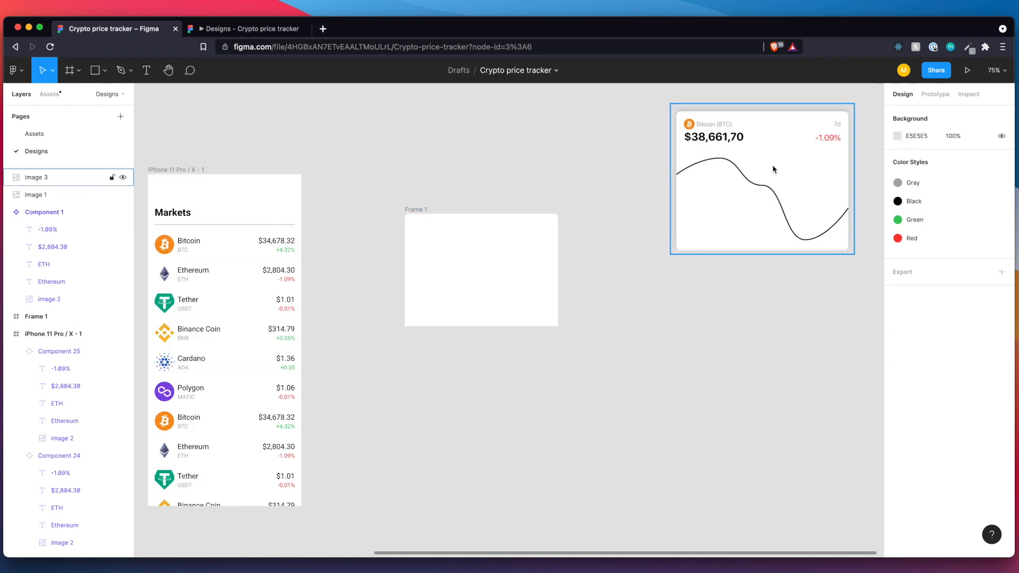
click(510, 285)
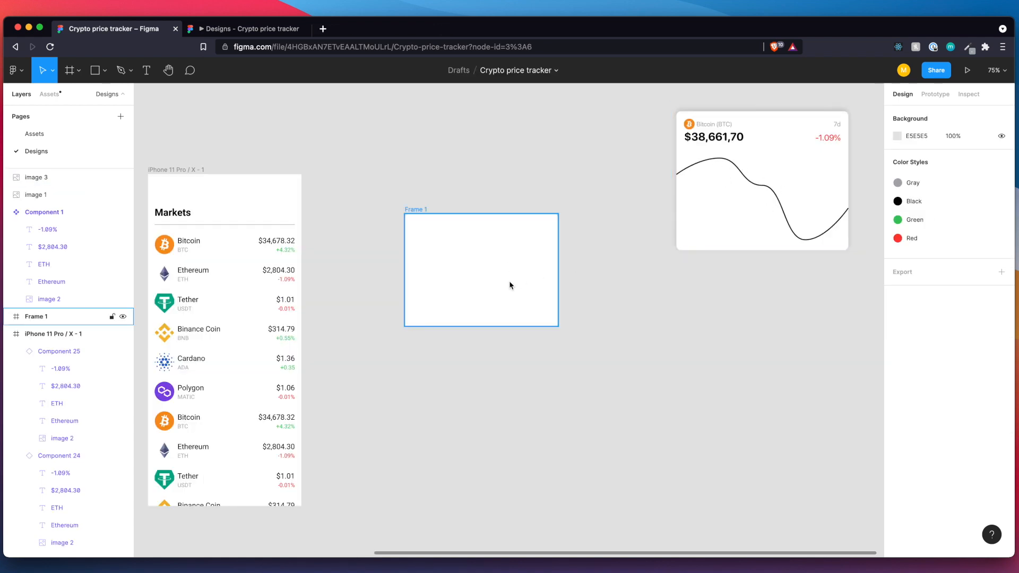
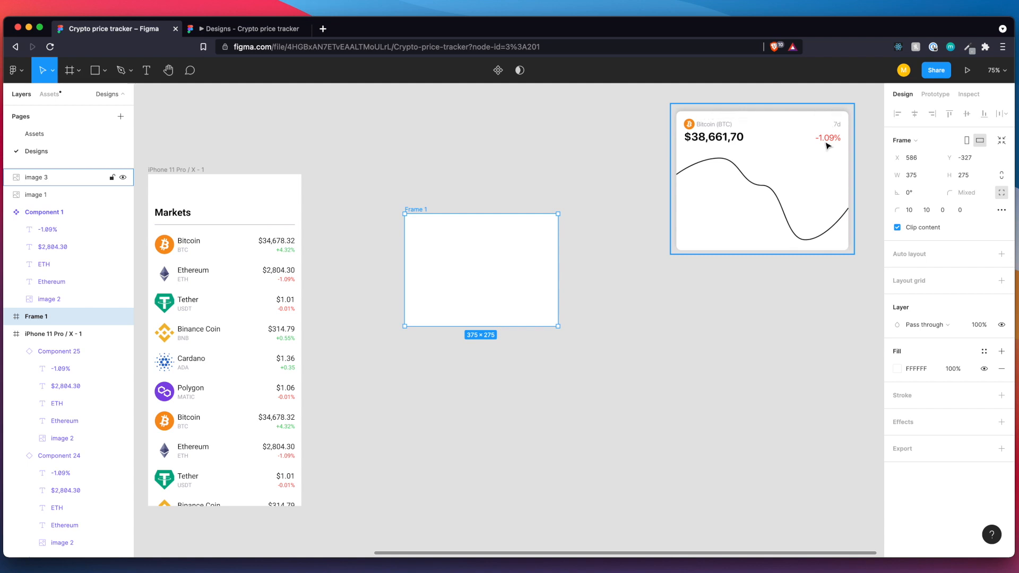
Add a drop shadow to the empty frame and set its Y offset to -4.
click(1000, 423)
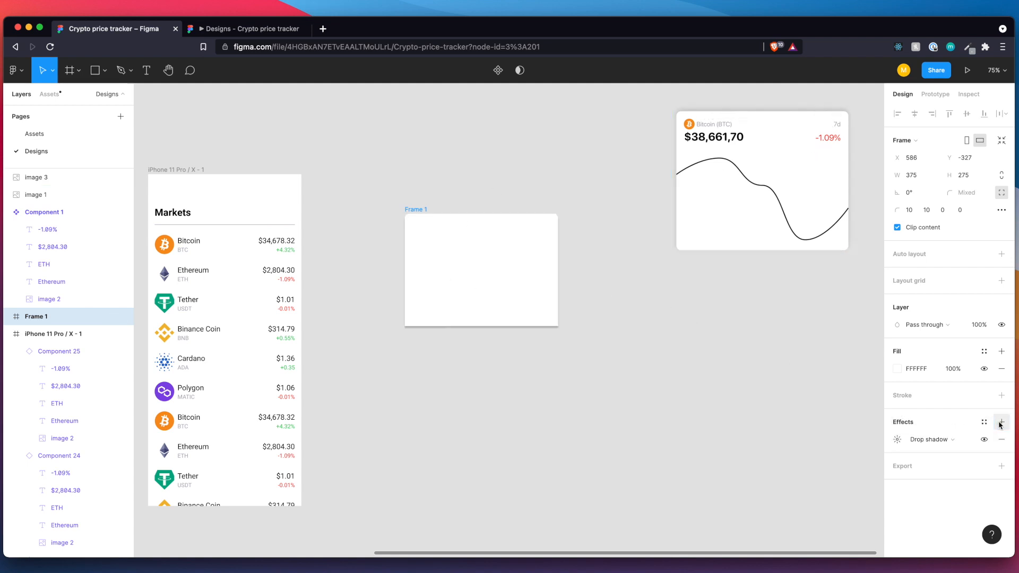
click(898, 440)
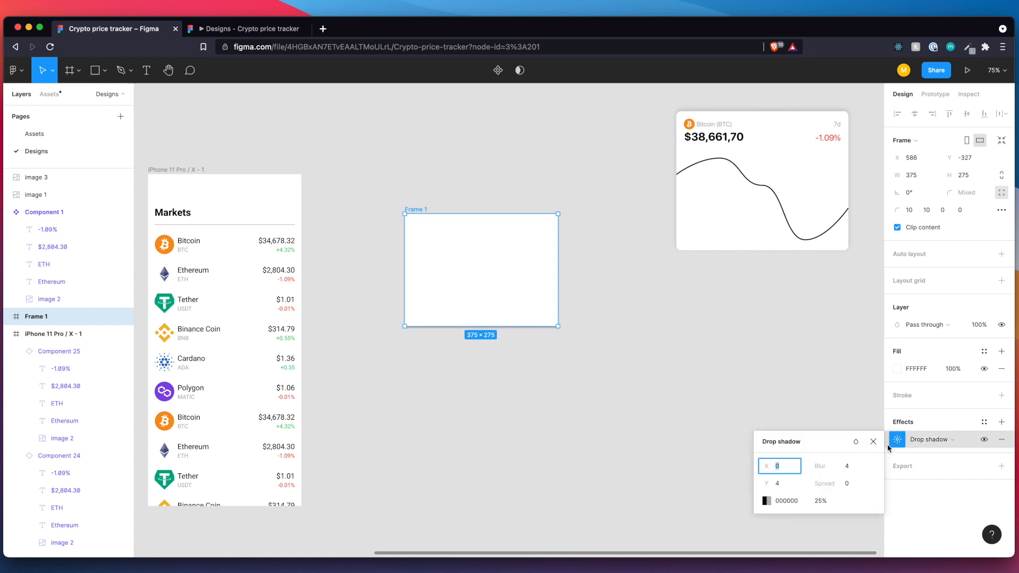
drag(762, 486, 753, 486)
click(781, 485)
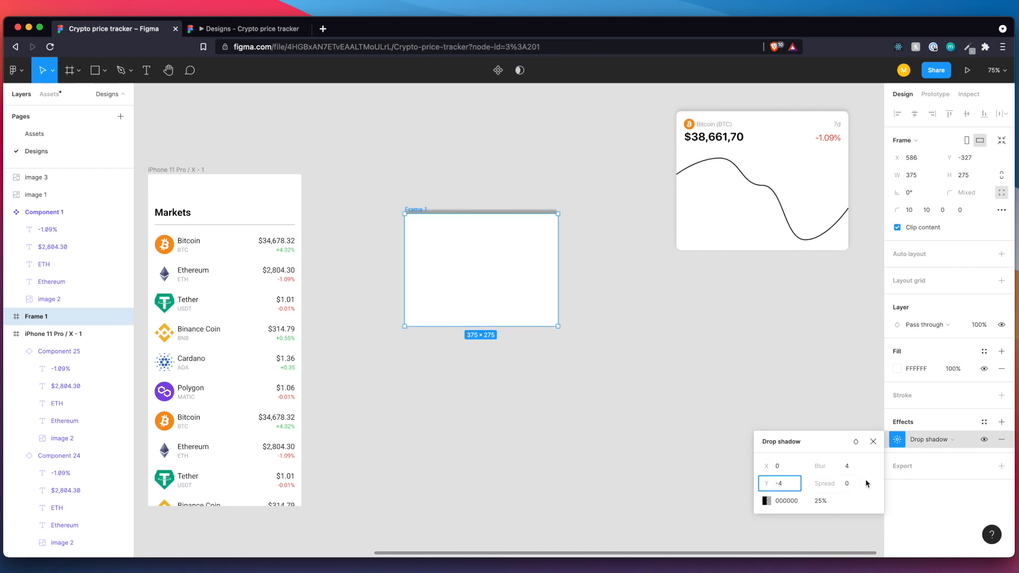
Set the frame's drop shadow blur to 10 and its opacity to 15%.
click(844, 465)
key(BackSpace)
text(10)
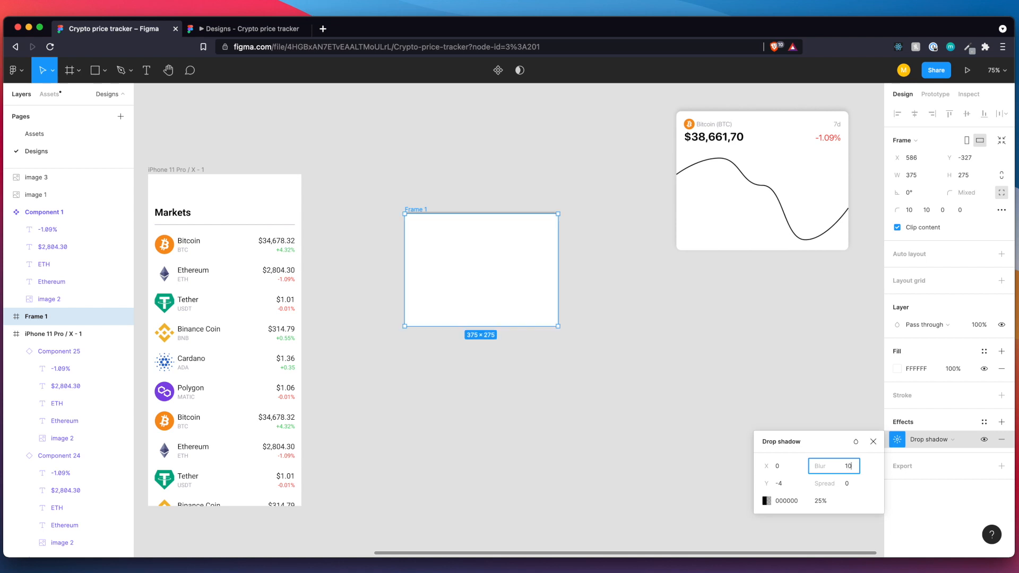
click(823, 506)
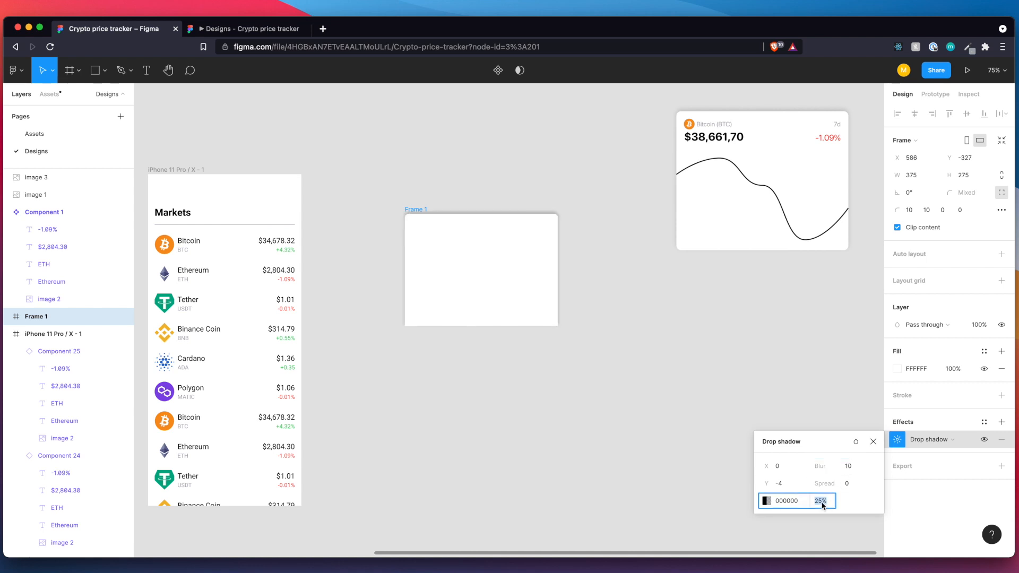
text(15)
key(Return)
click(658, 451)
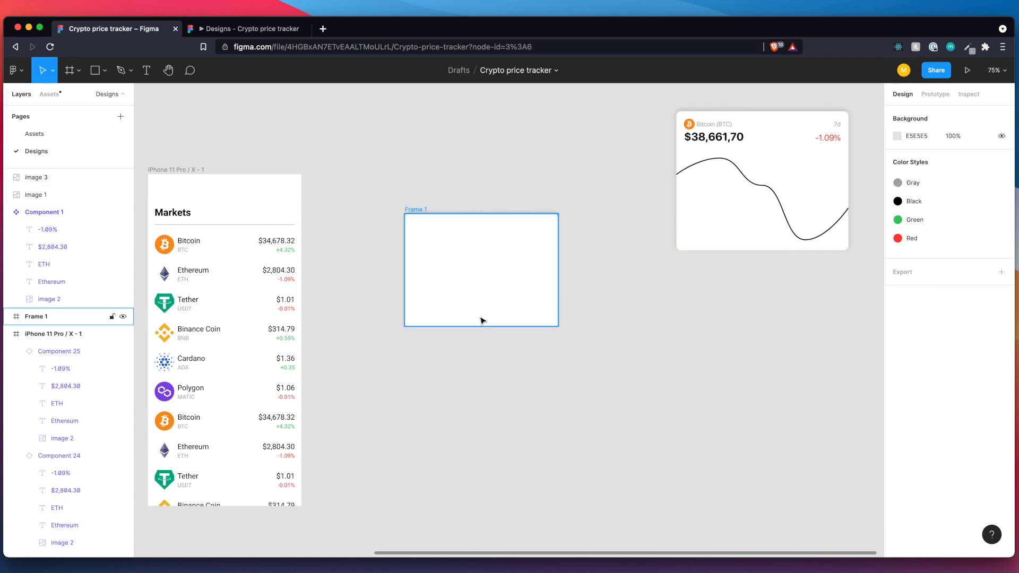
Move the Bitcoin chart reference image closer to the empty frame, roughly level with it.
click(480, 296)
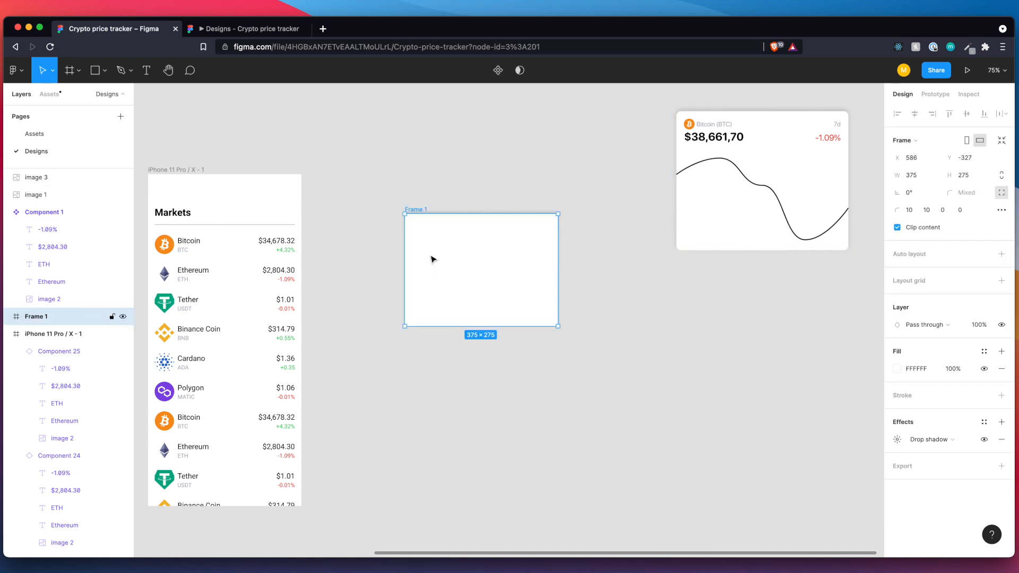
drag(694, 133, 657, 227)
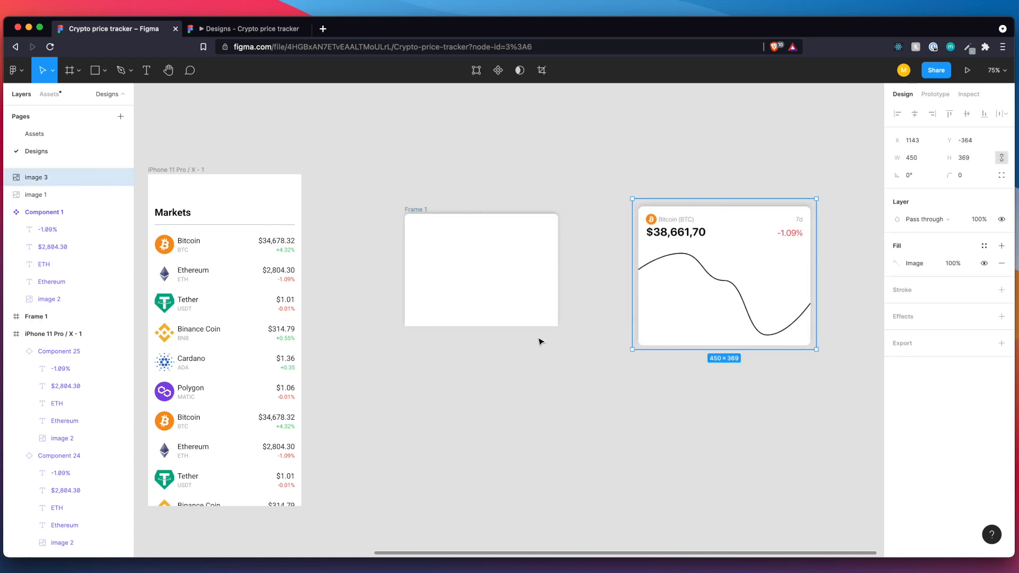
click(544, 370)
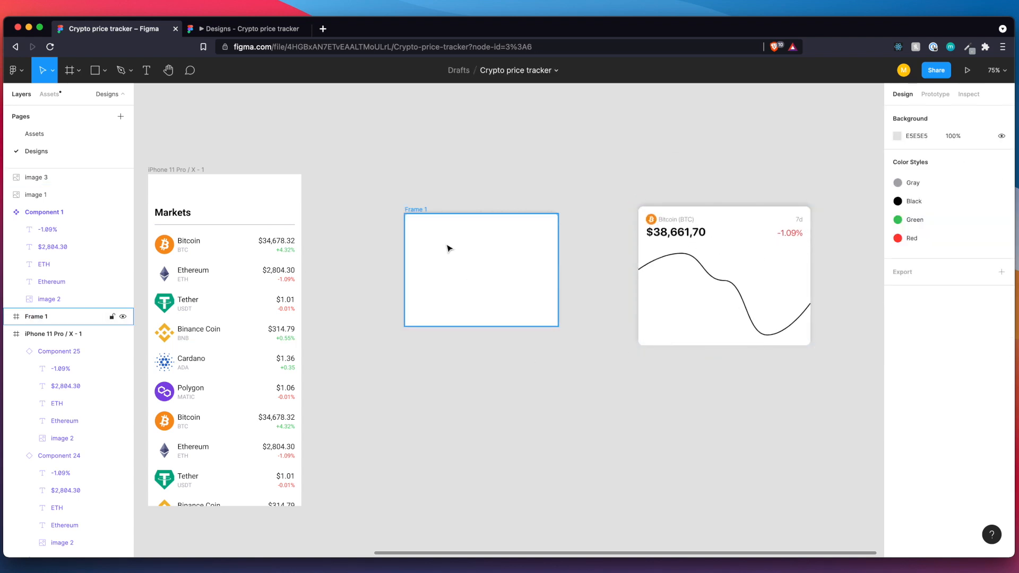
Copy the Bitcoin logo from the Markets list into the empty frame and place it near the upper-left corner at X 16, Y 19.
double_click(171, 250)
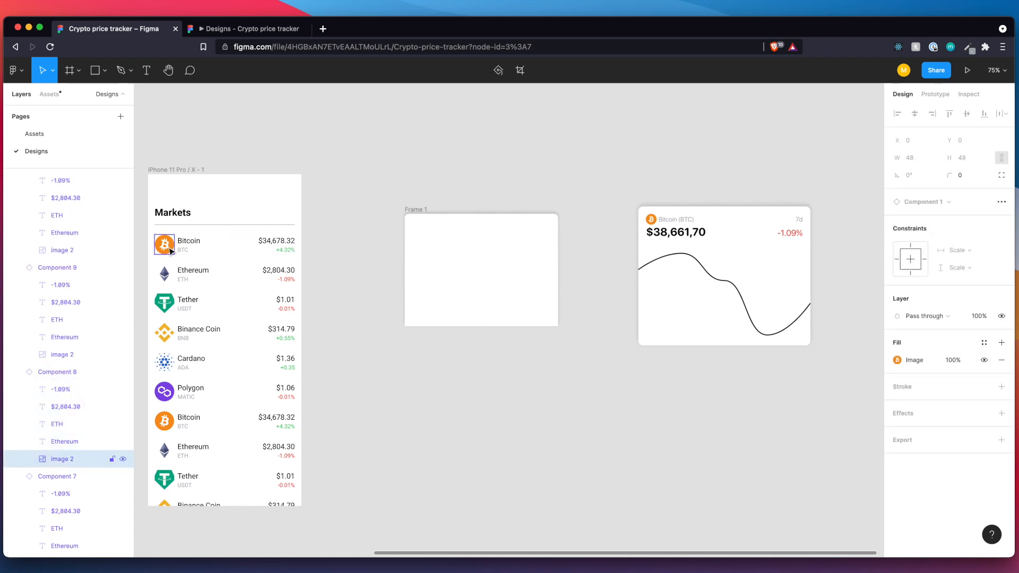
click(452, 237)
key(ctrl+v)
drag(414, 228, 422, 236)
Resize the copied Bitcoin logo to 18 × 18.
click(924, 159)
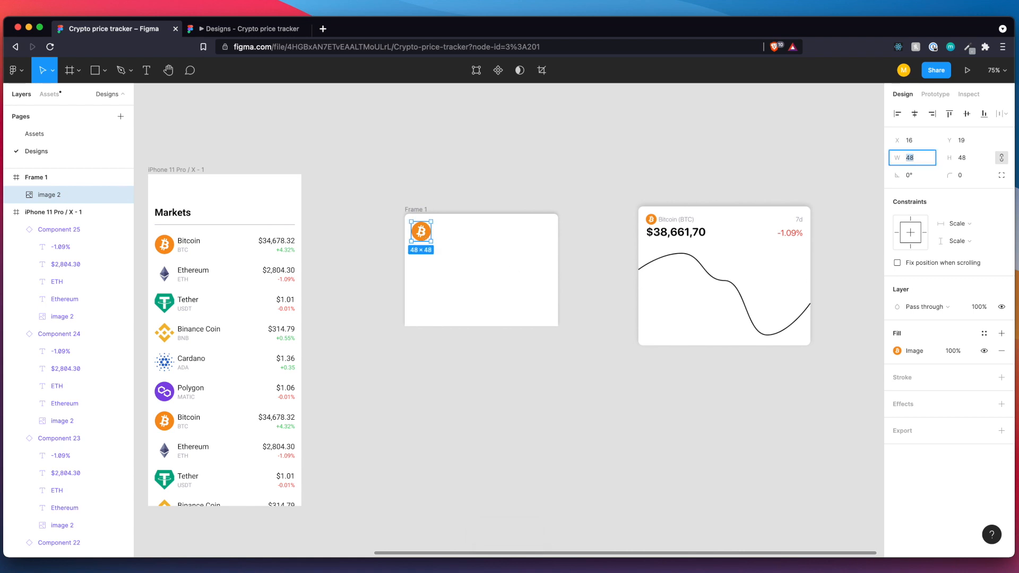
text(18)
key(Return)
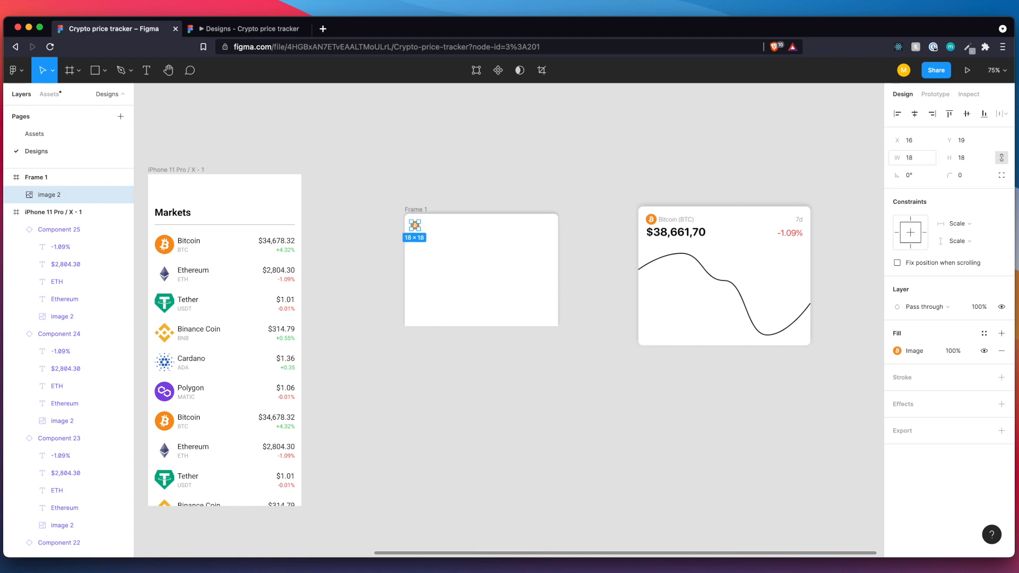
Move the Bitcoin chart reference image right beside the new frame, lining up their upper edges for comparison.
scroll(457, 266, up, 5)
scroll(457, 266, right, 3)
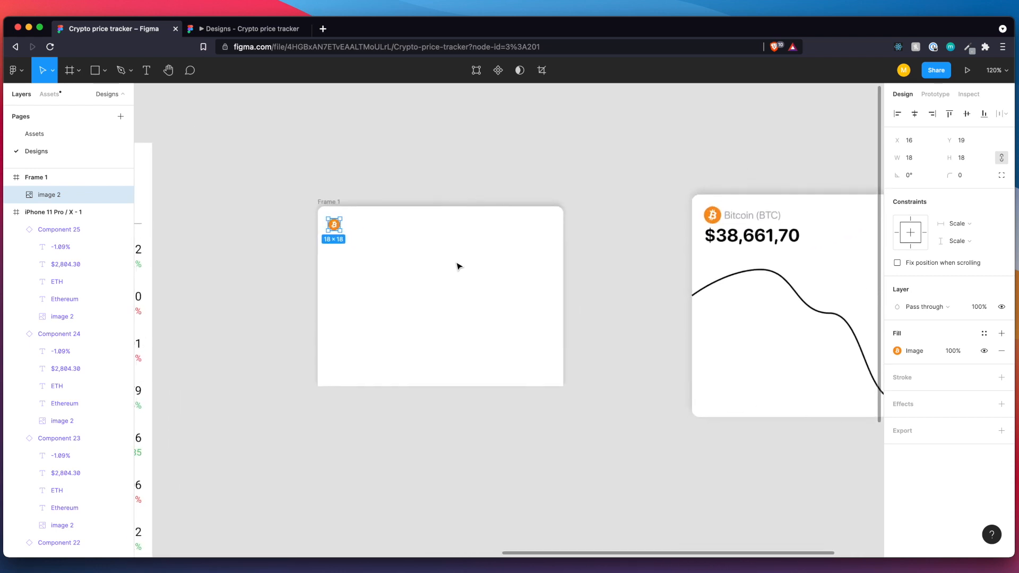
click(724, 308)
drag(680, 425, 733, 382)
drag(852, 301, 707, 319)
Set the size of the Bitcoin logo in the new frame to 24 × 24.
click(332, 228)
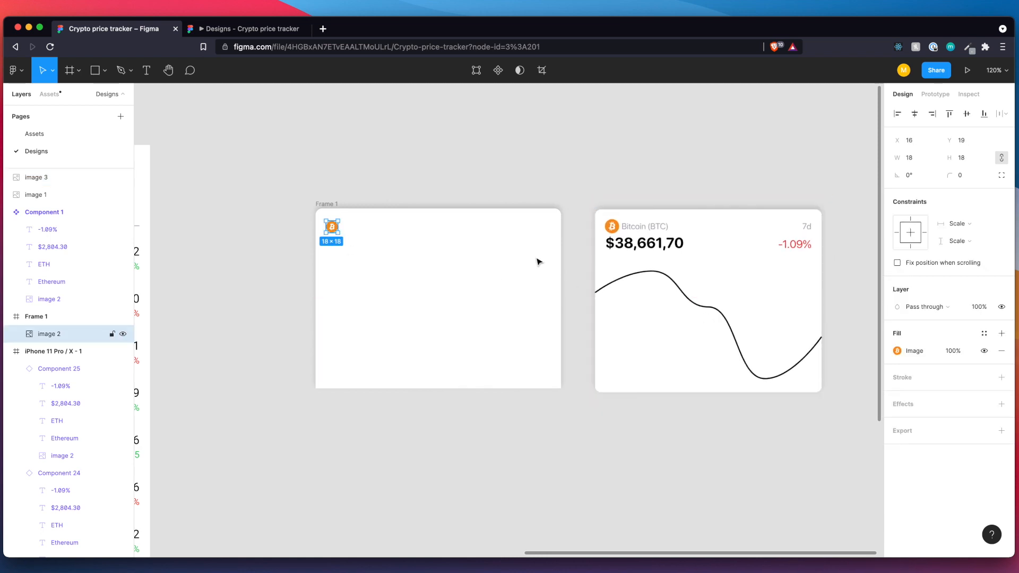
click(917, 158)
key(Return)
Nudge the Bitcoin logo up to Y 16 so its upper margin matches its left margin.
scroll(354, 240, up, 3)
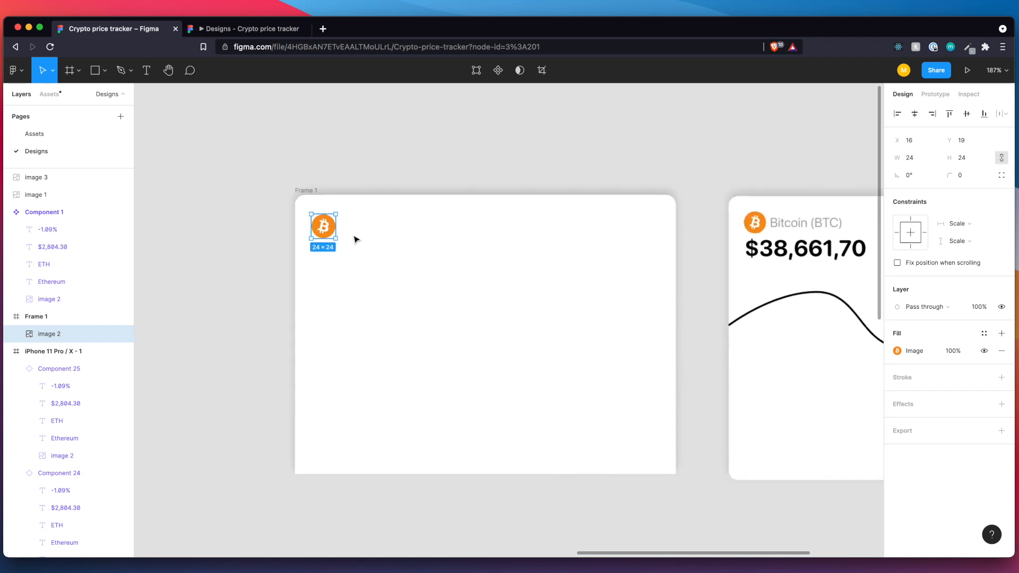
scroll(355, 239, up, 2)
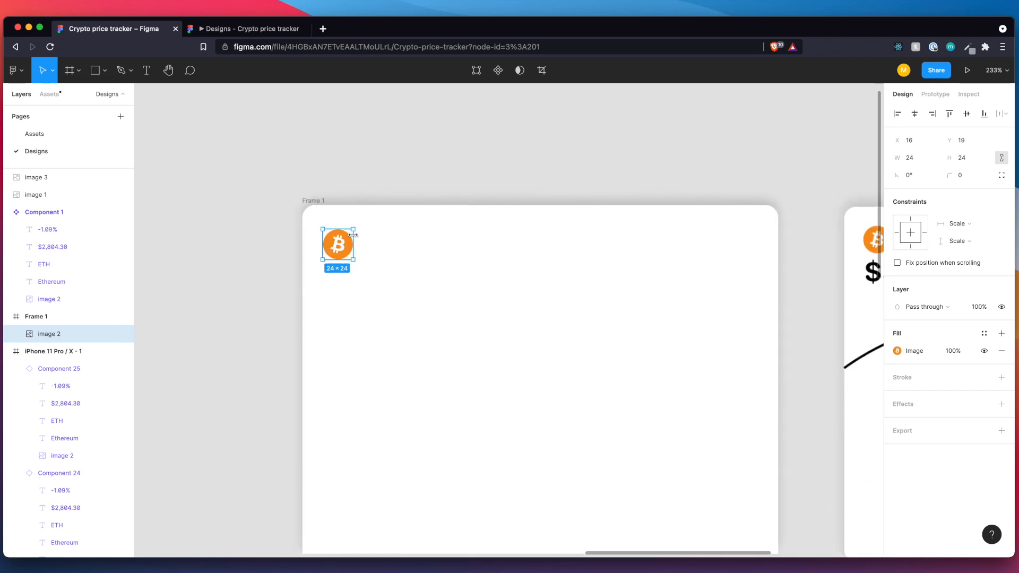
key(alt)
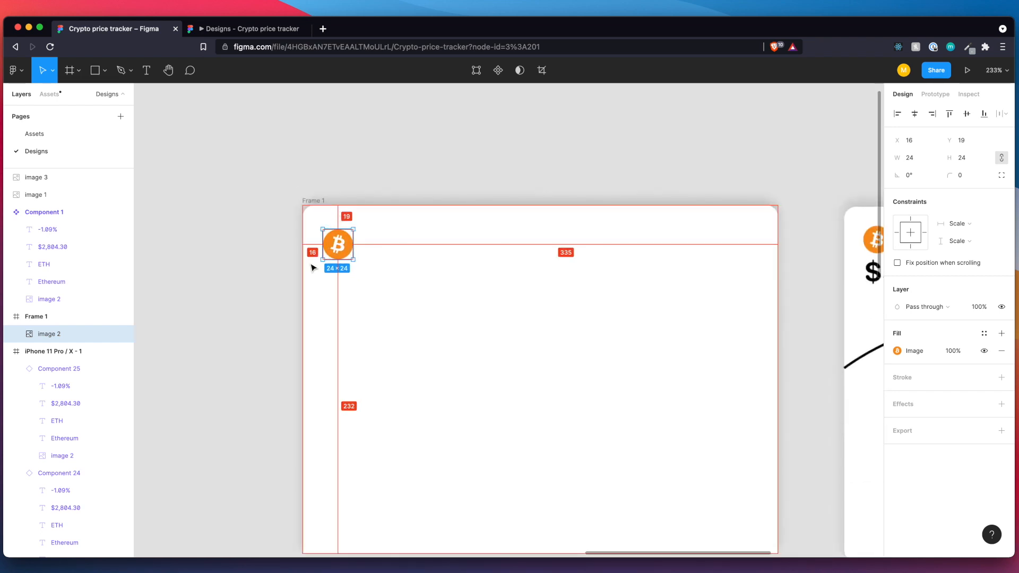
key(Up)
key(Up)
key(Up)
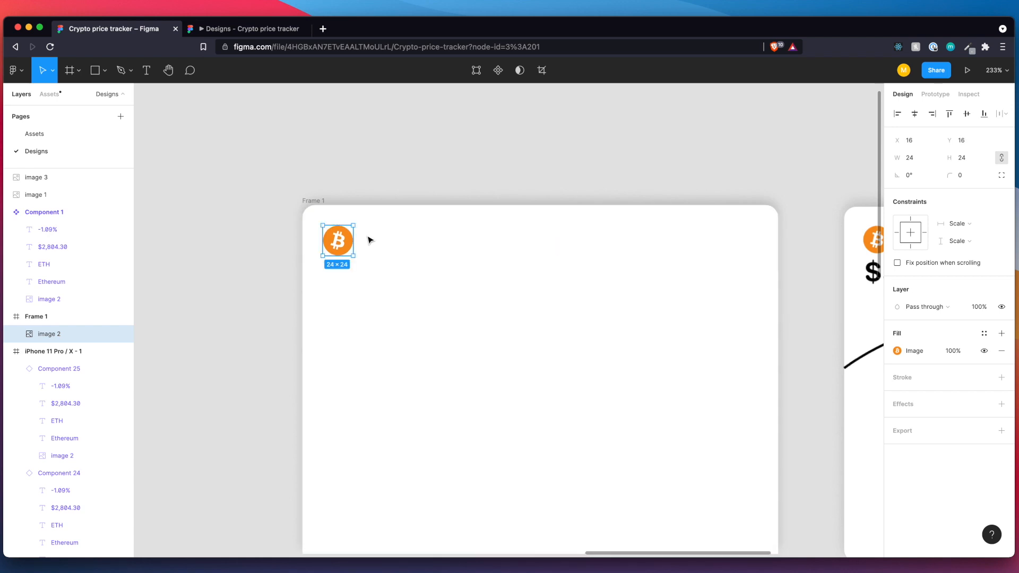
Add the text "Bitcoin (BTC)" to the new frame and place it just right of the Bitcoin logo.
key(t)
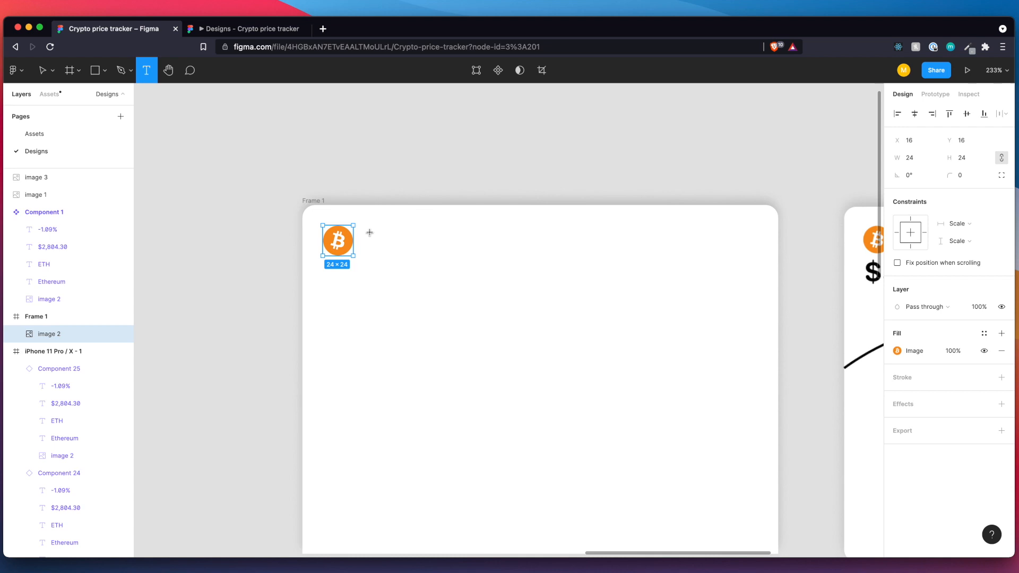
click(370, 240)
scroll(444, 246, down, 5)
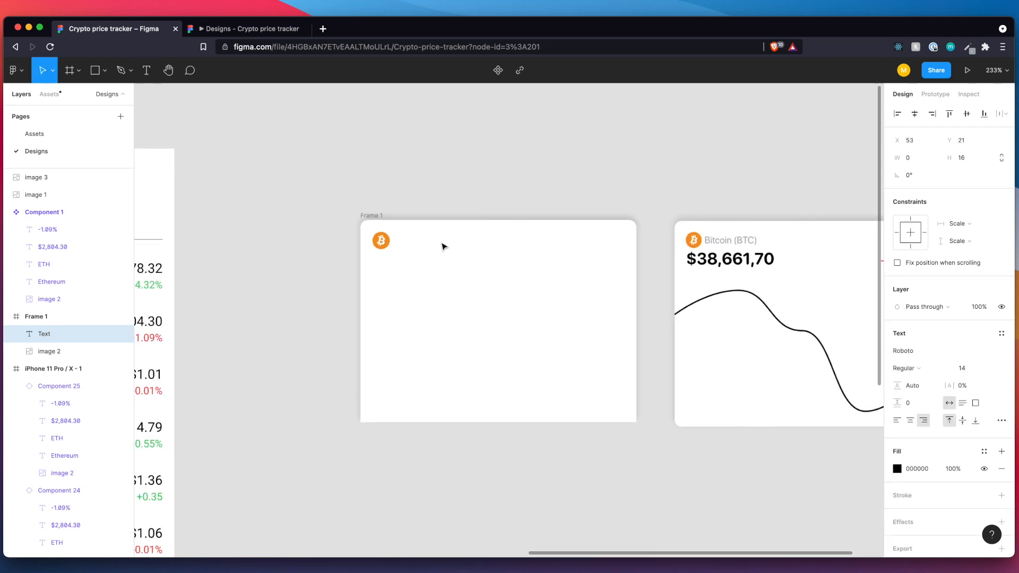
text(Bitcoin (BTC))
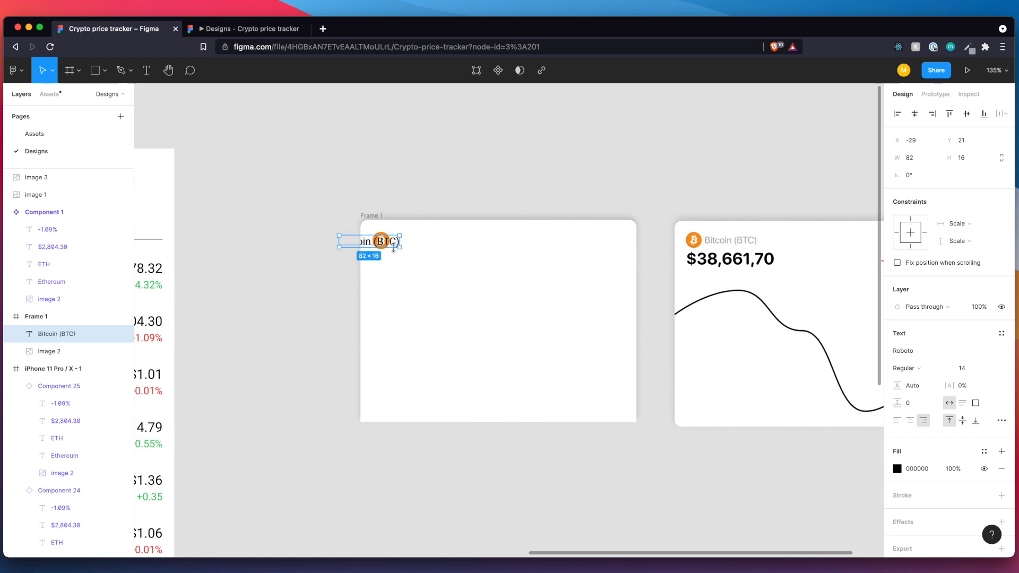
drag(392, 239, 450, 245)
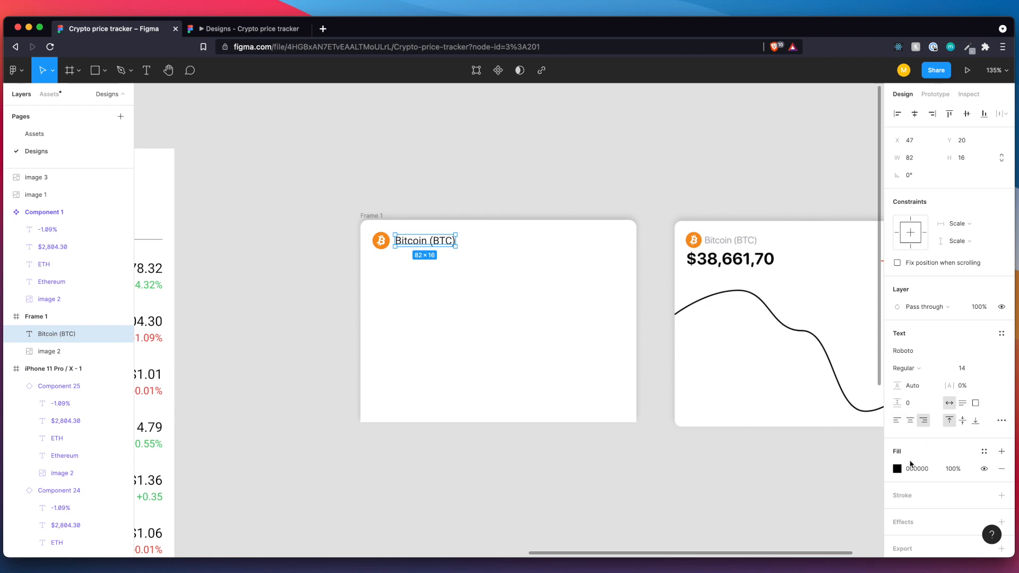
Apply the Gray color style to the "Bitcoin (BTC)" text and nudge it to X 48.
click(984, 452)
click(902, 465)
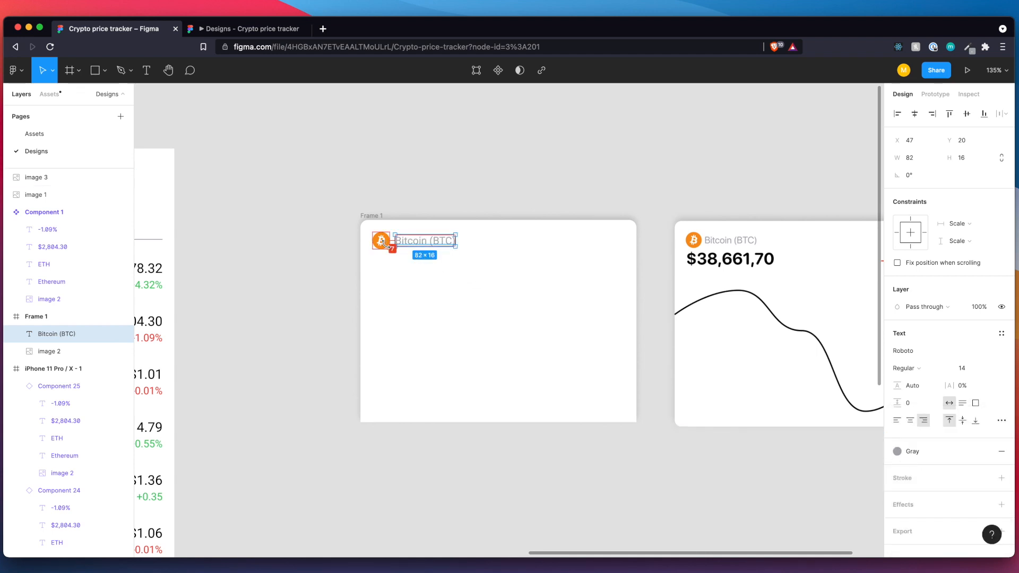
key(Right)
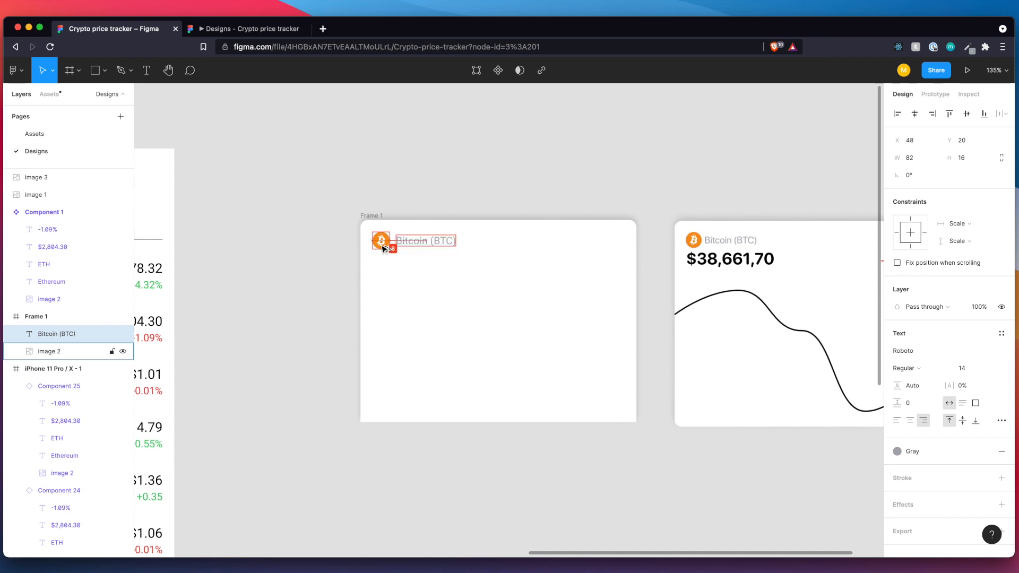
click(401, 268)
key(shift+1)
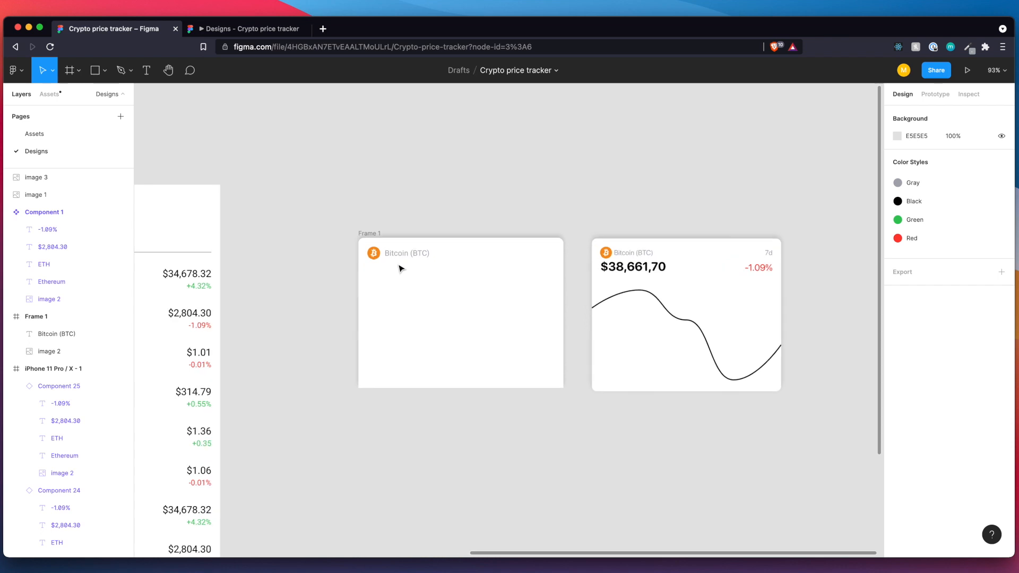
Duplicate the "Bitcoin (BTC)" text and place the copy on the same line, 16 px from the frame's right edge.
scroll(401, 268, up, 10)
click(347, 257)
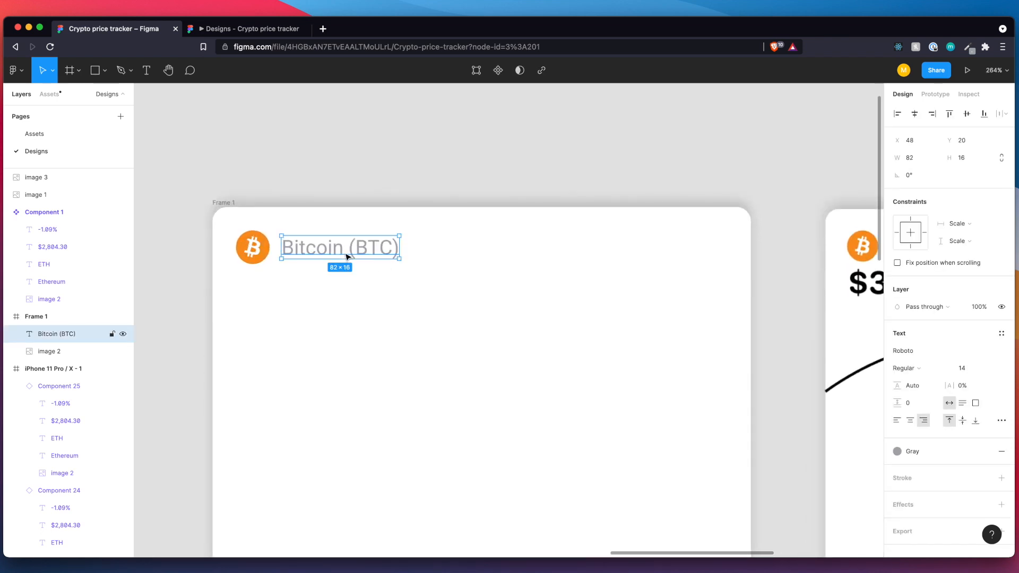
key(super+v)
drag(376, 250, 713, 251)
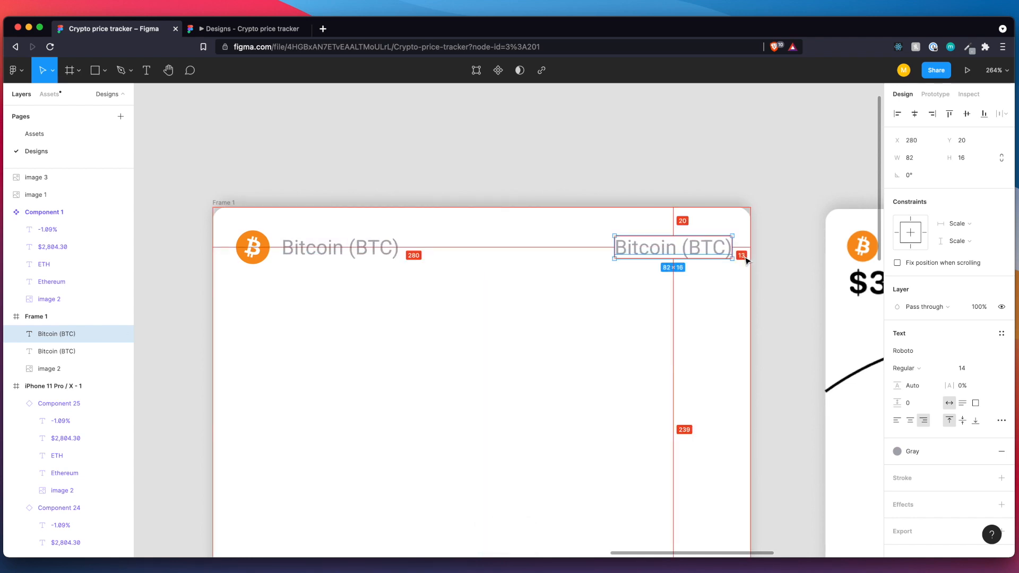
key(Left)
key(Left)
key(Left)
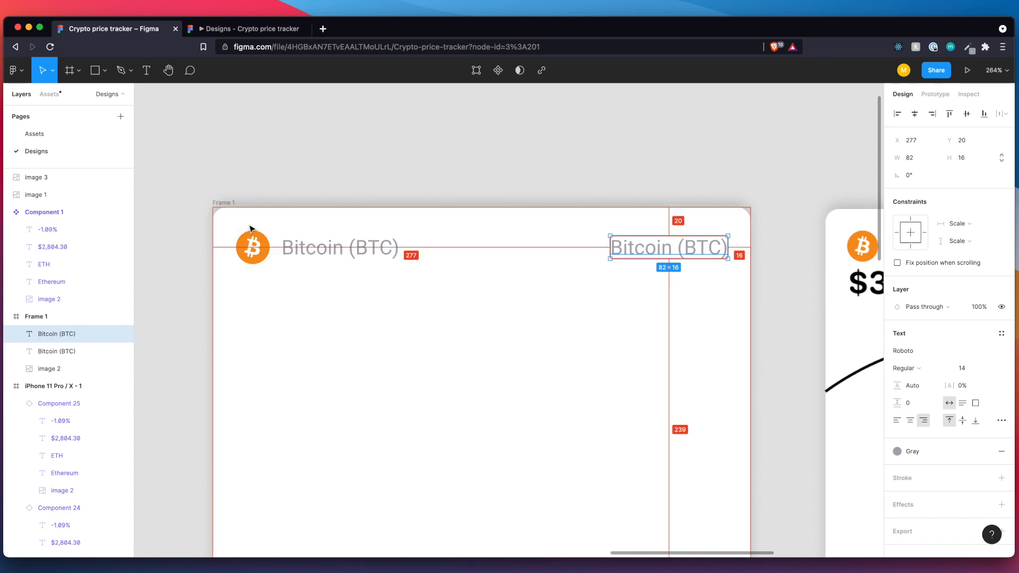
click(248, 251)
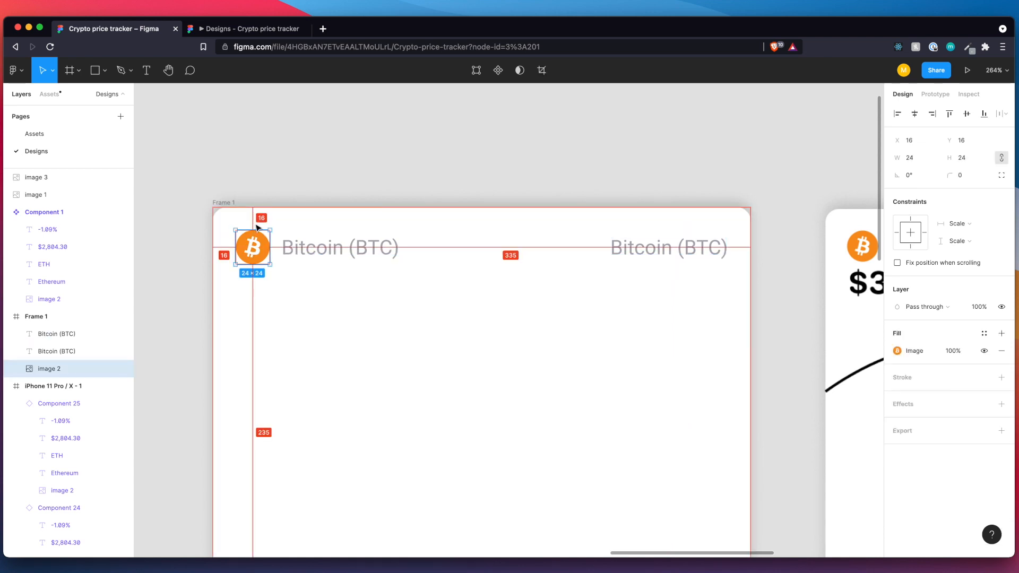
Change the duplicated text at the frame's right edge to "7d".
double_click(635, 247)
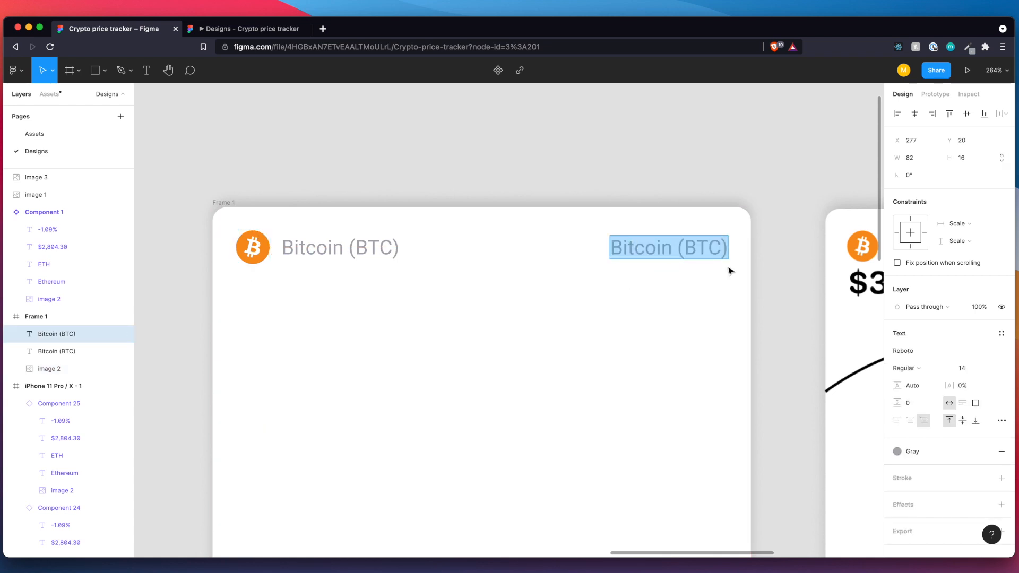
text(7d)
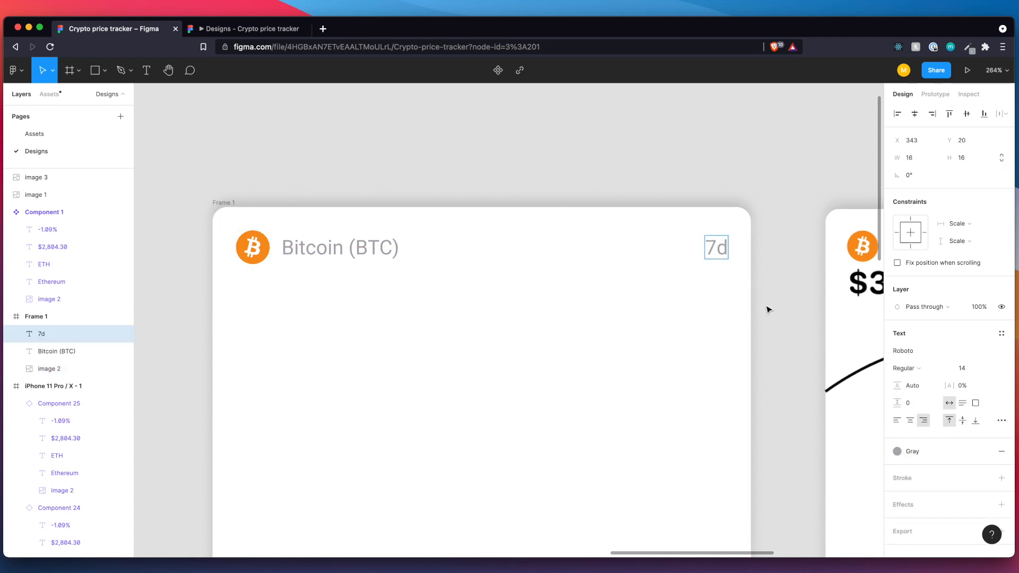
key(Escape)
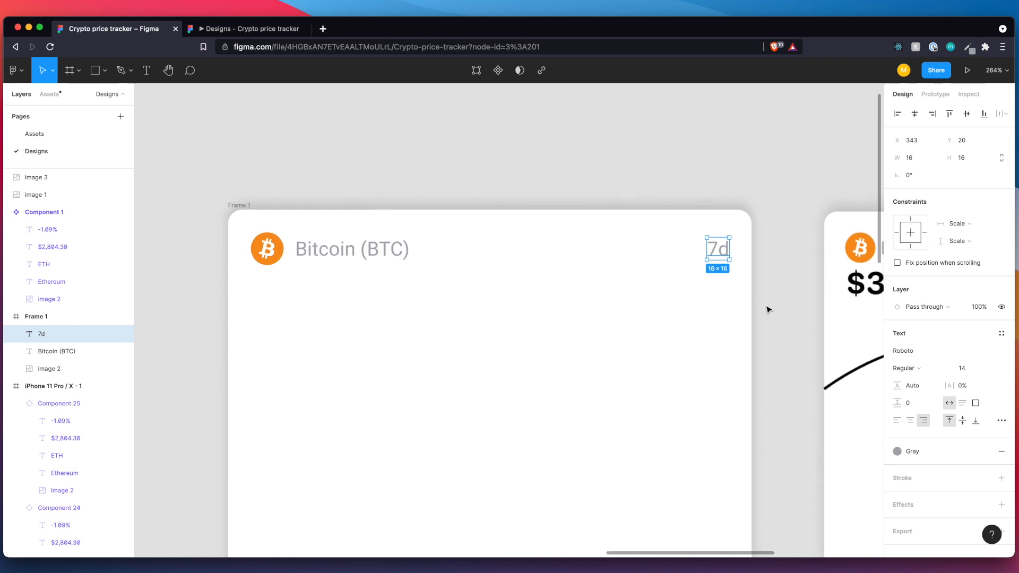
scroll(768, 309, down, 5)
scroll(768, 310, right, 5)
scroll(767, 308, down, 4)
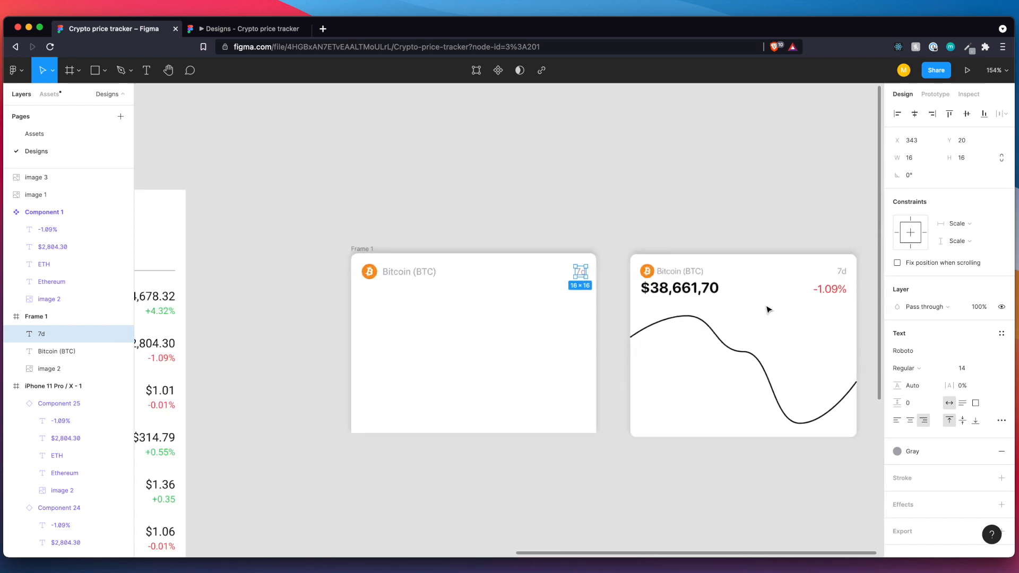
click(494, 317)
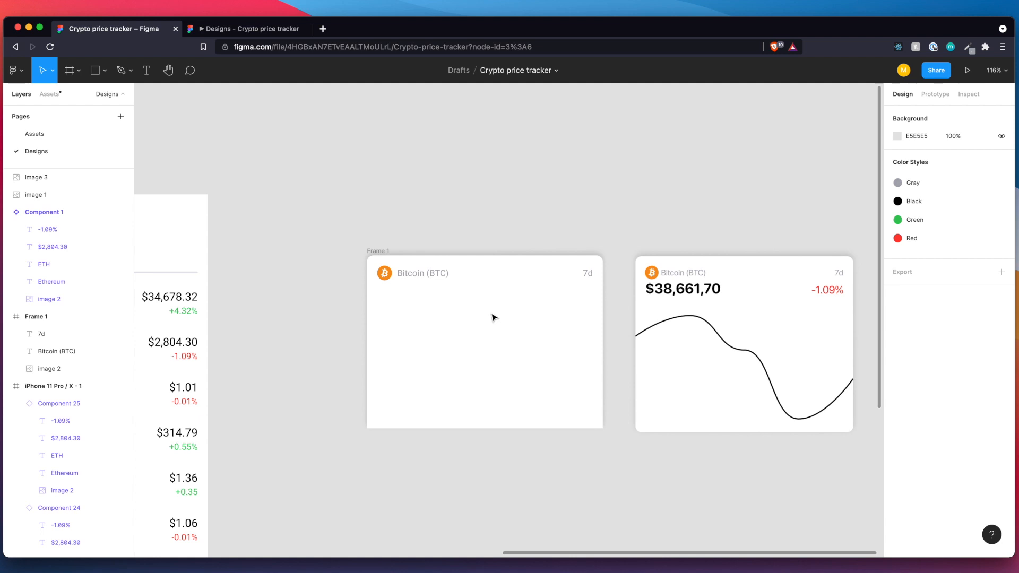
scroll(494, 317, up, 5)
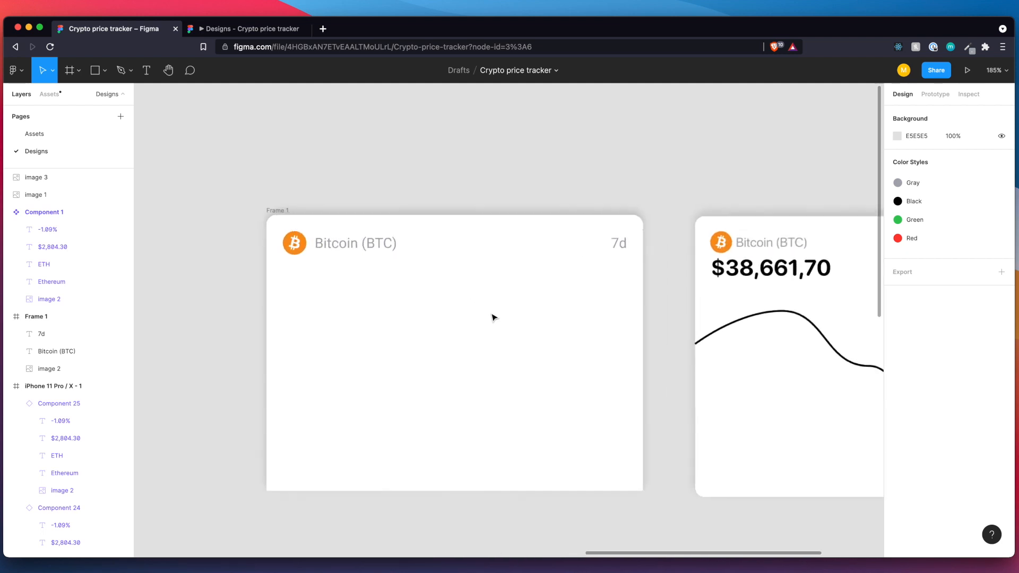
Add a new text reading "$" to the Bitcoin card frame, just below the Bitcoin logo.
key(t)
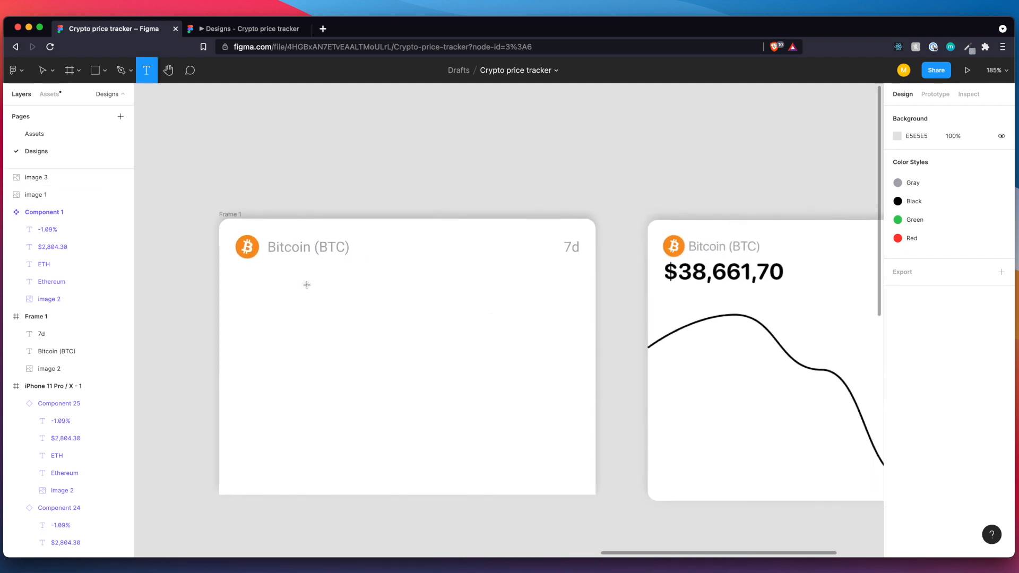
click(245, 275)
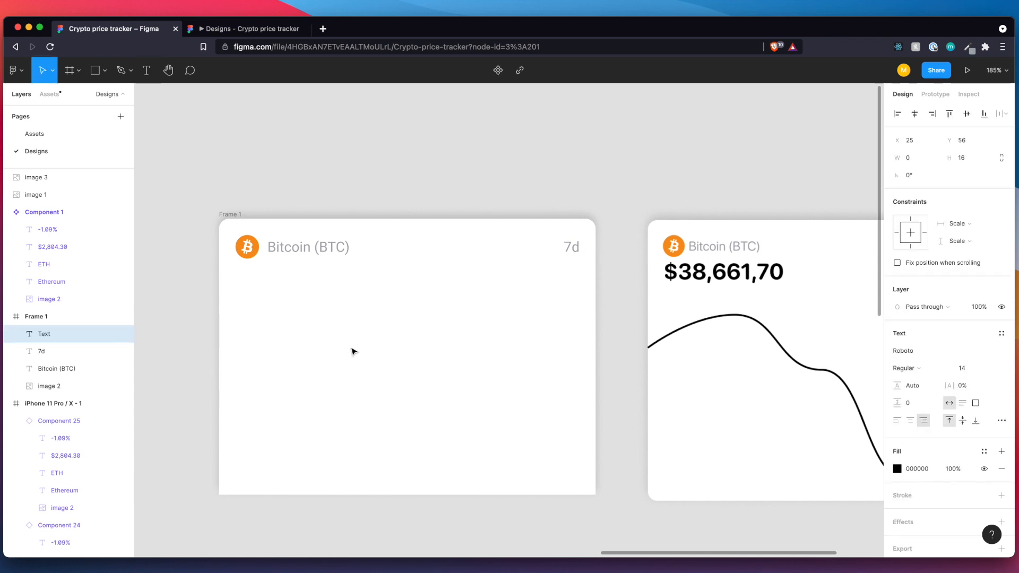
text(#)
key(BackSpace)
text($)
Replace the "$" text with the Bitcoin price "$34,678.32" copied from the Markets list.
scroll(241, 309, down, 5)
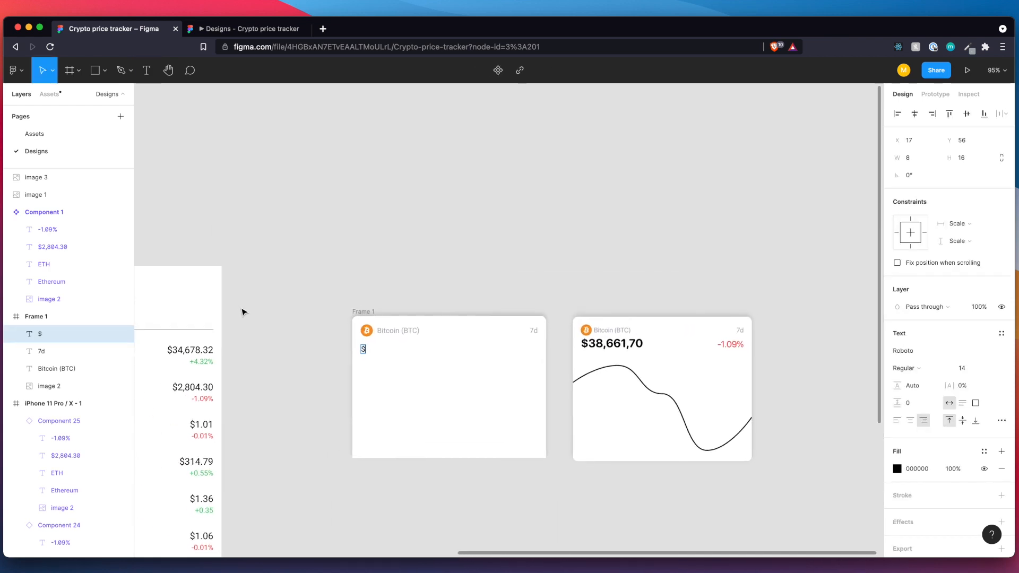
scroll(242, 309, left, 1)
double_click(196, 344)
key(super+c)
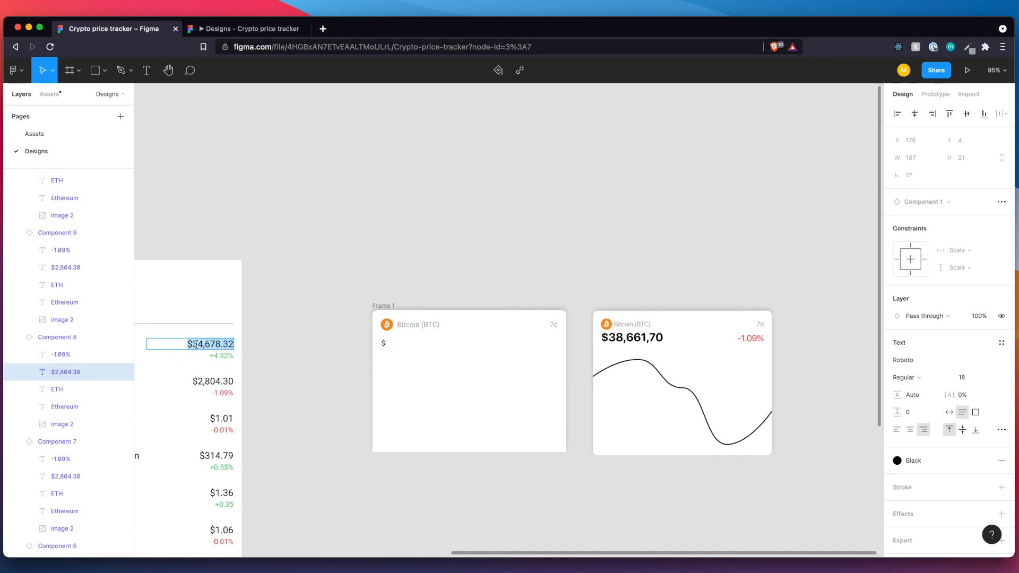
click(383, 344)
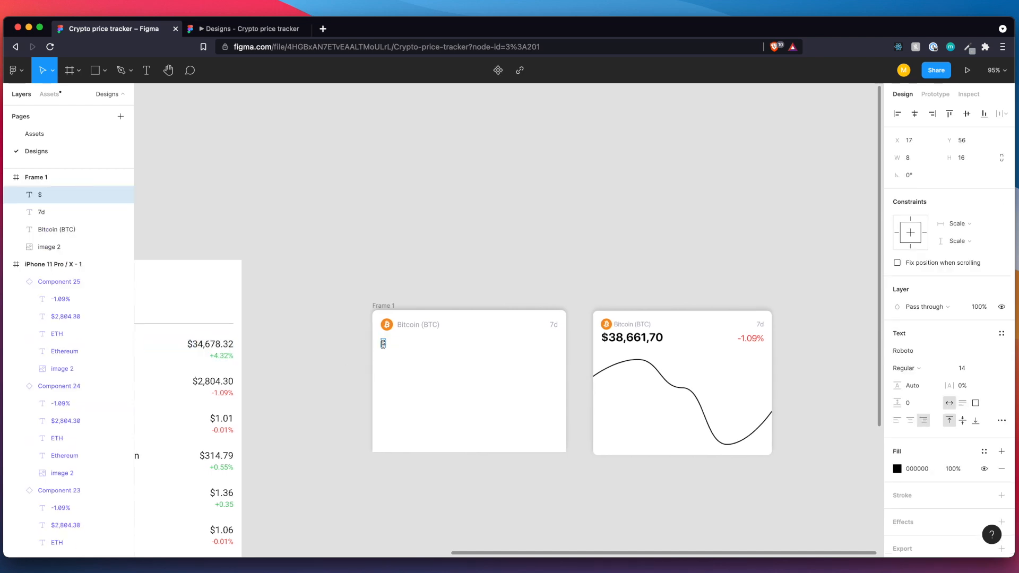
key(super+v)
click(415, 385)
Align the price text with the Bitcoin logo's left edge at X 16 and nudge it up to Y 48, 8 px below the logo.
drag(384, 347, 428, 346)
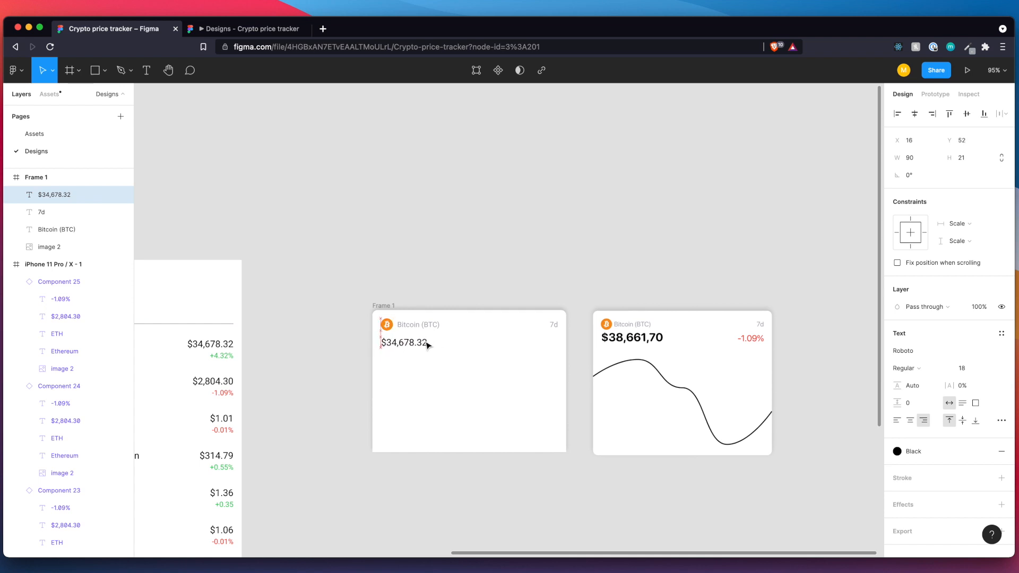
key(alt)
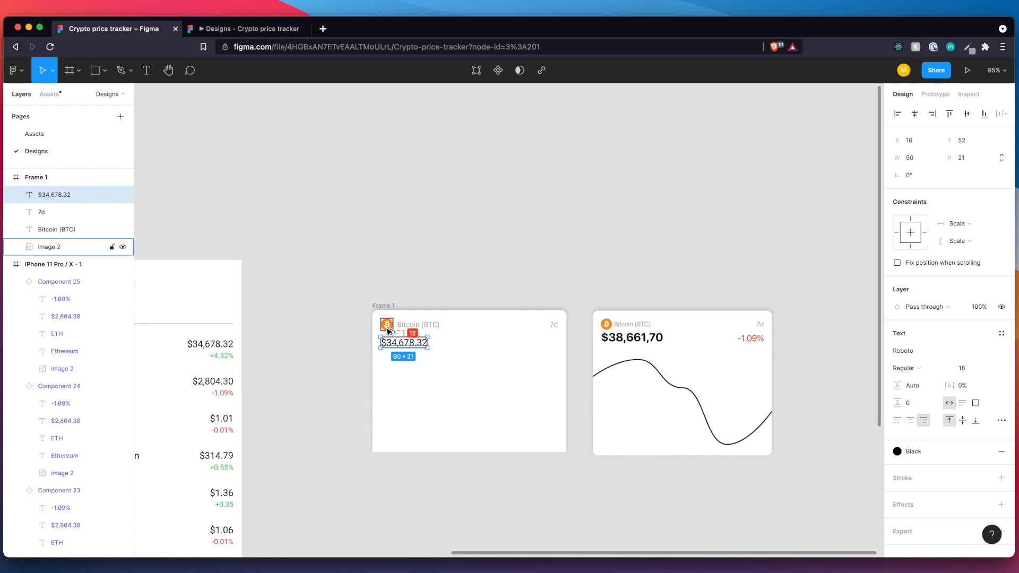
key(Up)
key(Up)
key(Up)
key(Up)
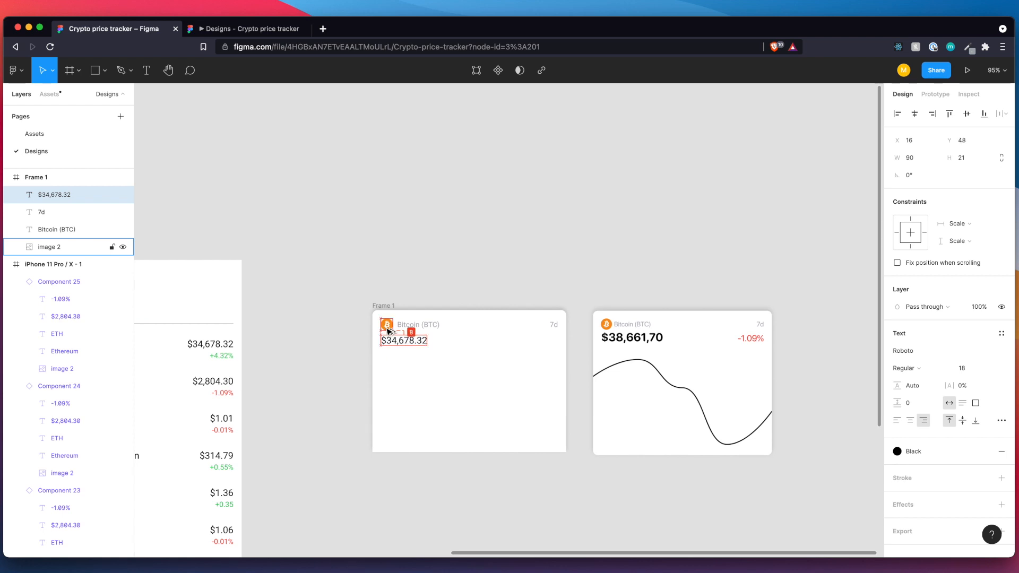
Set the font weight of the "$34,678.32" price text to Bold.
scroll(393, 334, up, 10)
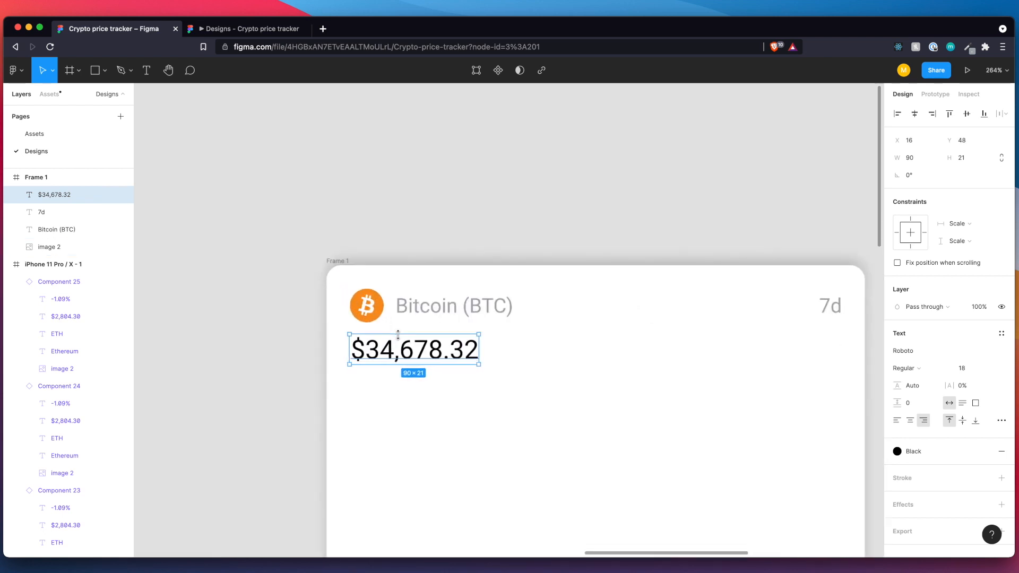
scroll(398, 335, down, 4)
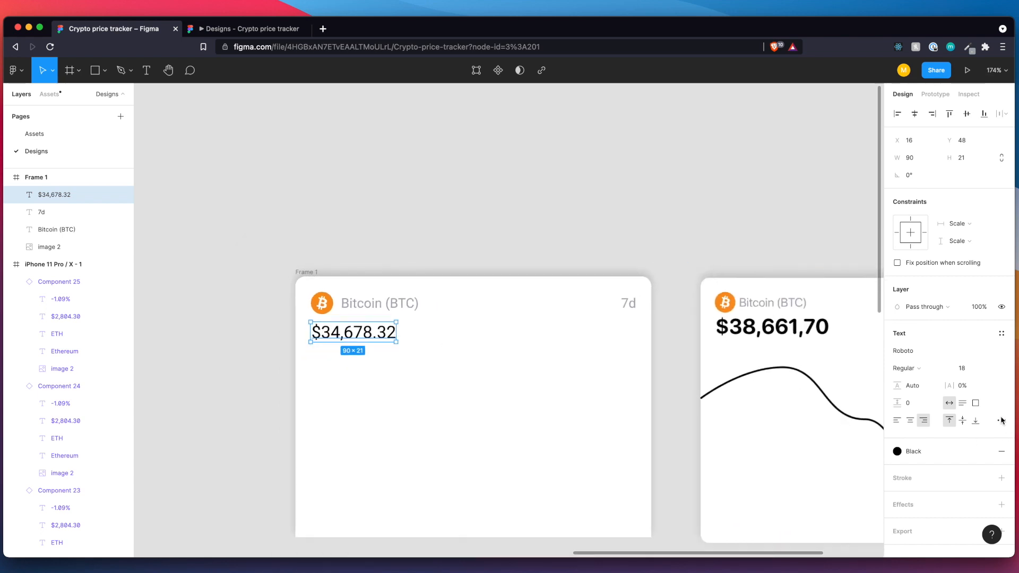
click(932, 369)
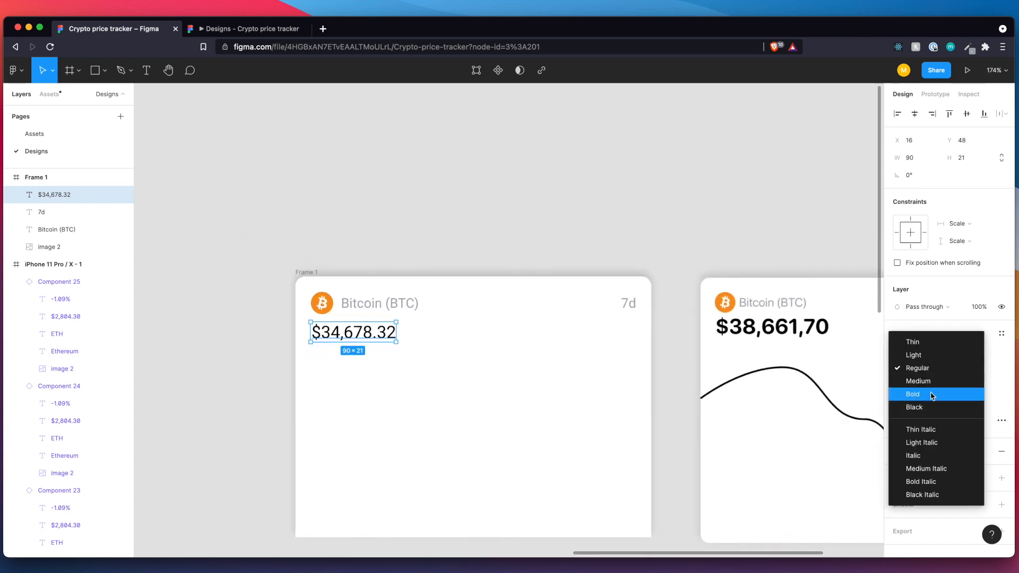
click(932, 393)
click(463, 388)
scroll(463, 387, down, 2)
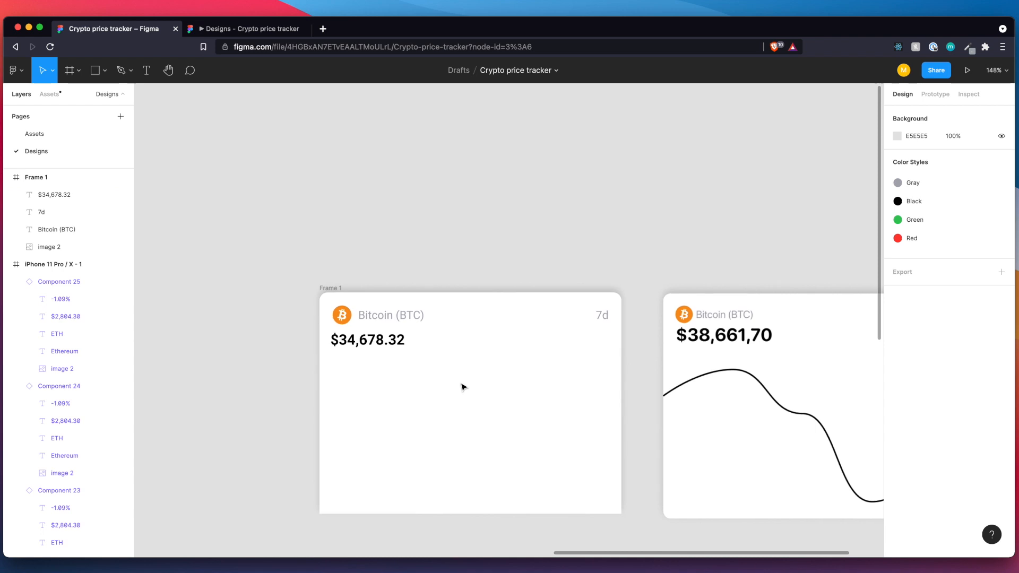
Copy Ethereum's red "-1.09%" text from the Markets list and place the copy in the Bitcoin card, level with the price under "7d".
scroll(464, 387, right, 1)
click(267, 322)
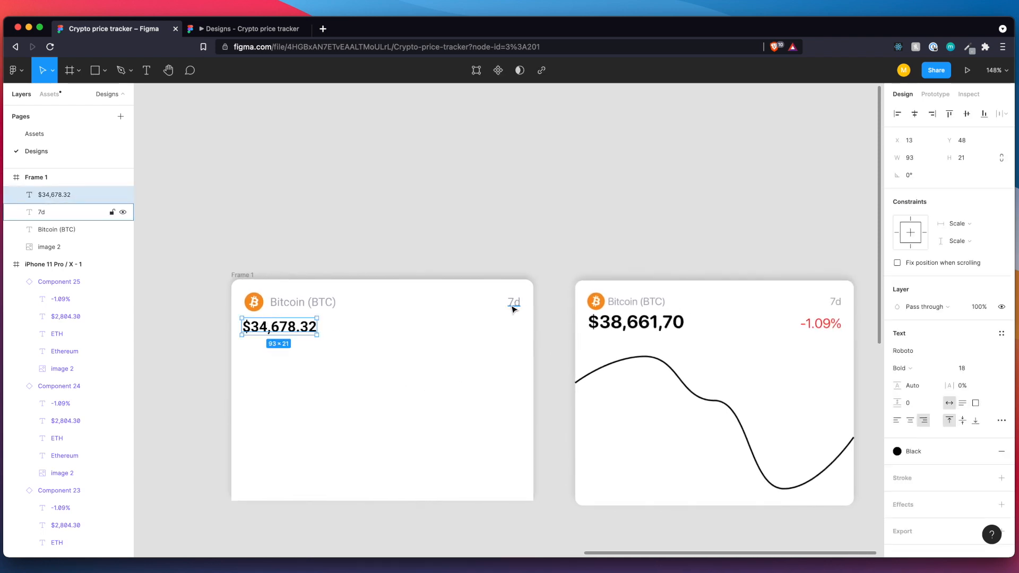
ctrl+scroll(513, 311, down, 5)
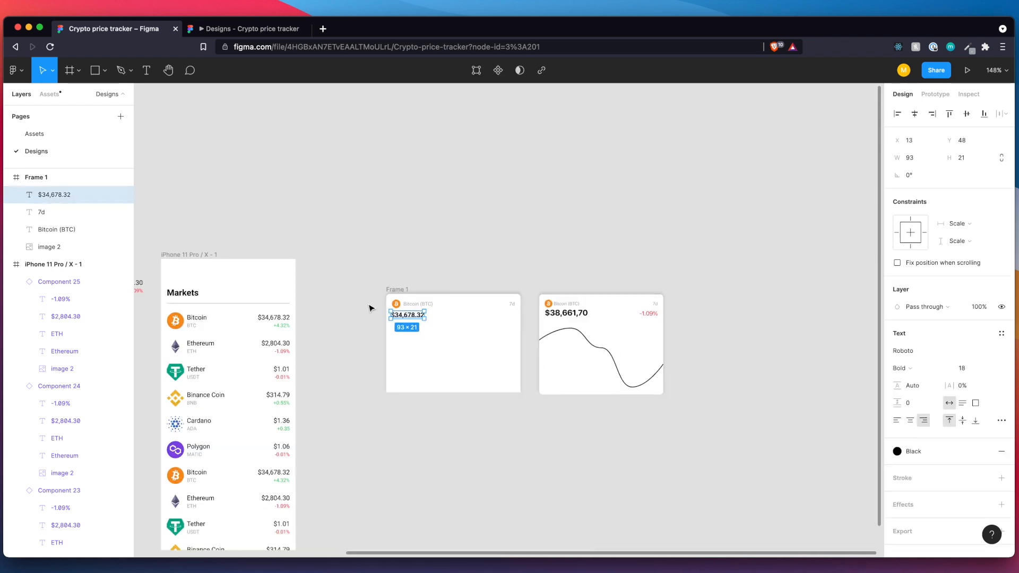
click(285, 352)
click(285, 352)
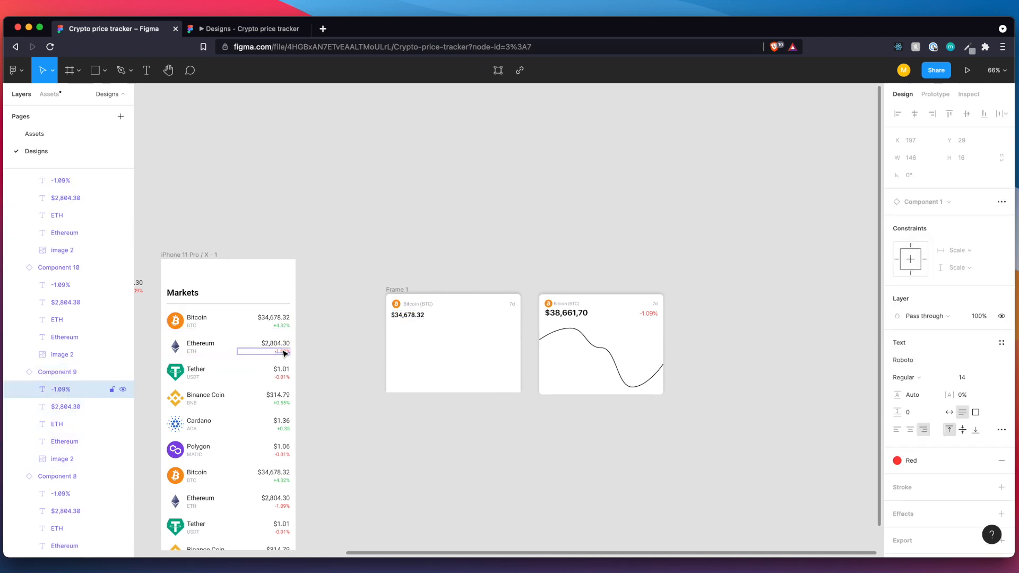
click(415, 343)
key(ctrl+v)
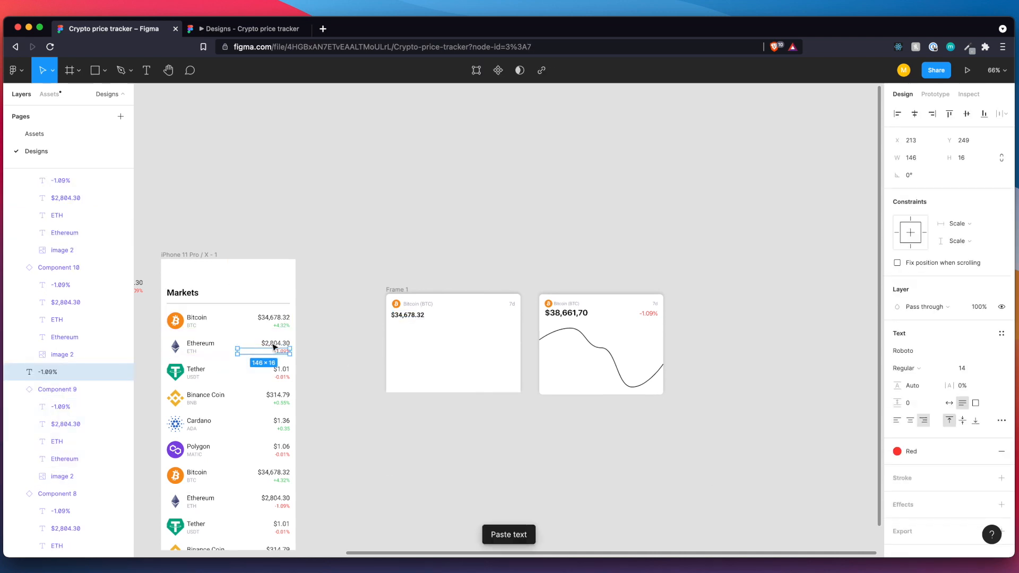
drag(264, 355, 489, 317)
Switch the "-1.09%" text in the Bitcoin card to auto width and nudge it to Y 53, keeping 16 px to the frame's right edge.
scroll(492, 318, up, 5)
scroll(493, 319, up, 5)
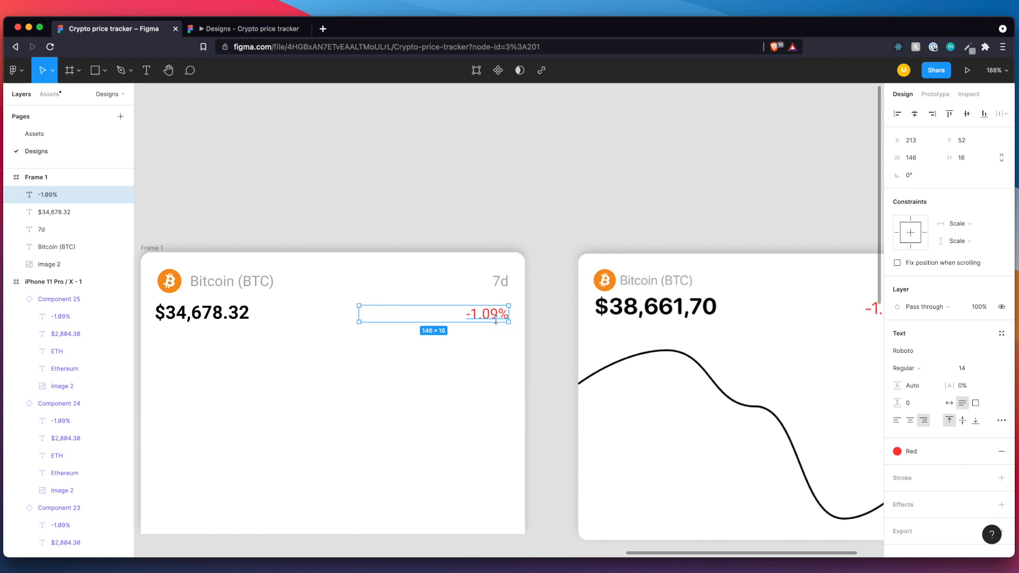
drag(245, 311, 390, 312)
click(950, 404)
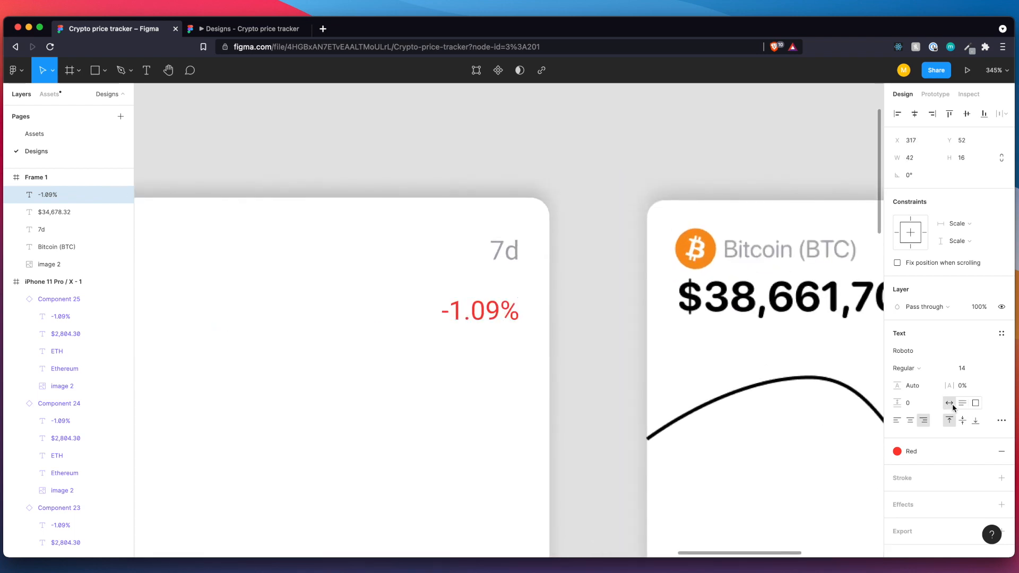
key(alt)
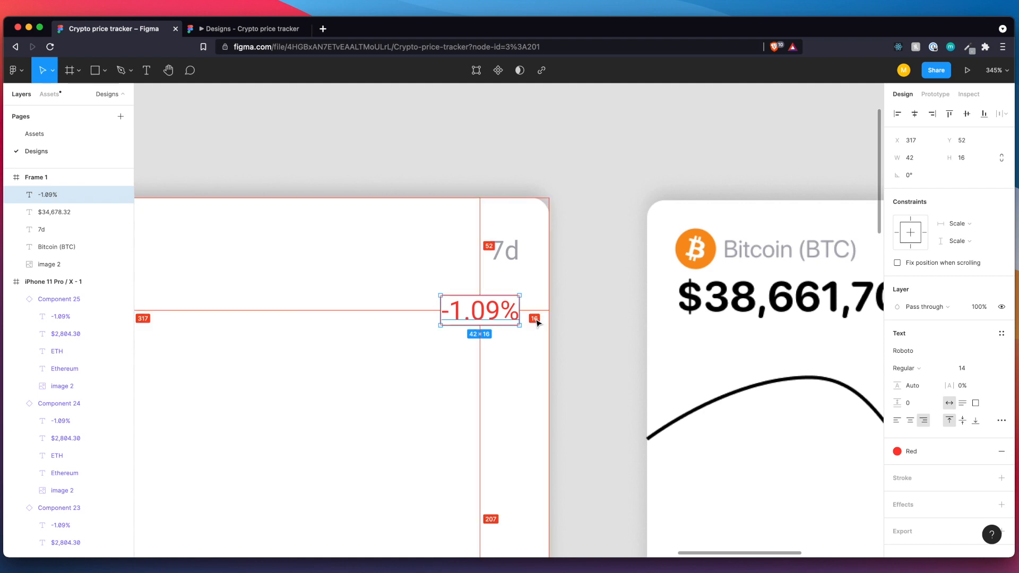
drag(488, 311, 490, 312)
key(alt)
scroll(439, 320, down, 5)
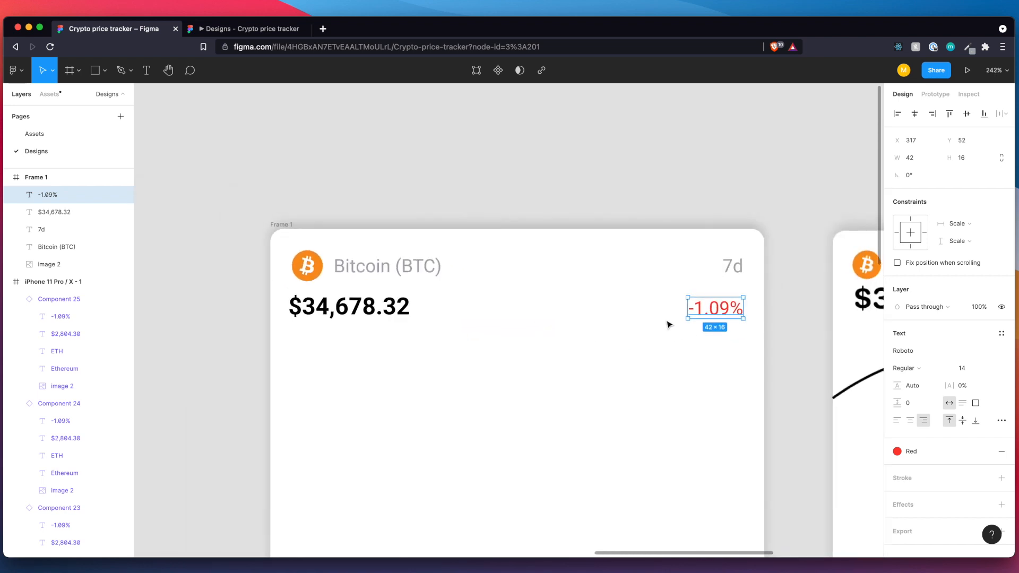
drag(706, 314, 708, 314)
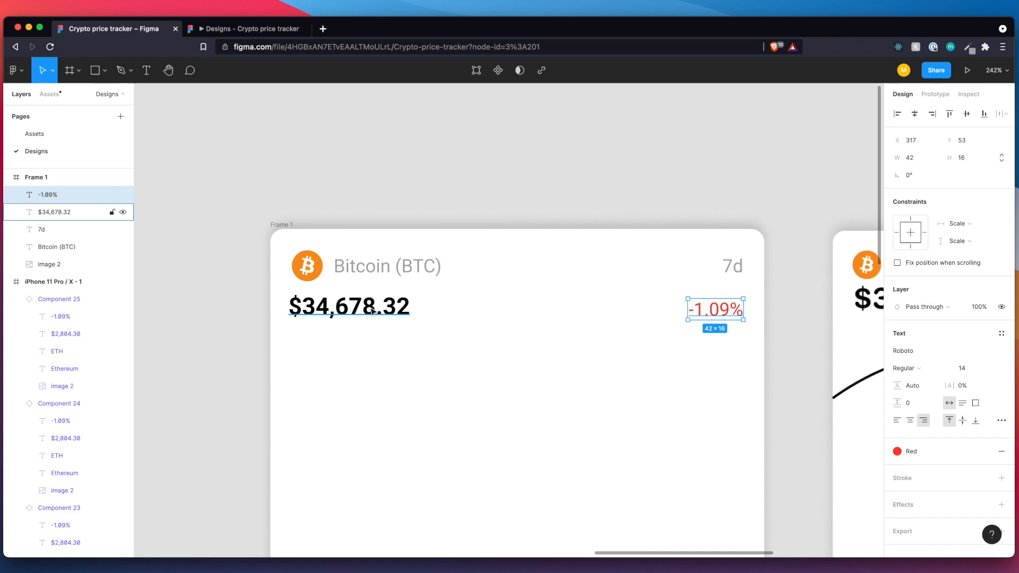
Compare the "Bitcoin (BTC)" and "7d" texts in the card with those in the reference image.
click(728, 270)
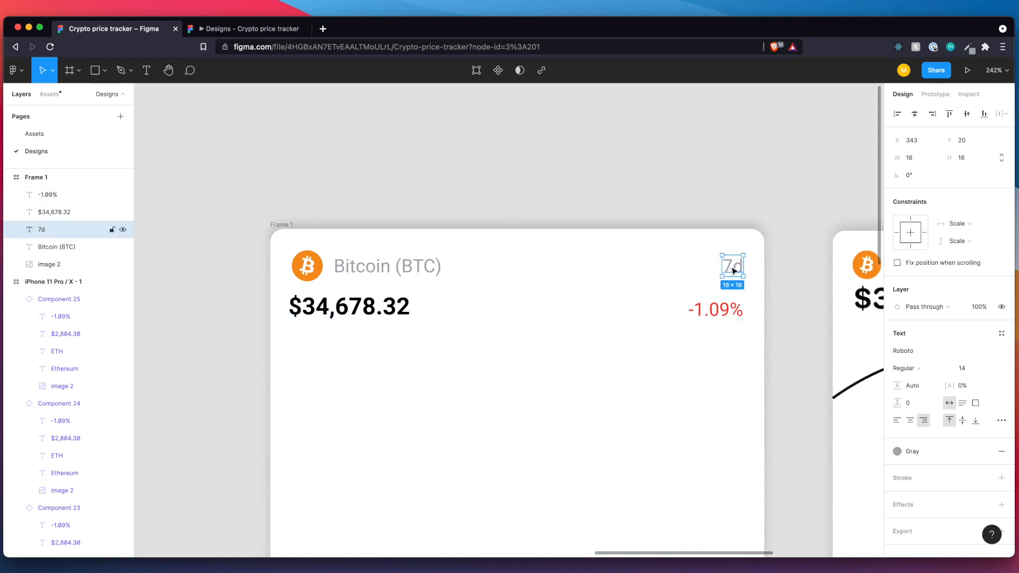
scroll(733, 271, right, 10)
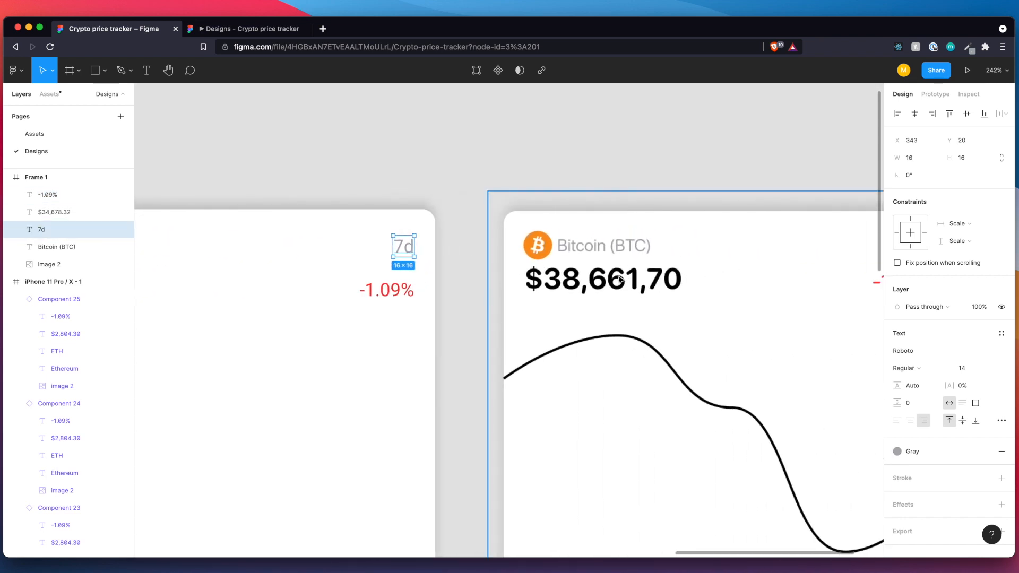
scroll(547, 297, down, 5)
scroll(549, 300, left, 1)
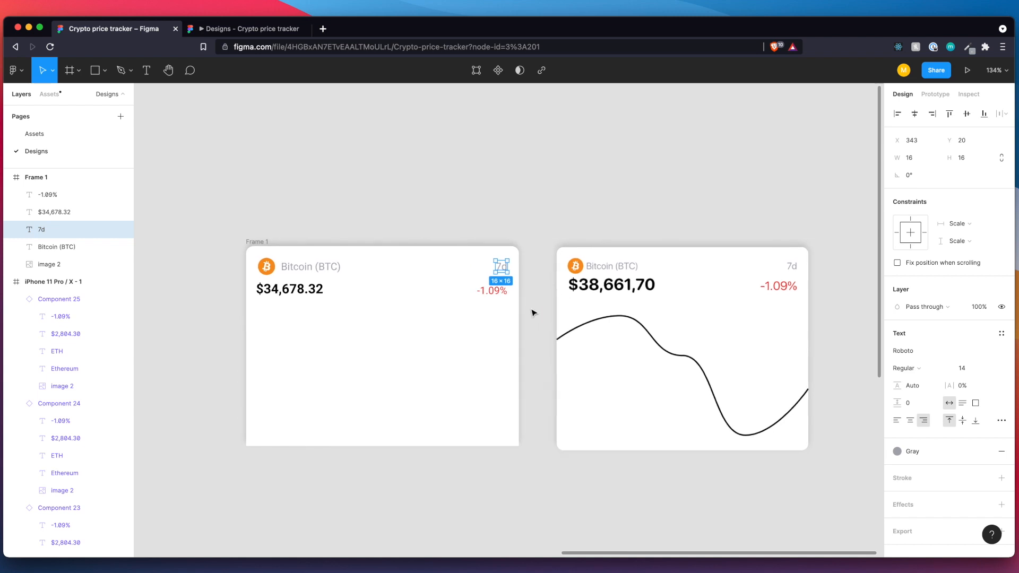
click(534, 314)
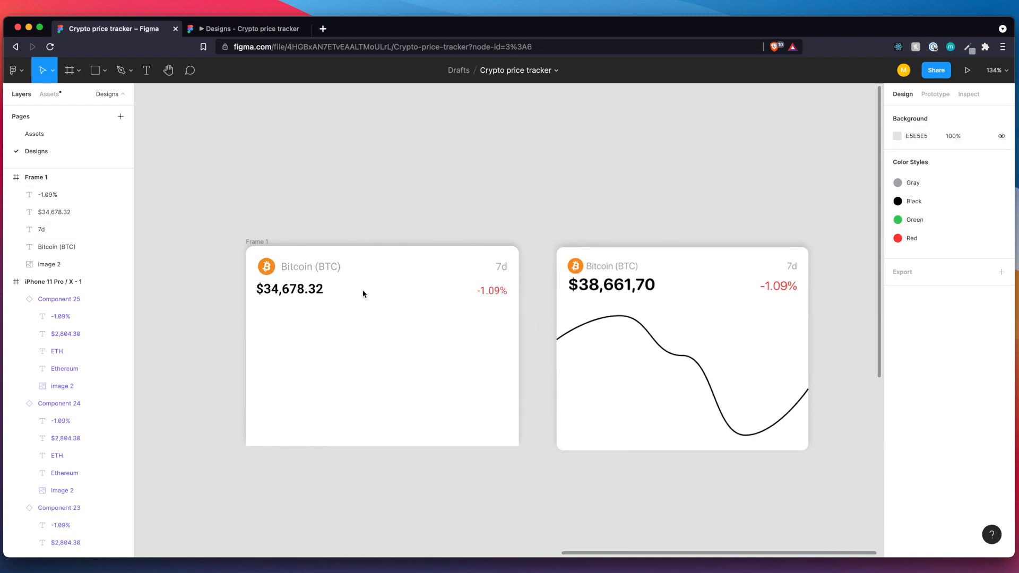
click(312, 268)
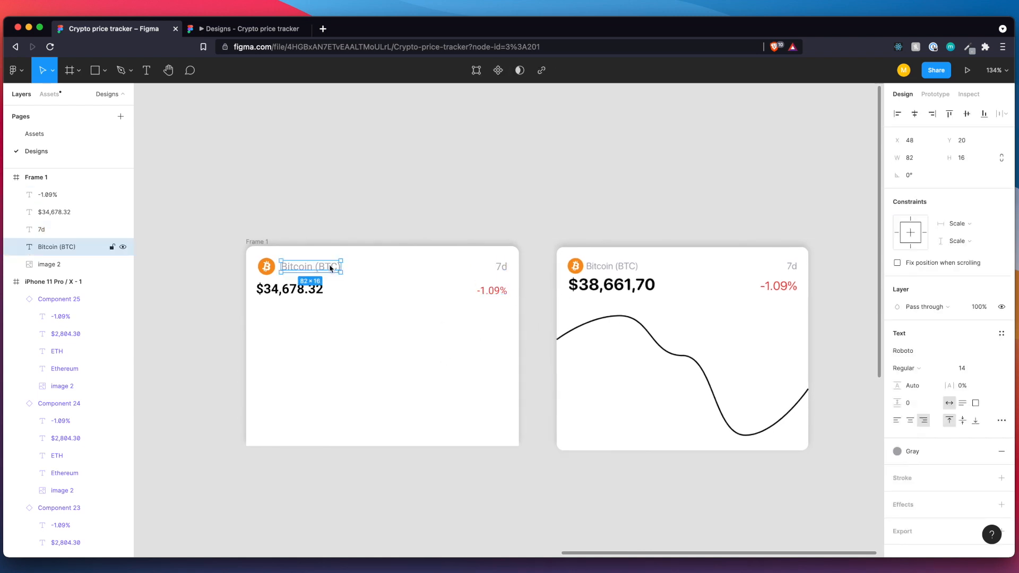
click(507, 270)
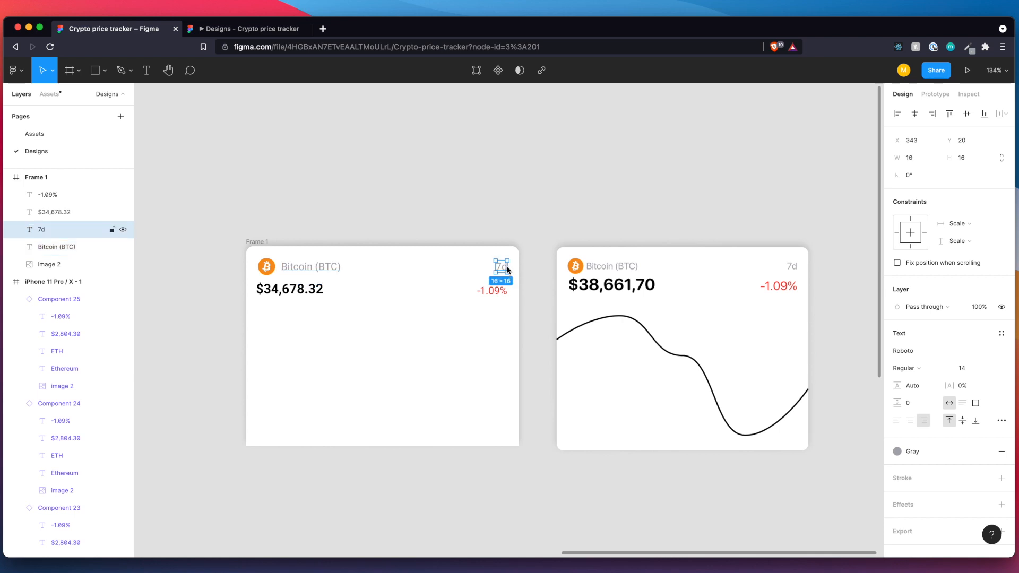
Set the font size of the "-1.09%" text in the Bitcoin card to 18.
click(489, 295)
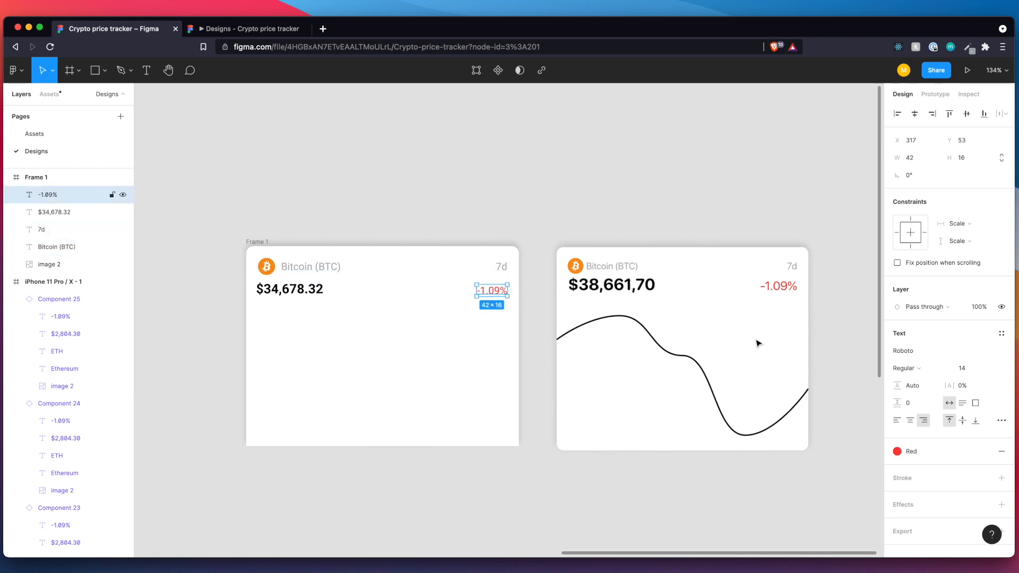
click(962, 371)
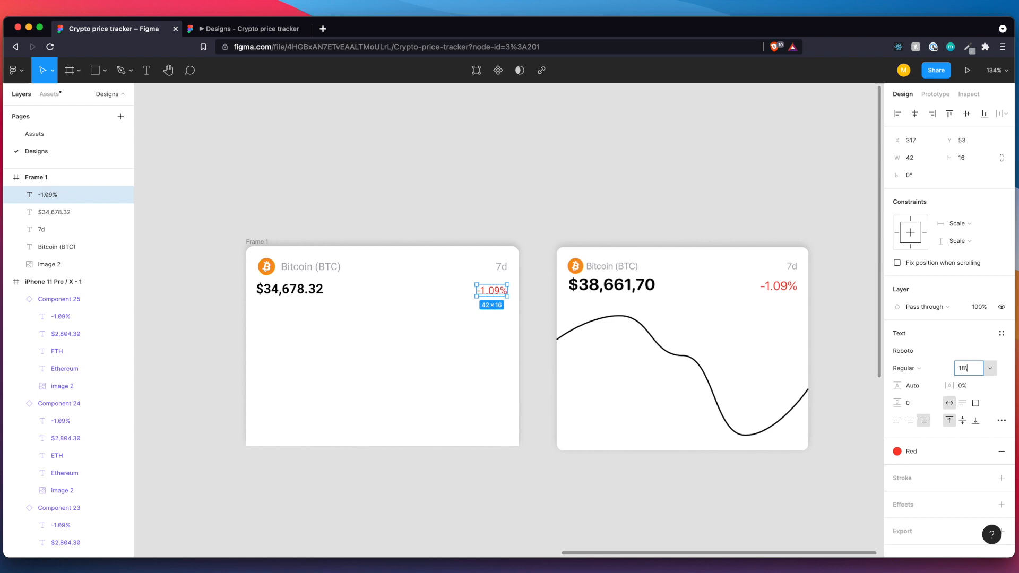
key(Return)
Set the card's price text to font size 24 and realign it with the Bitcoin logo at X 16, Y 48.
click(298, 291)
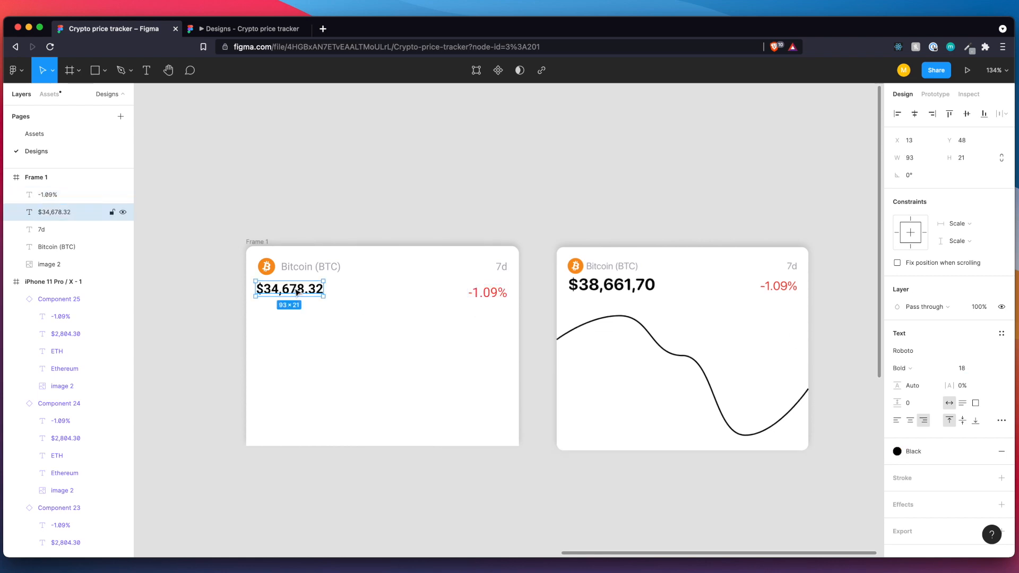
click(977, 374)
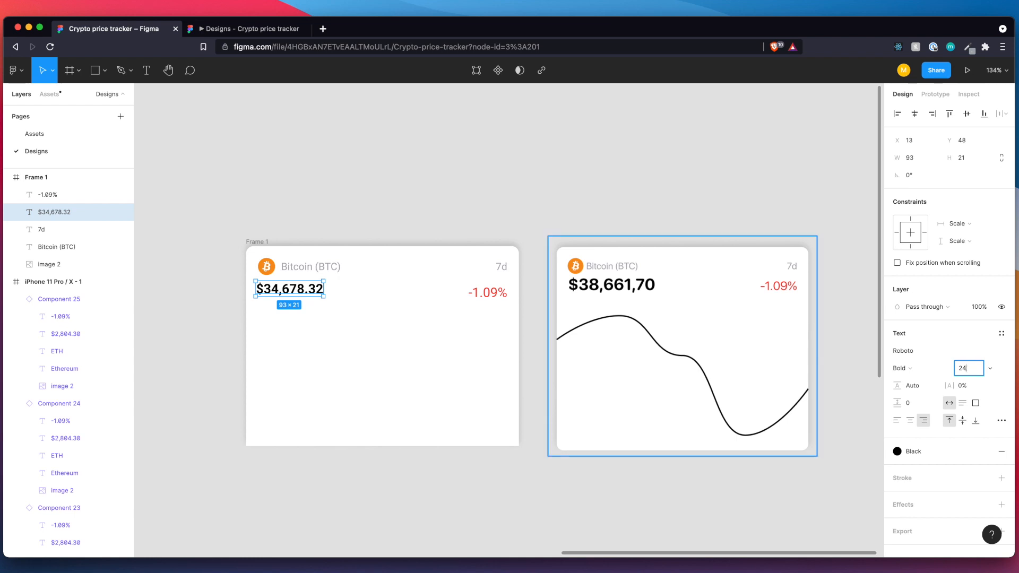
key(Return)
mouse_move(323, 293)
mouse_down()
mouse_move(333, 292)
mouse_move(307, 293)
mouse_up()
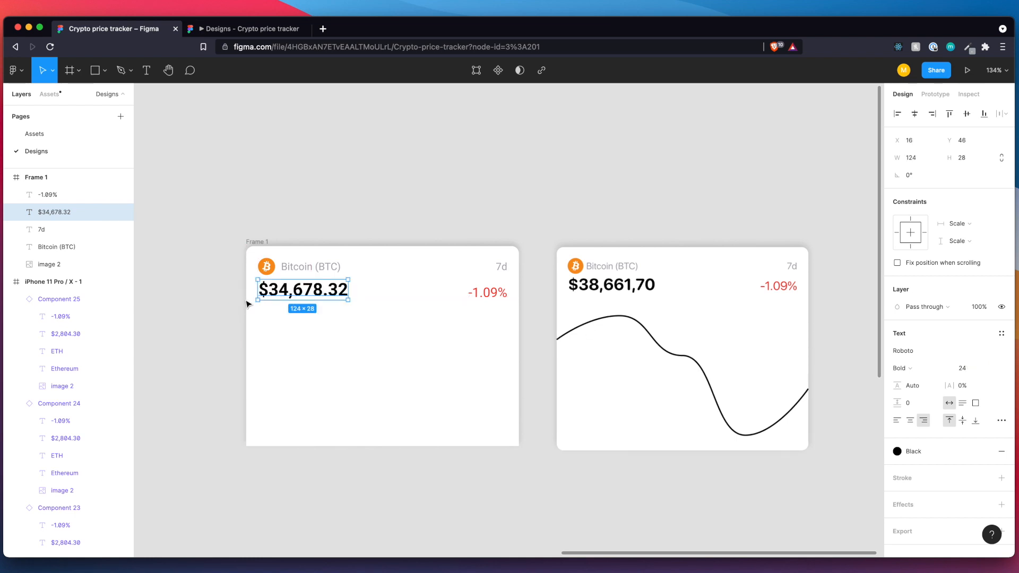
key(alt)
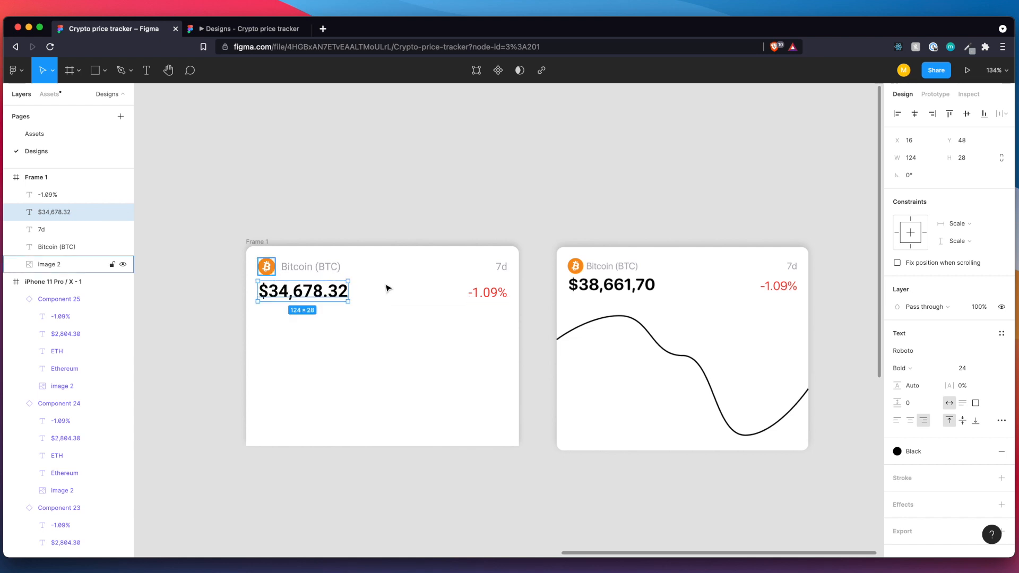
Move the enlarged "-1.09%" text to Y 52 so it lines up vertically with the price.
click(501, 297)
drag(499, 298, 498, 297)
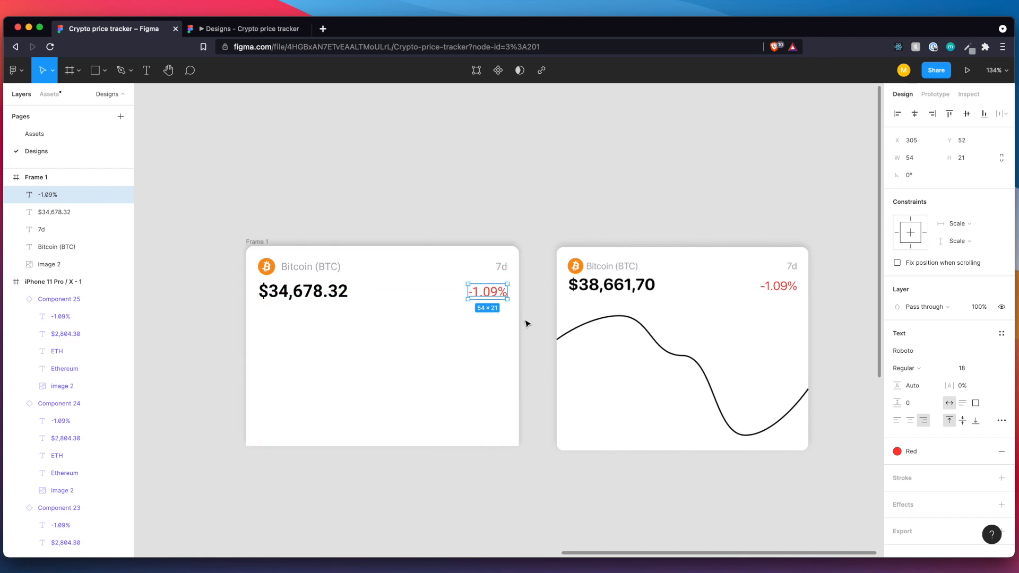
click(500, 270)
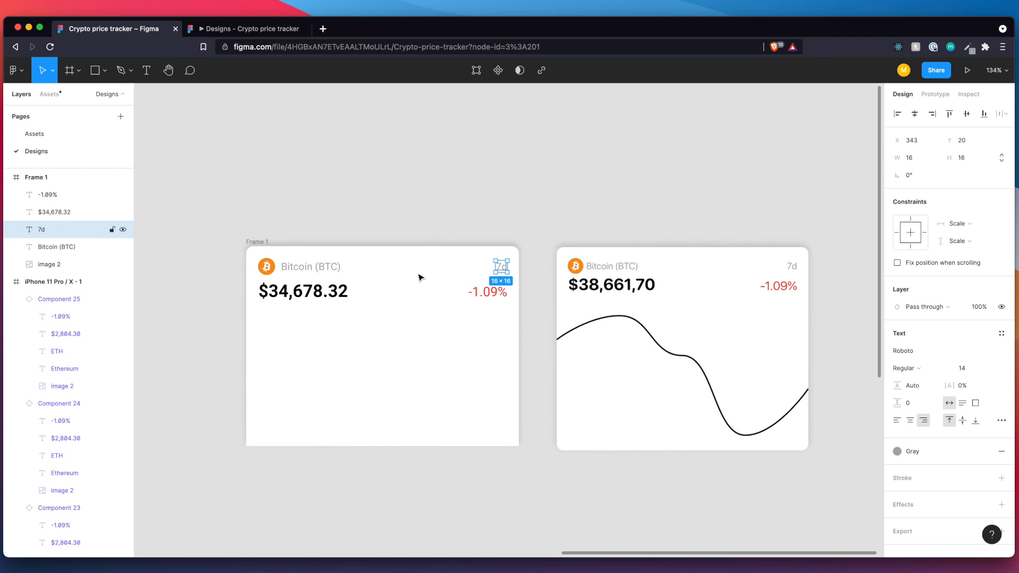
Nudge the card's price and "-1.09%" texts up together, slightly closer to the "Bitcoin (BTC)" line.
click(290, 289)
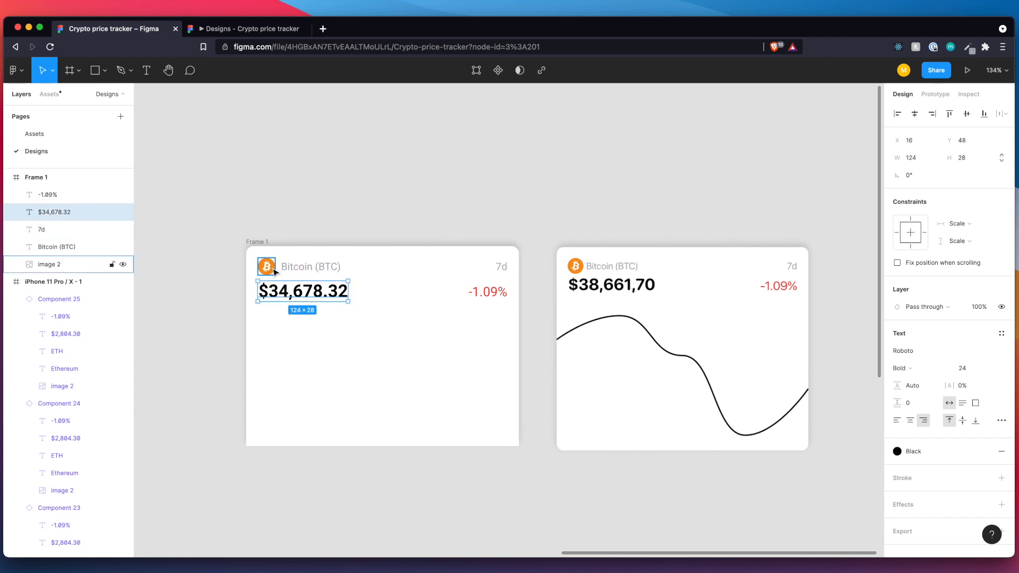
click(315, 316)
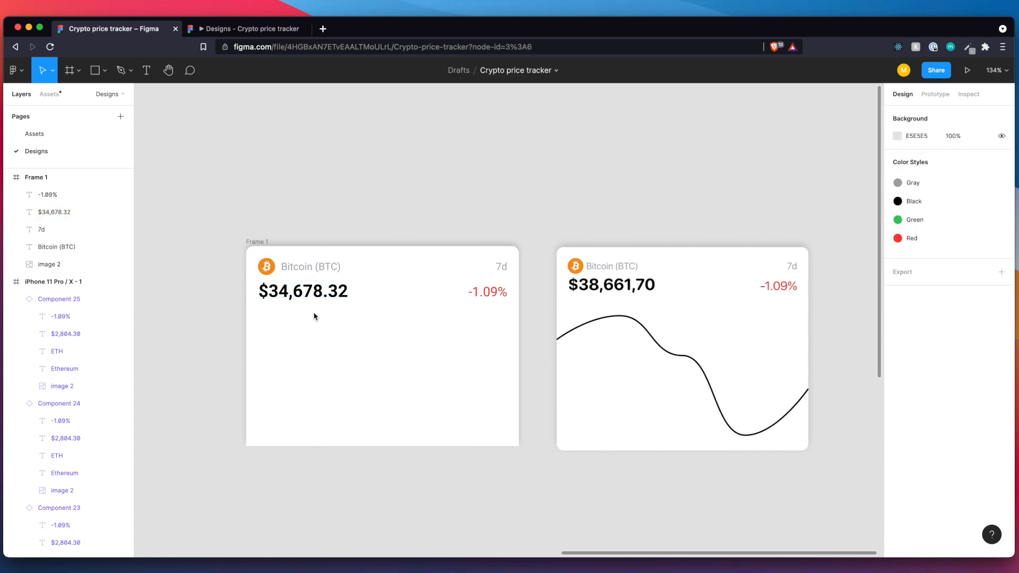
click(287, 290)
shift+click(500, 298)
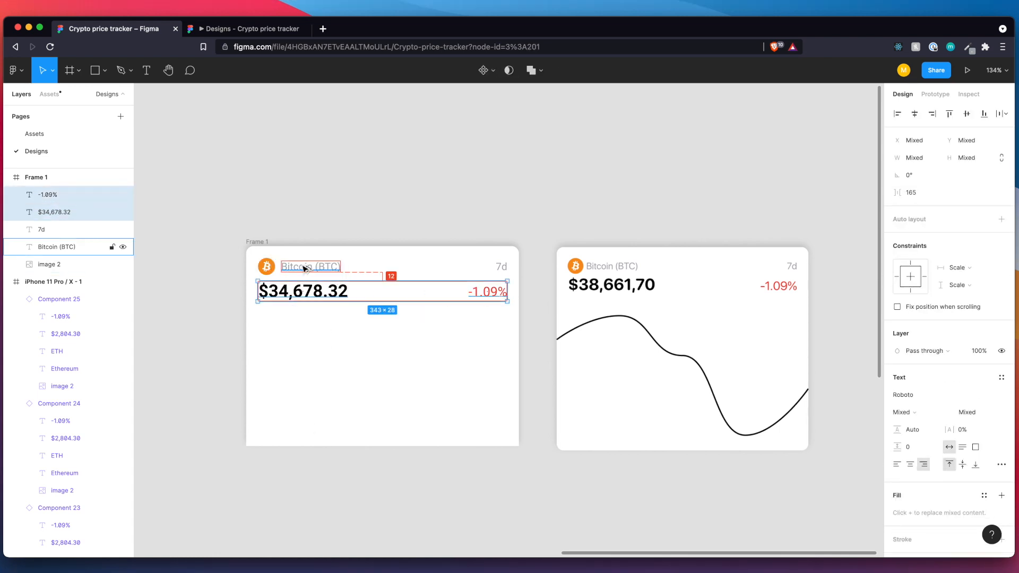
key(Up)
key(Up)
key(Up)
key(Up)
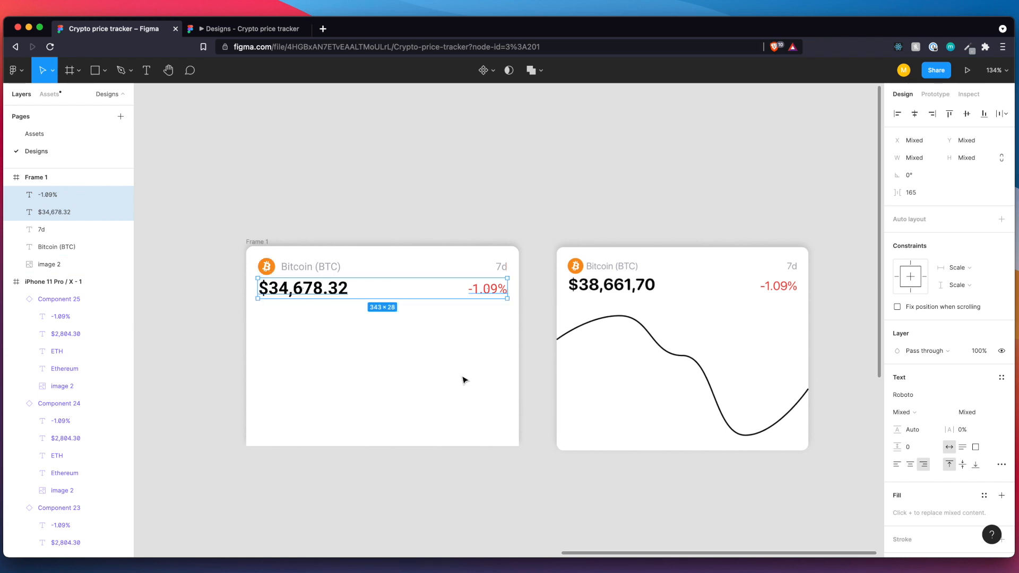
click(423, 406)
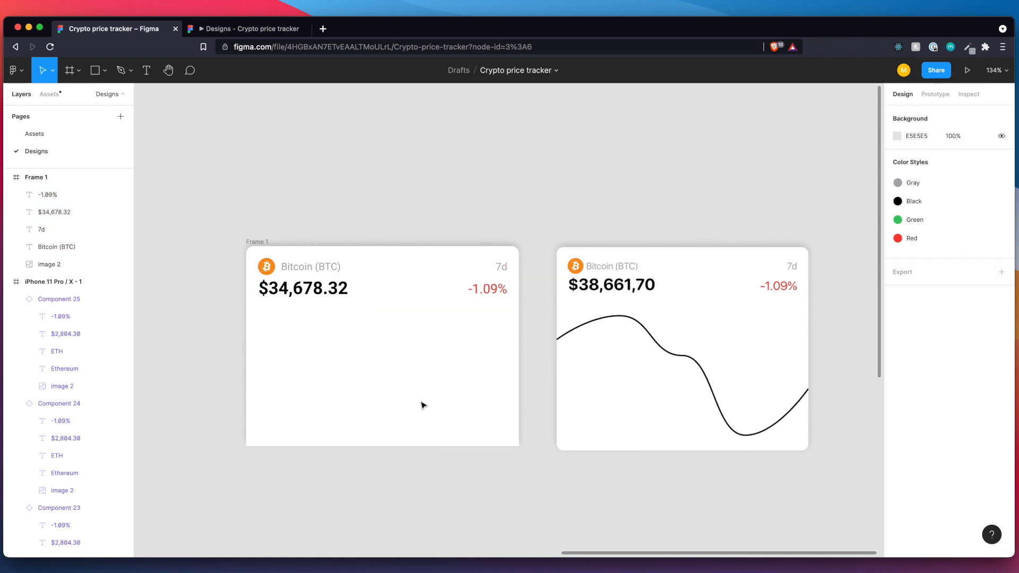
scroll(423, 405, left, 3)
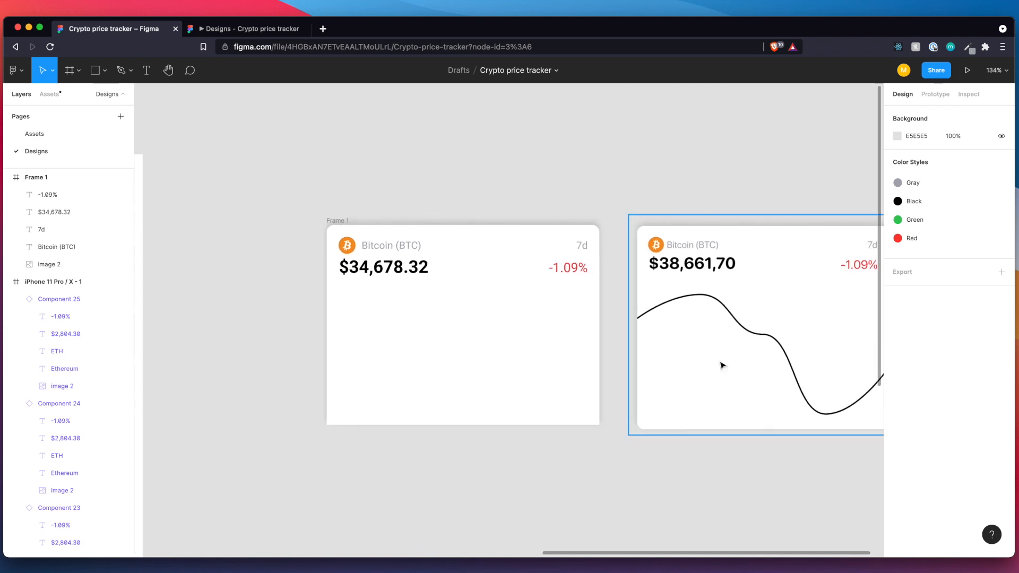
scroll(717, 333, right, 3)
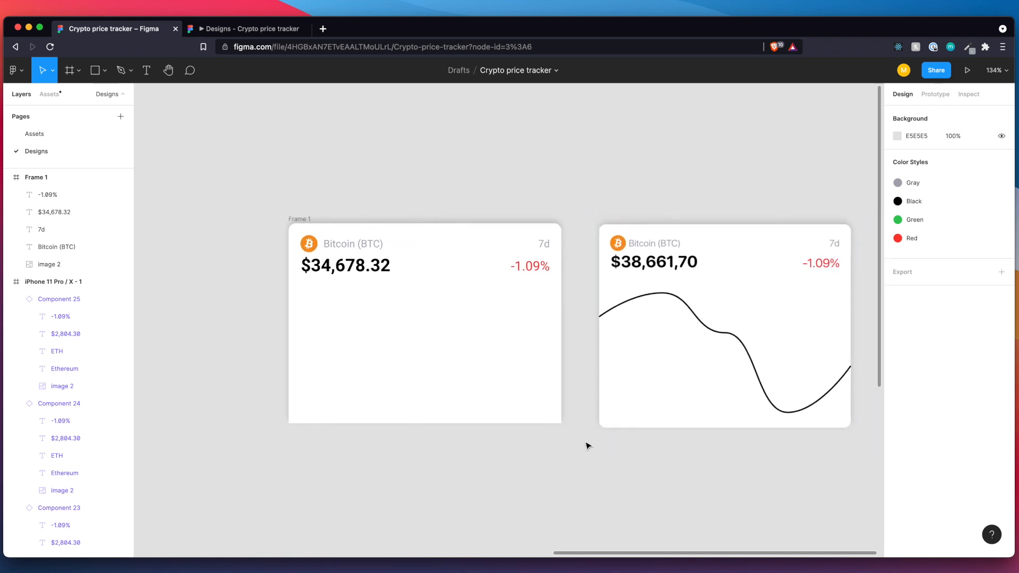
scroll(569, 465, right, 2)
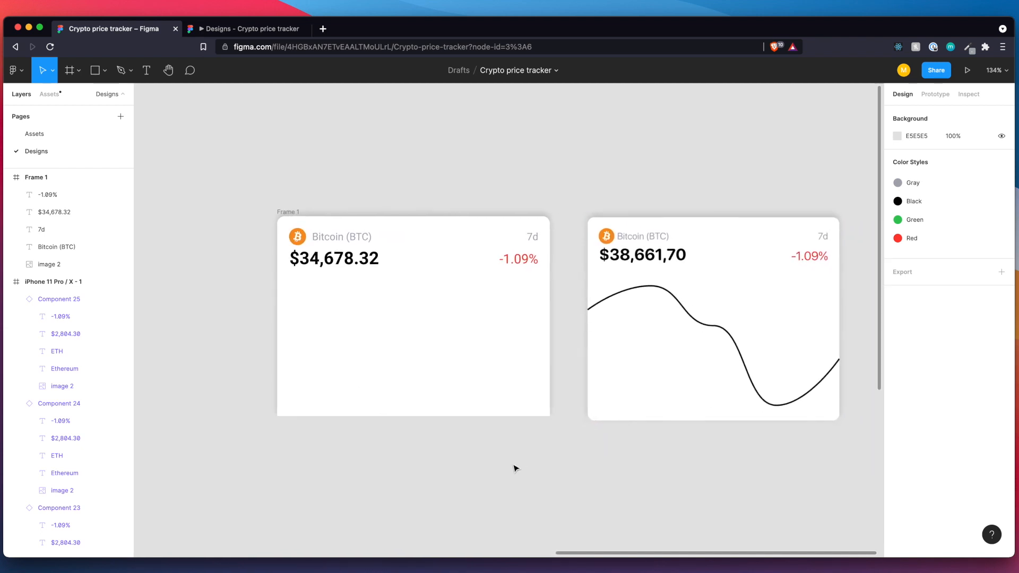
scroll(515, 468, down, 3)
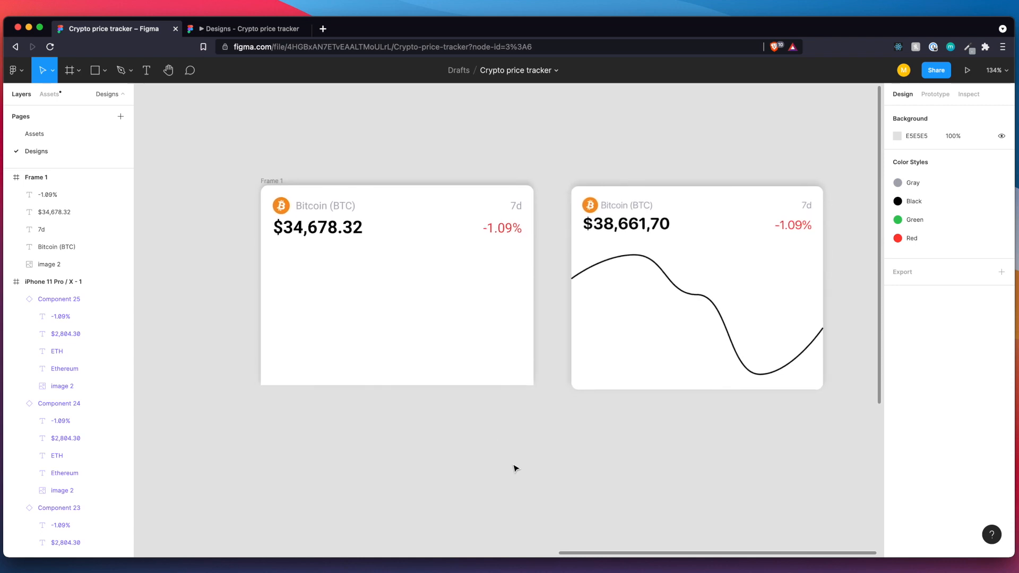
scroll(397, 459, down, 2)
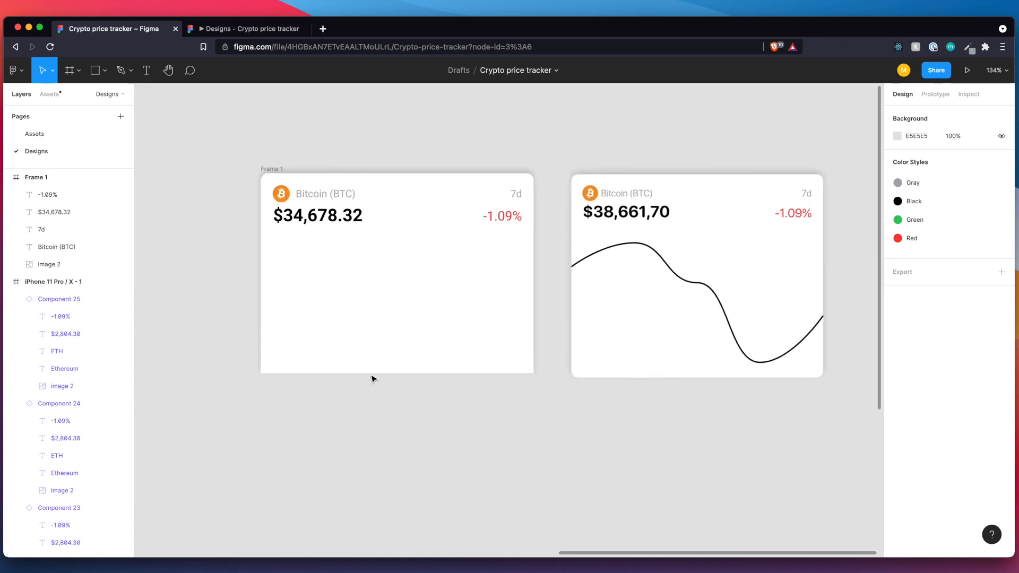
Search the web for "chart plugin figma" in a new browser tab and open the Chart plugin's Figma Community page.
click(324, 29)
text(chart plugin figma)
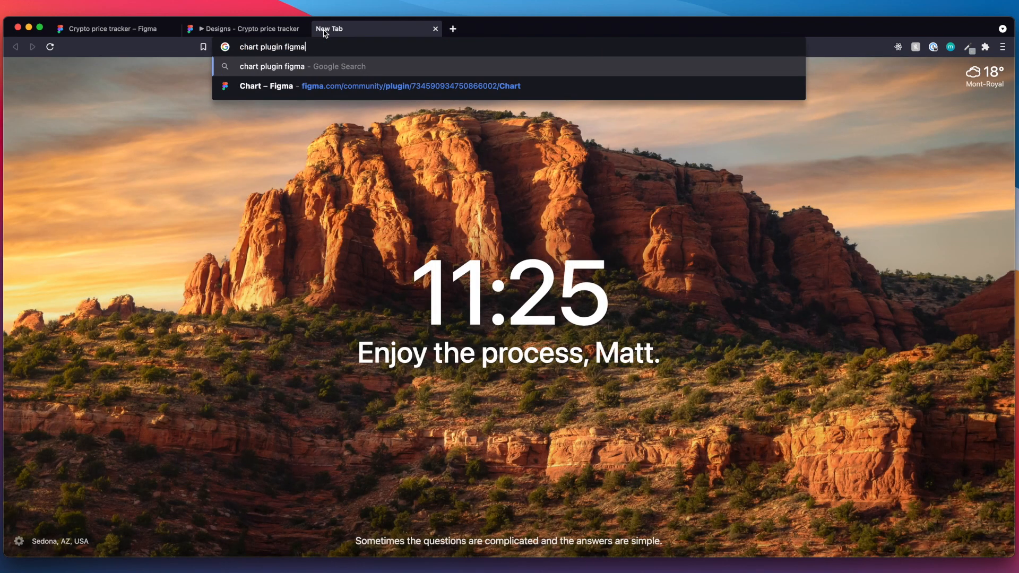
key(Return)
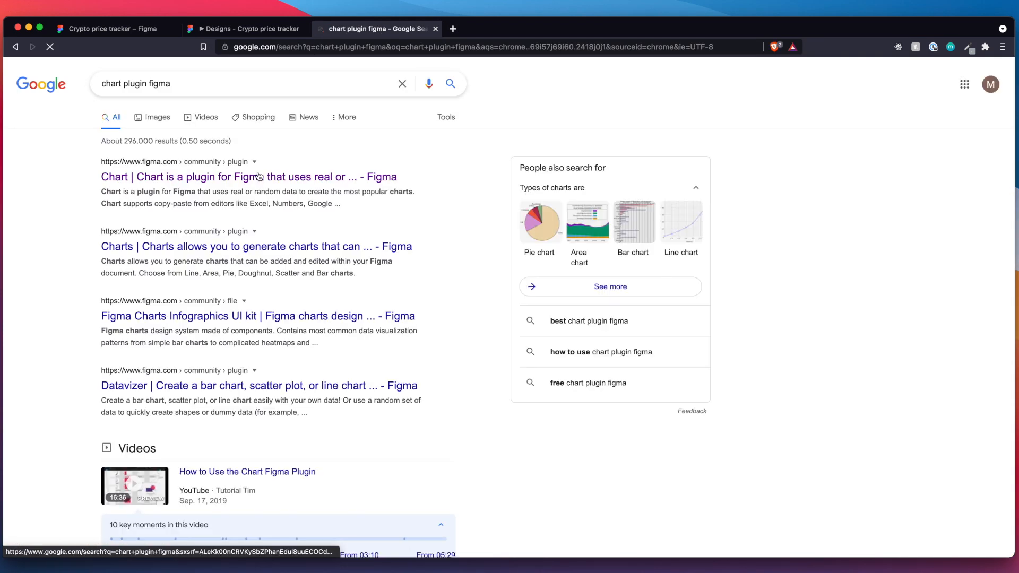
click(260, 178)
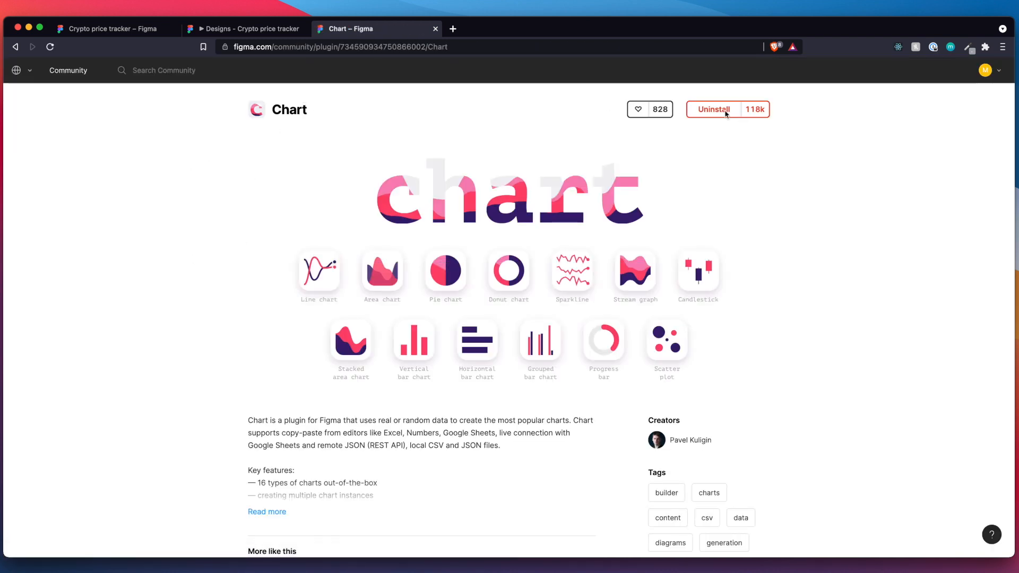
Return to the Crypto price tracker file and launch the Chart plugin's Create chart command.
click(121, 31)
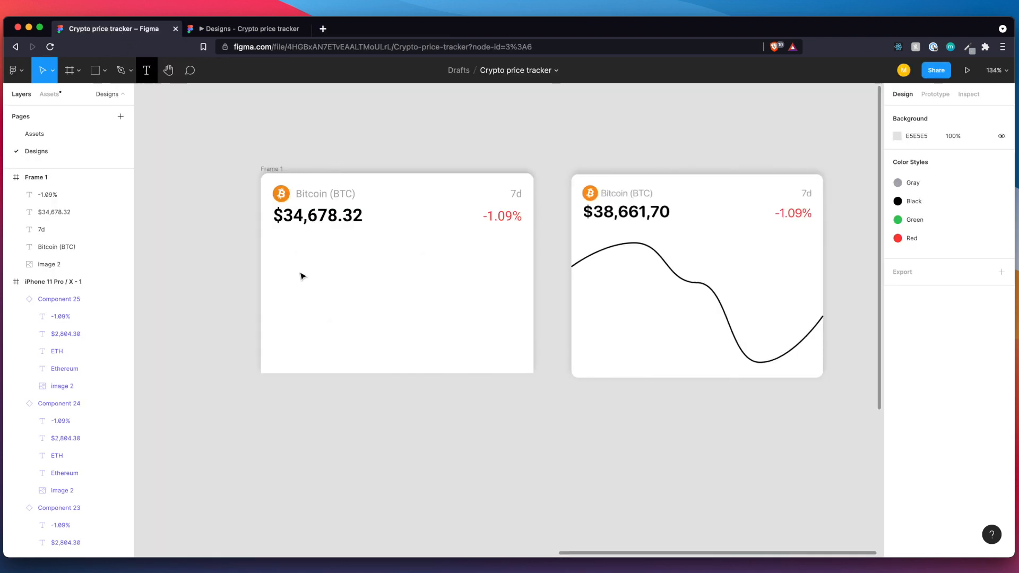
scroll(332, 403, down, 2)
scroll(332, 403, left, 1)
scroll(333, 403, down, 1)
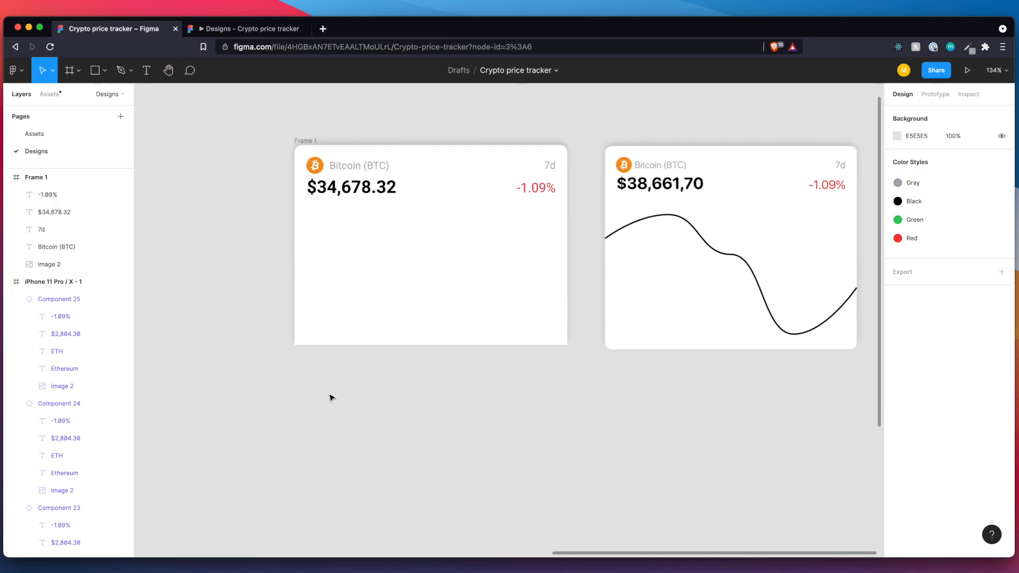
right_click(330, 396)
mouse_move(342, 432)
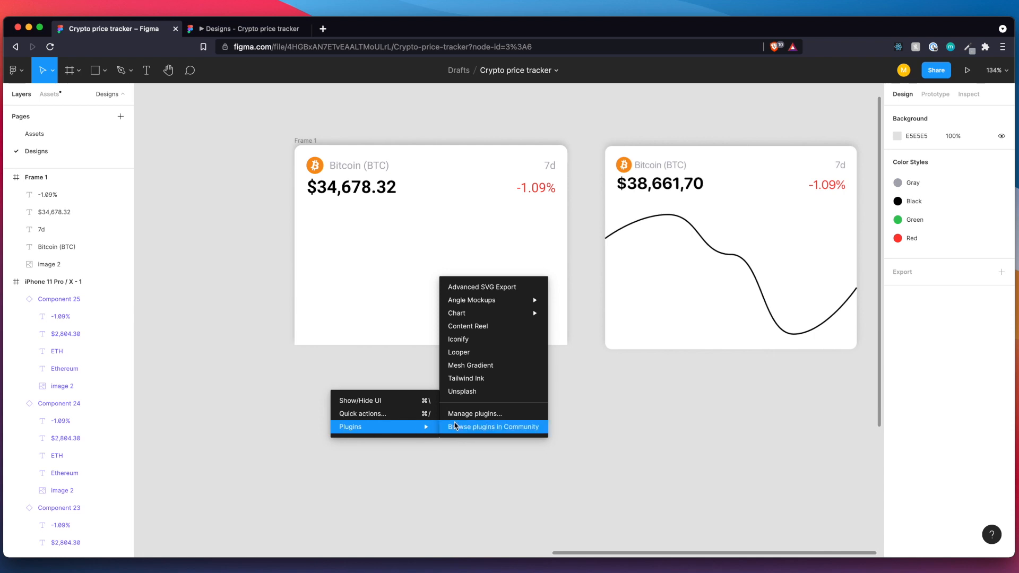
mouse_move(474, 319)
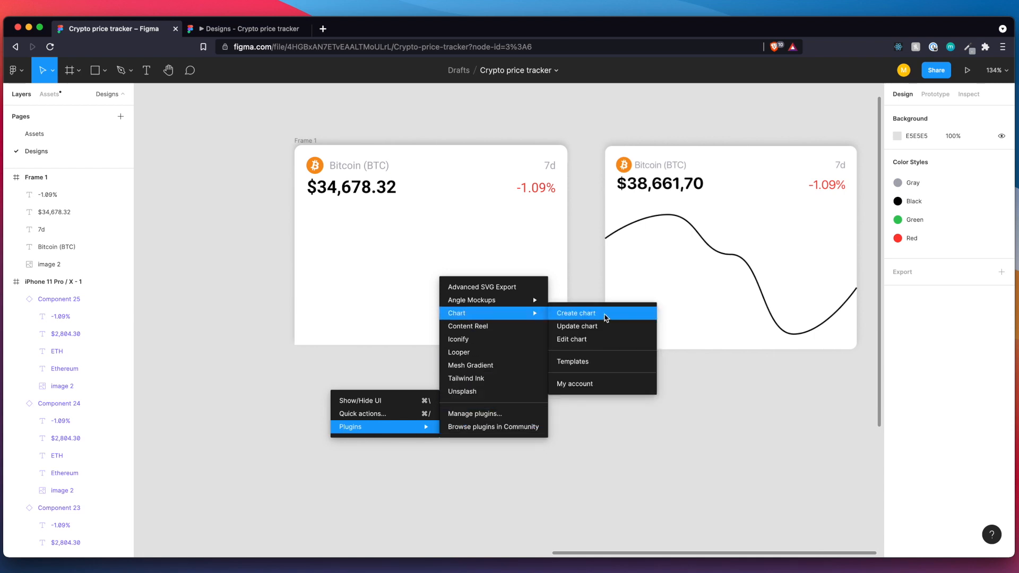
click(576, 314)
drag(534, 215, 438, 238)
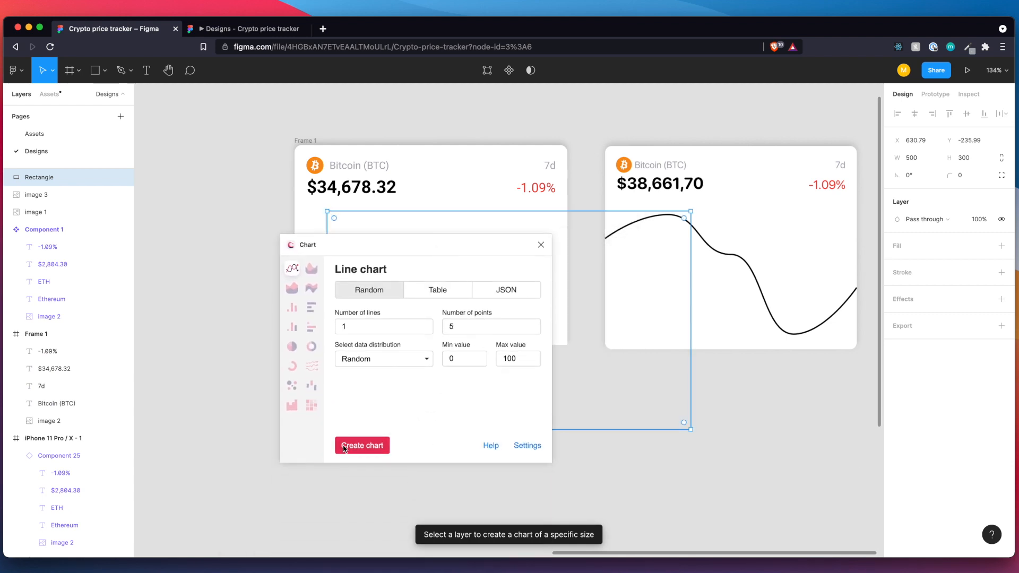
Configure the line chart's style without labels, grid or dots, and save it.
click(524, 450)
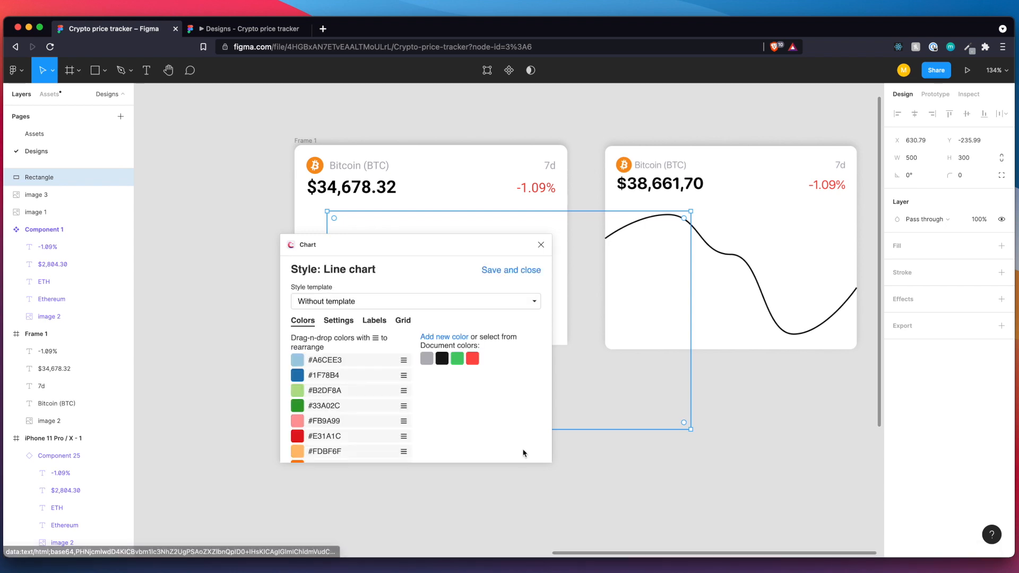
click(369, 322)
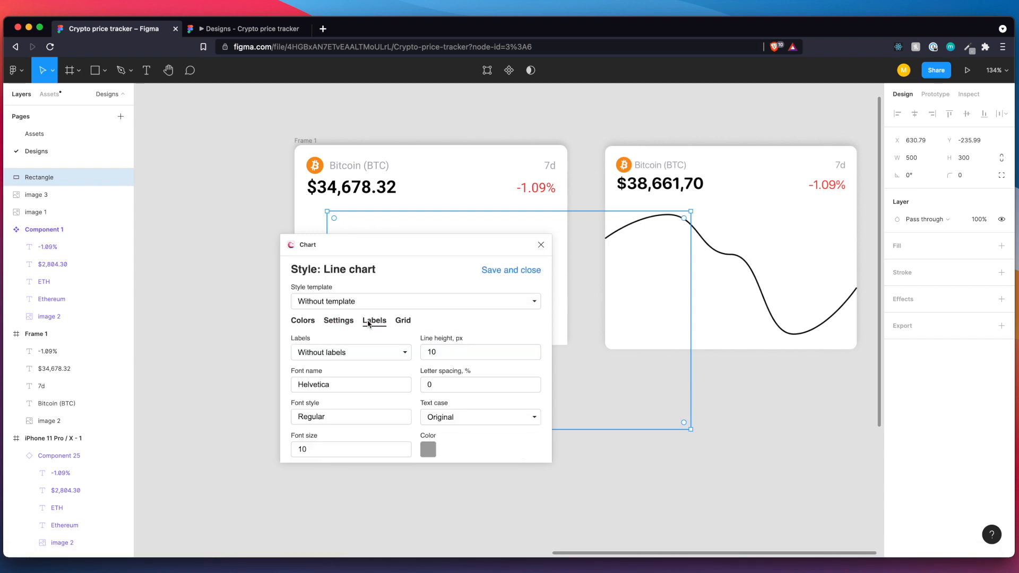
click(349, 355)
click(350, 354)
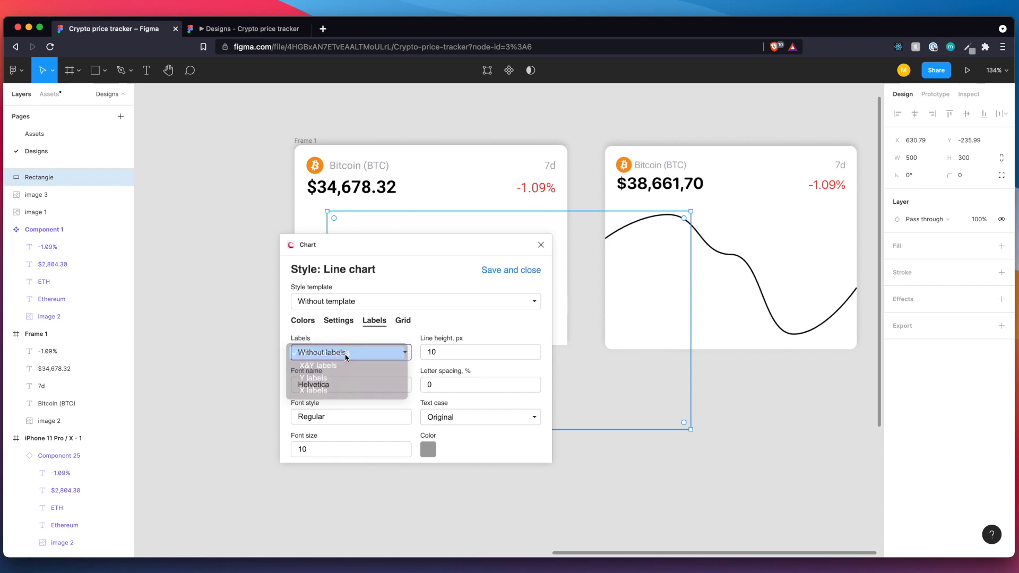
click(403, 320)
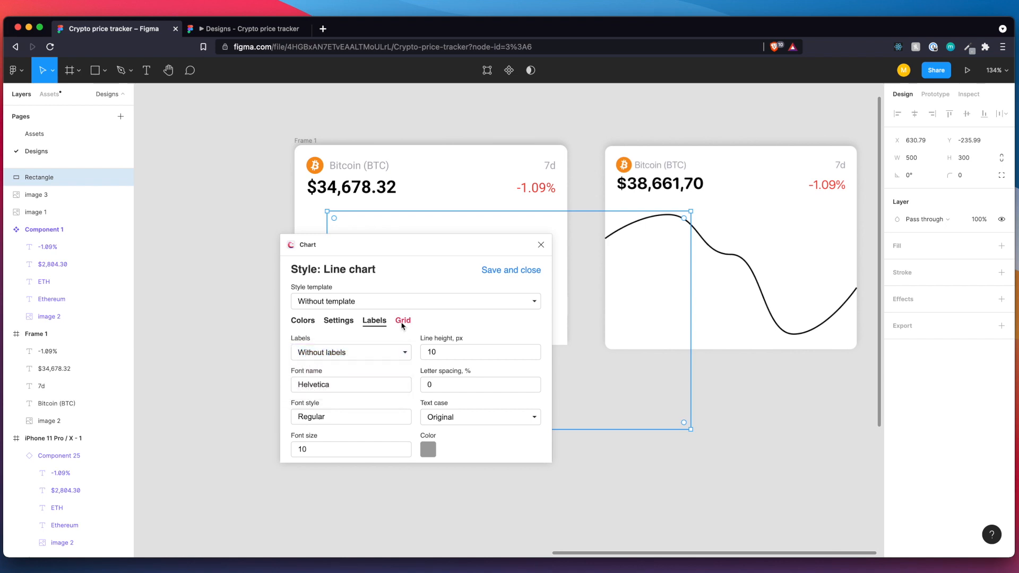
click(385, 354)
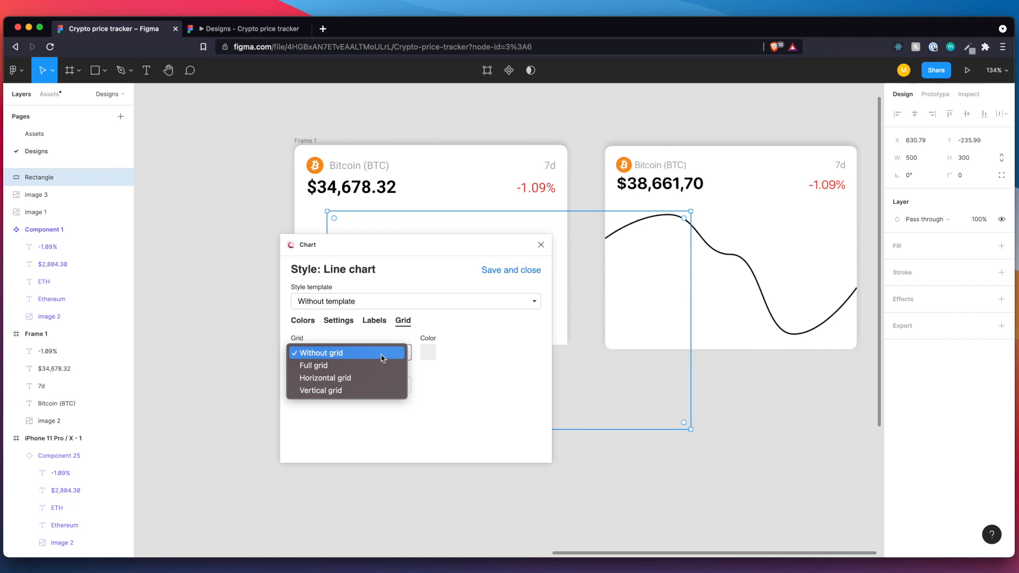
click(383, 353)
click(342, 325)
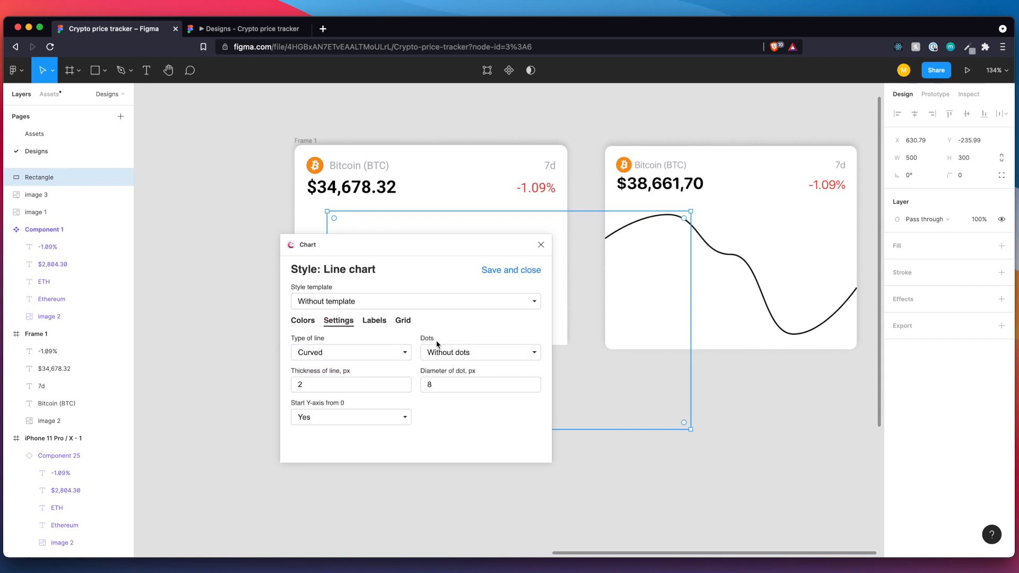
click(437, 353)
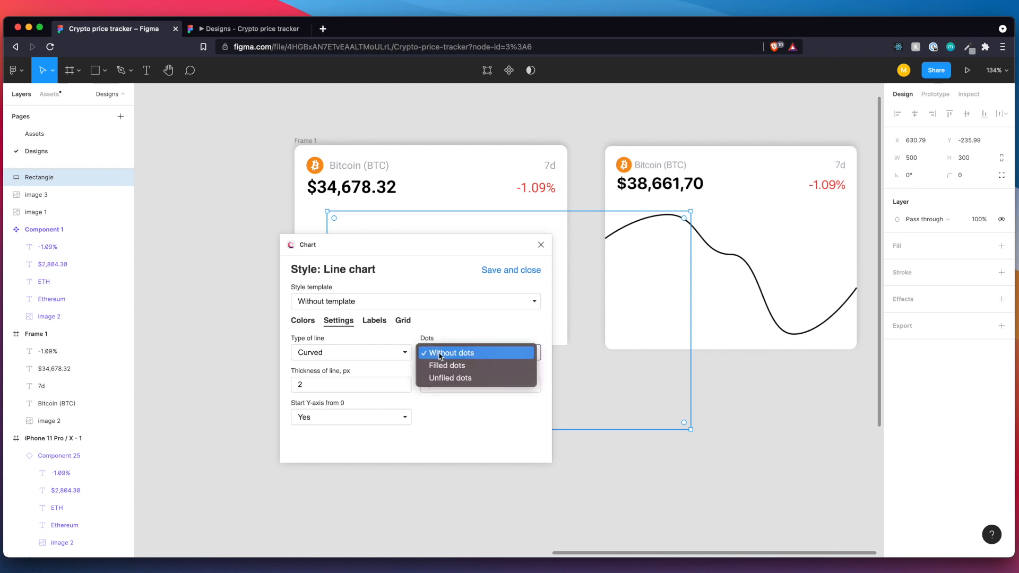
click(439, 353)
click(497, 272)
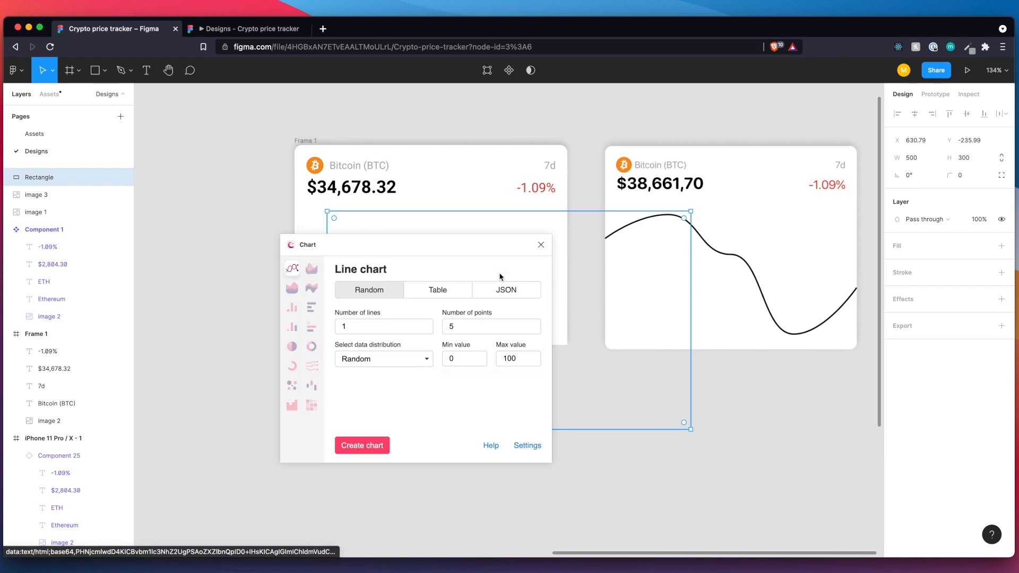
Create the random-data line chart with 1 line and 5 points, and apply the Black color style to it.
click(366, 446)
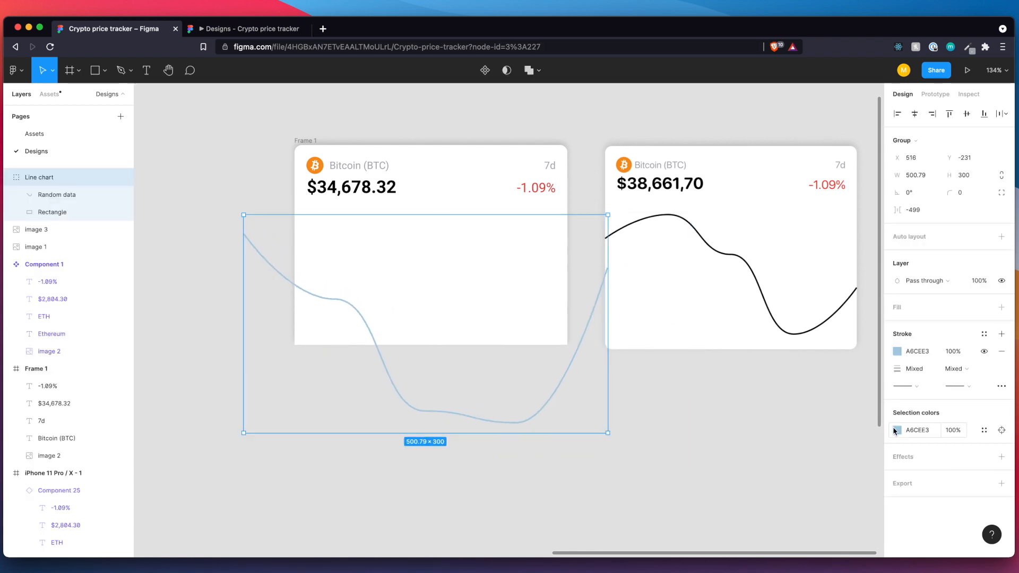
click(896, 430)
click(996, 431)
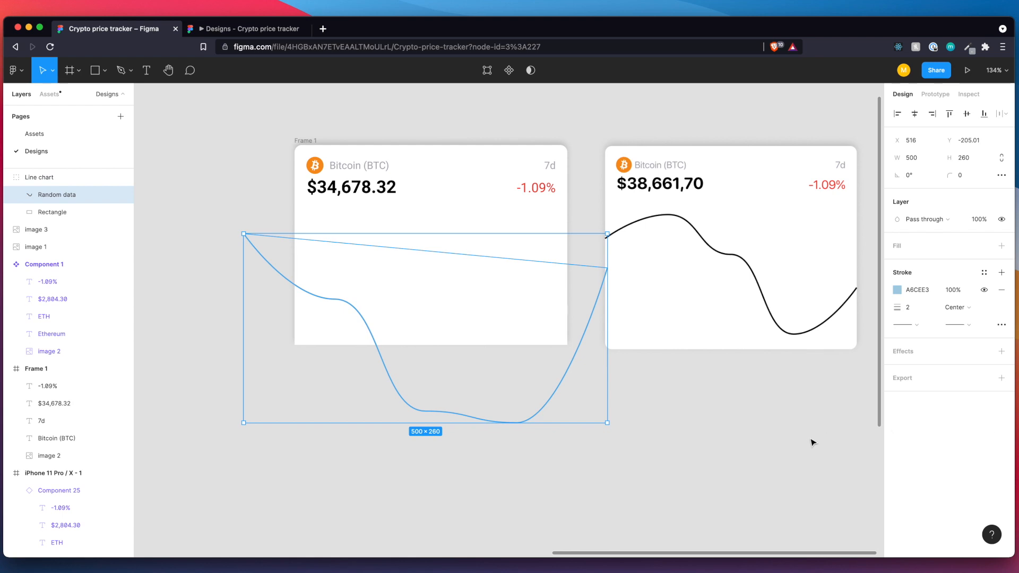
key(Escape)
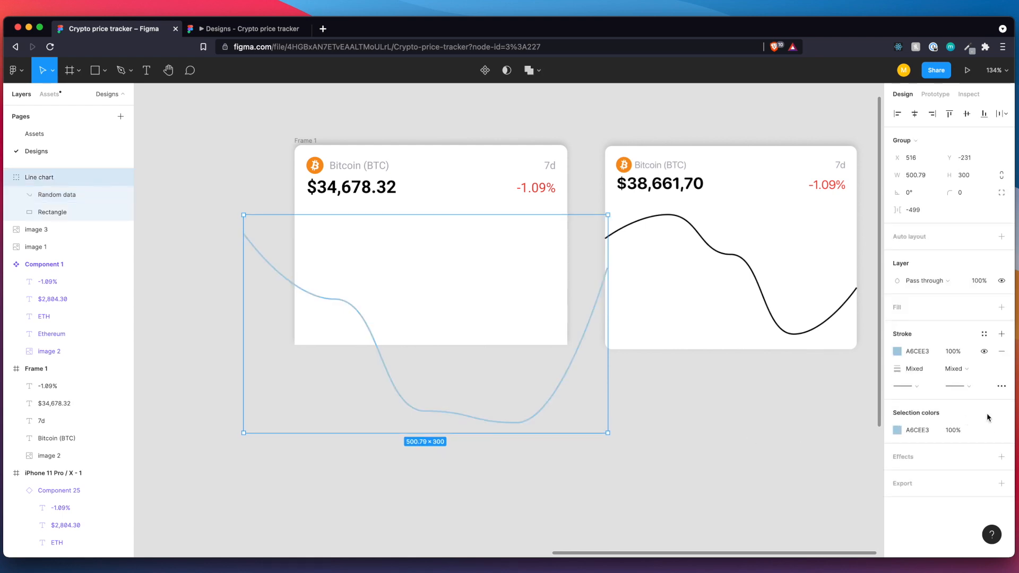
click(1001, 430)
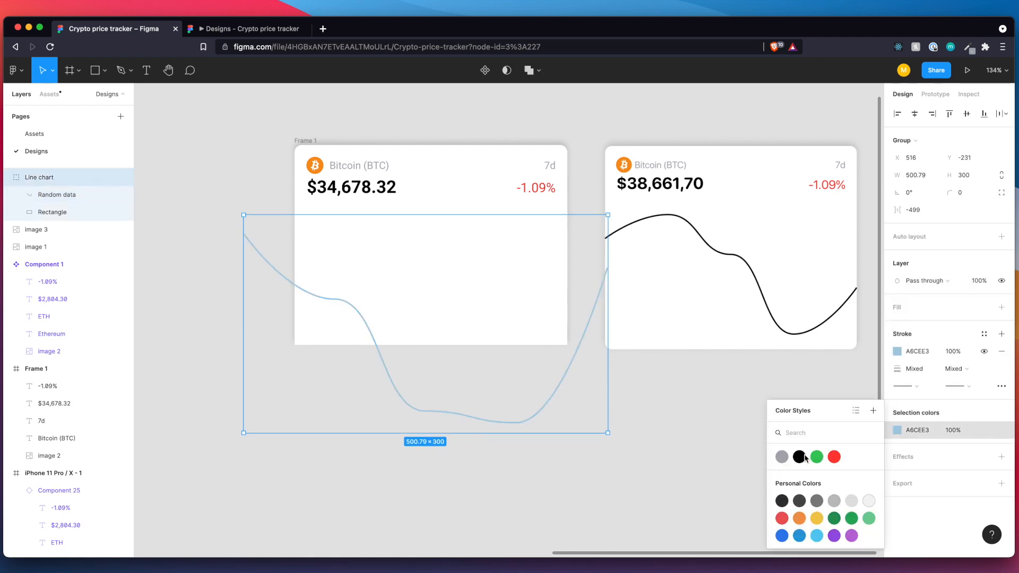
click(804, 457)
Resize the line chart to about 384 × 150 and place it below the price, extending slightly past both side edges of the card.
mouse_move(608, 433)
mouse_down()
mouse_move(462, 353)
mouse_move(401, 298)
mouse_move(439, 289)
mouse_move(433, 281)
mouse_move(568, 293)
mouse_up()
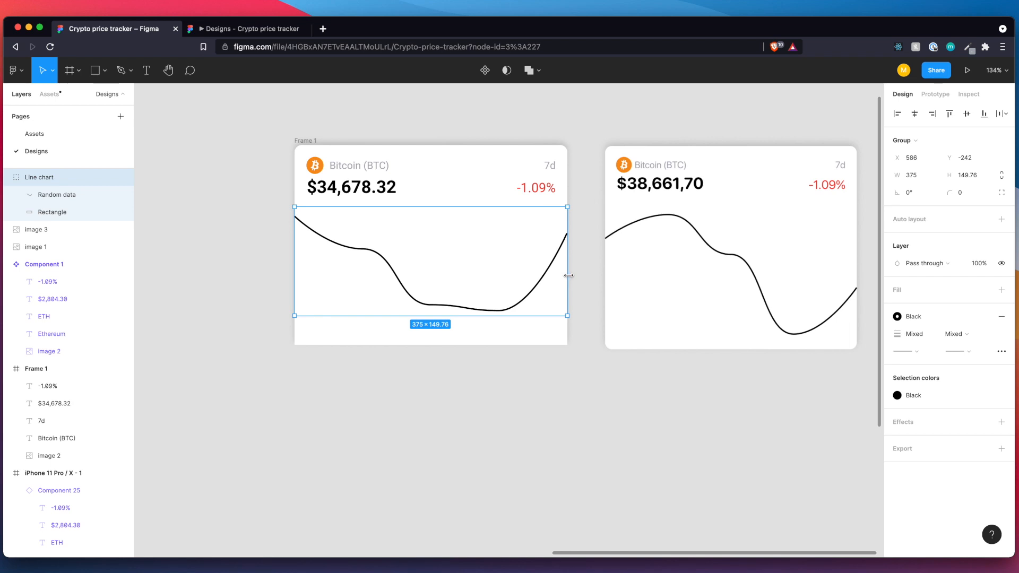
drag(569, 275, 570, 276)
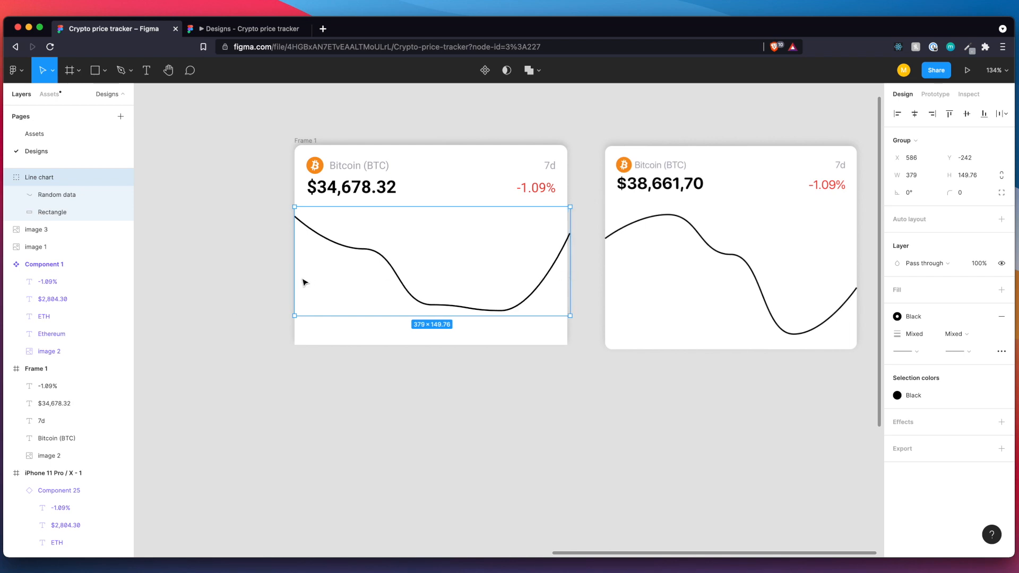
drag(293, 278, 291, 278)
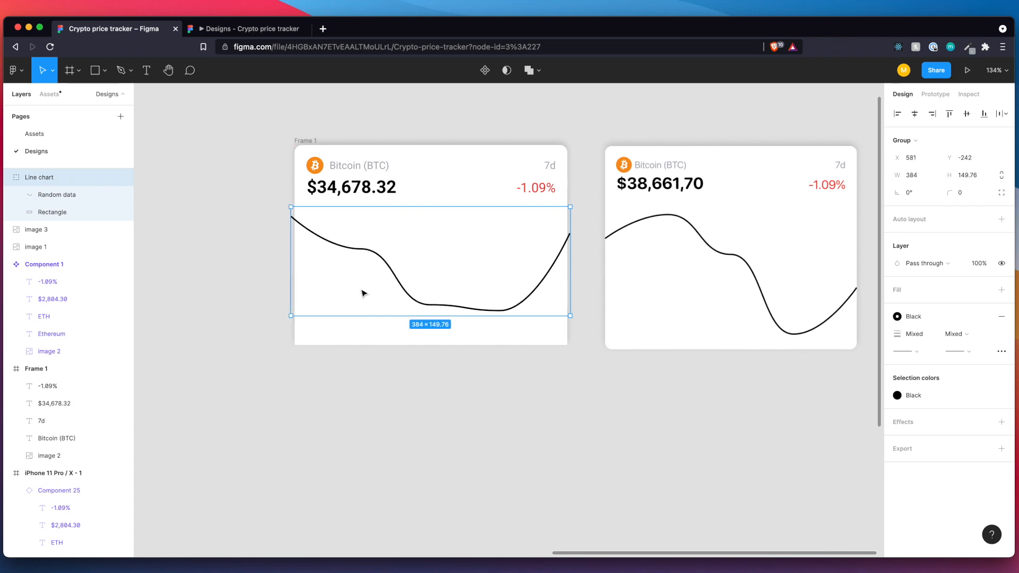
click(523, 392)
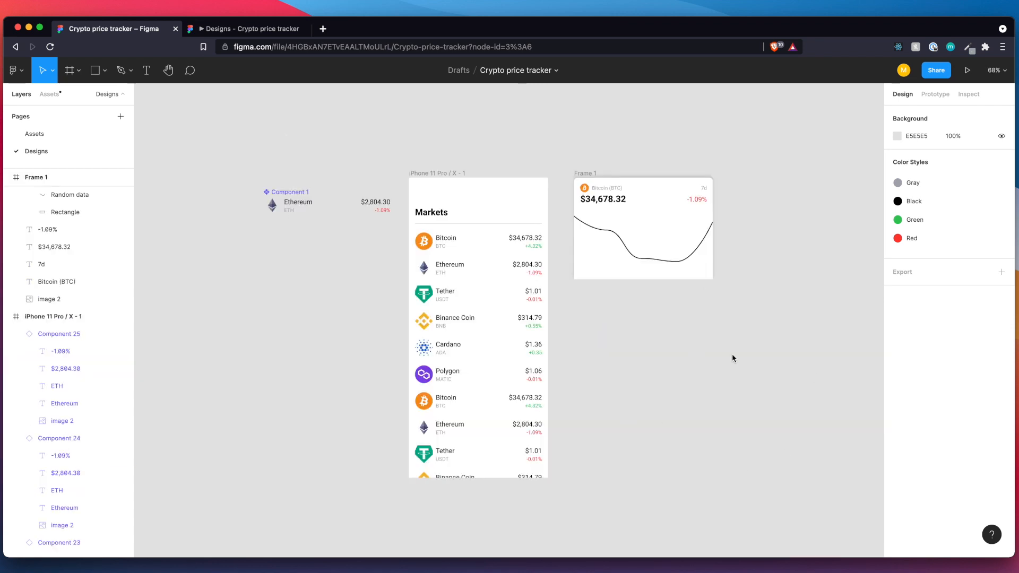
scroll(733, 359, down, 3)
scroll(733, 358, right, 1)
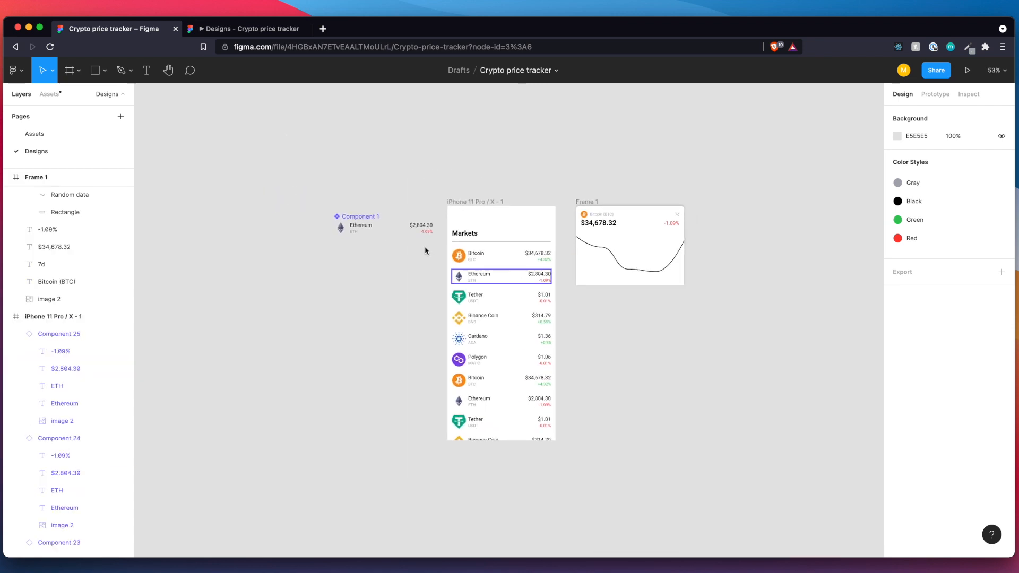
Rename the Ethereum row's main component as "List item".
double_click(364, 218)
text(List)
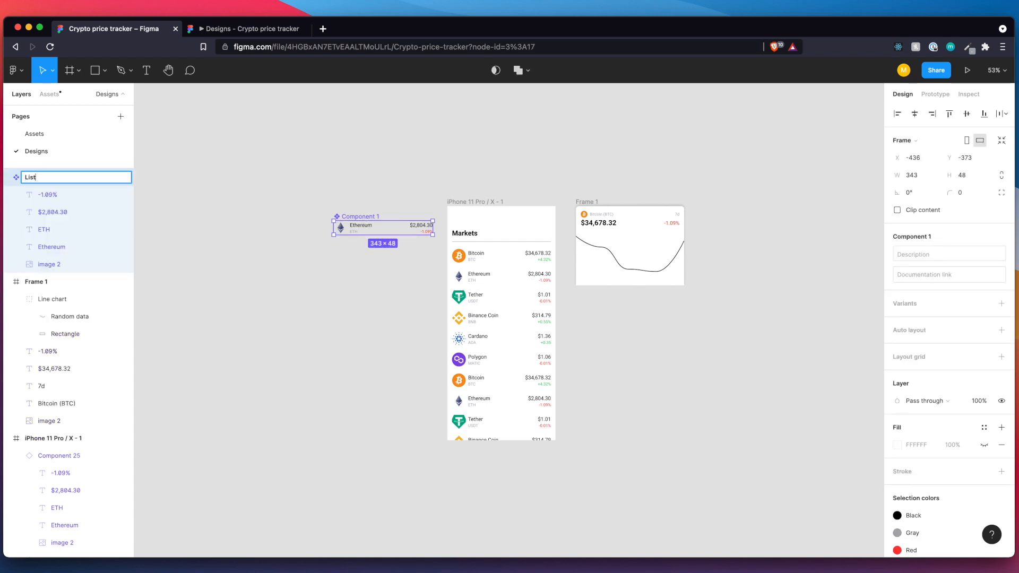
text( item)
key(Return)
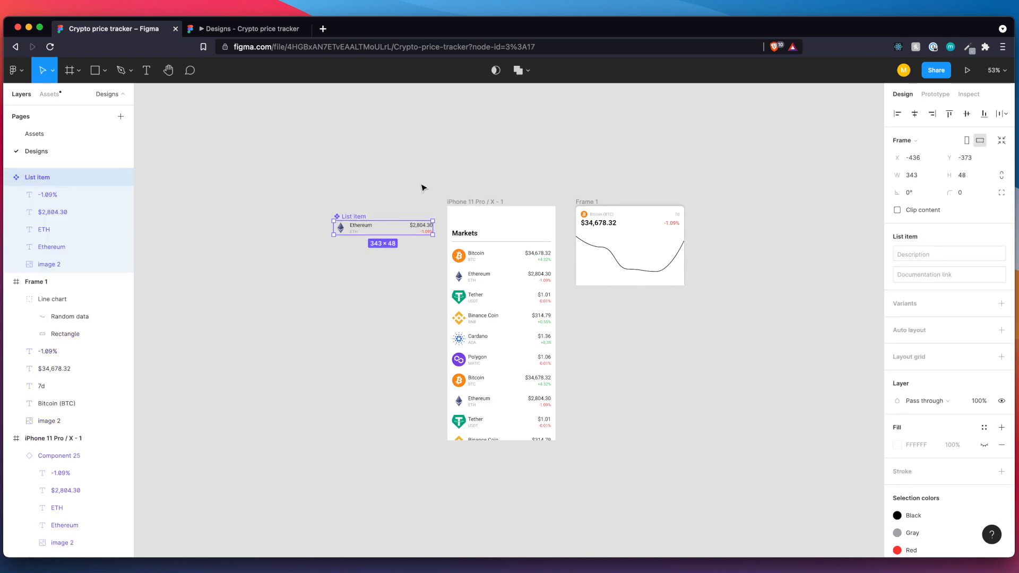
Rename the phone screen frame as "Markets" and the Bitcoin price card frame as "Bottom Sheet".
double_click(474, 202)
text(Markets)
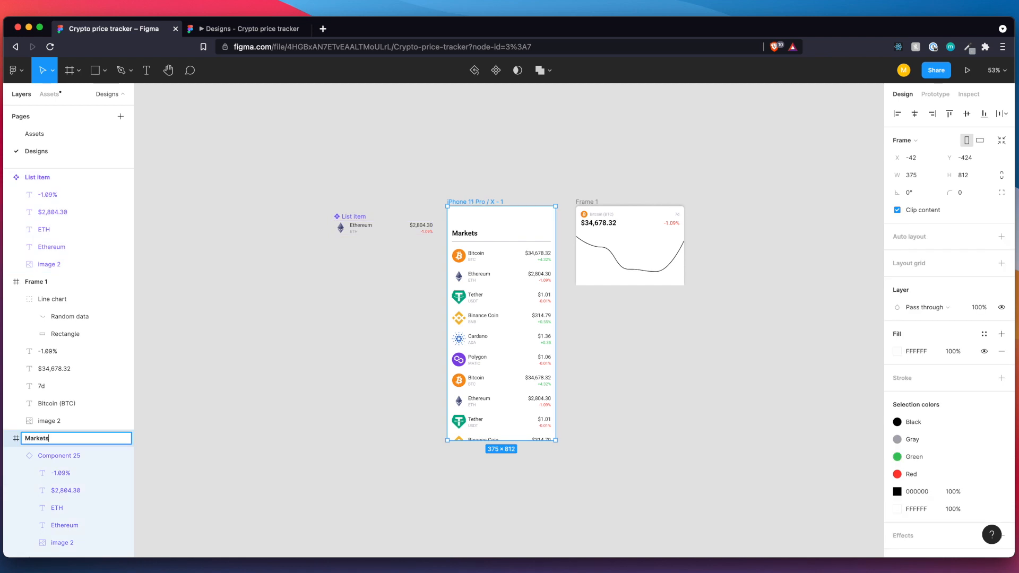
double_click(597, 204)
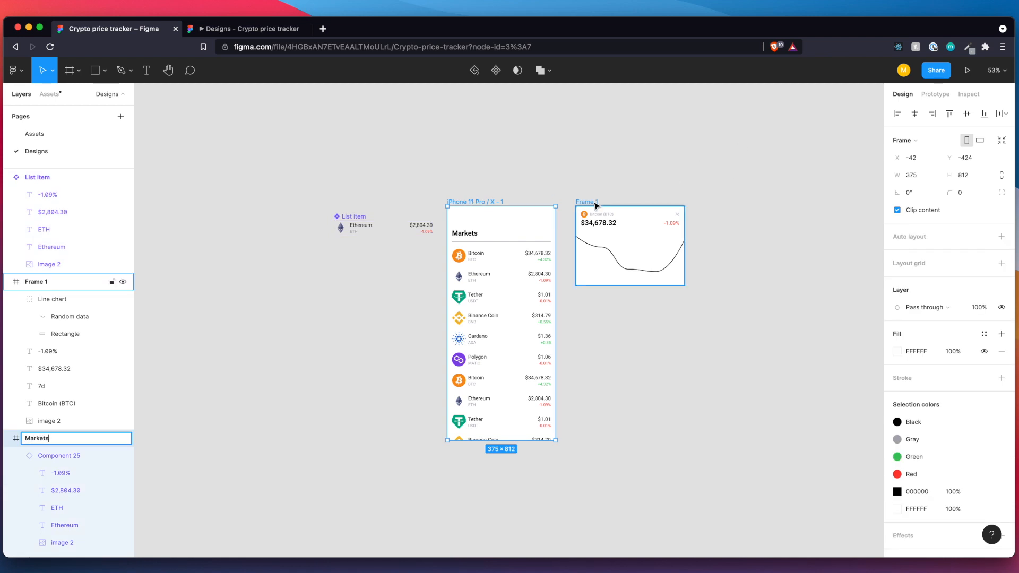
text(Bott)
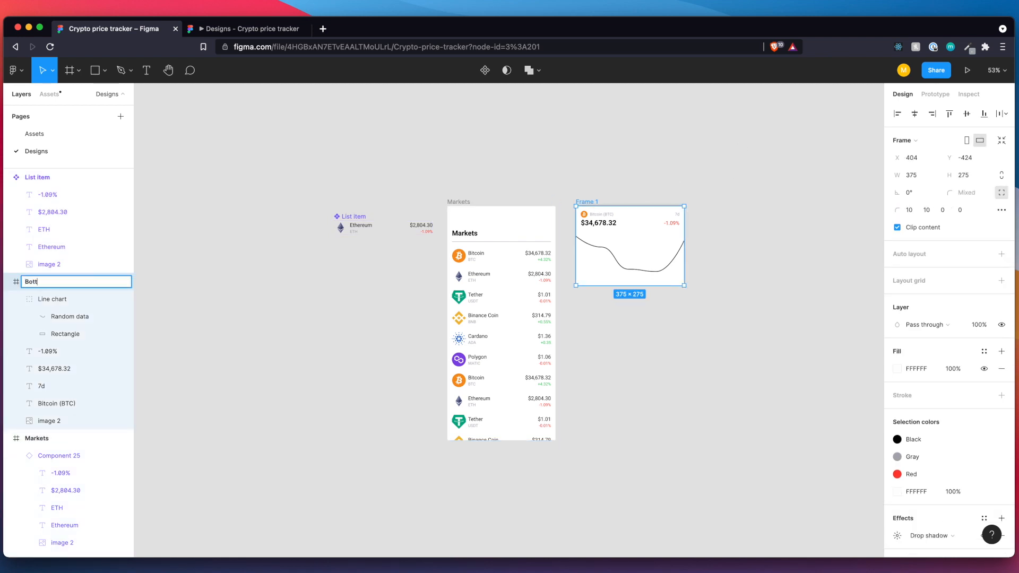
text(om Sheet)
key(Return)
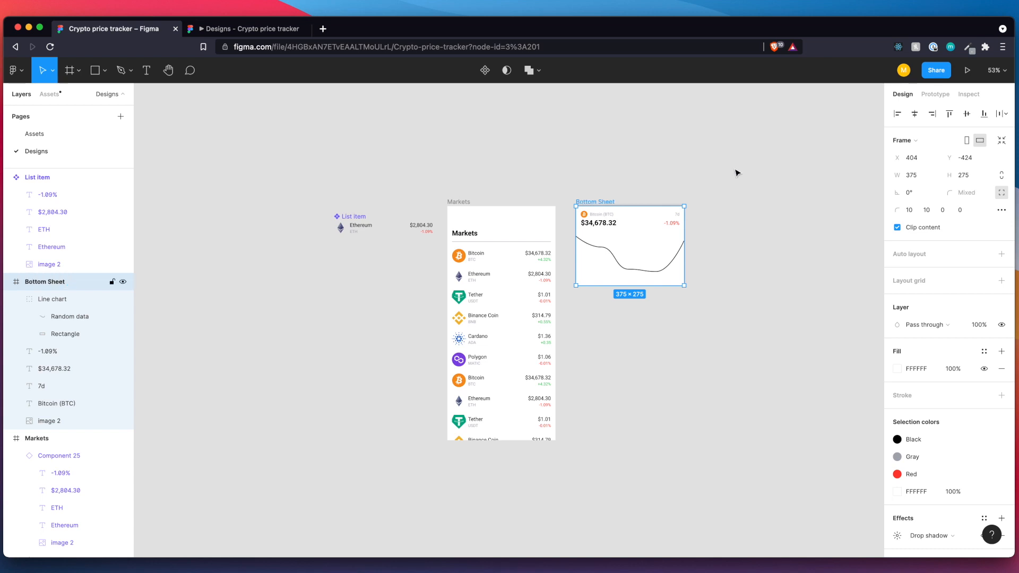
click(460, 202)
double_click(77, 439)
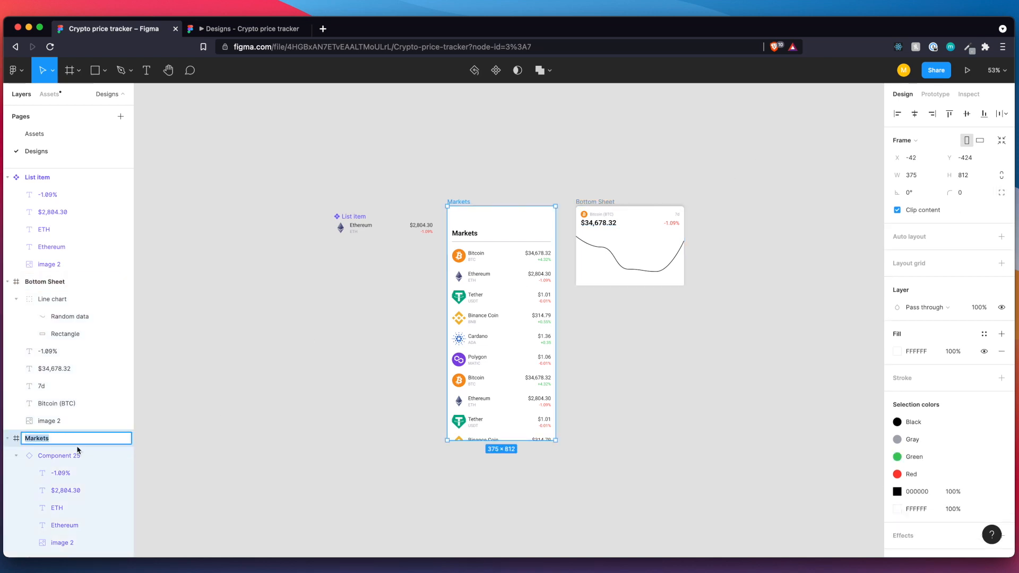
click(699, 407)
Add a prototype interaction from the second Bitcoin row in Markets that opens the Bottom Sheet as an overlay on tap.
scroll(698, 407, right, 2)
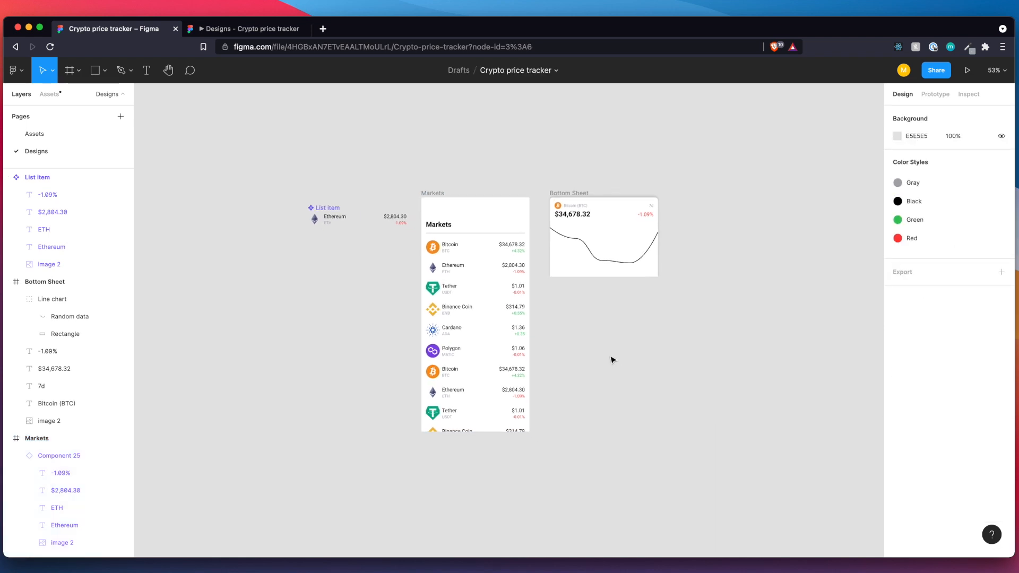
scroll(611, 357, up, 4)
scroll(613, 360, up, 1)
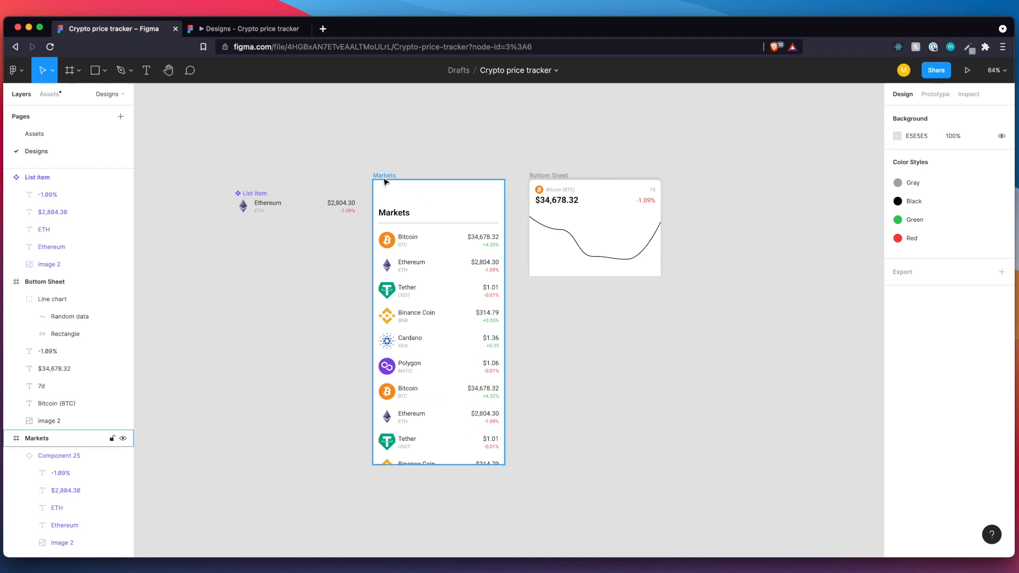
click(933, 94)
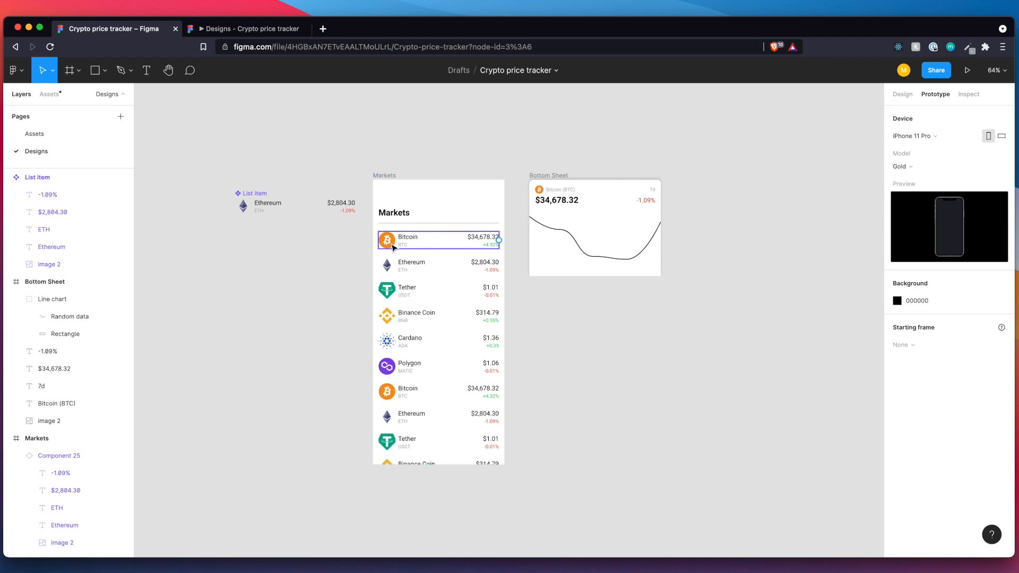
click(393, 400)
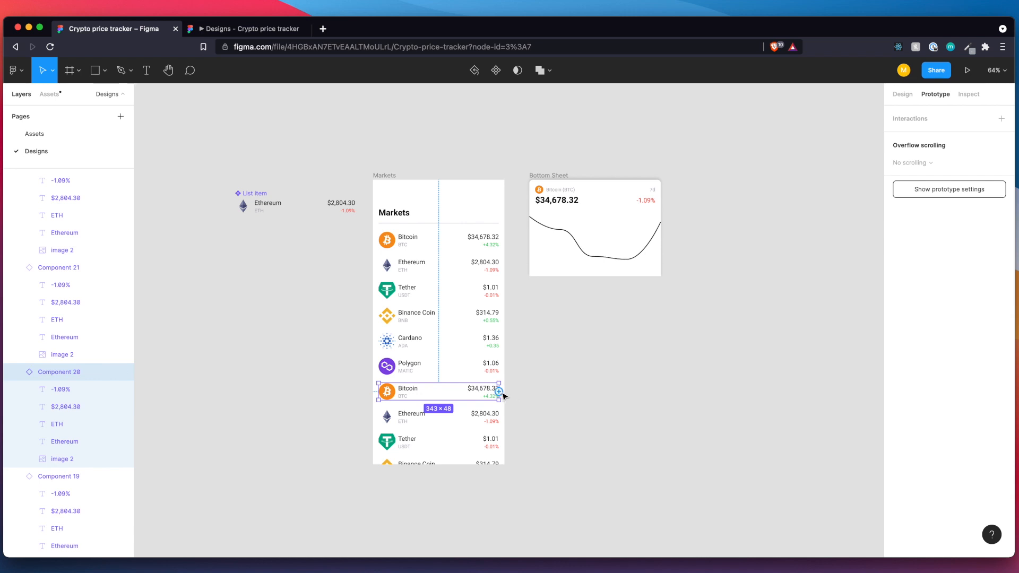
drag(499, 392, 556, 277)
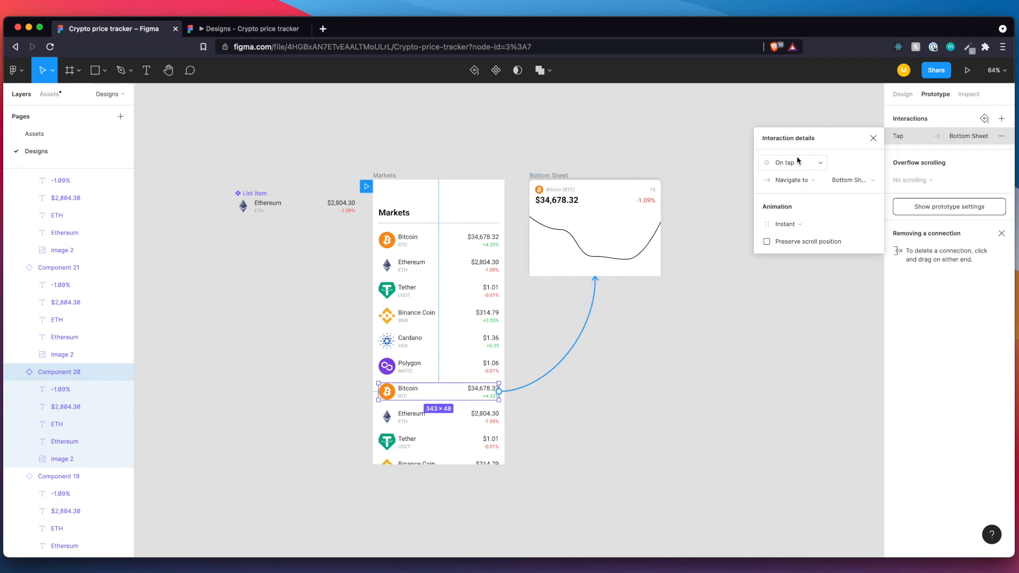
click(797, 181)
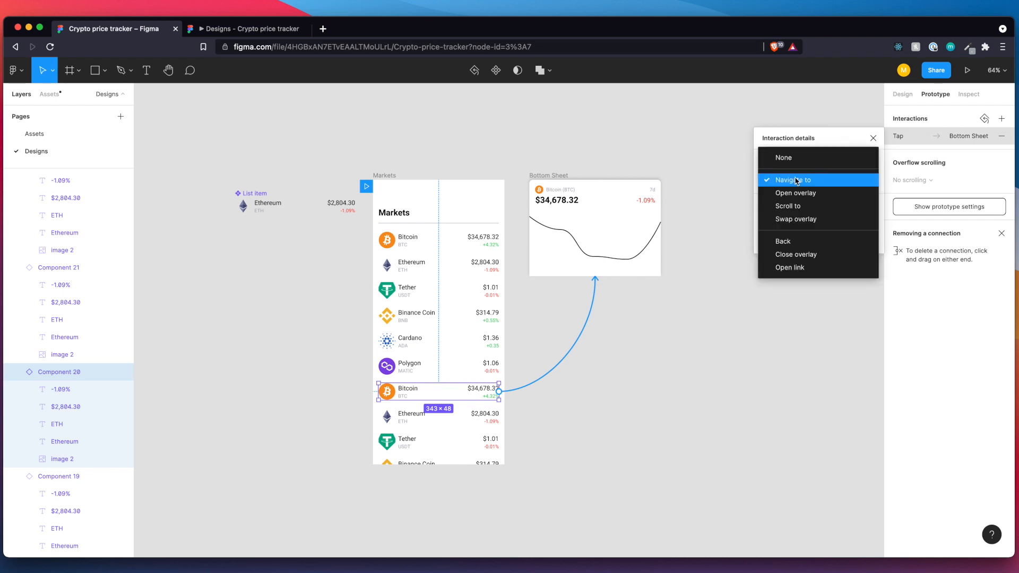
click(795, 196)
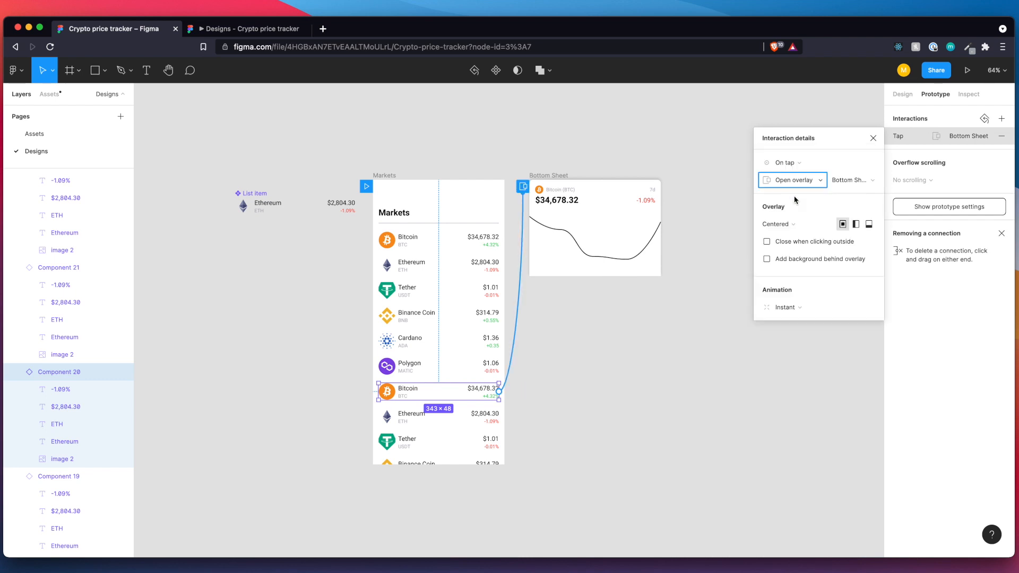
click(849, 183)
click(849, 183)
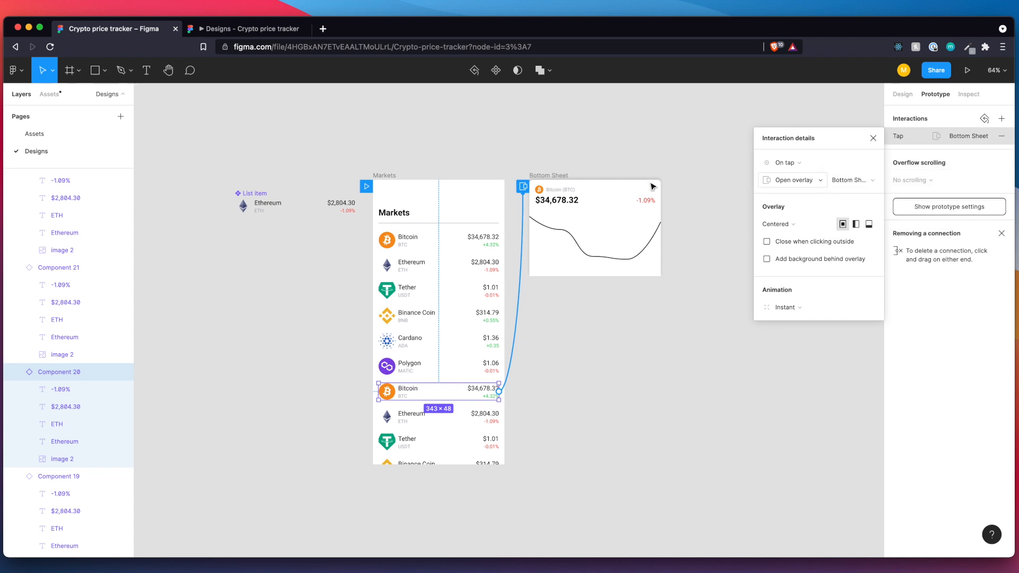
Set the overlay to bottom center with an upward Move in animation, and make it close when clicking outside.
click(870, 225)
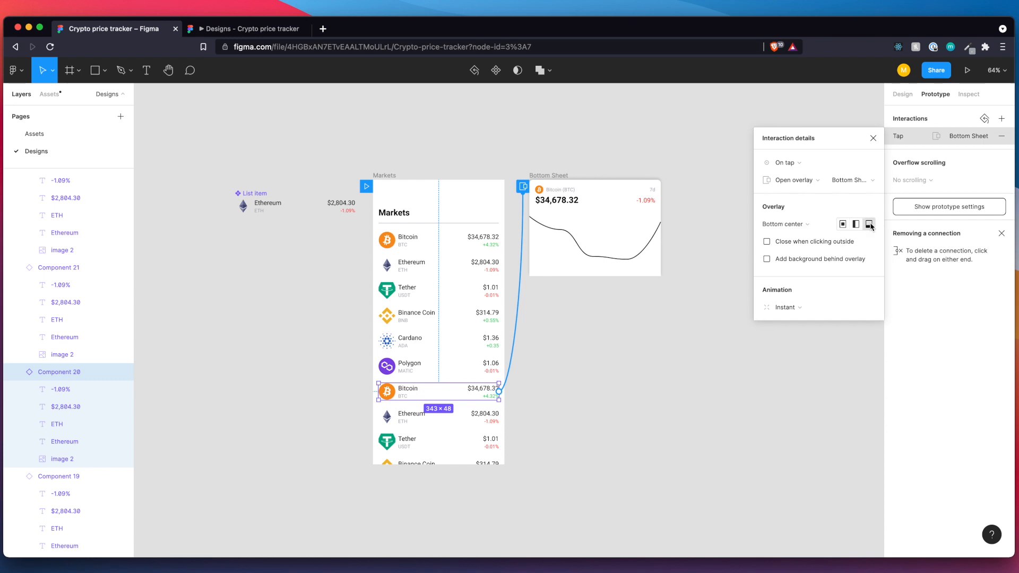
click(805, 310)
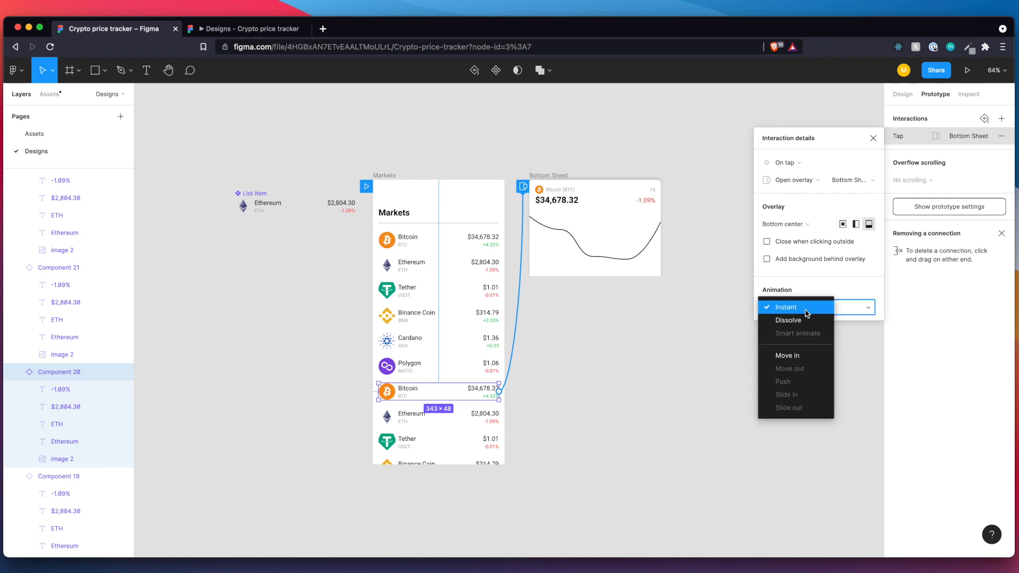
click(795, 356)
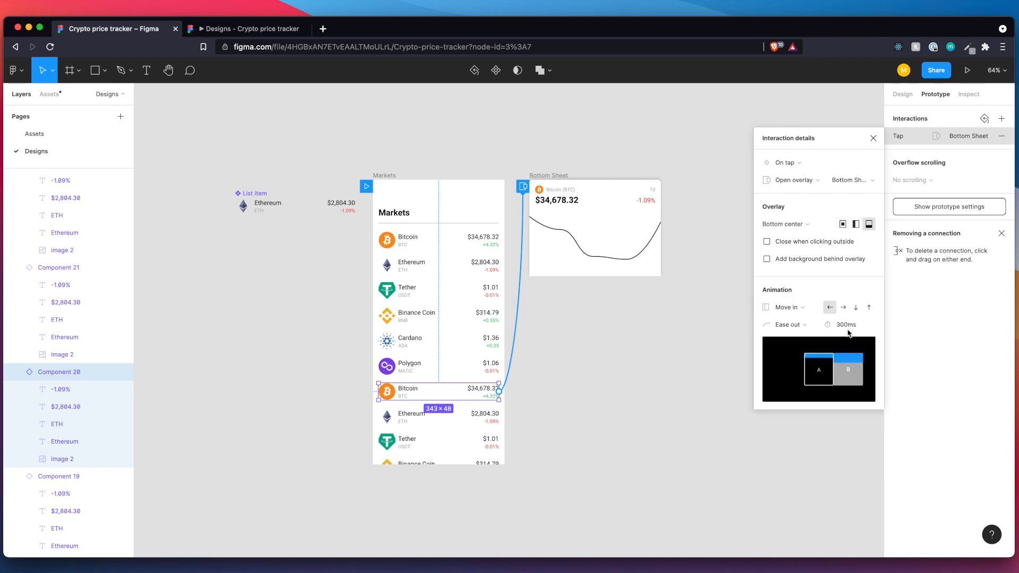
click(871, 309)
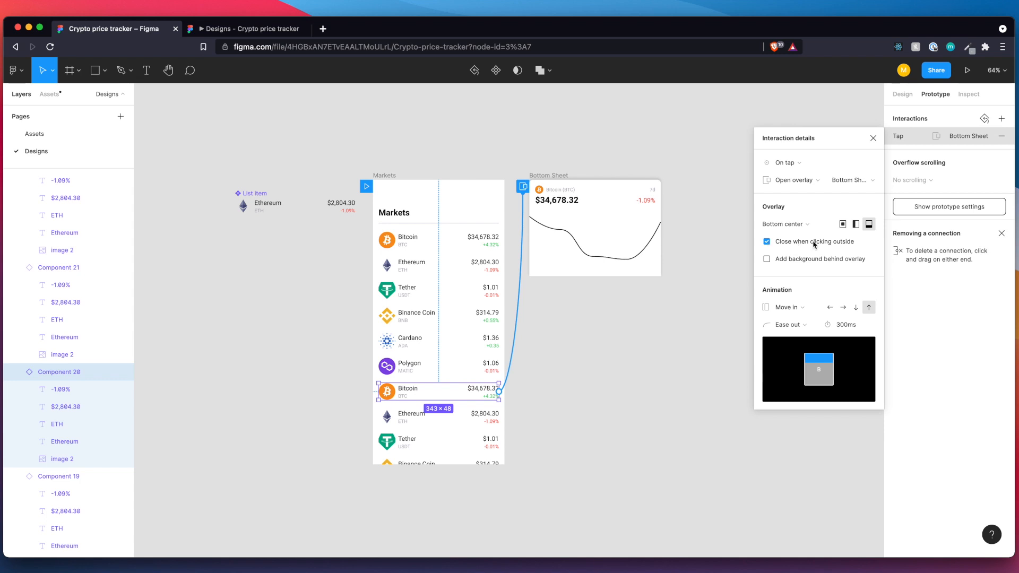
click(873, 139)
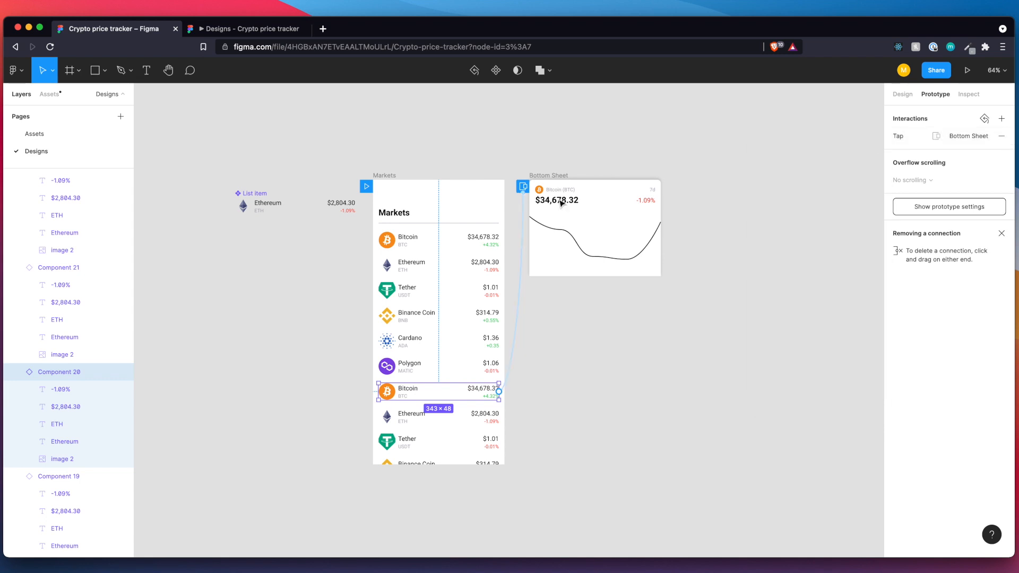
Present the Markets prototype, scroll through the coin list, and test opening and dismissing the Bitcoin sheet from the linked row.
click(373, 184)
click(968, 70)
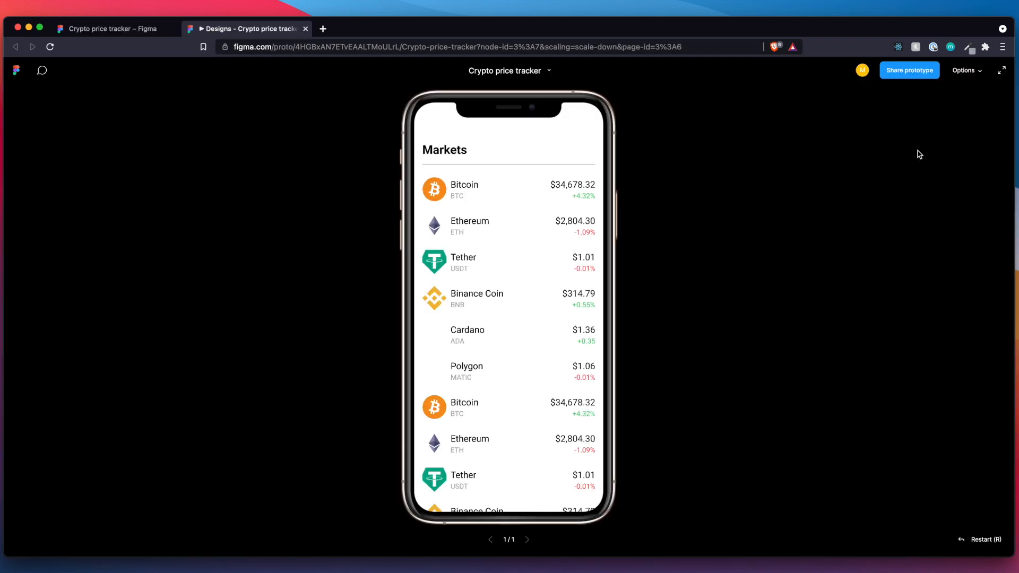
scroll(529, 426, down, 2)
scroll(556, 391, down, 2)
scroll(556, 392, up, 3)
scroll(537, 285, down, 3)
click(503, 327)
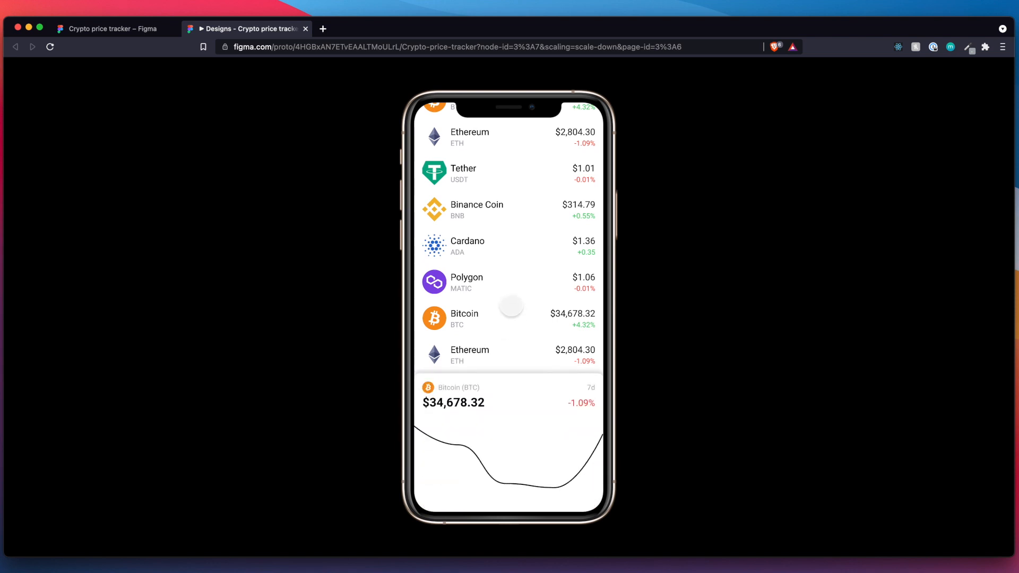
click(518, 247)
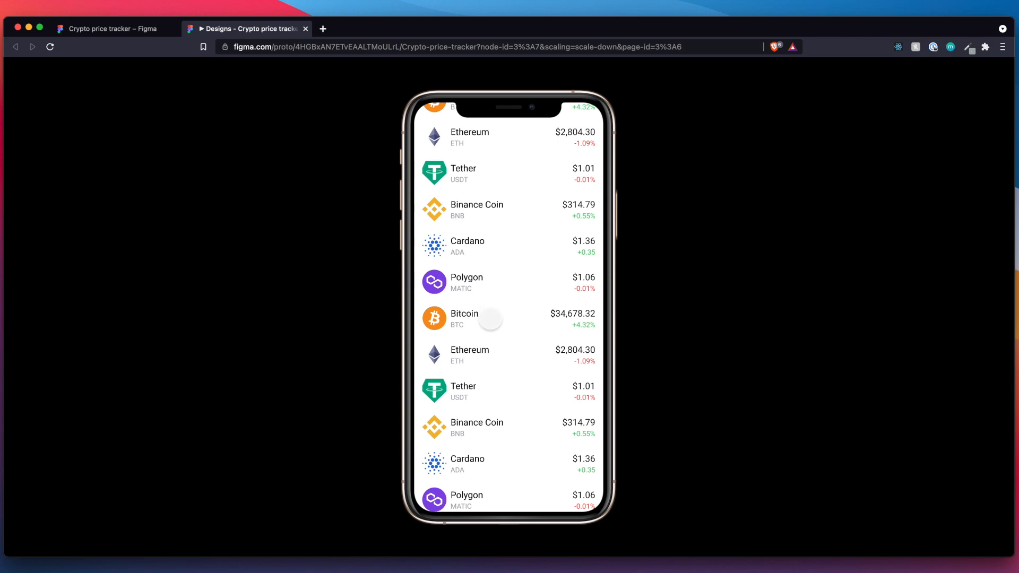
Test the Bitcoin sheet's opening and dismissal again, both in the scrolled list and back at the top of Markets.
click(491, 319)
click(505, 288)
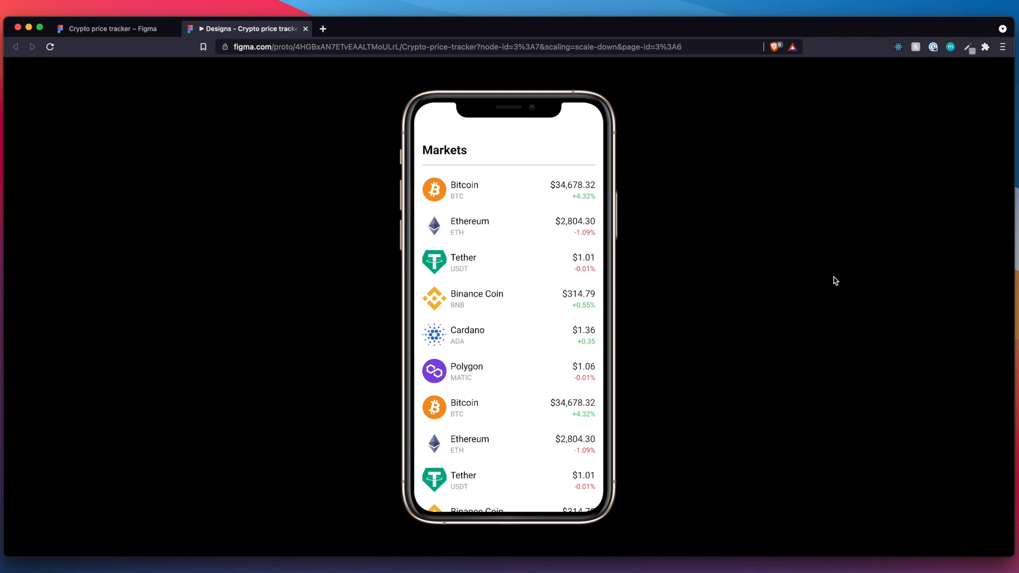
drag(525, 312, 511, 428)
click(499, 420)
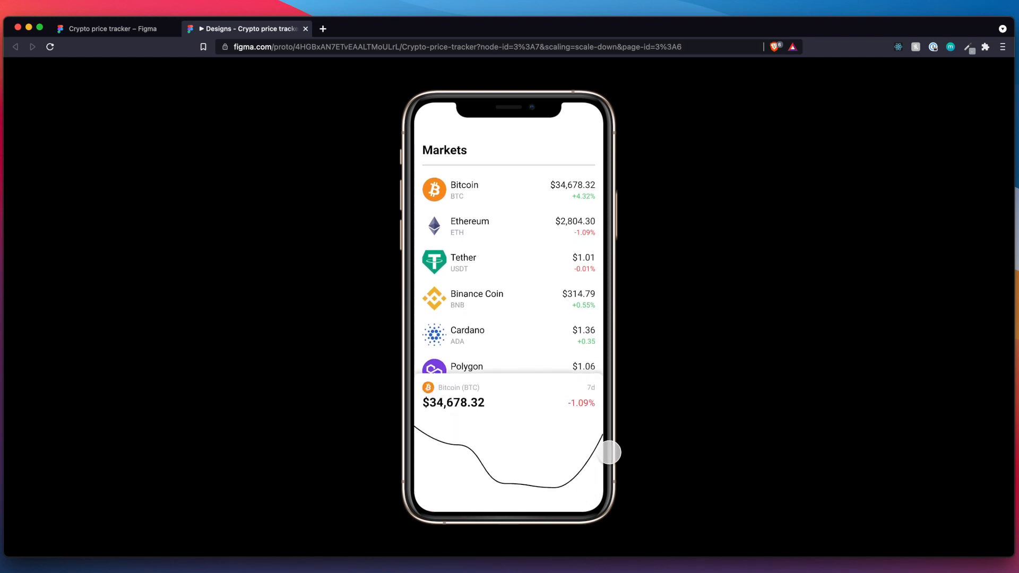
click(554, 305)
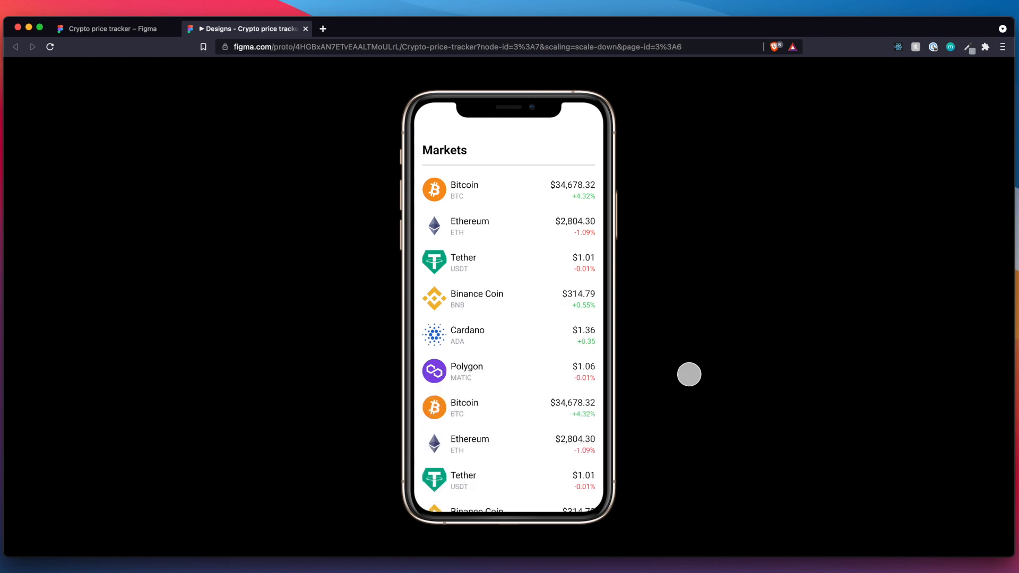